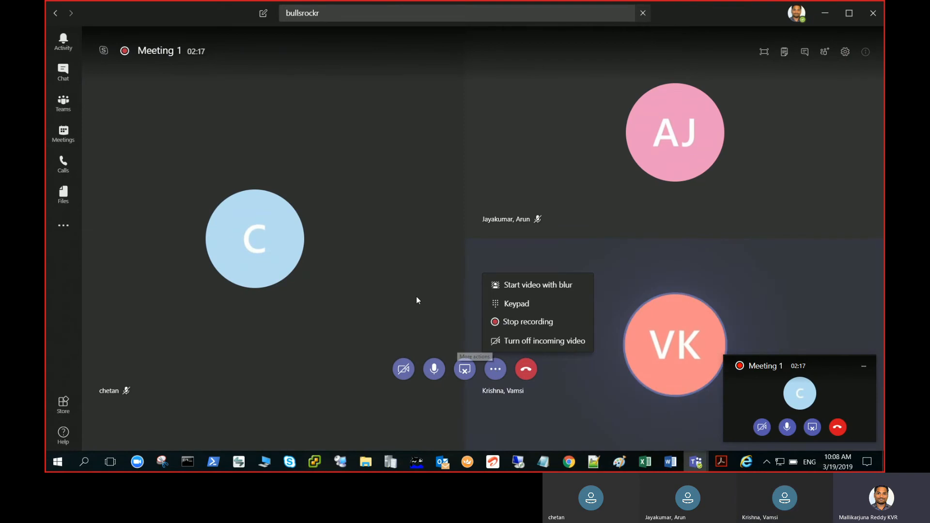
# Sign in with a different lab.com account's user name and password, then accept the server certificate
pyautogui.click(397, 187)
pyautogui.click(400, 235)
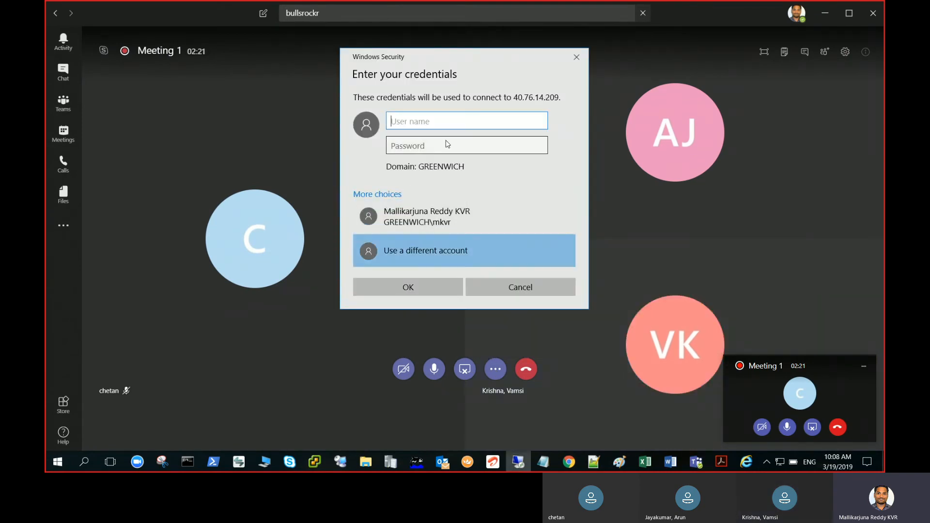
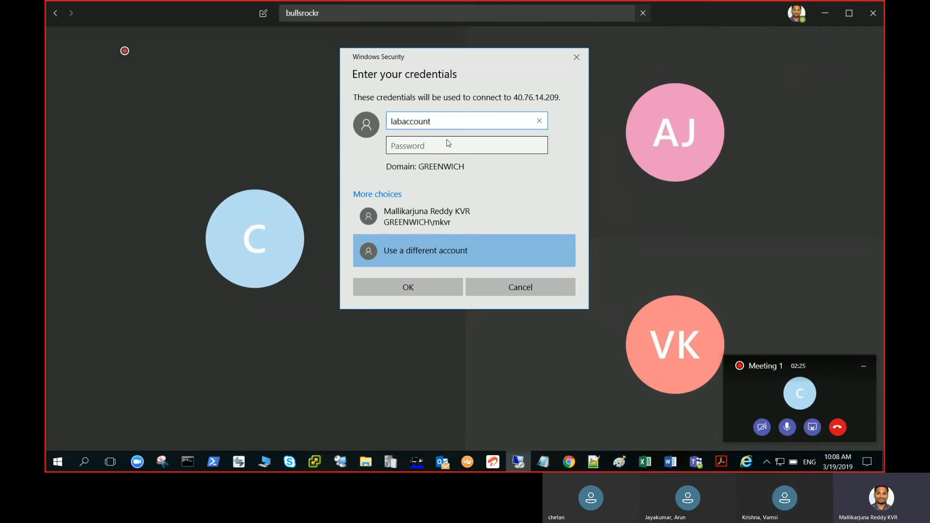
pyautogui.press('Tab')
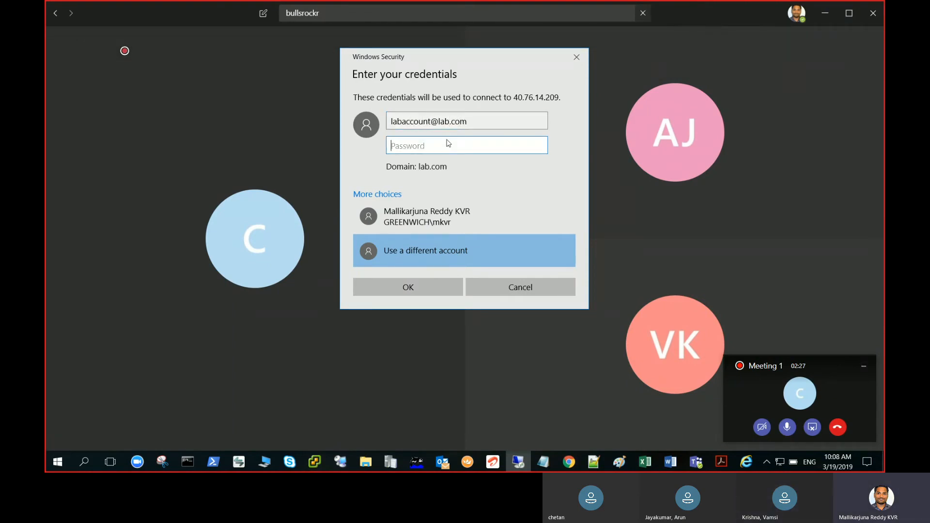
pyautogui.write('••')
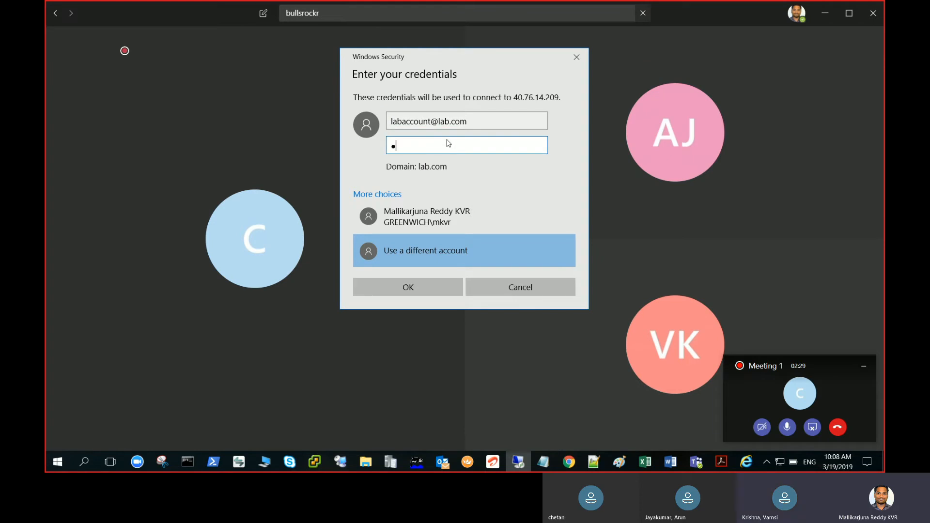
pyautogui.write('••••••••••')
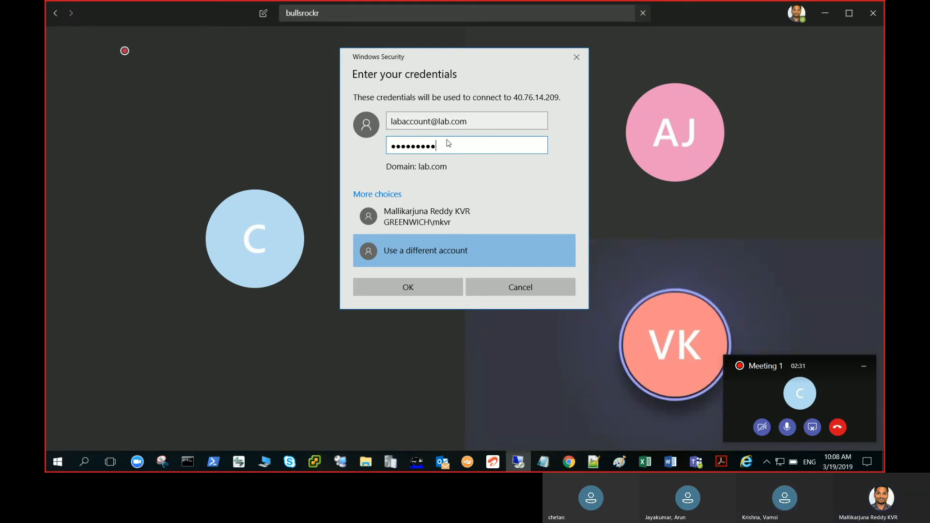
pyautogui.press('Return')
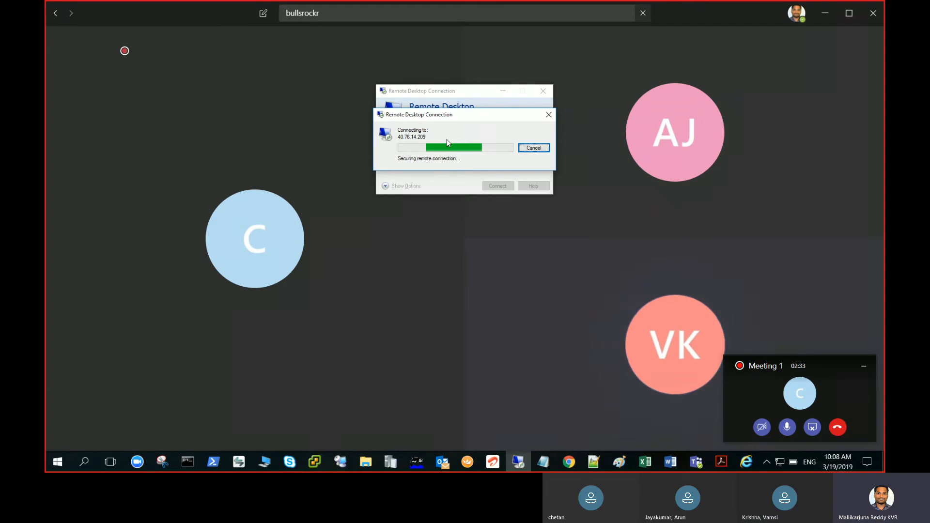
pyautogui.press('Left')
pyautogui.press('Return')
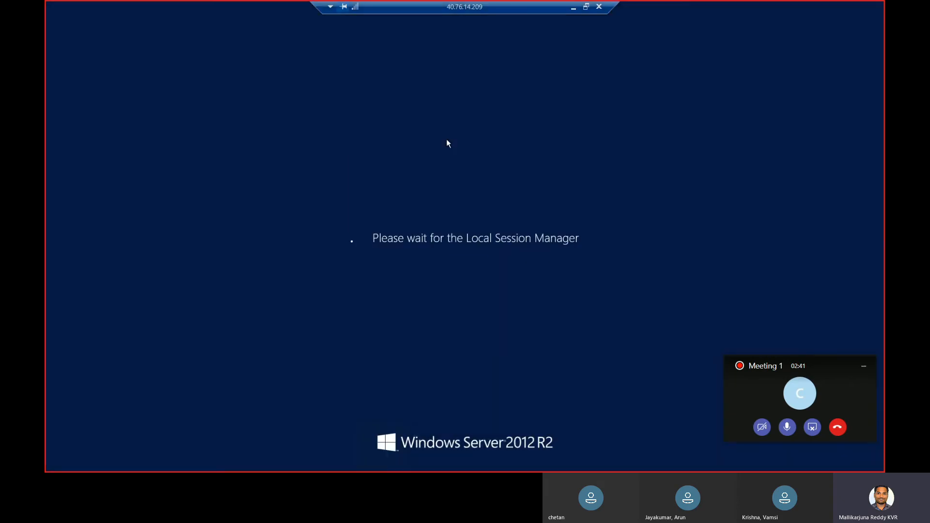
# Minimize the Teams meeting mini-window while the remote session loads
pyautogui.click(866, 367)
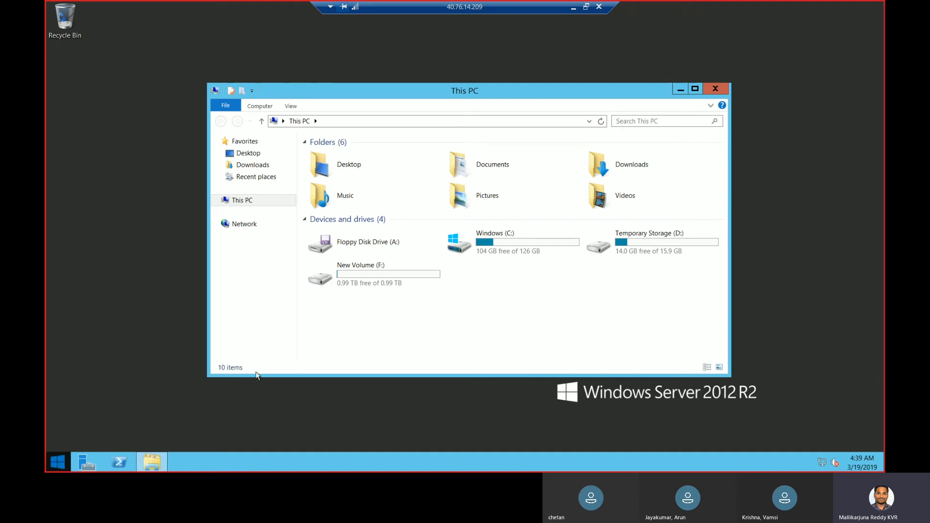
# Browse to F:\installation files\SC2012_SP2_Configmgr_SCEP\SMSSETUP\BIN\X64
pyautogui.doubleClick(379, 285)
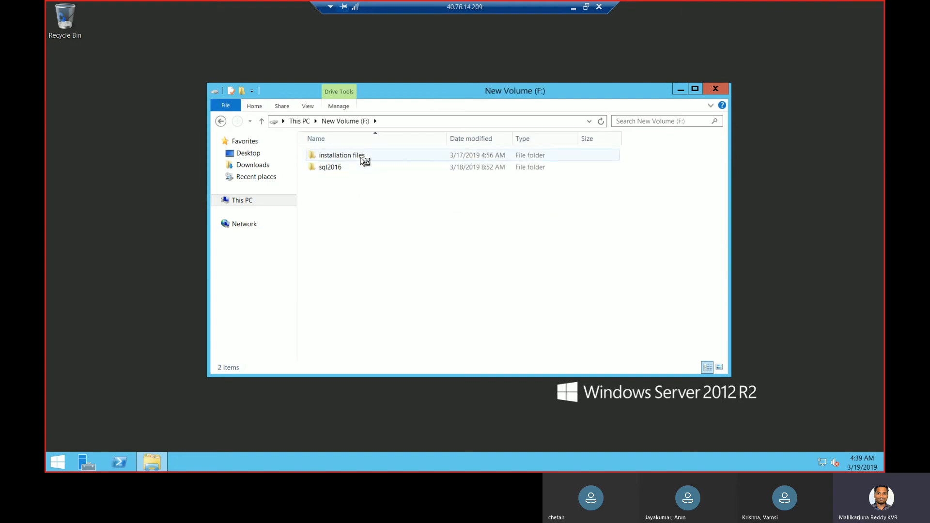
pyautogui.doubleClick(361, 157)
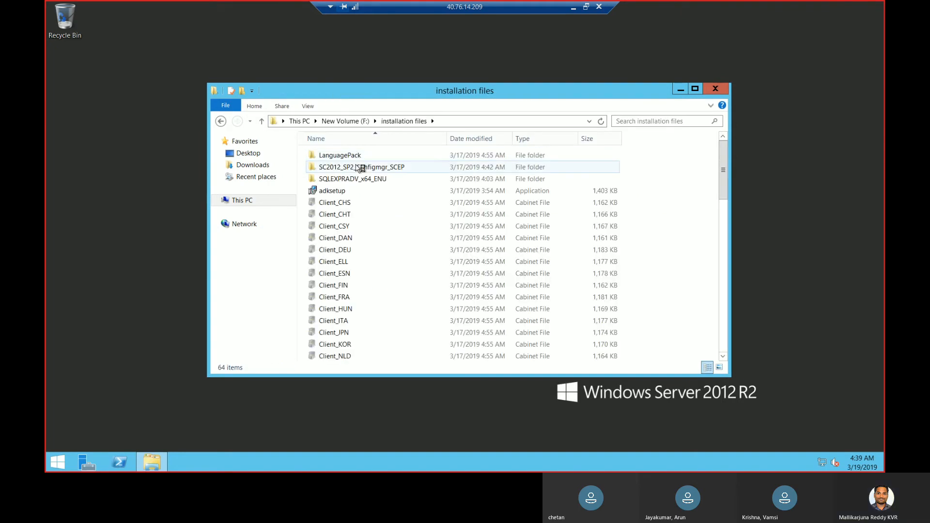
pyautogui.doubleClick(359, 167)
pyautogui.doubleClick(368, 156)
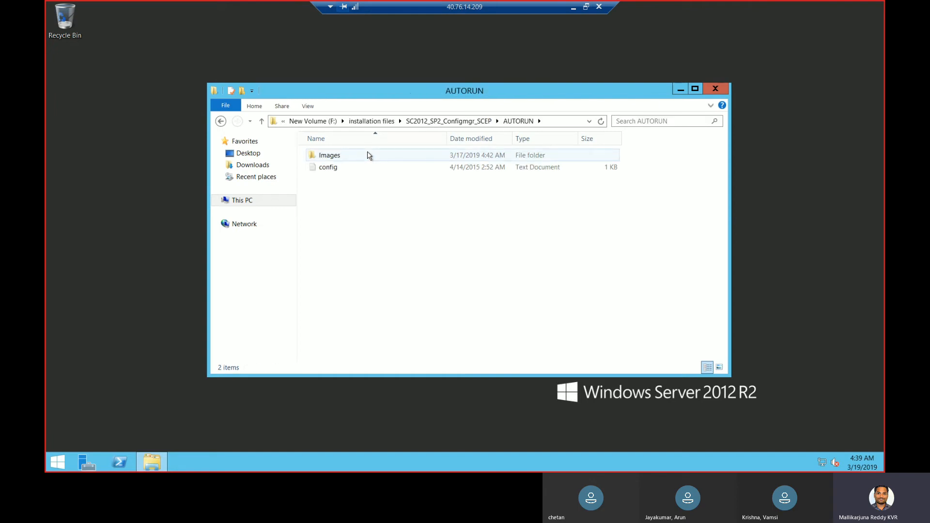
pyautogui.click(470, 121)
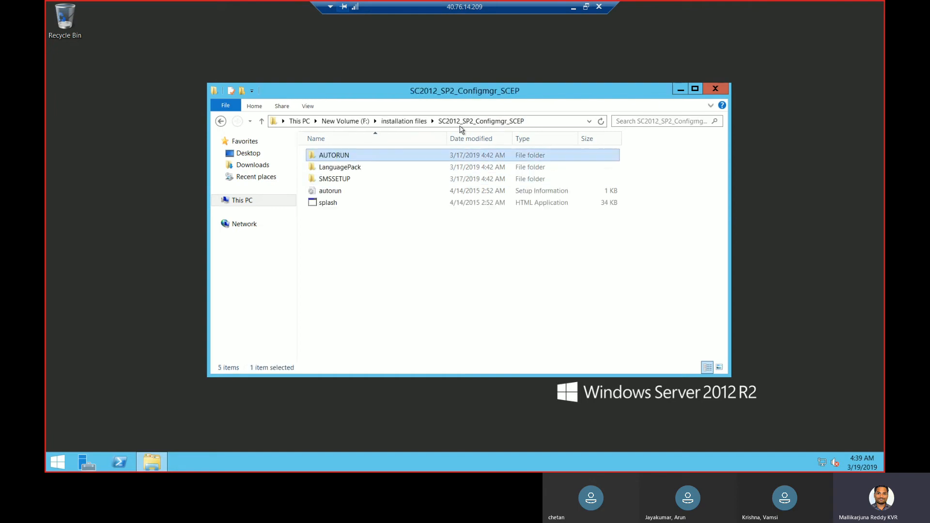
pyautogui.doubleClick(348, 180)
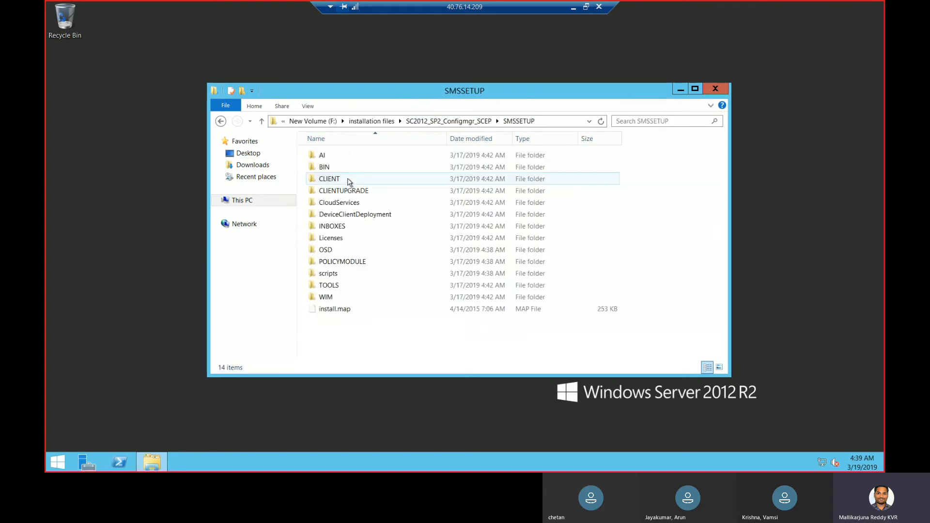
pyautogui.doubleClick(325, 167)
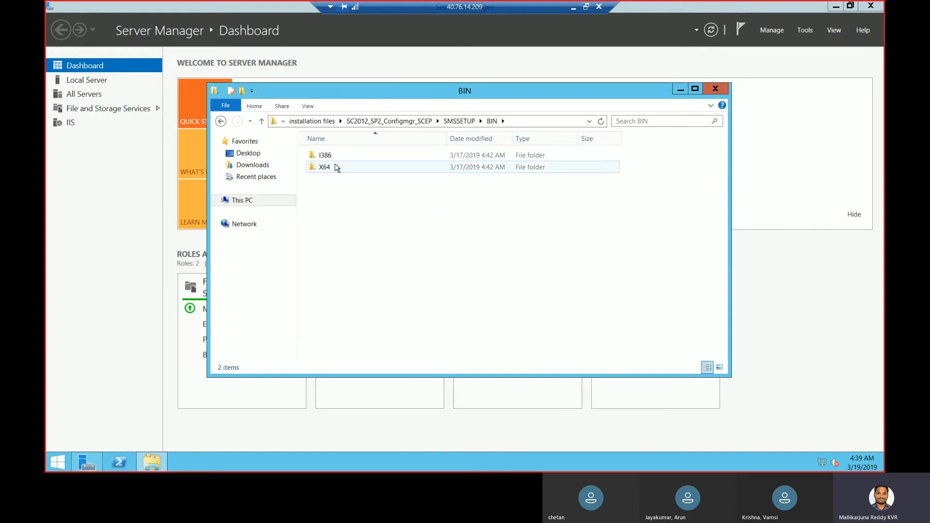
pyautogui.doubleClick(337, 168)
# Run the setup program in the X64 folder as administrator
pyautogui.click(347, 203)
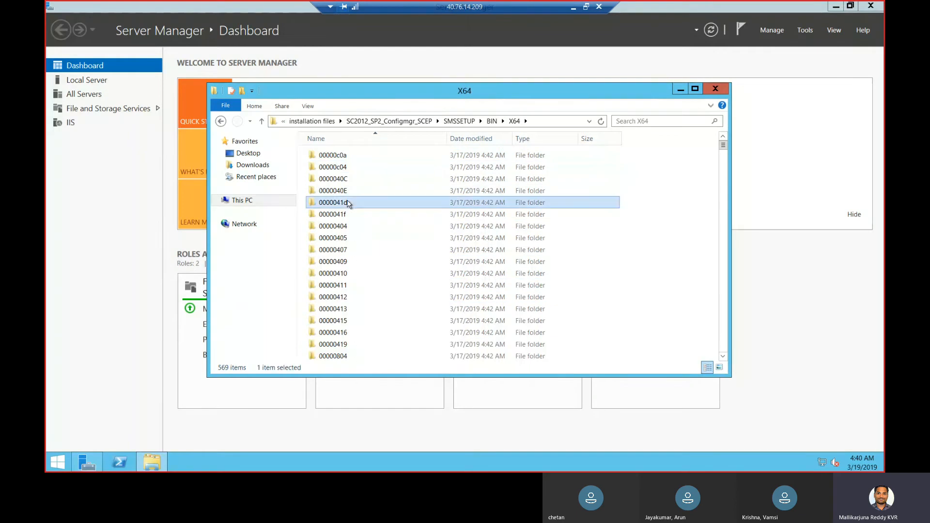
pyautogui.write('setup')
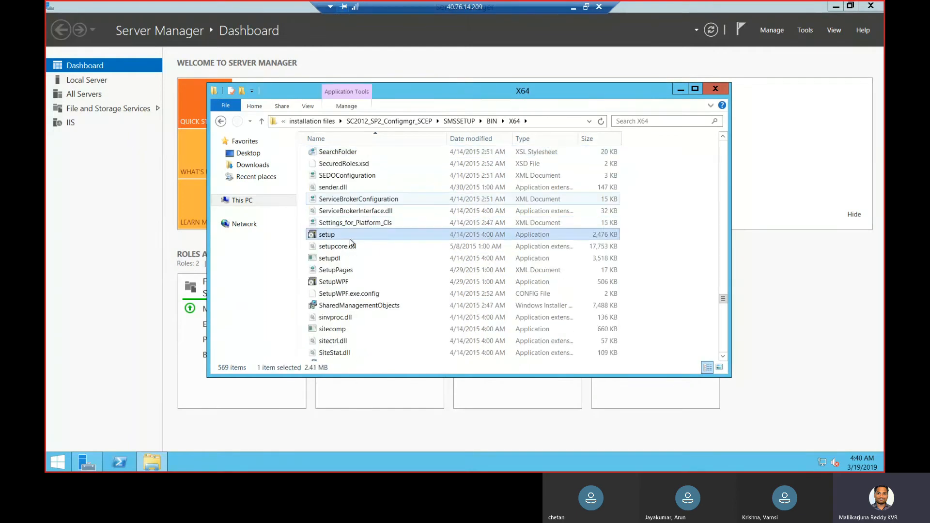
pyautogui.rightClick(349, 237)
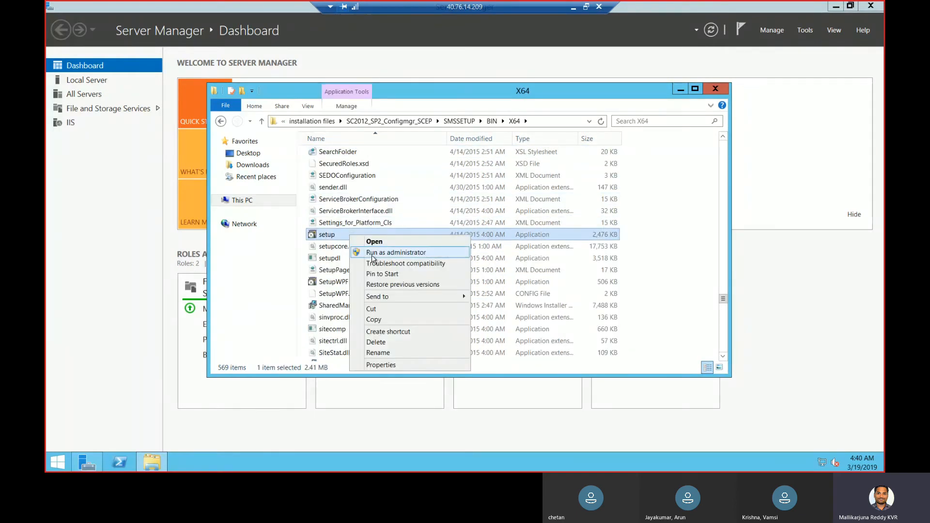
pyautogui.click(387, 253)
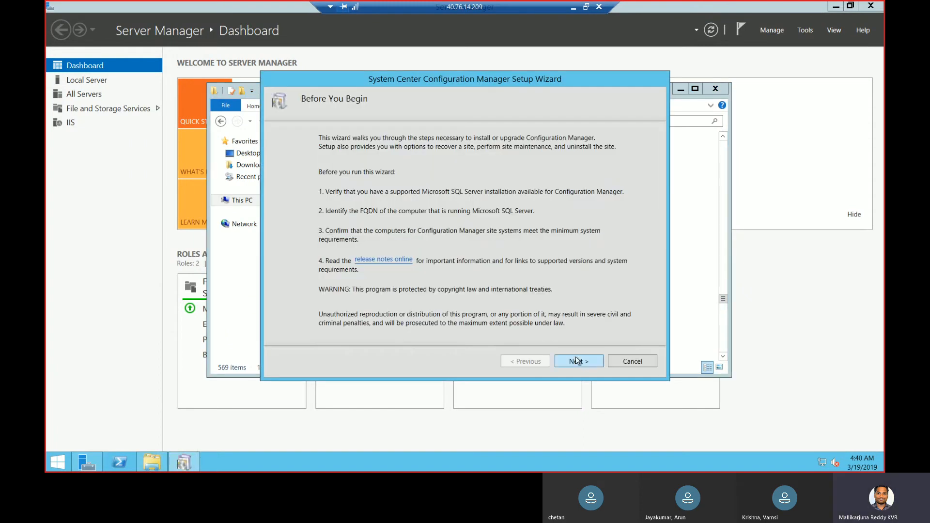
# Keep the primary site install and choose the evaluation edition
pyautogui.click(575, 359)
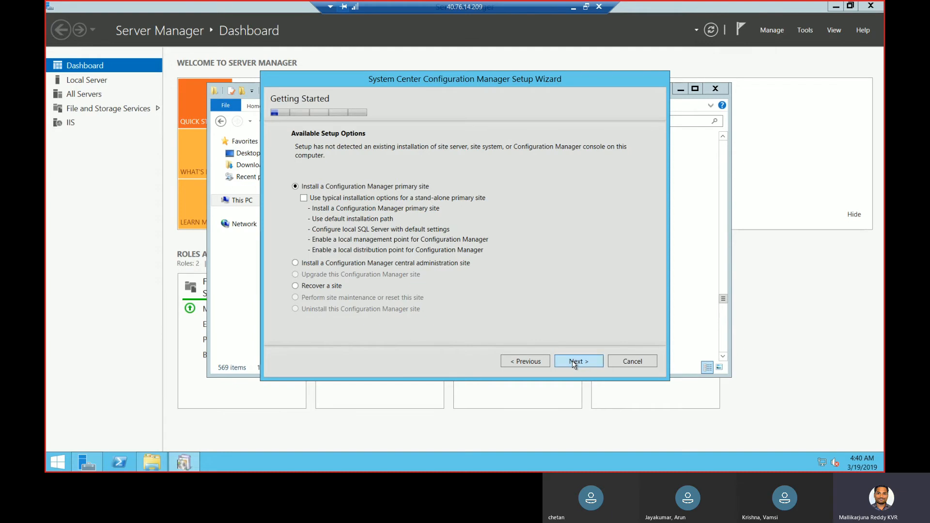
pyautogui.click(574, 361)
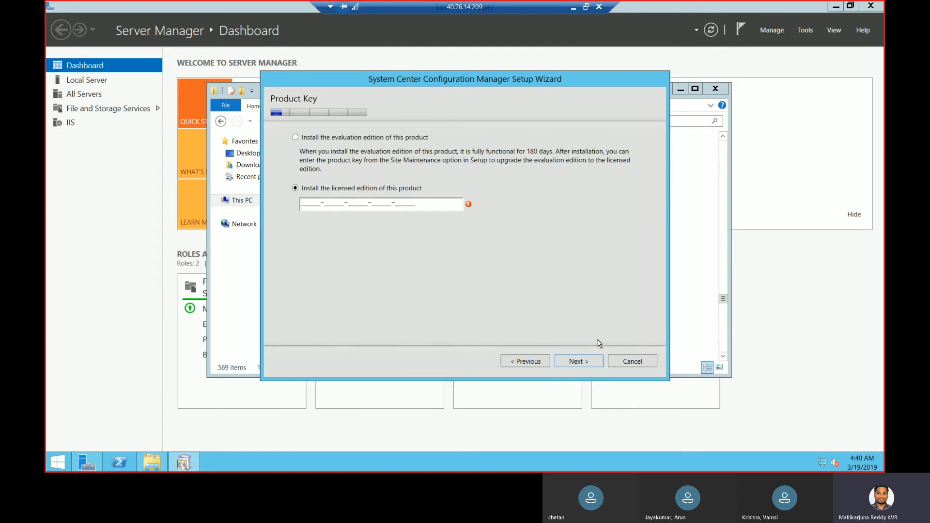
pyautogui.click(412, 140)
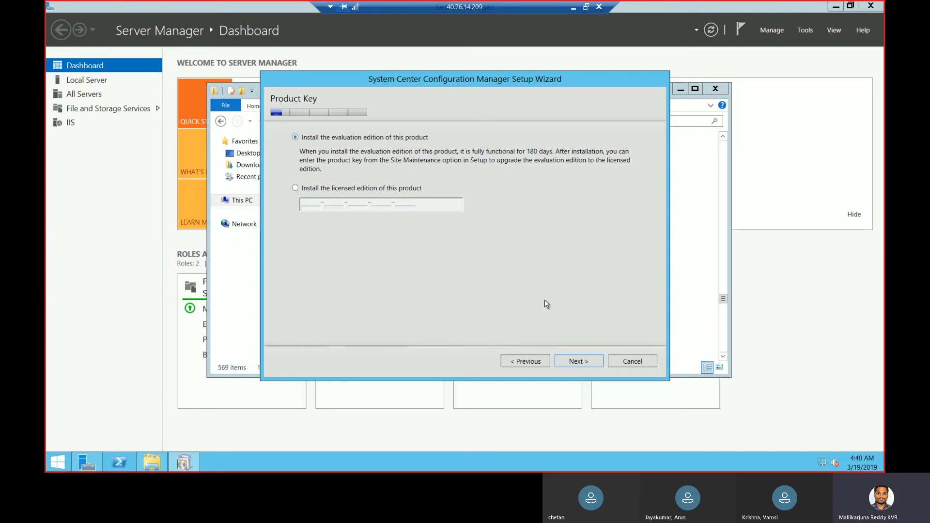
pyautogui.click(580, 360)
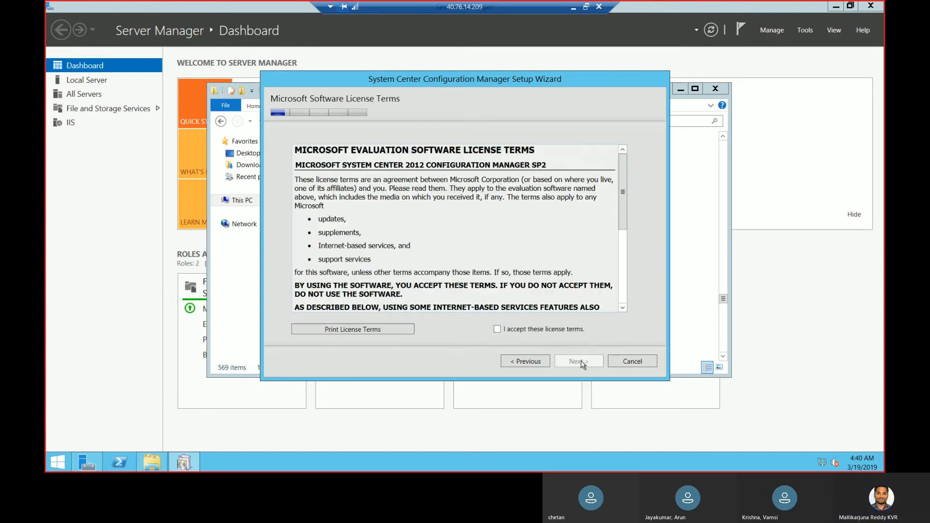
# Accept the license terms plus the SQL Server 2012 Express, Native Client and Silverlight licenses
pyautogui.click(530, 328)
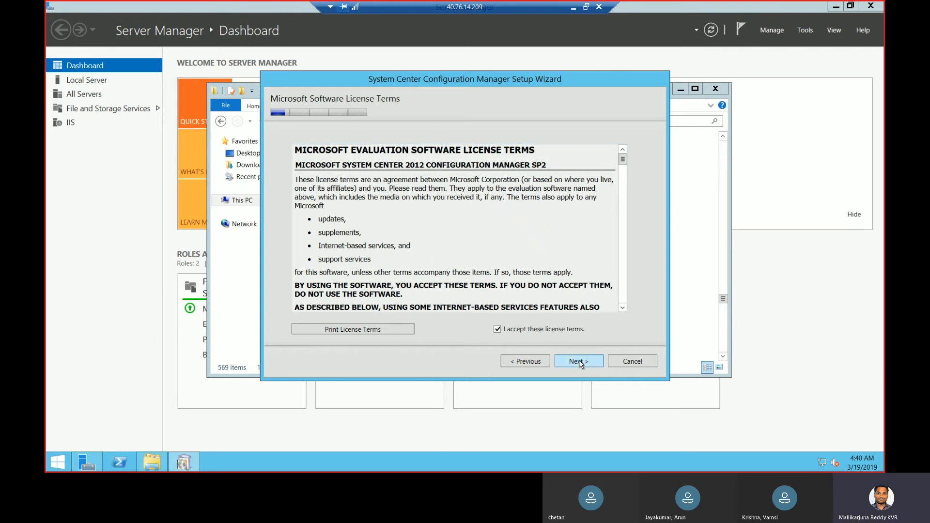
pyautogui.click(579, 361)
pyautogui.click(303, 202)
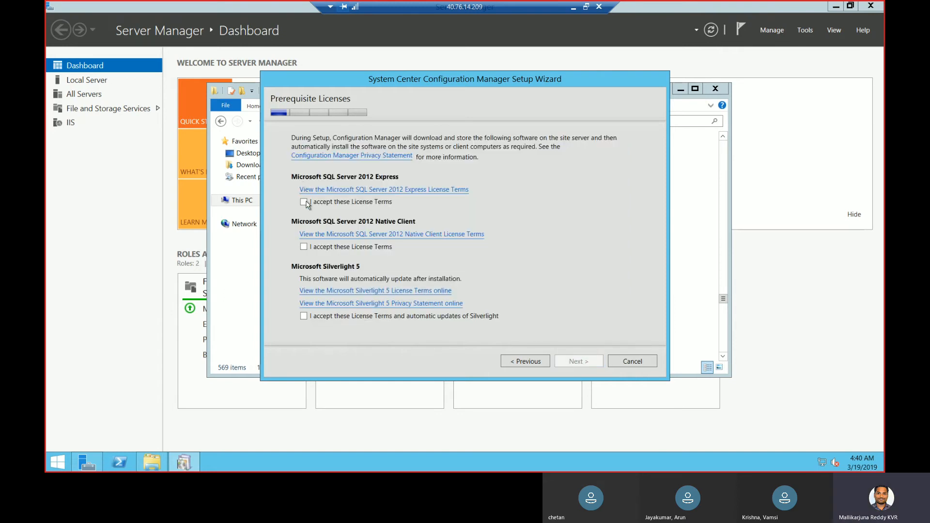
pyautogui.click(304, 247)
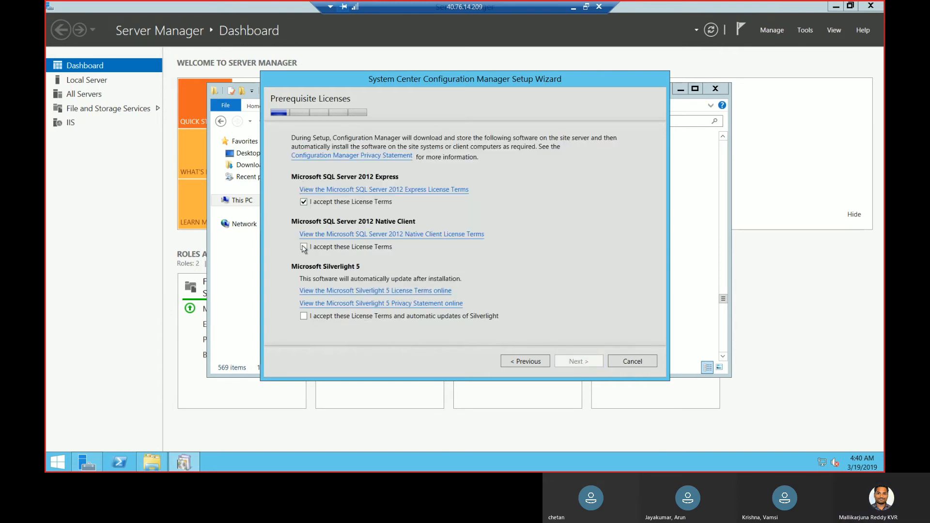
pyautogui.click(303, 316)
pyautogui.click(576, 361)
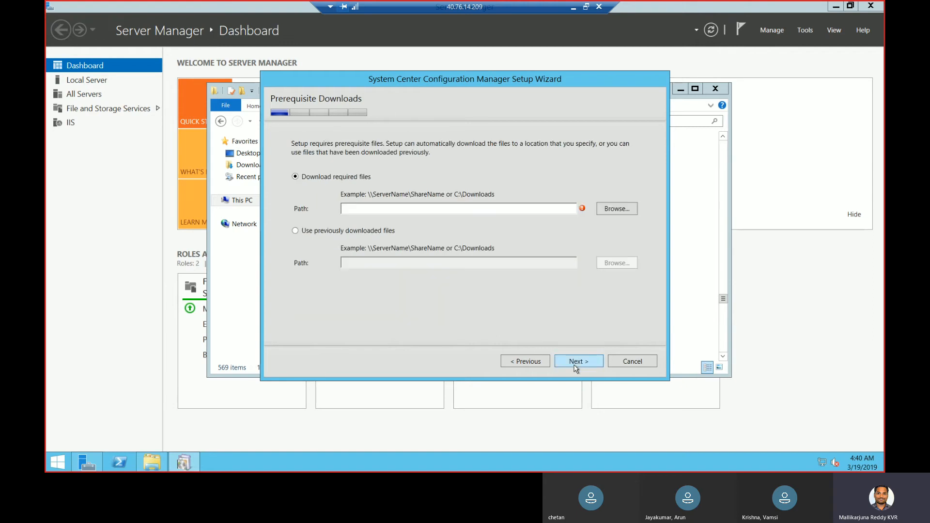
# Use the previously downloaded prerequisites from F:\installation files and verify them
pyautogui.click(371, 231)
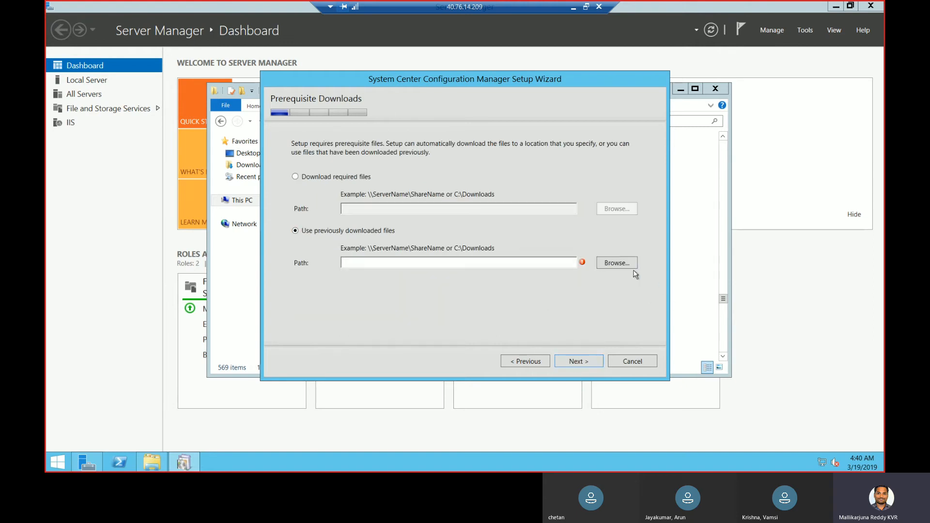
pyautogui.click(624, 267)
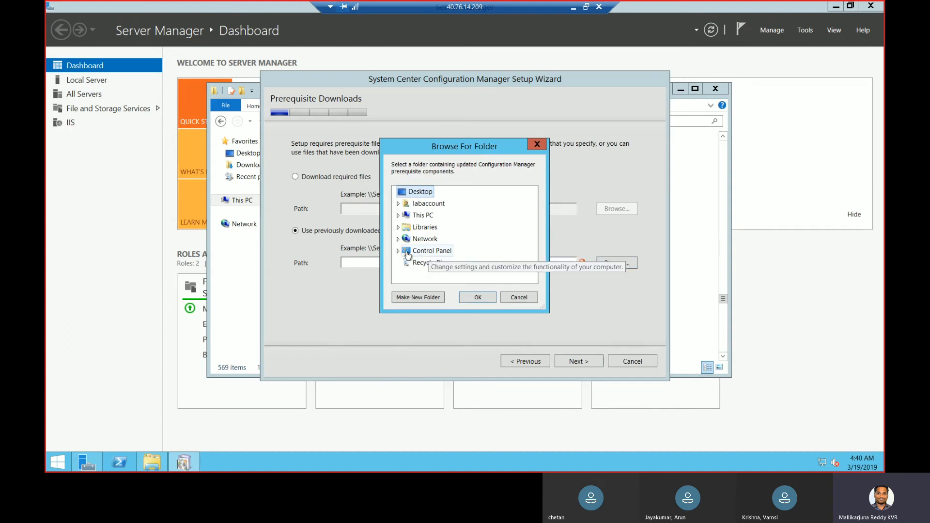
pyautogui.click(398, 215)
pyautogui.moveTo(532, 223); pyautogui.dragTo(533, 252)
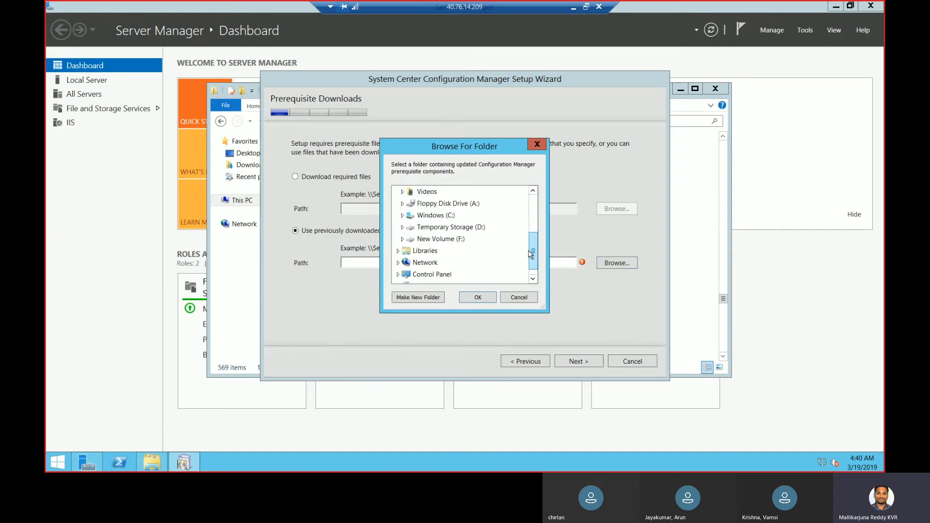
pyautogui.click(402, 239)
pyautogui.doubleClick(424, 251)
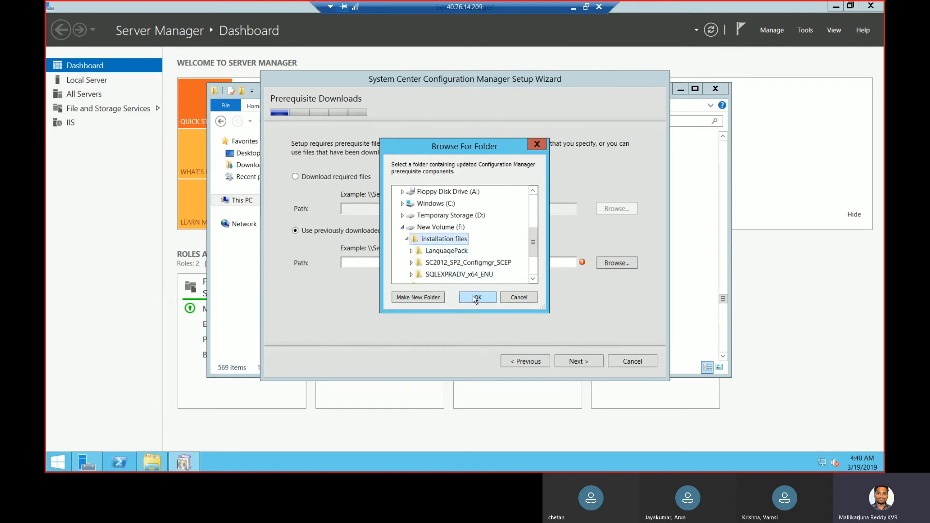
pyautogui.click(477, 297)
pyautogui.click(575, 365)
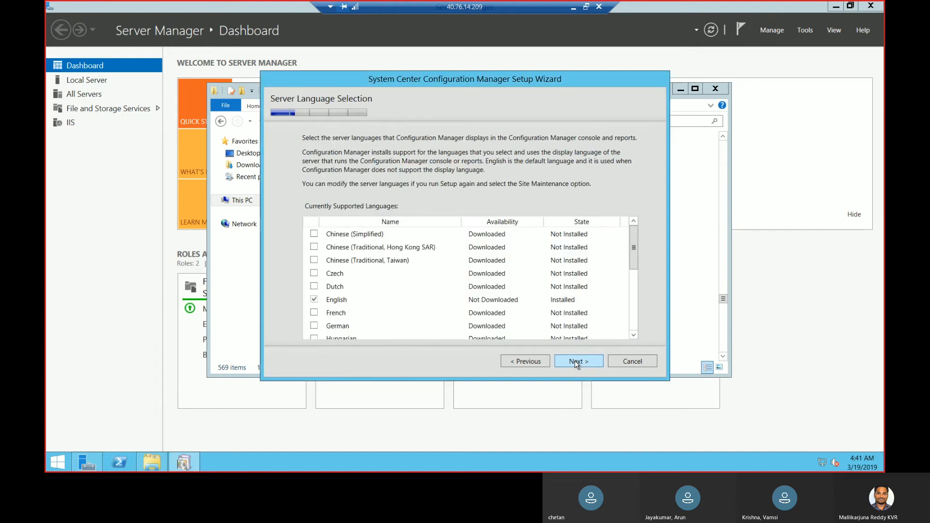
# Keep the default server and client languages, and enter site code CHE and site name CHENNAI_Primary
pyautogui.click(576, 364)
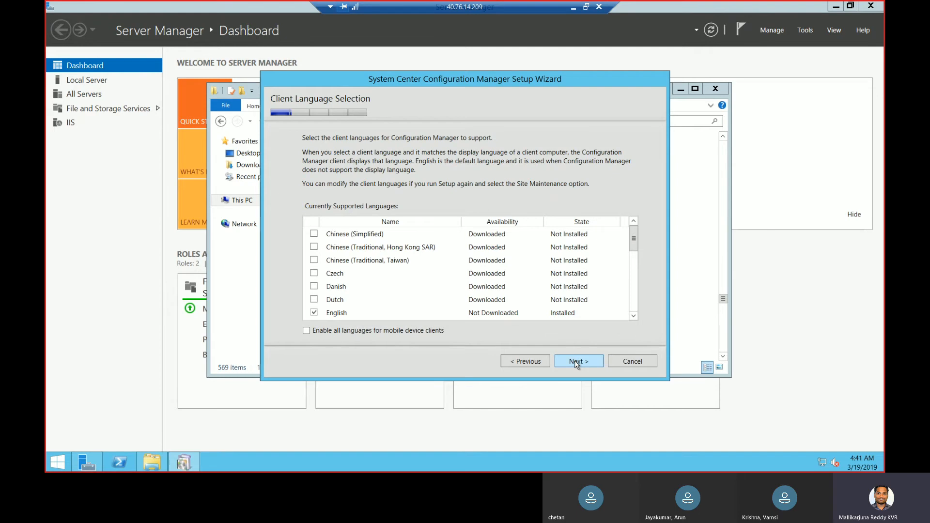
pyautogui.click(577, 364)
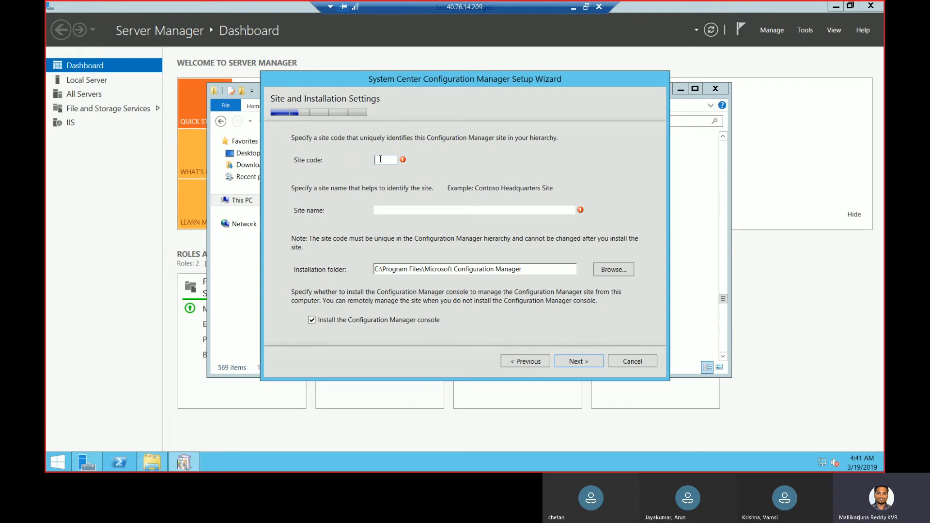
pyautogui.write('CHE')
pyautogui.click(401, 211)
pyautogui.write('CHENNI')
pyautogui.press('BackSpace')
pyautogui.write('AI_(')
pyautogui.press('BackSpace')
pyautogui.write('Primary')
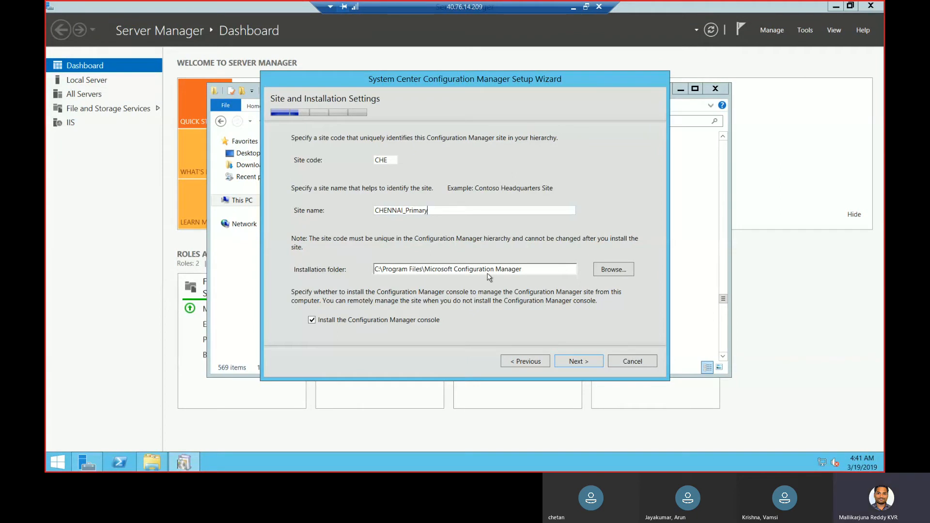
# Set the installation folder to F:\ and make it a stand-alone primary site
pyautogui.click(613, 269)
pyautogui.click(536, 256)
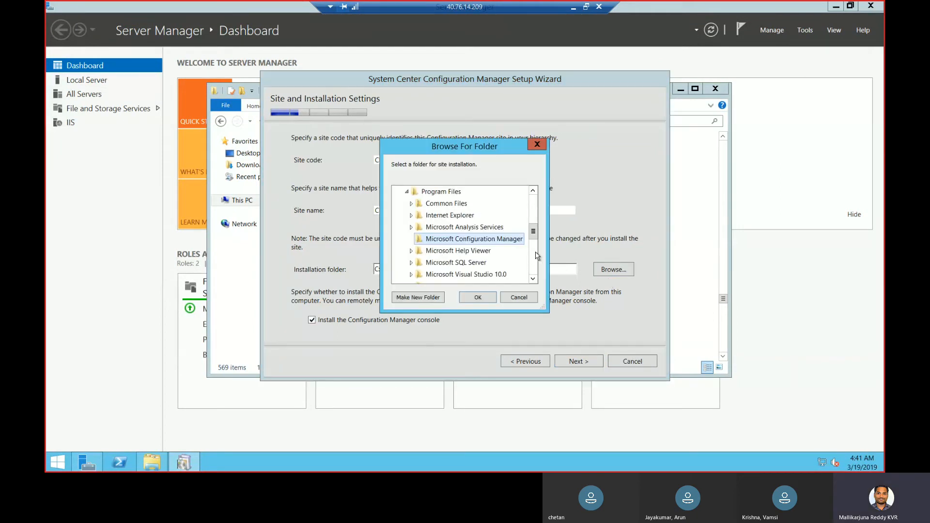
pyautogui.moveTo(534, 233); pyautogui.dragTo(534, 276)
pyautogui.doubleClick(459, 228)
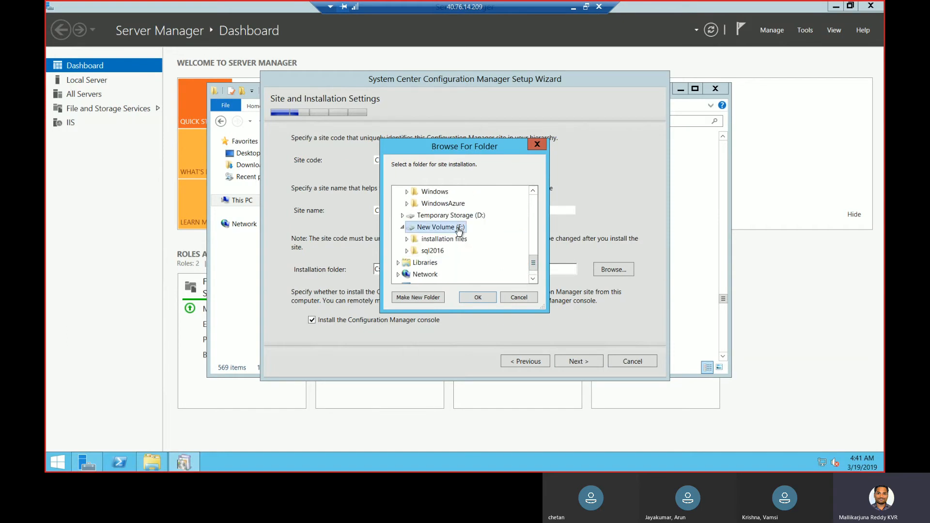
pyautogui.click(476, 297)
pyautogui.click(579, 362)
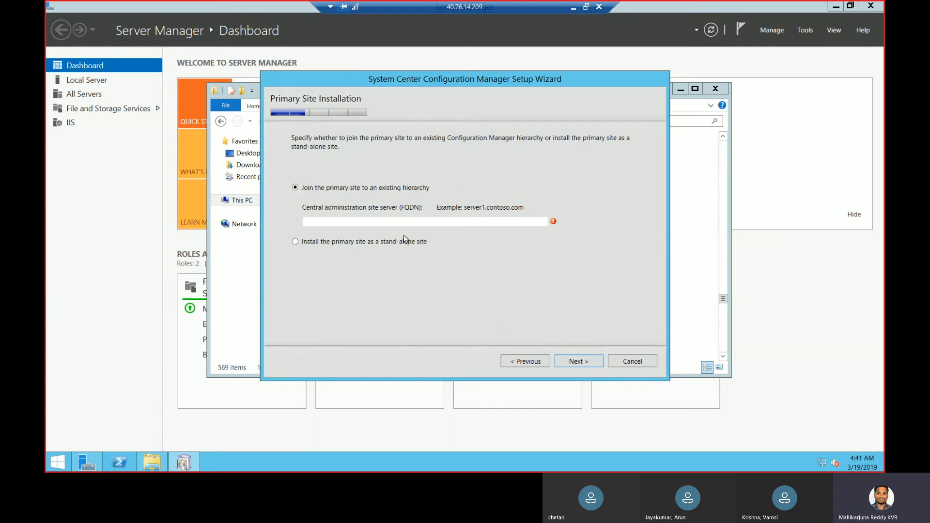
pyautogui.click(406, 242)
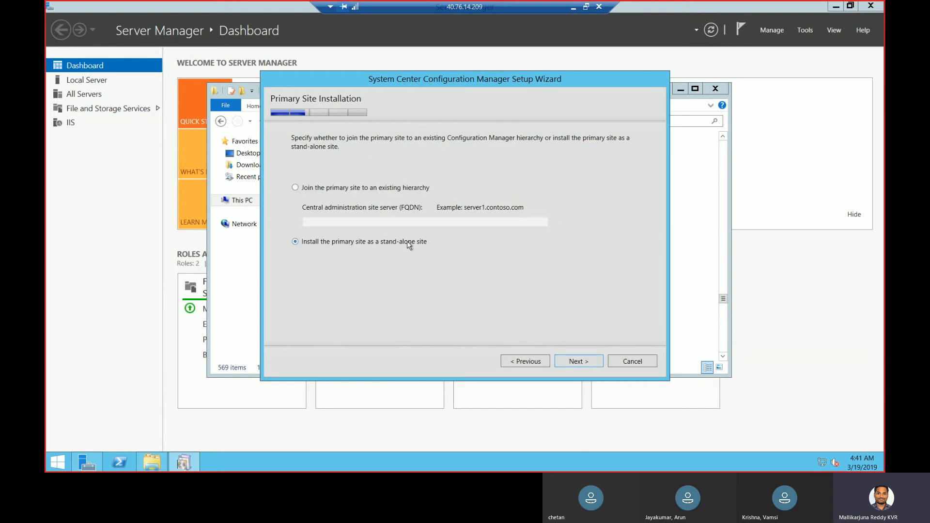
pyautogui.click(580, 361)
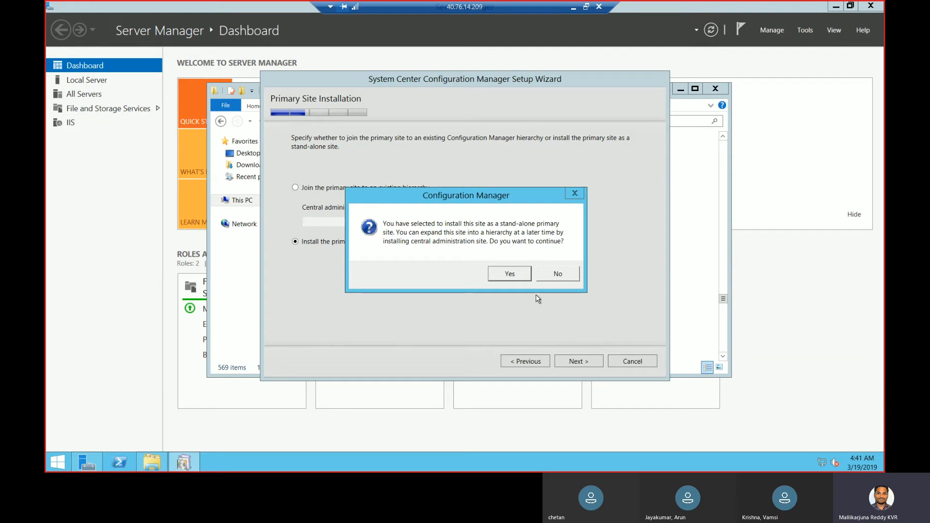
# Confirm the stand-alone site and keep database CM_CHE on SCCM.lab.com with default file paths
pyautogui.click(515, 274)
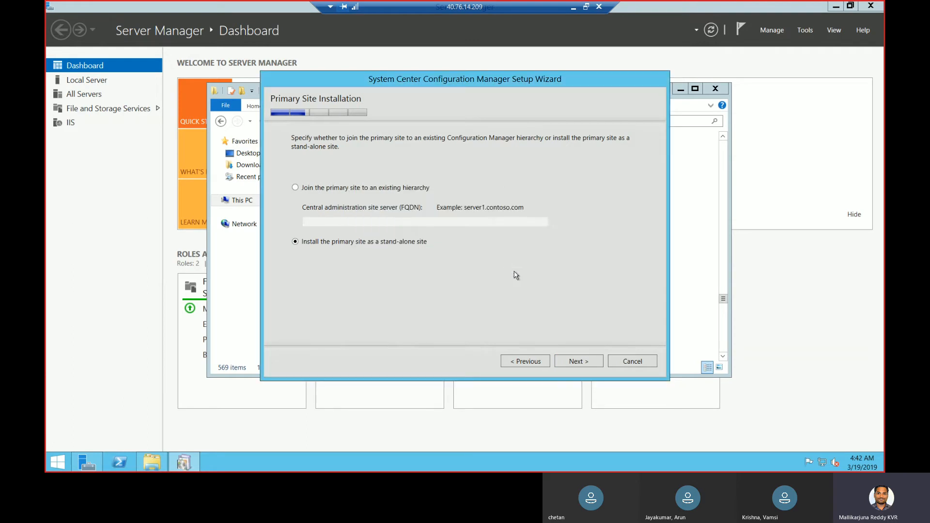
pyautogui.click(588, 362)
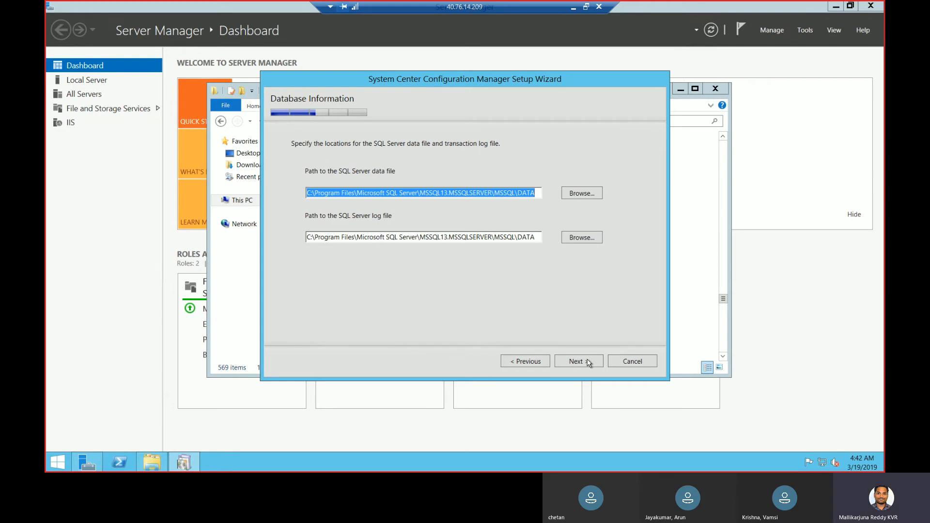
pyautogui.click(588, 362)
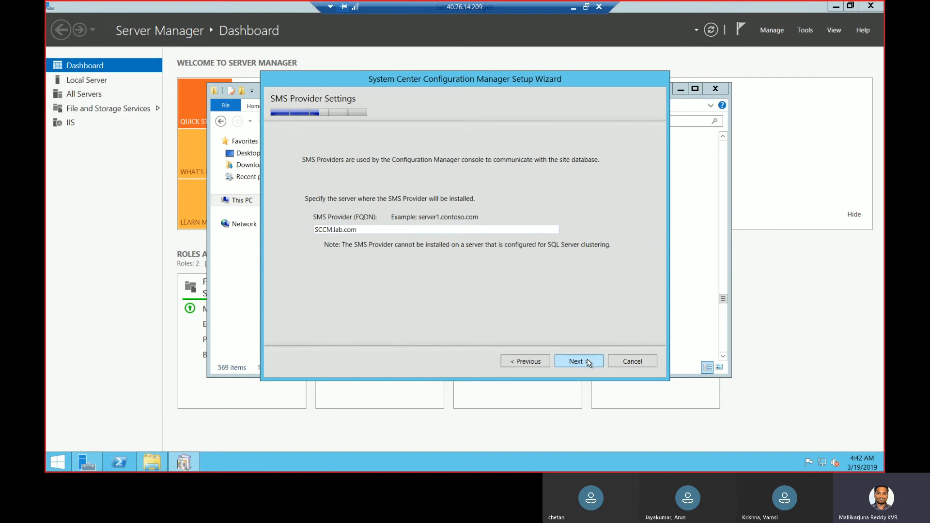
# Keep SCCM.lab.com as SMS Provider and set communication per site system role
pyautogui.click(587, 361)
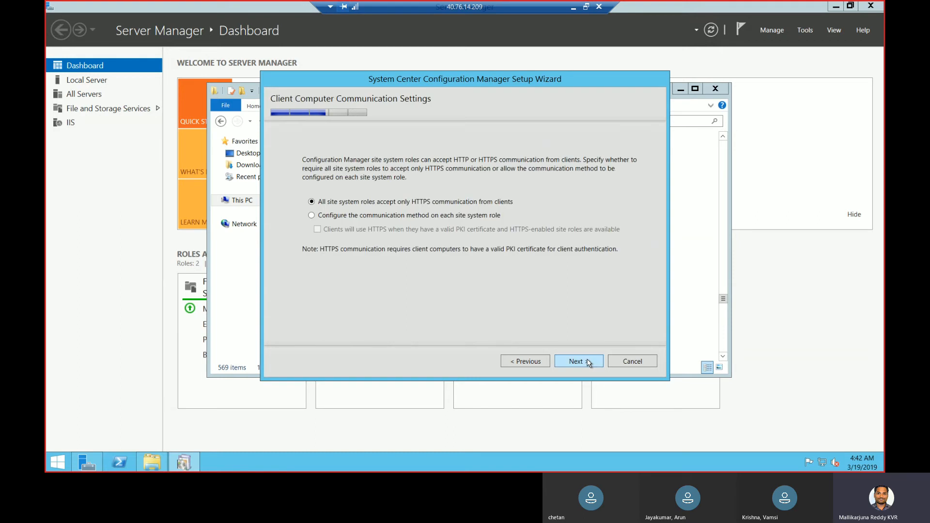
pyautogui.click(485, 216)
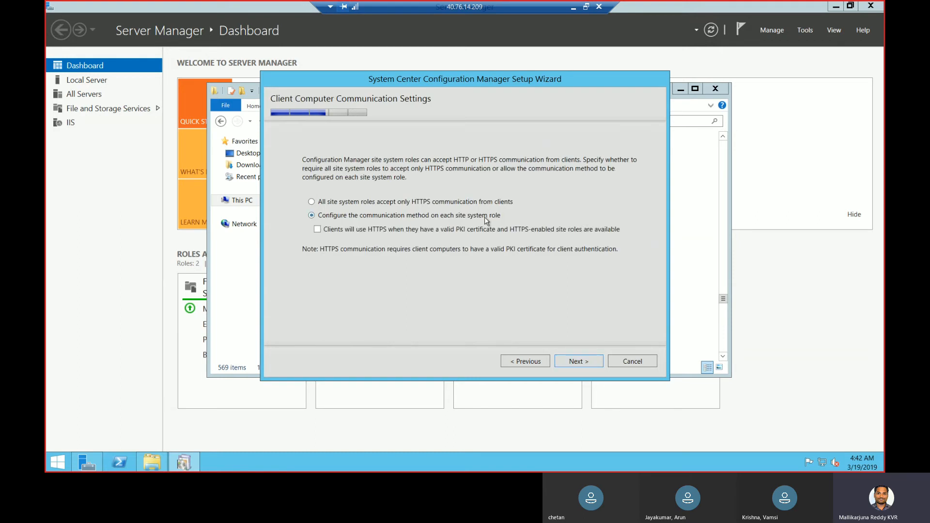
pyautogui.click(592, 366)
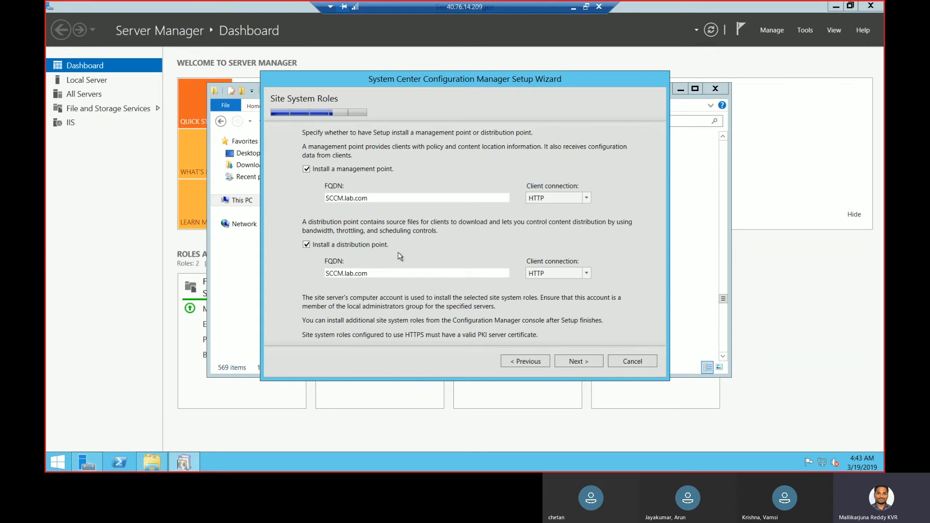
# Keep management and distribution points, skip CEIP, and run the prerequisite check
pyautogui.click(306, 245)
pyautogui.click(306, 244)
pyautogui.click(577, 361)
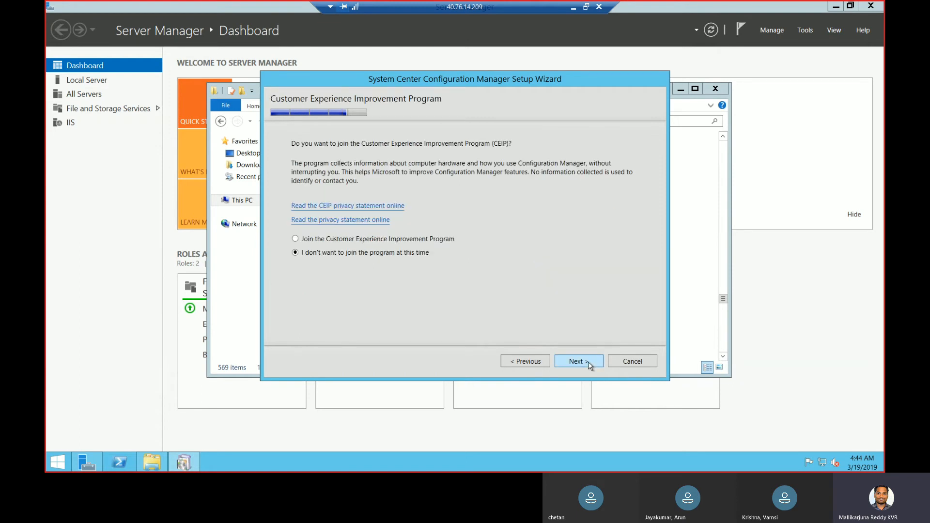
pyautogui.click(590, 366)
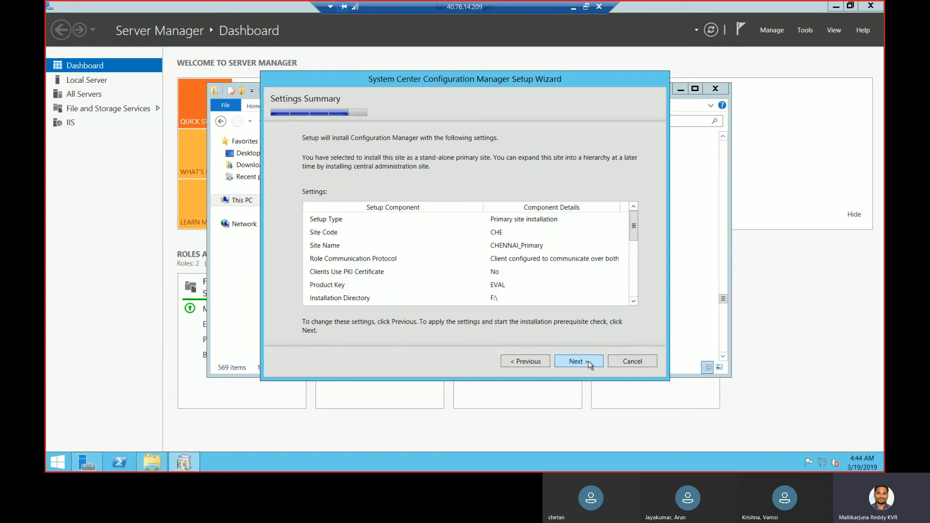
pyautogui.click(576, 361)
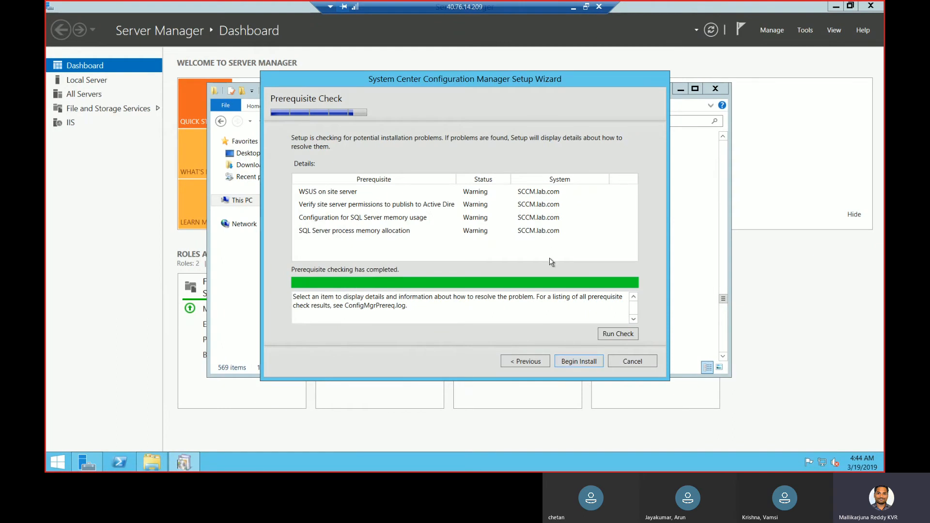
# Begin the install, review the setup log after the error, close the wizard and the X64 window
pyautogui.click(583, 368)
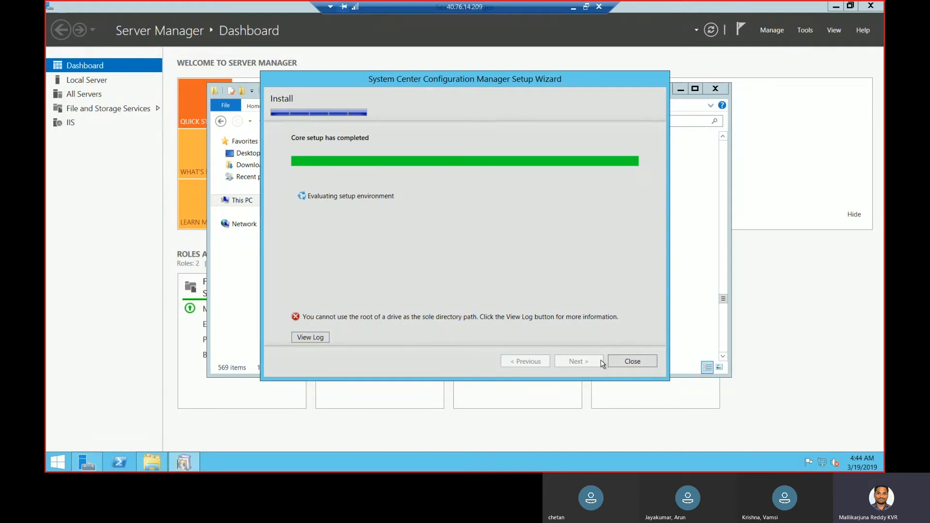
pyautogui.click(320, 338)
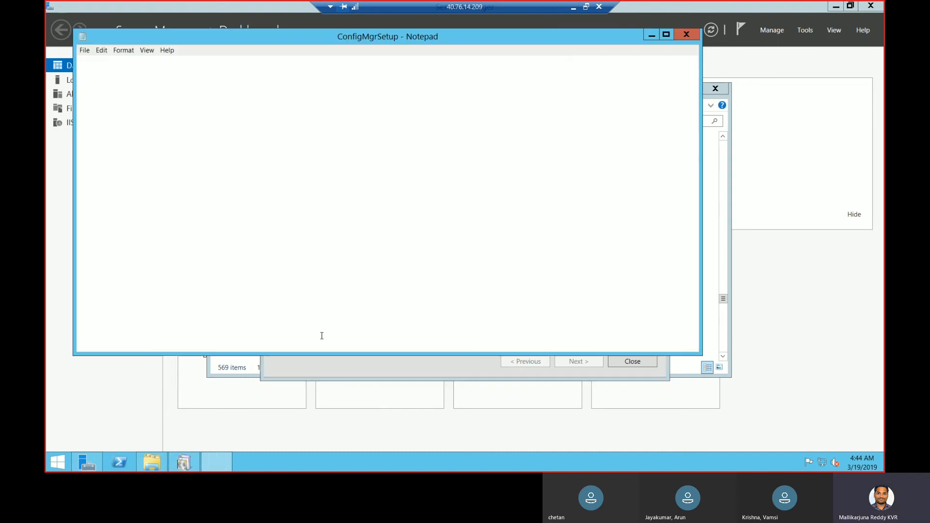
pyautogui.click(686, 35)
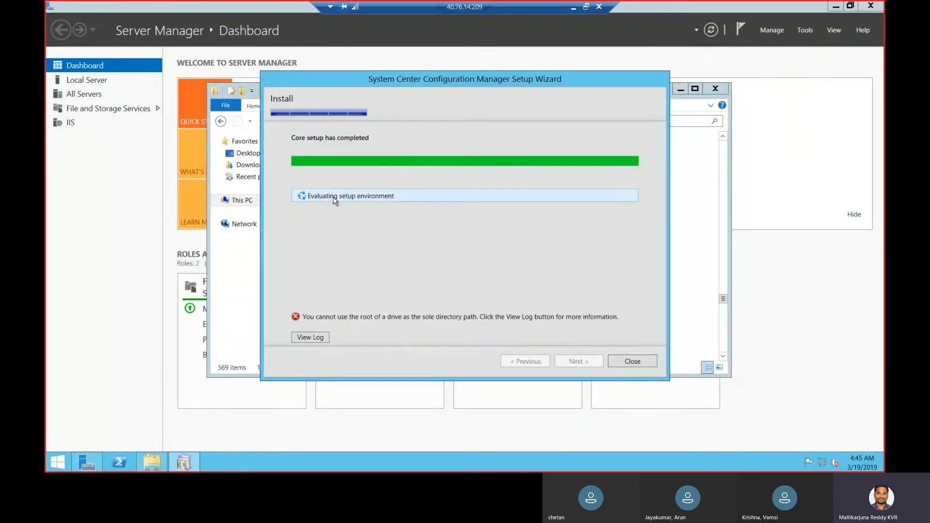
pyautogui.click(629, 361)
pyautogui.click(155, 460)
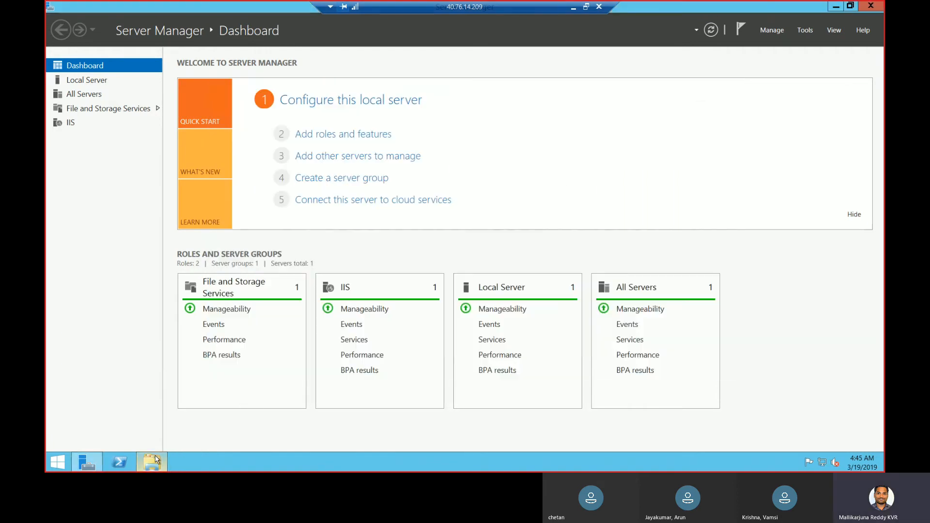
# Create a new folder named SCCM on the New Volume (F:) drive
pyautogui.click(154, 460)
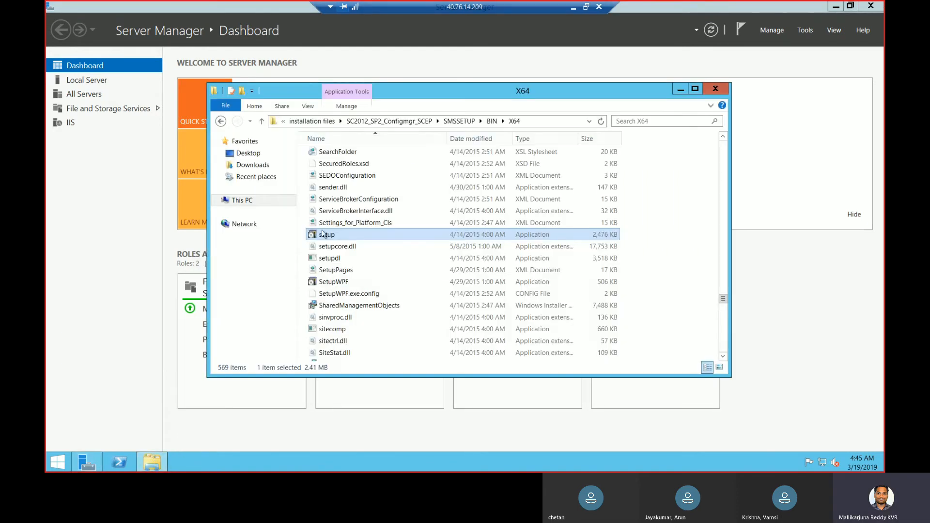
pyautogui.click(248, 201)
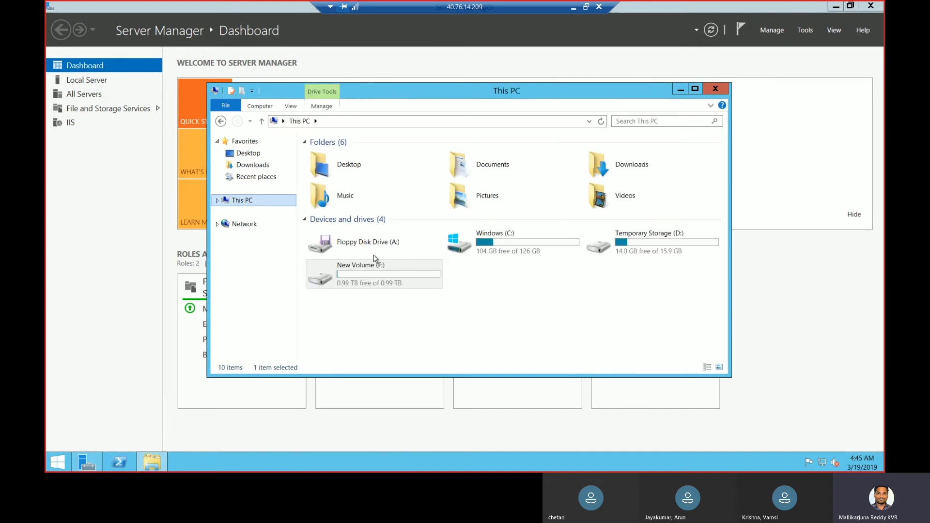
pyautogui.doubleClick(373, 267)
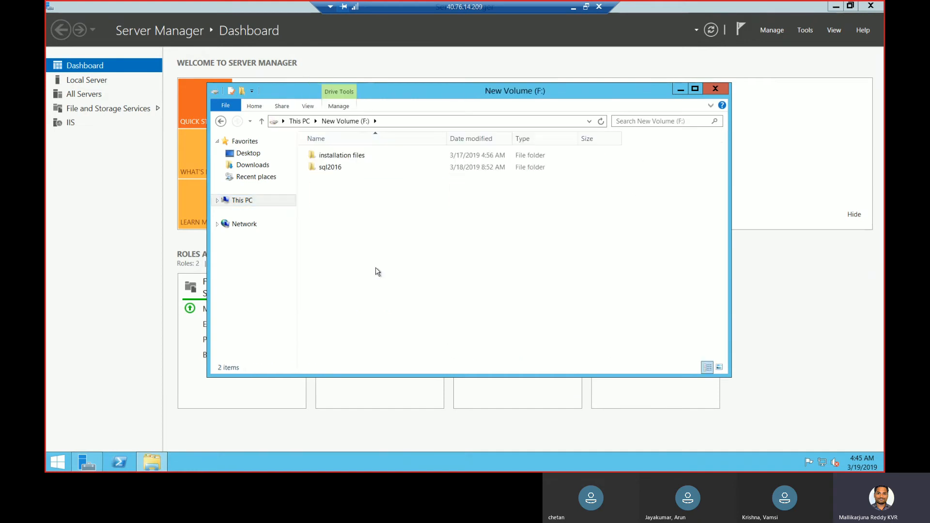
pyautogui.rightClick(354, 209)
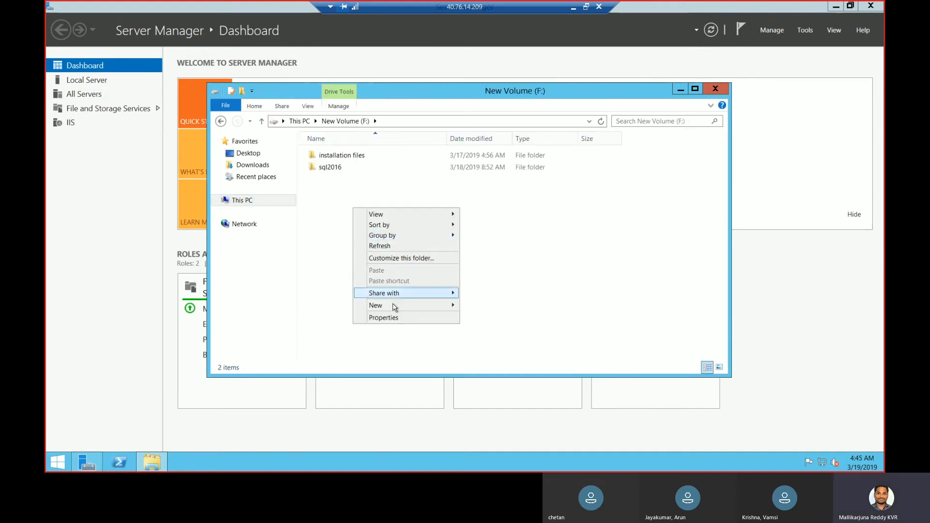
pyautogui.moveTo(395, 308)
pyautogui.click(491, 308)
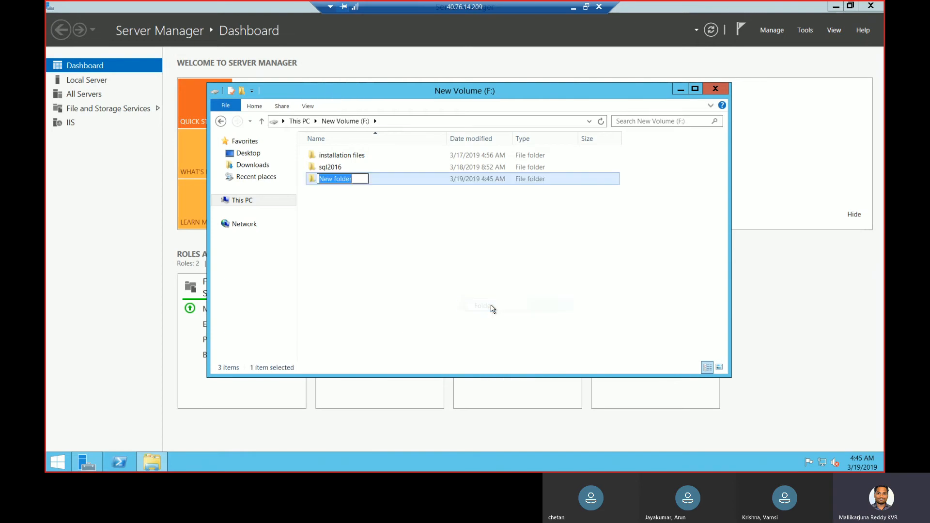
pyautogui.write('sCCM')
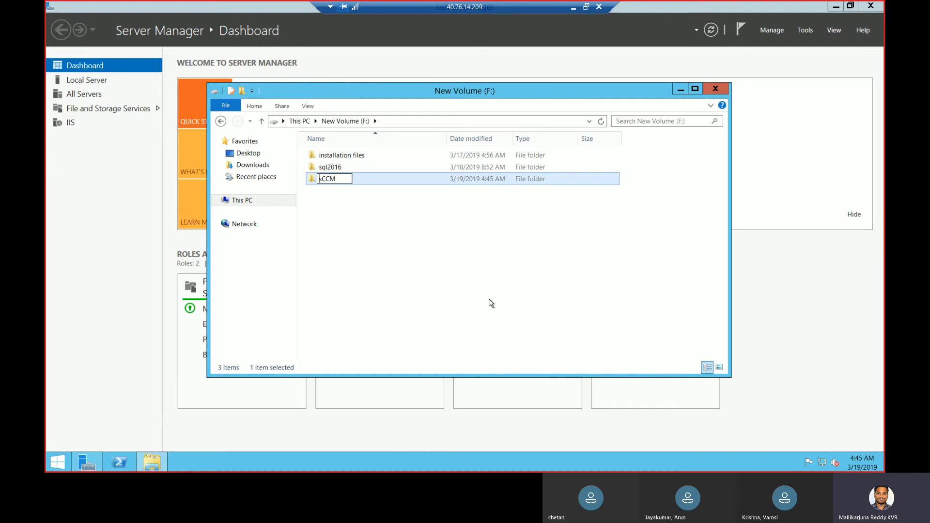
pyautogui.press('Delete')
pyautogui.write('S')
pyautogui.click(492, 290)
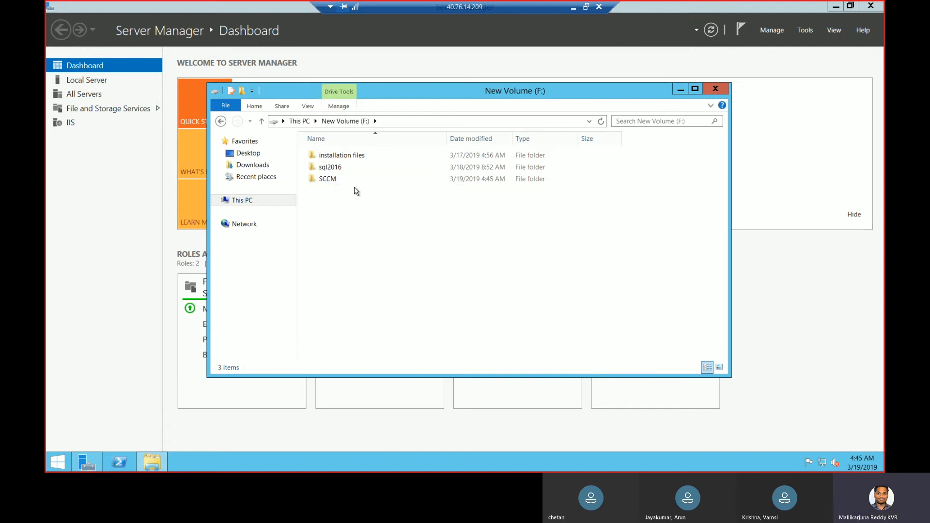
# Browse to installation files\SC2012_SP2_Configmgr_SCEP\SMSSETUP\BIN\X64 on the F: drive
pyautogui.click(152, 467)
pyautogui.click(152, 463)
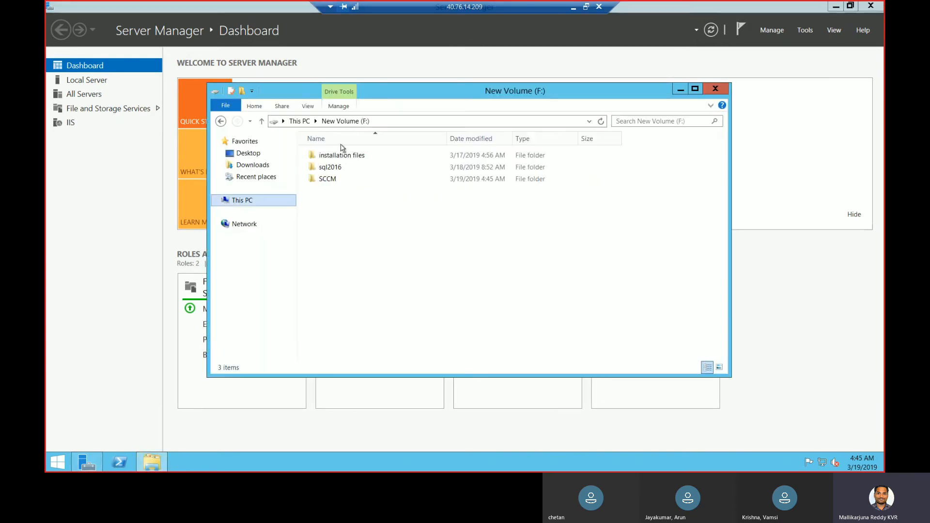
pyautogui.click(339, 158)
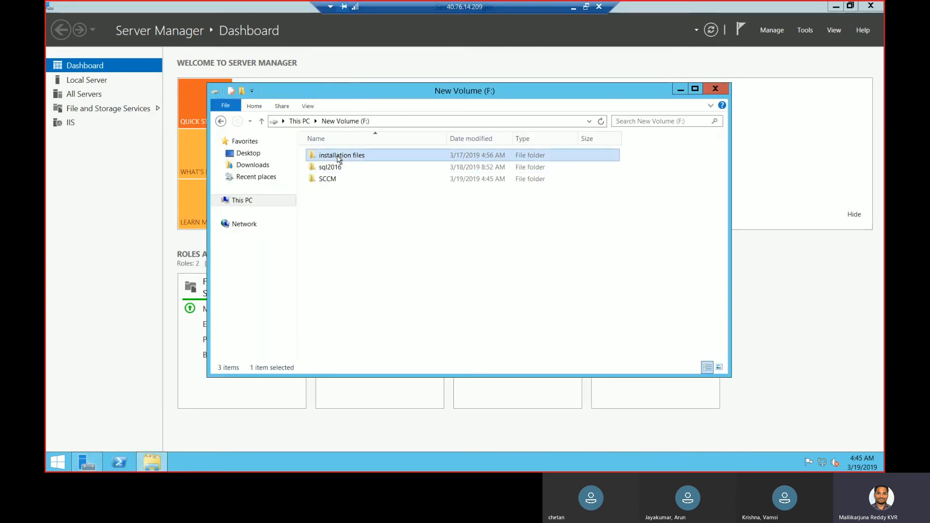
pyautogui.doubleClick(338, 159)
pyautogui.doubleClick(338, 167)
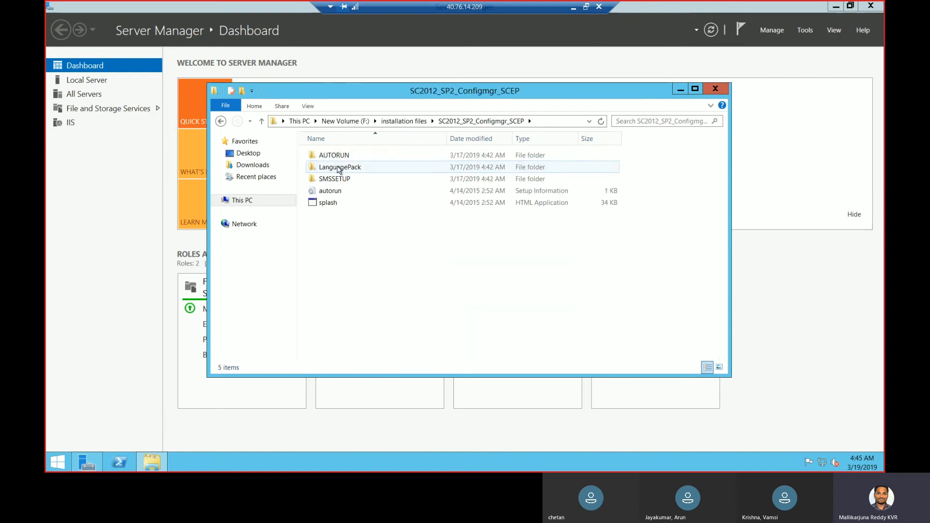
pyautogui.doubleClick(339, 180)
pyautogui.doubleClick(340, 170)
pyautogui.doubleClick(340, 170)
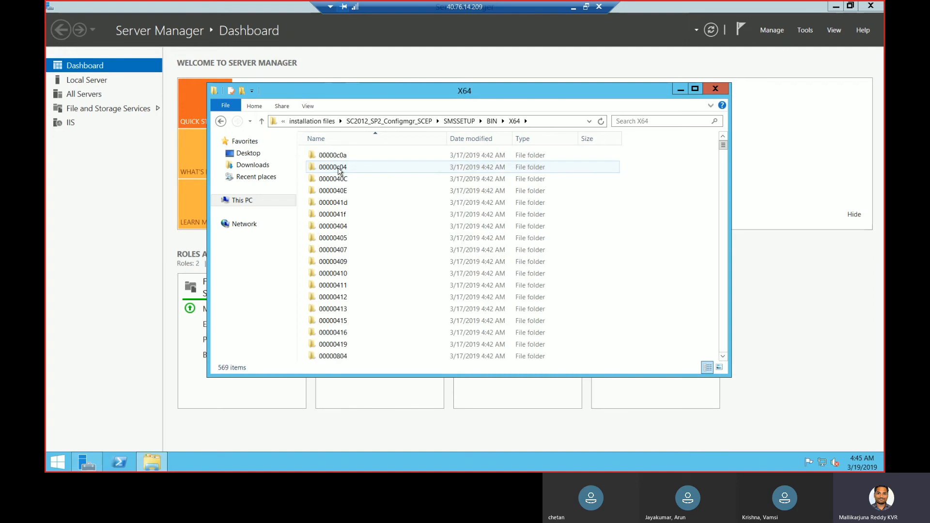
# Run the setup application in the X64 folder as administrator
pyautogui.click(339, 169)
pyautogui.write('set')
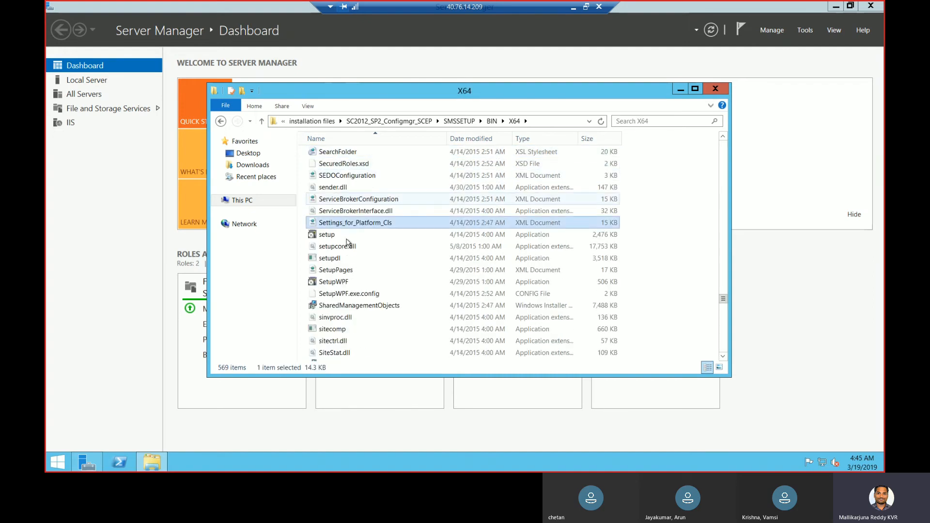
pyautogui.rightClick(348, 237)
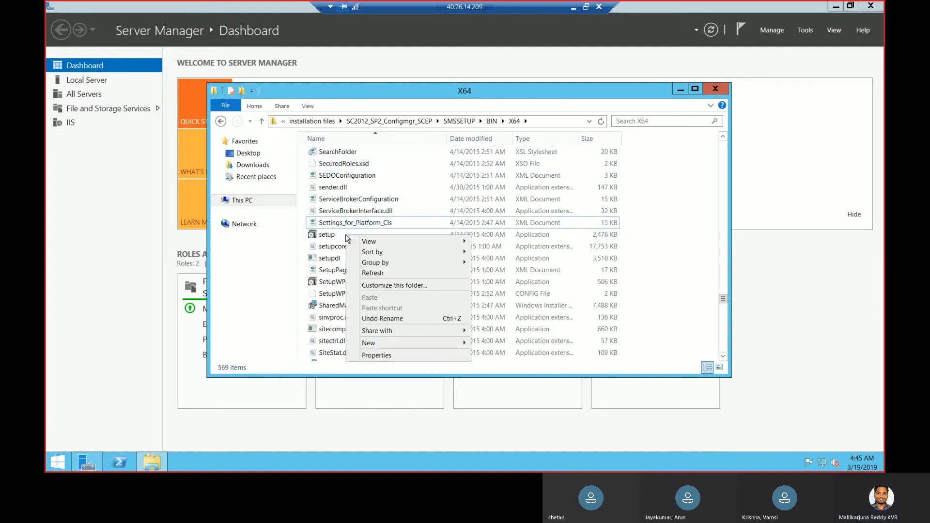
pyautogui.click(331, 235)
pyautogui.rightClick(329, 235)
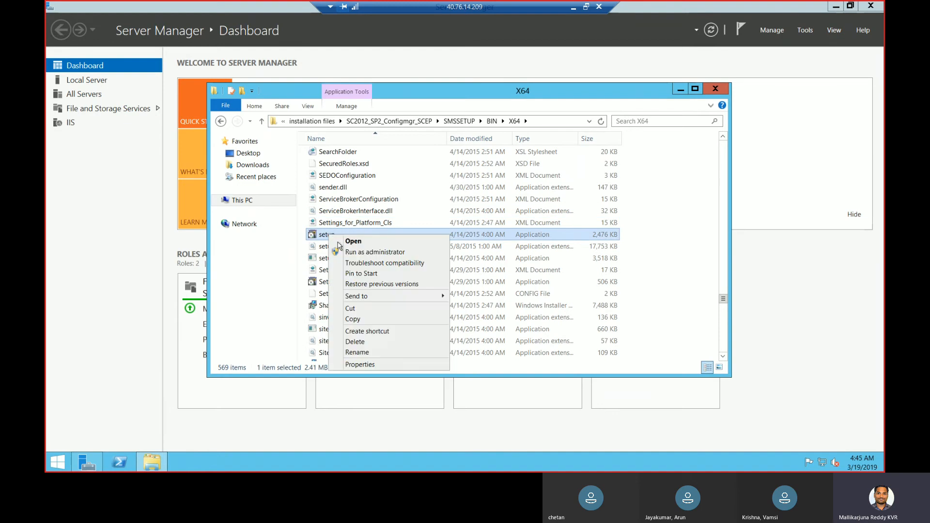
pyautogui.click(364, 252)
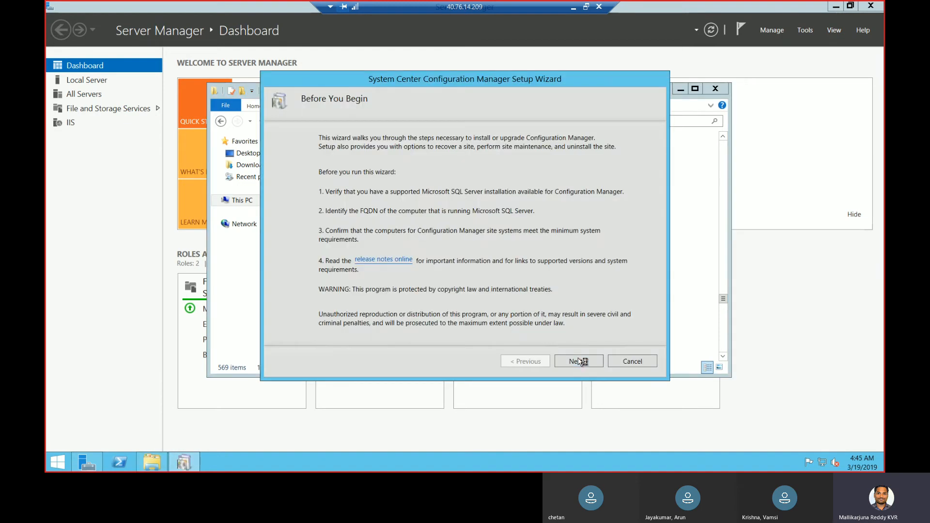
# Choose the evaluation edition of Configuration Manager
pyautogui.click(580, 361)
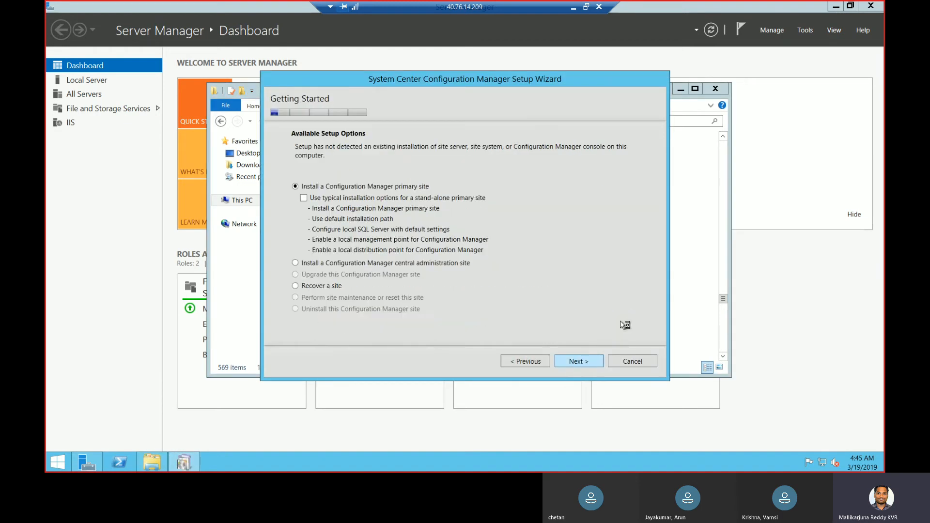
pyautogui.click(587, 364)
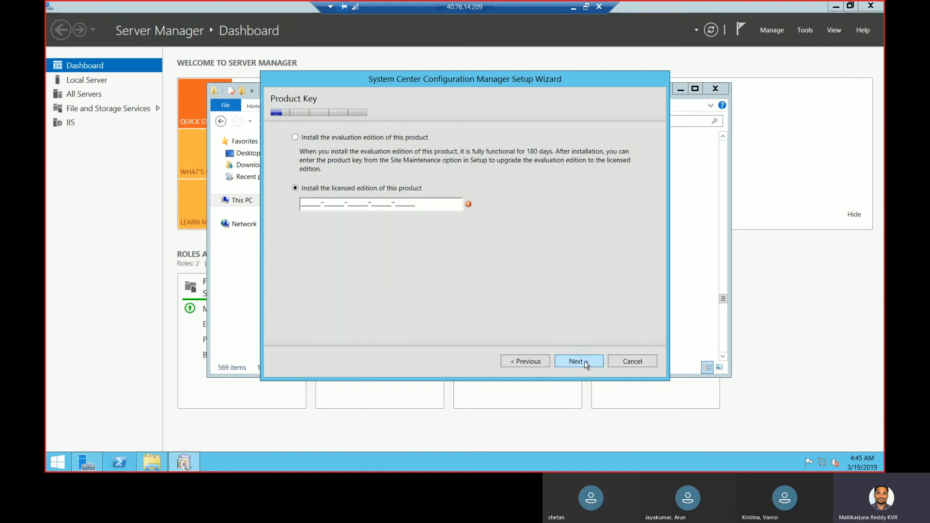
pyautogui.click(382, 138)
pyautogui.click(574, 360)
# Accept the licence terms plus the SQL Server 2012 Express, Native Client and Silverlight licences
pyautogui.click(547, 333)
pyautogui.click(579, 362)
pyautogui.click(304, 202)
pyautogui.click(304, 248)
pyautogui.click(304, 316)
# Use previously downloaded prerequisite files from the F:\SCCM folder
pyautogui.click(579, 363)
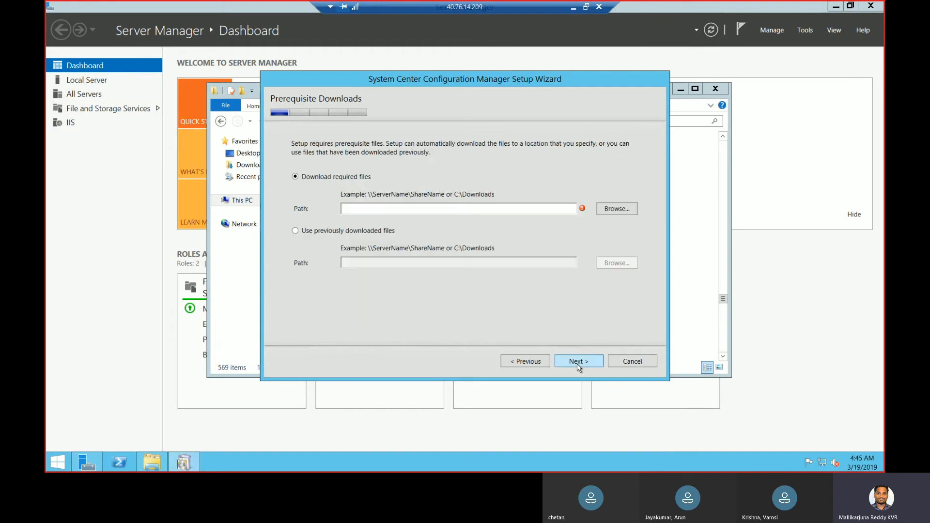
pyautogui.click(378, 233)
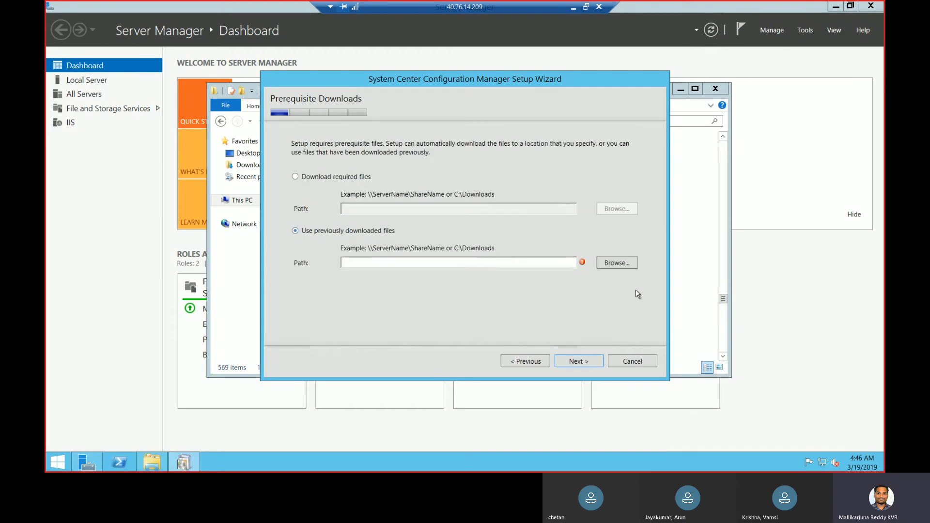
pyautogui.click(623, 266)
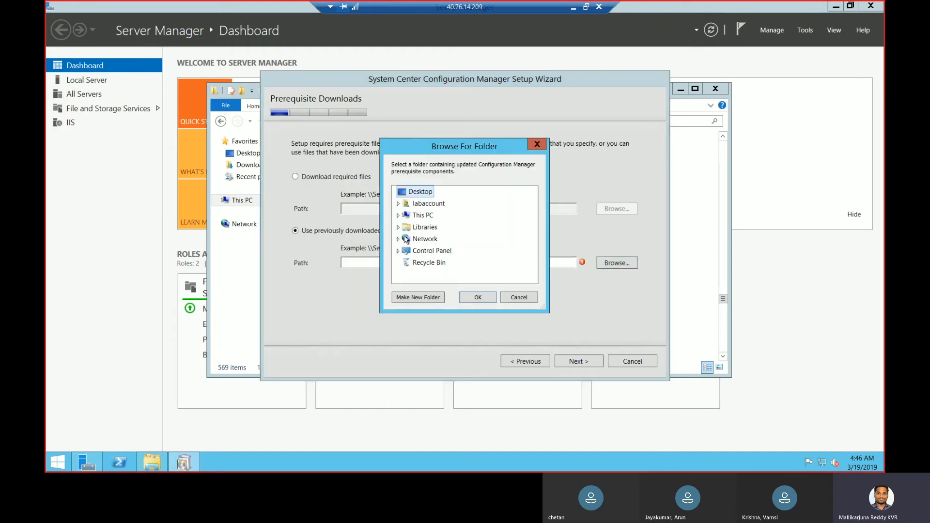
pyautogui.click(399, 215)
pyautogui.moveTo(534, 222); pyautogui.dragTo(533, 251)
pyautogui.click(402, 239)
pyautogui.click(435, 266)
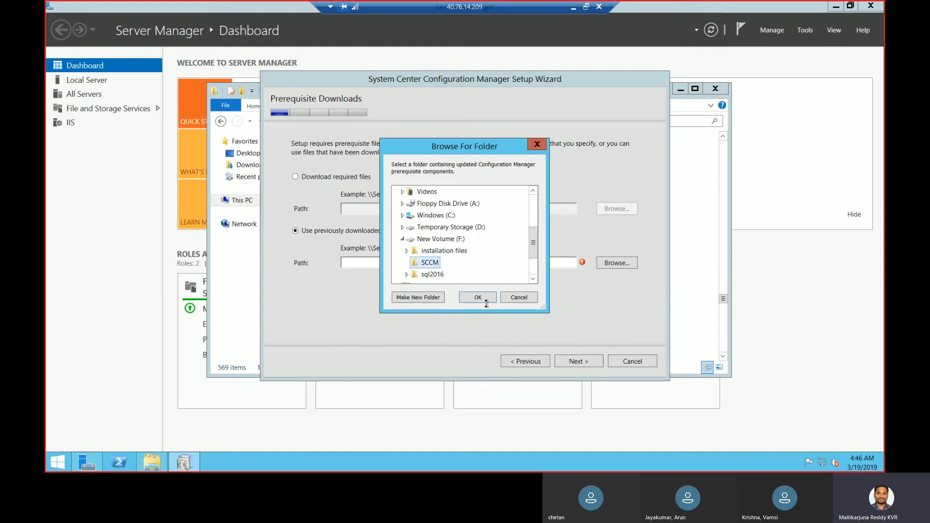
pyautogui.click(478, 297)
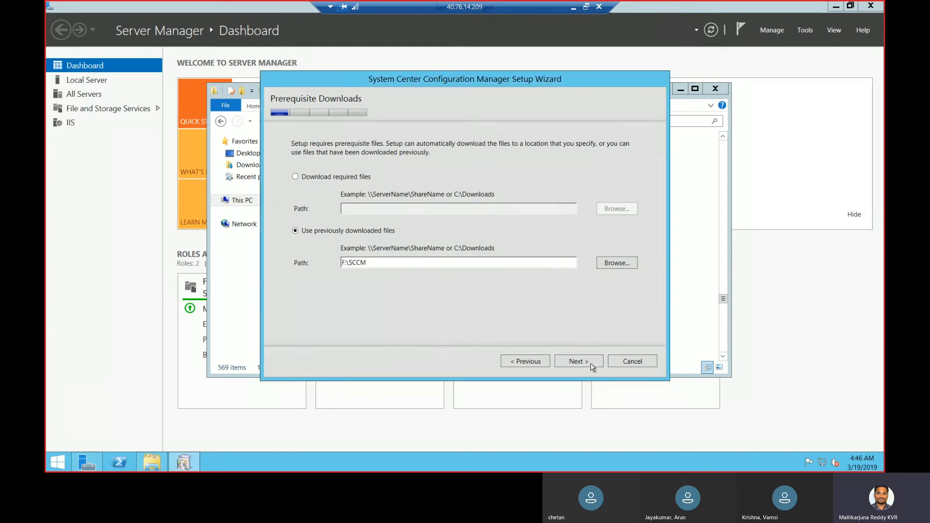
pyautogui.click(591, 366)
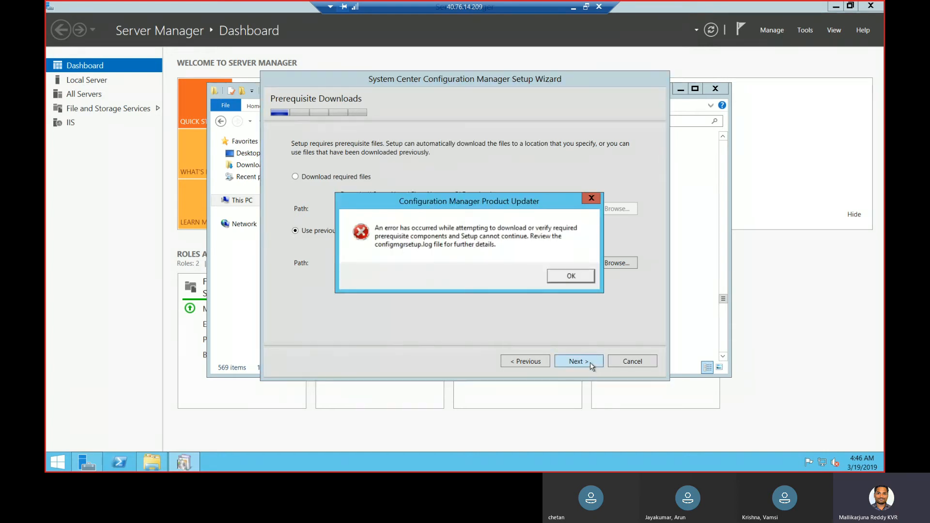
# After the verification error, use F:\installation files for prerequisites and pass the language pages
pyautogui.click(572, 276)
pyautogui.click(617, 262)
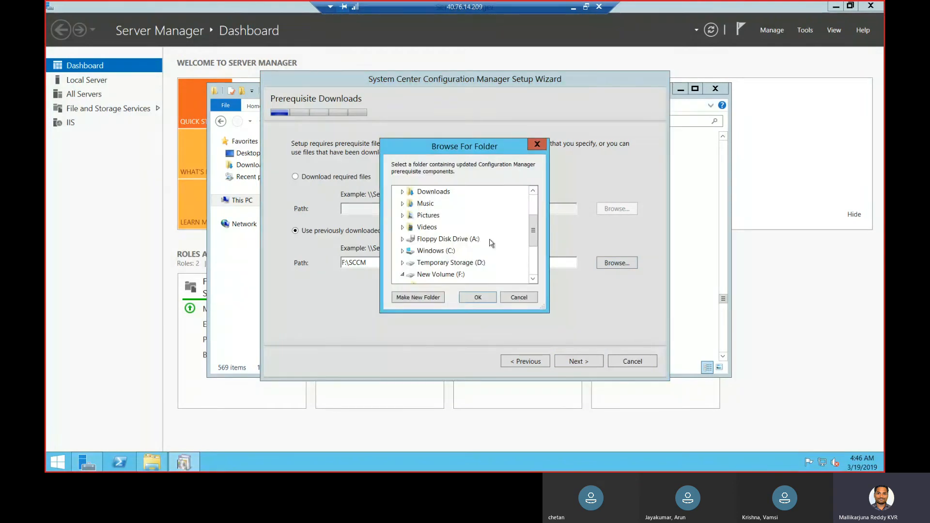
pyautogui.moveTo(533, 231); pyautogui.dragTo(533, 260)
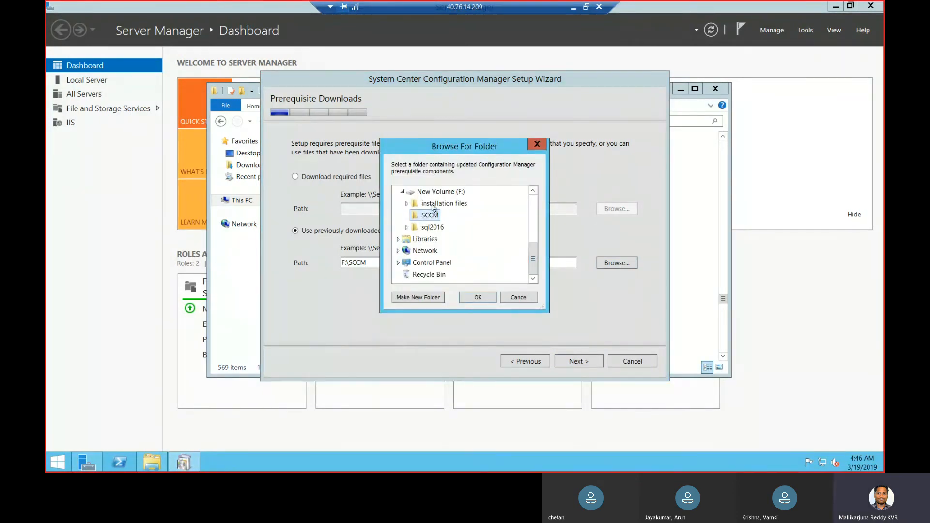
pyautogui.click(442, 203)
pyautogui.click(478, 297)
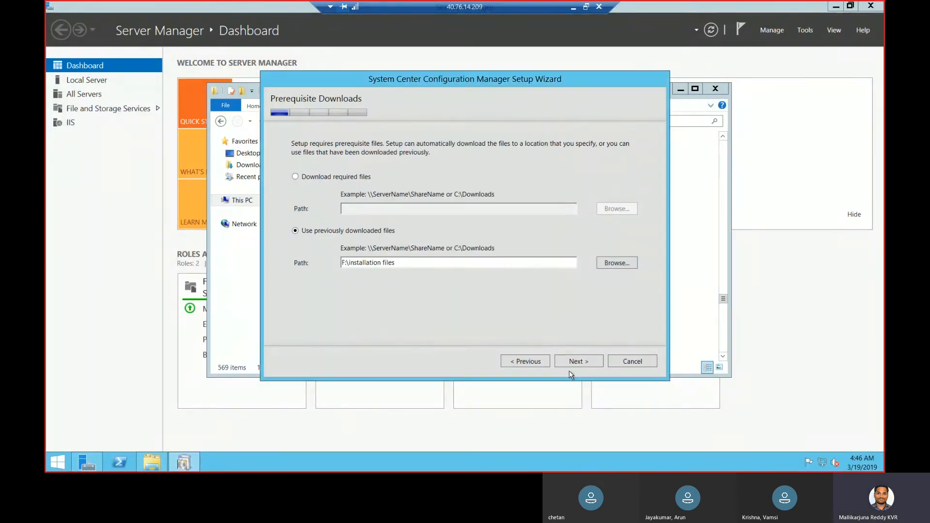
pyautogui.click(577, 363)
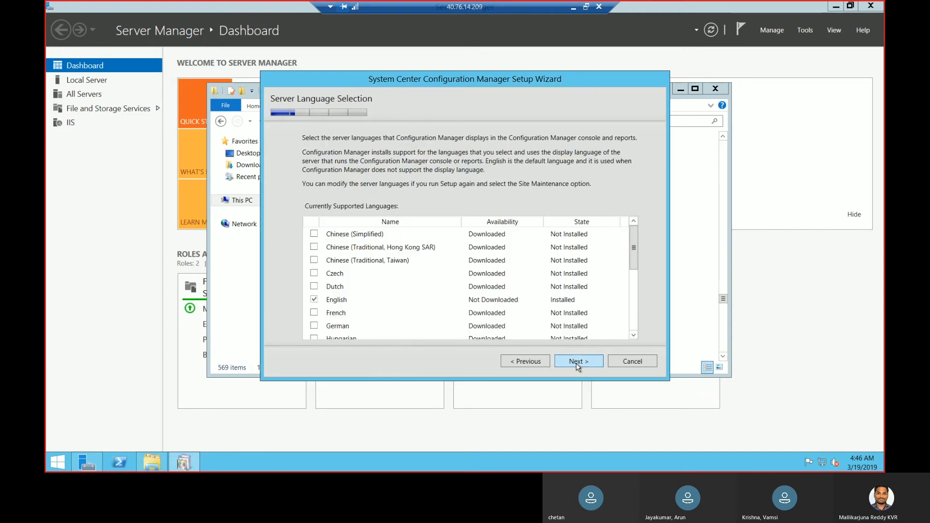
pyautogui.click(578, 364)
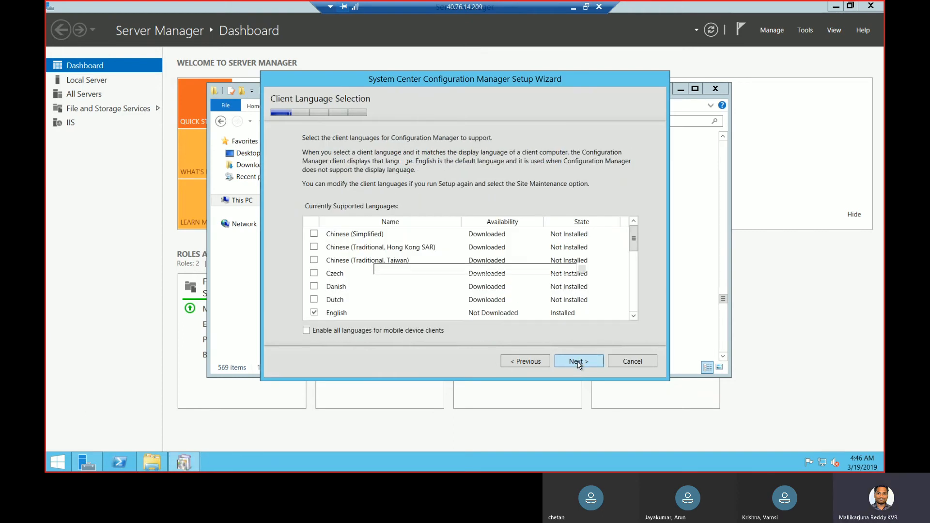
pyautogui.click(577, 364)
# Enter site code CHE and site name CHENNAI_PRIMARY
pyautogui.write('CHE')
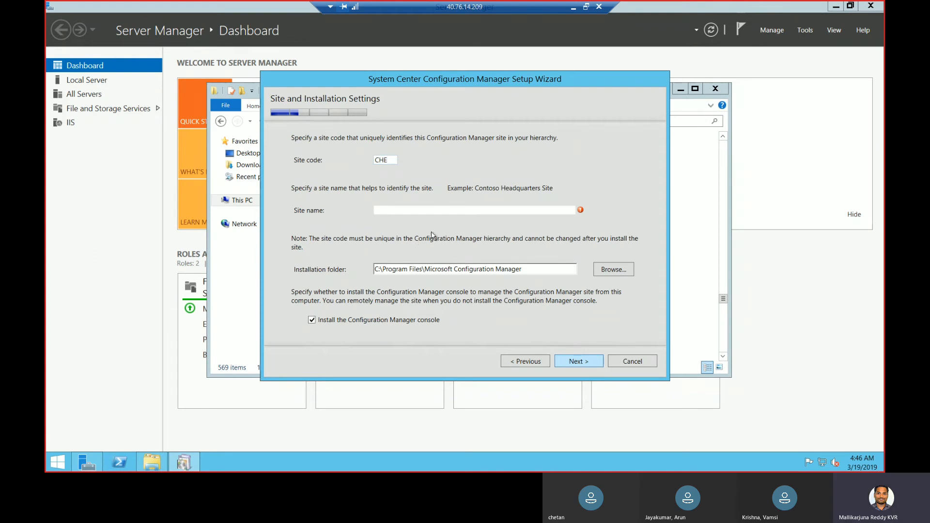
pyautogui.press('Tab')
pyautogui.write('CHE')
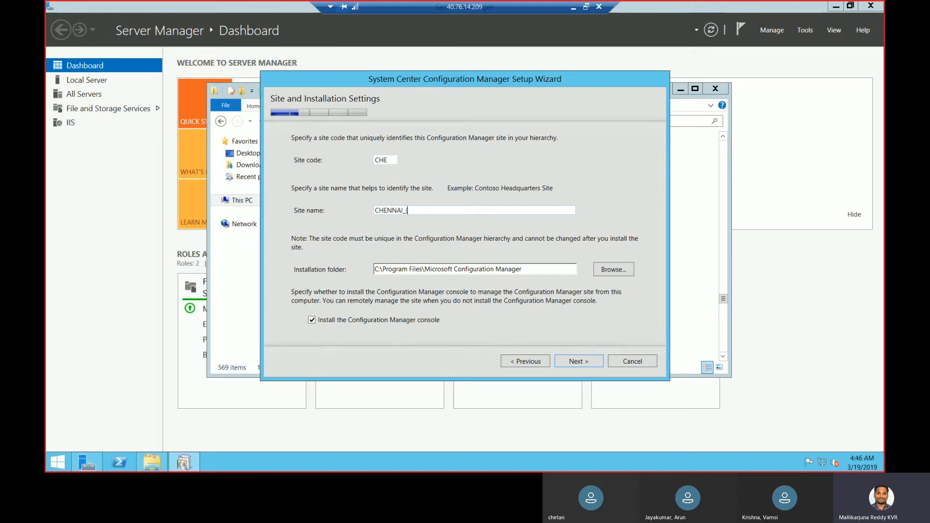
pyautogui.write('NNAI_PRIMARY')
# Set the installation folder to F:\SCCM and continue
pyautogui.click(615, 271)
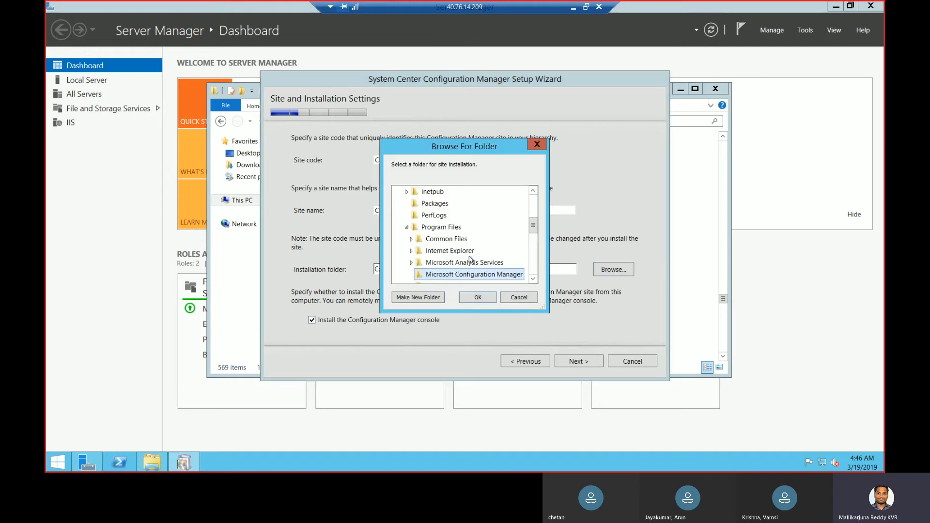
pyautogui.moveTo(534, 229); pyautogui.dragTo(533, 266)
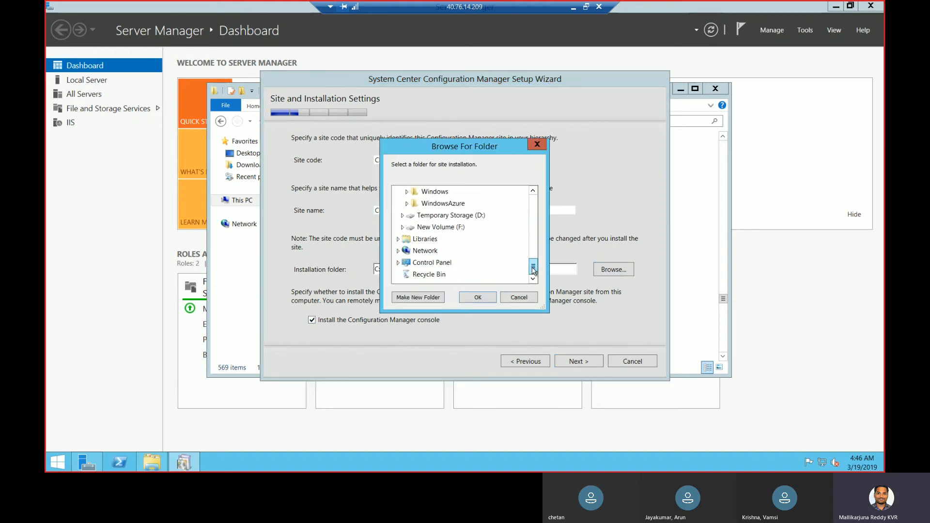
pyautogui.click(402, 228)
pyautogui.click(429, 250)
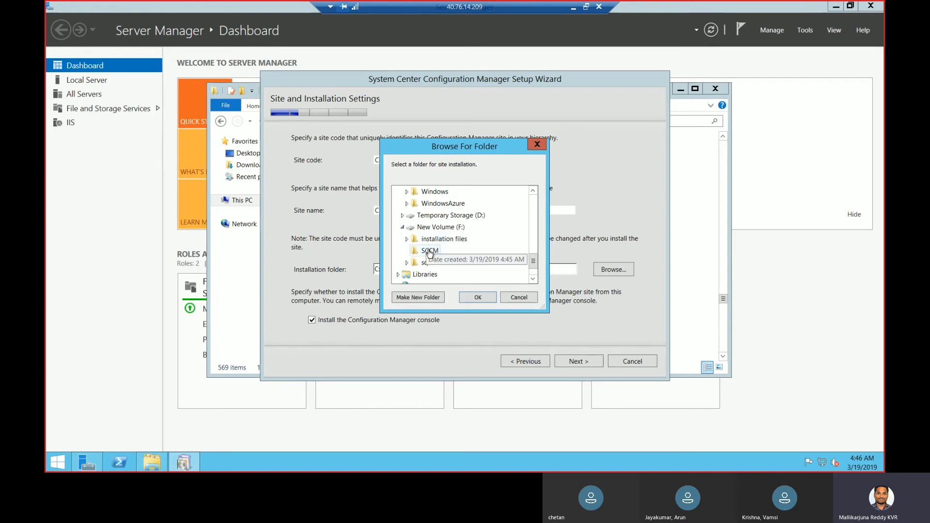
pyautogui.click(478, 299)
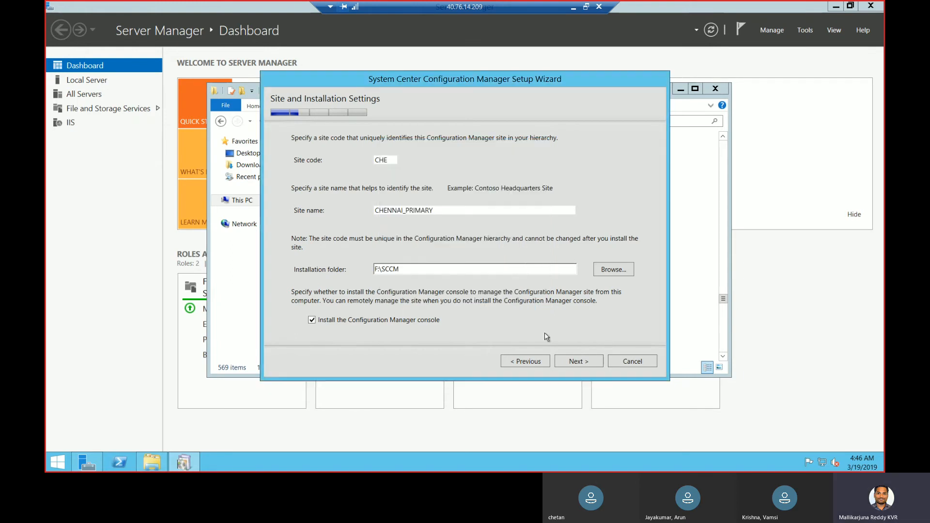
pyautogui.click(583, 363)
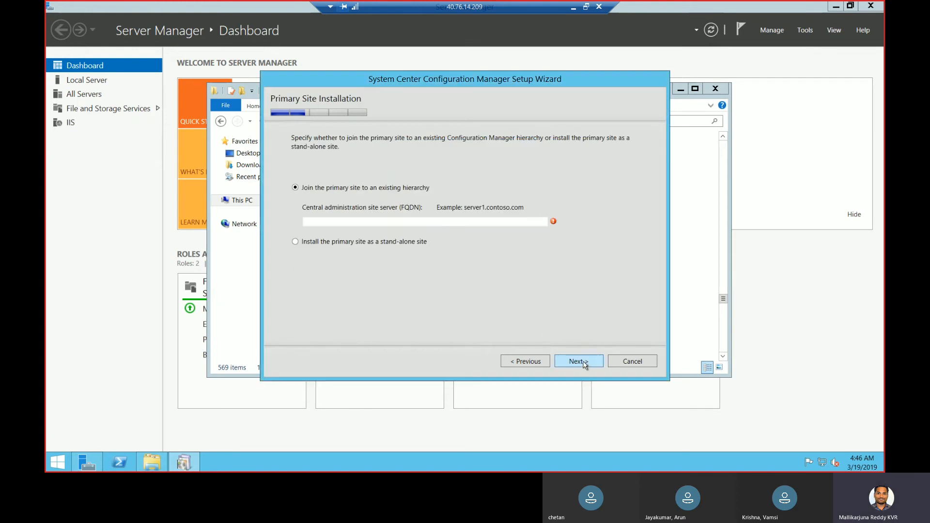
# Confirm a stand-alone primary site and accept database CM_CHE on SCCM.lab.com with default paths
pyautogui.click(391, 243)
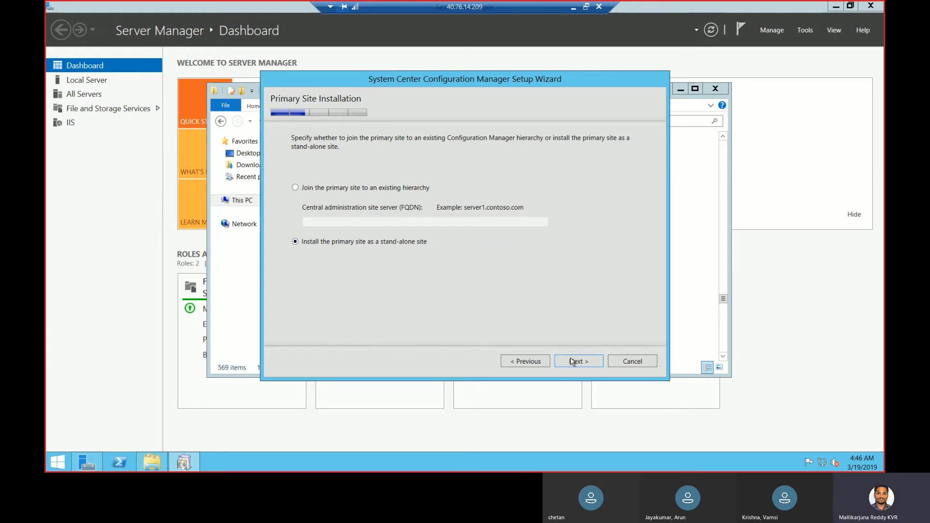
pyautogui.click(572, 361)
pyautogui.click(517, 276)
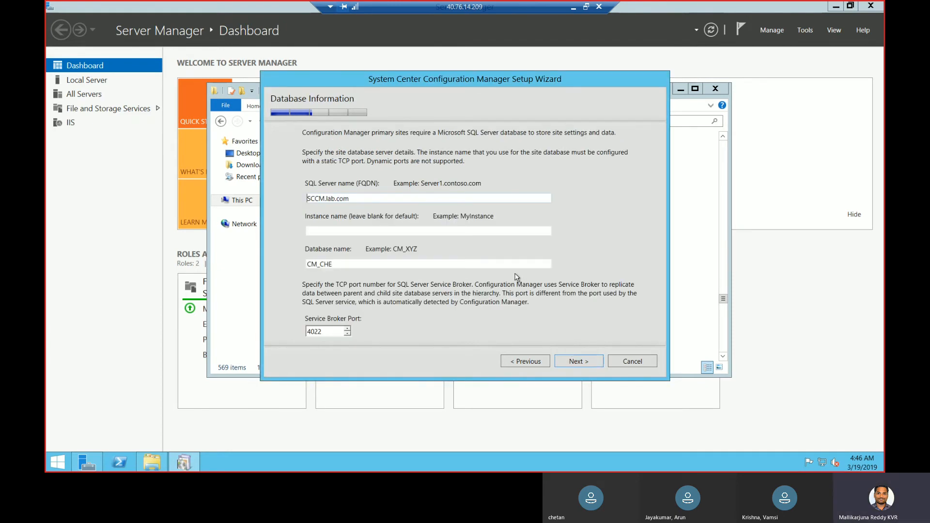
pyautogui.click(576, 363)
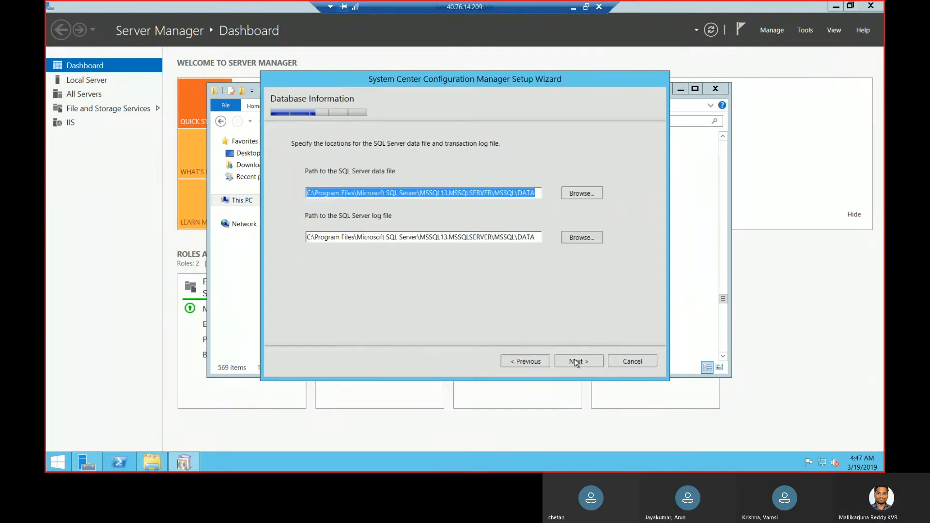
pyautogui.click(575, 363)
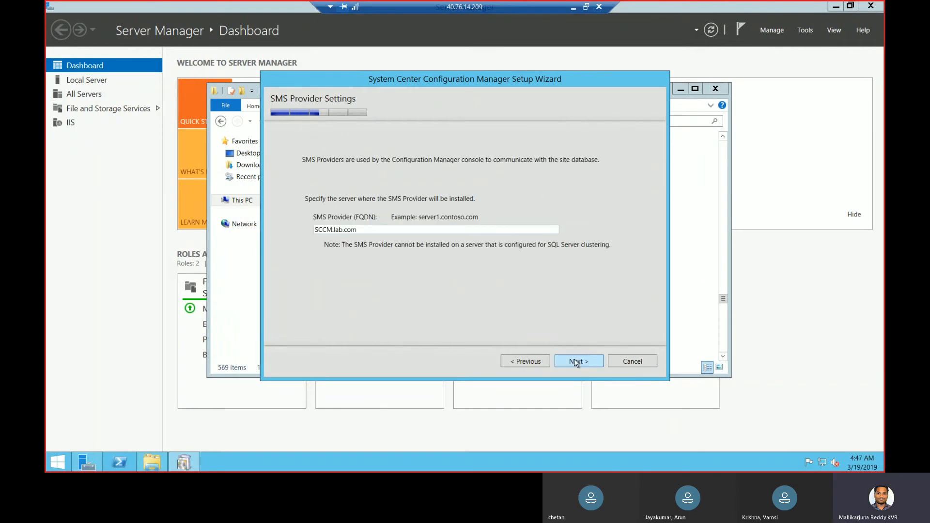
# Keep SCCM.lab.com as SMS Provider, set per-role client communication, and run the prerequisite check
pyautogui.click(575, 363)
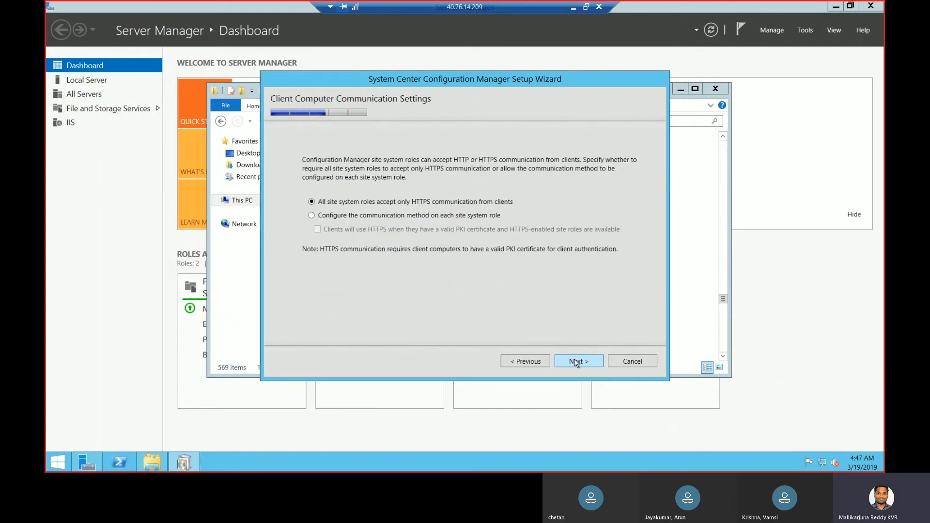
pyautogui.click(471, 216)
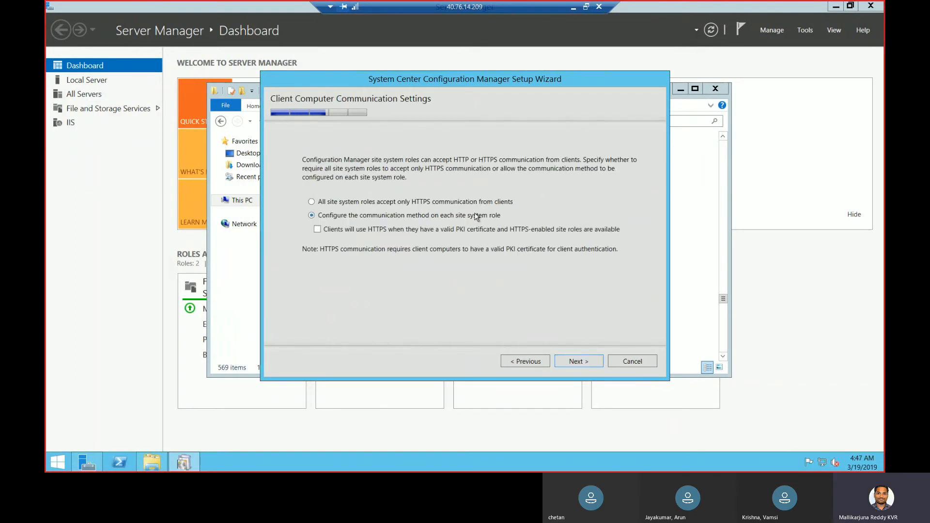
pyautogui.click(591, 360)
pyautogui.click(592, 362)
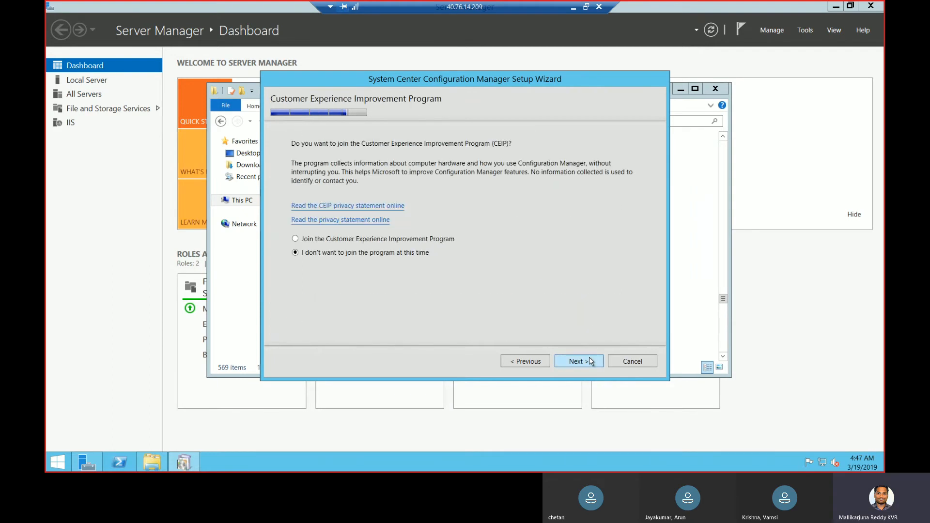
pyautogui.click(591, 362)
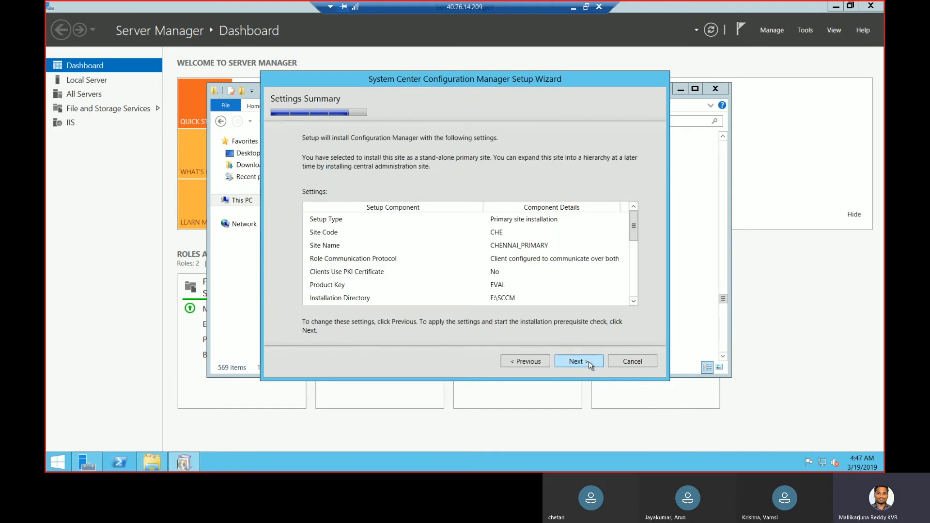
pyautogui.click(590, 365)
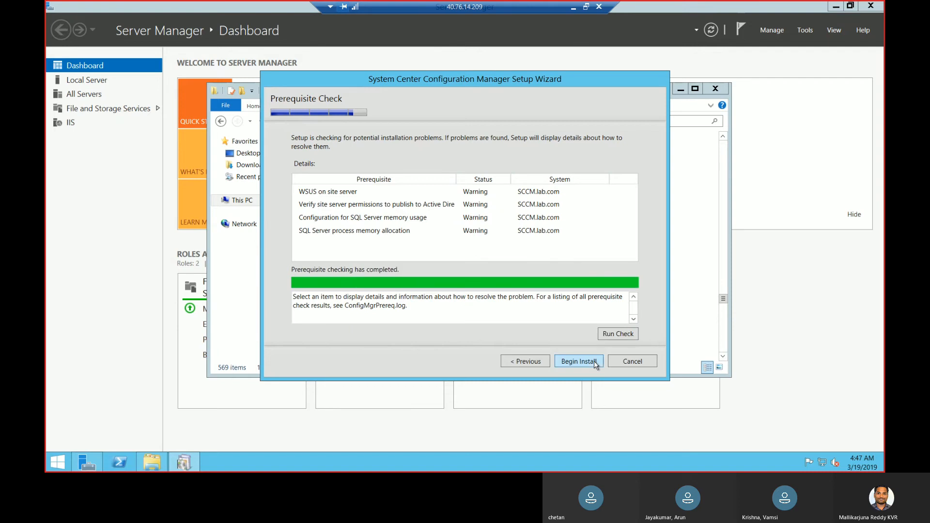
# Begin the Configuration Manager installation from the Prerequisite Check page
pyautogui.click(594, 362)
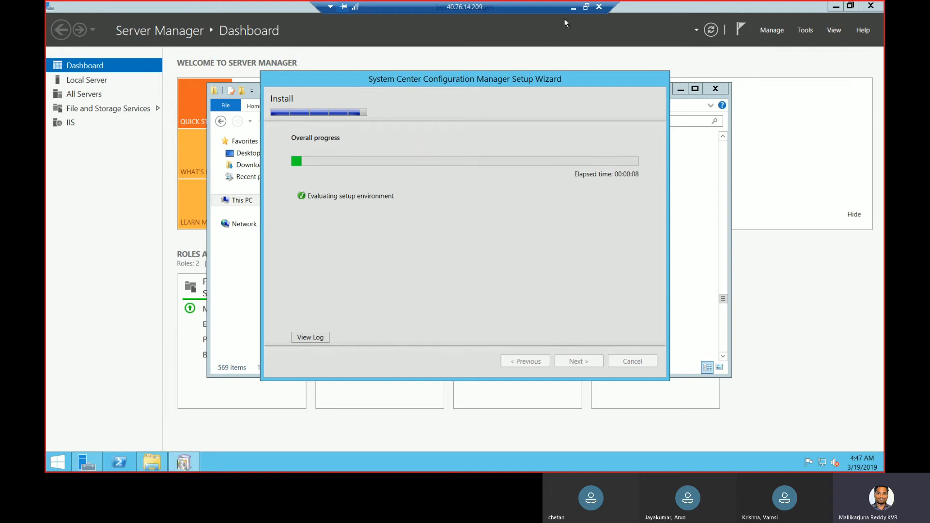
# Minimize the remote session to view the Teams meeting, then return to the server session
pyautogui.click(572, 10)
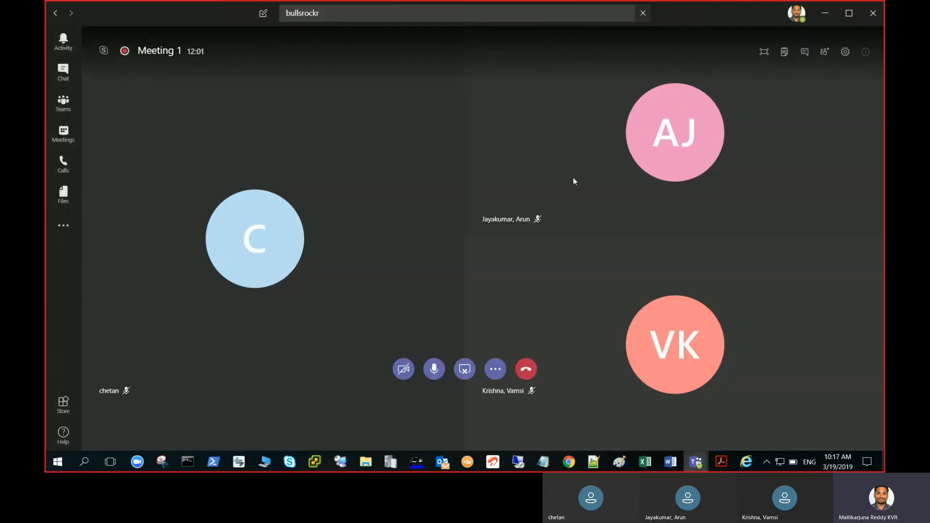
pyautogui.click(495, 371)
pyautogui.click(605, 407)
pyautogui.click(518, 461)
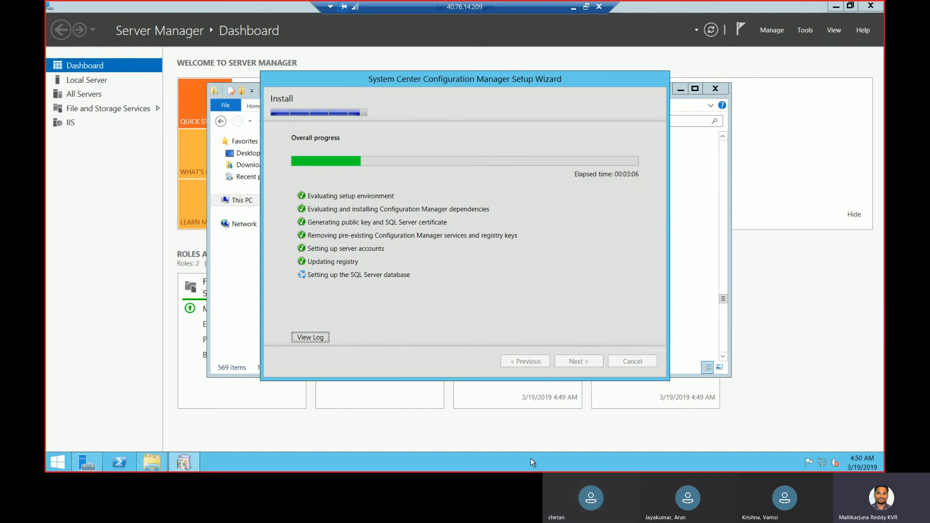
# Copy the public IP 40.117.140.206 from the ActiveDirectory VM overview in Azure
pyautogui.click(573, 9)
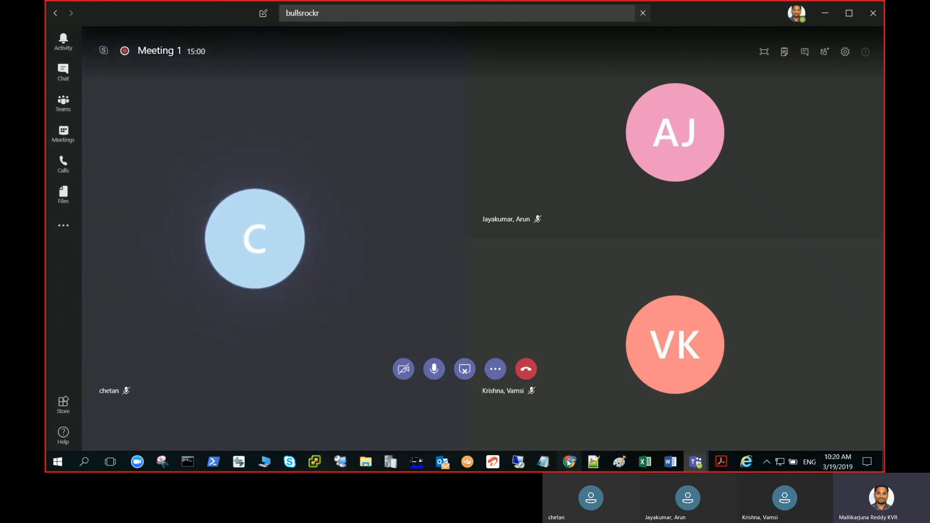
pyautogui.click(568, 462)
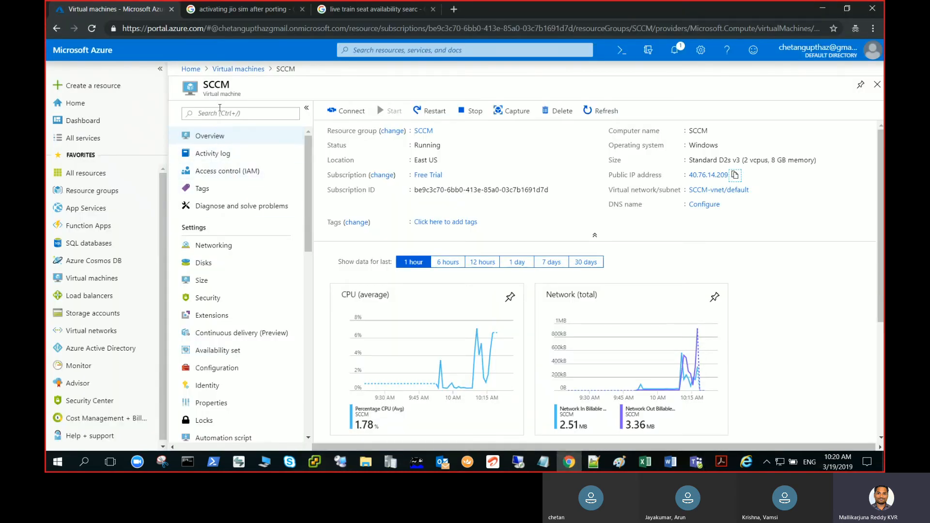
pyautogui.click(238, 69)
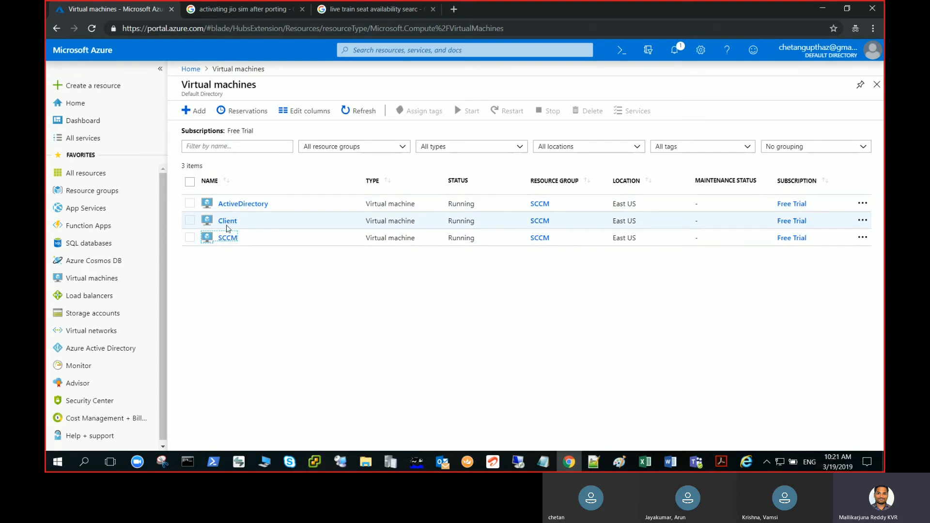
pyautogui.click(242, 204)
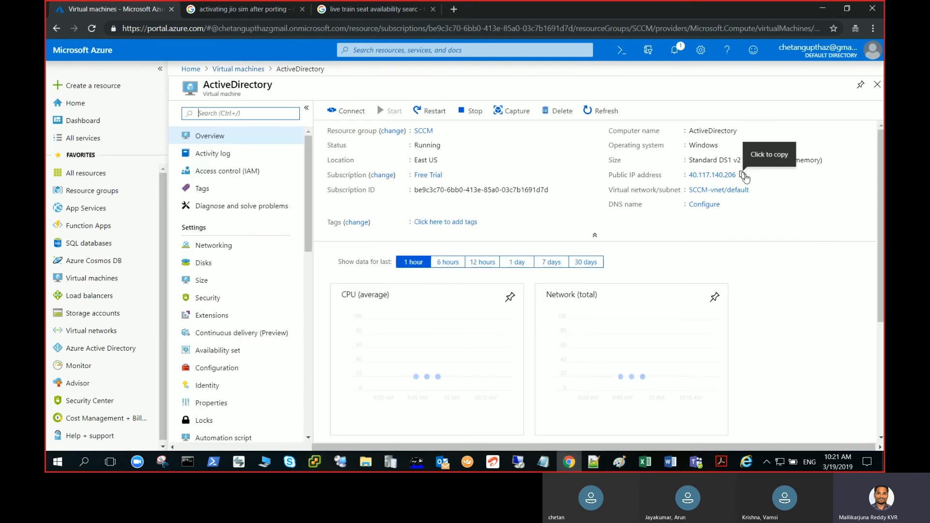
pyautogui.click(742, 175)
# Paste 40.117.140.206 into Remote Desktop Connection and connect
pyautogui.click(527, 465)
pyautogui.rightClick(526, 465)
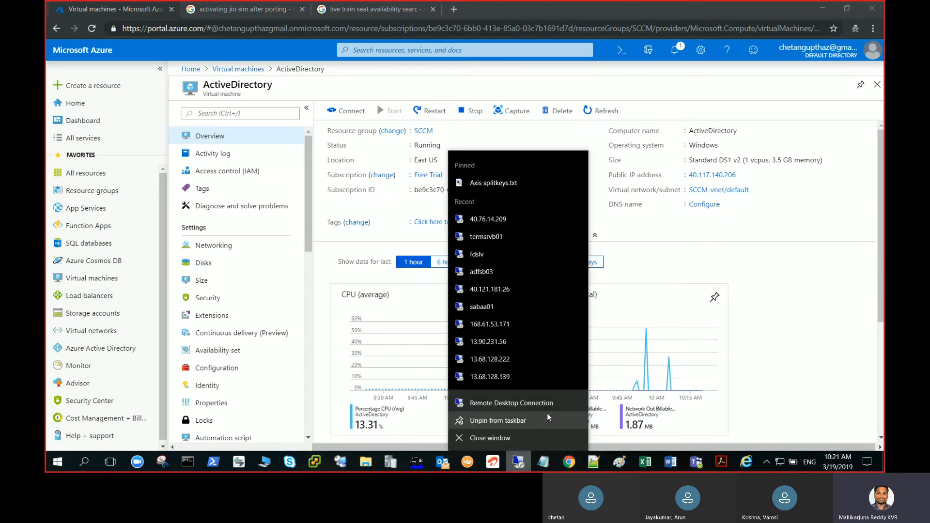
pyautogui.click(551, 412)
pyautogui.hotkey('ctrl', 'v')
pyautogui.click(498, 186)
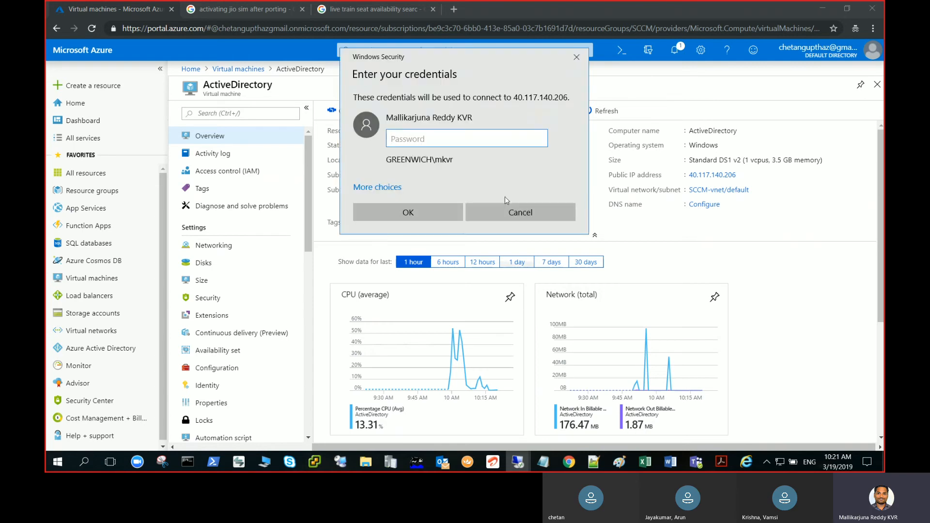
# Sign in with a different lab.com account and its password, accepting the certificate warning
pyautogui.click(385, 189)
pyautogui.click(401, 245)
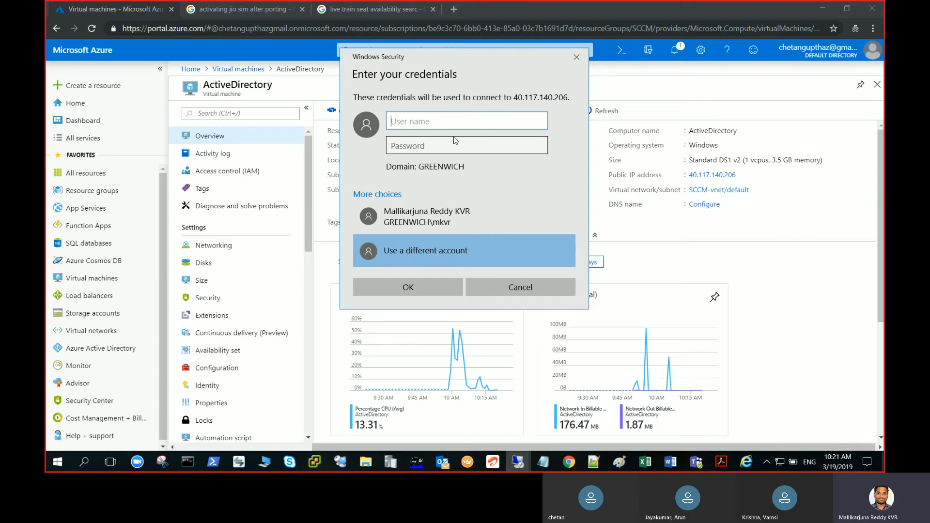
pyautogui.press('Tab')
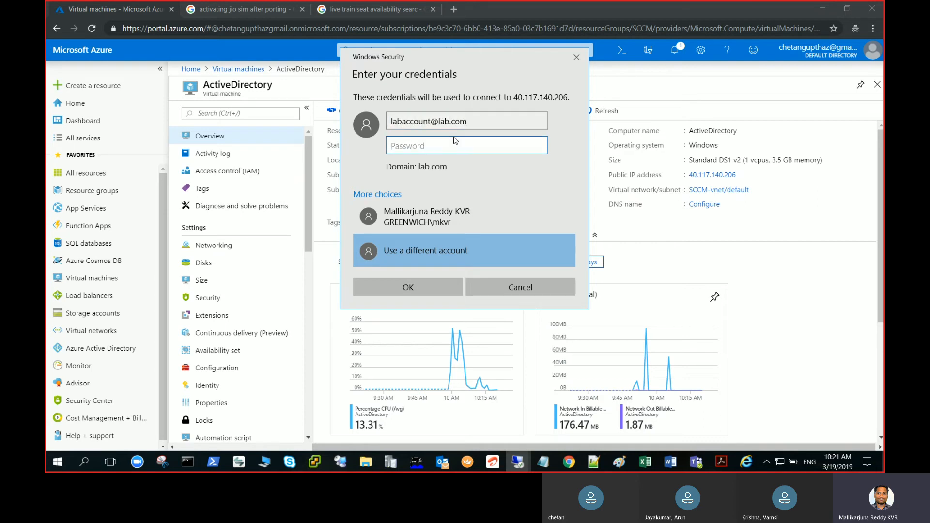
pyautogui.write('••••••••••••')
pyautogui.press('Return')
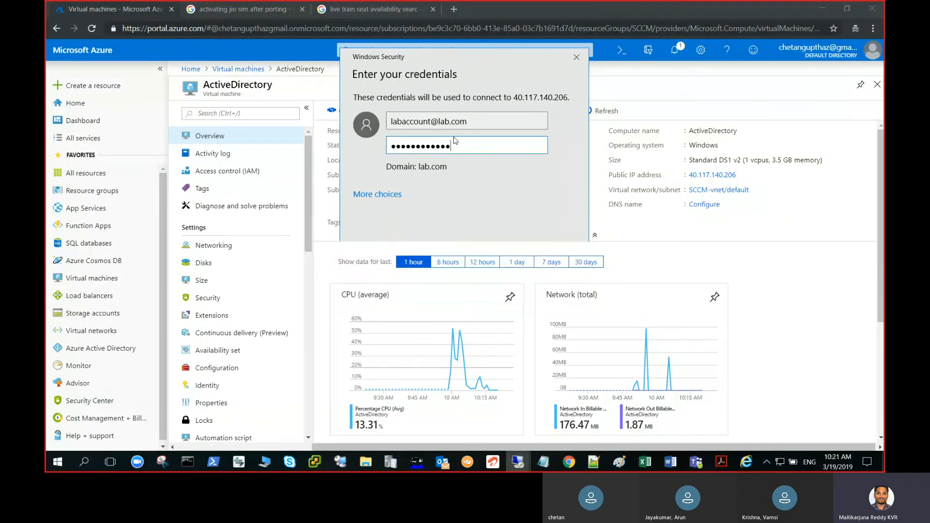
pyautogui.press('Left')
pyautogui.press('Return')
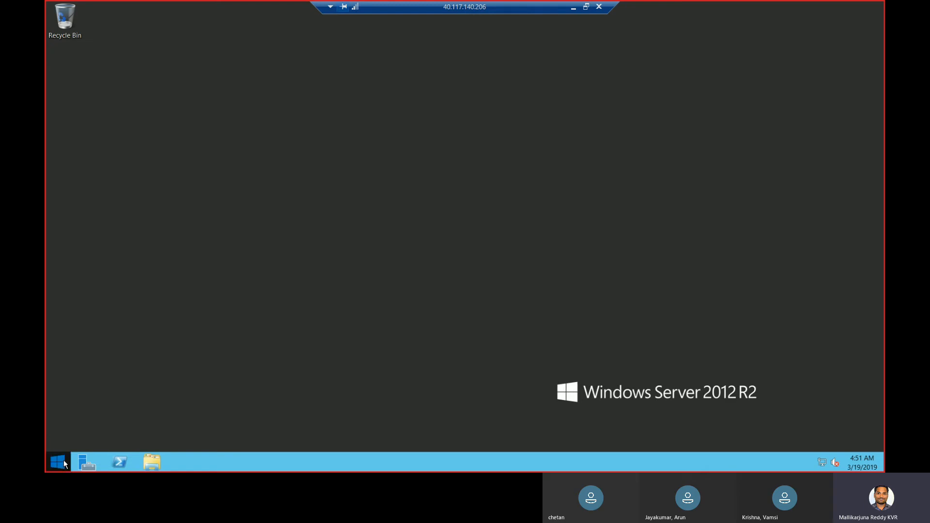
# Search the Start screen for 'sites' and launch Active Directory Sites and Services
pyautogui.click(64, 463)
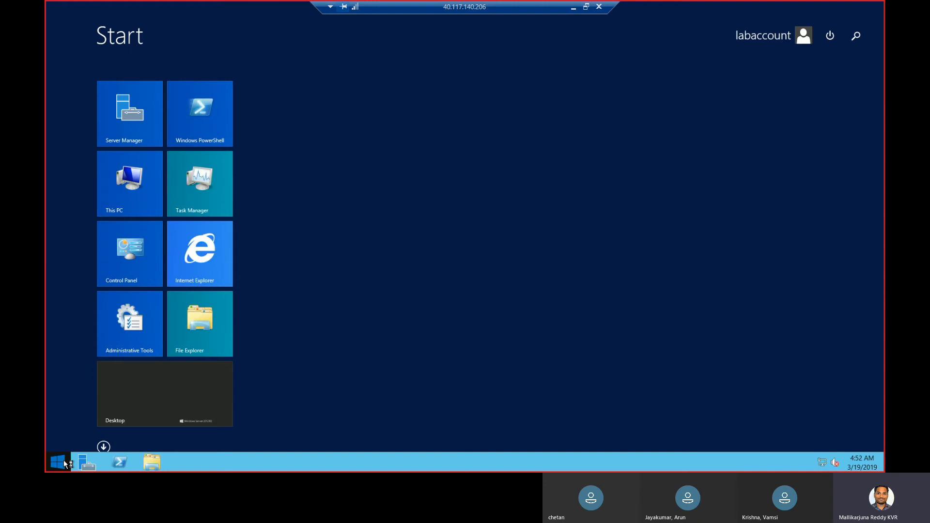
pyautogui.write('sites and Services')
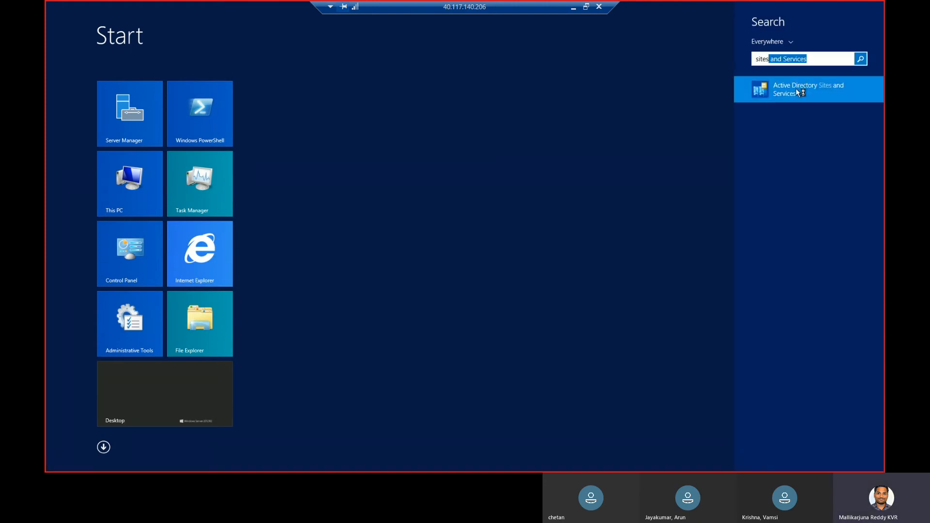
pyautogui.click(795, 89)
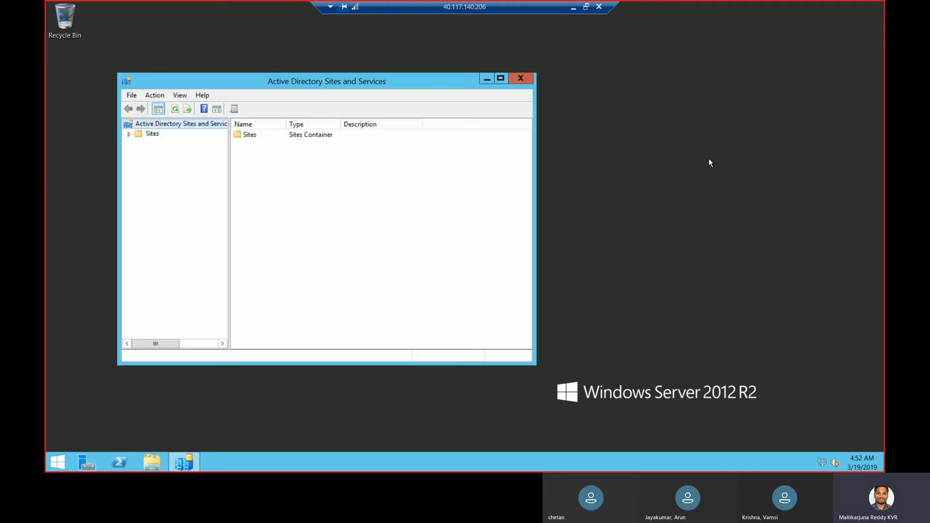
# Rename Default-First-Site-Name under Sites to CHENNAI
pyautogui.click(129, 135)
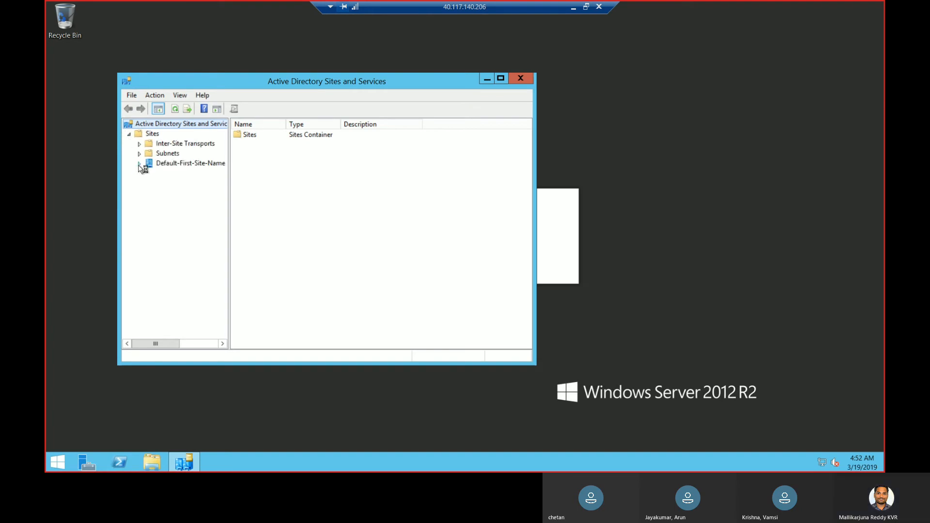
pyautogui.click(140, 164)
pyautogui.click(500, 78)
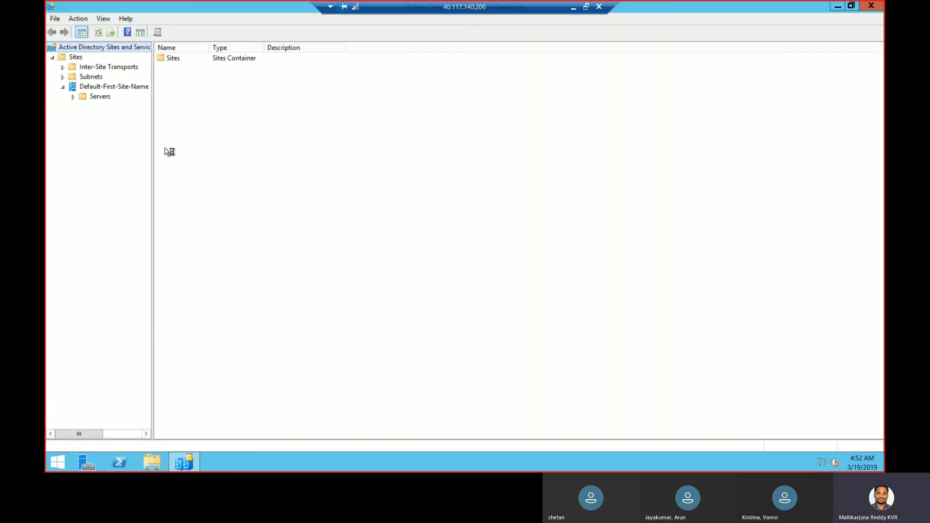
pyautogui.click(73, 96)
pyautogui.click(84, 107)
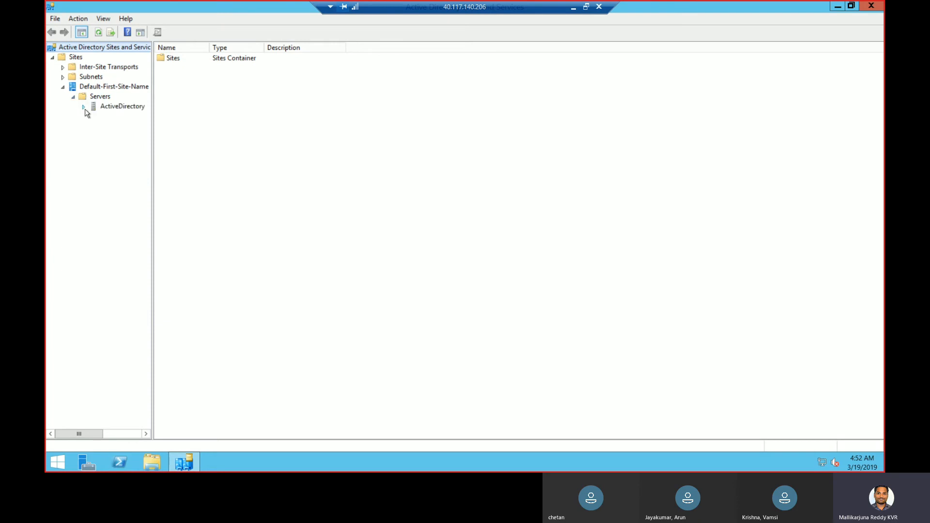
pyautogui.click(131, 87)
pyautogui.click(130, 87)
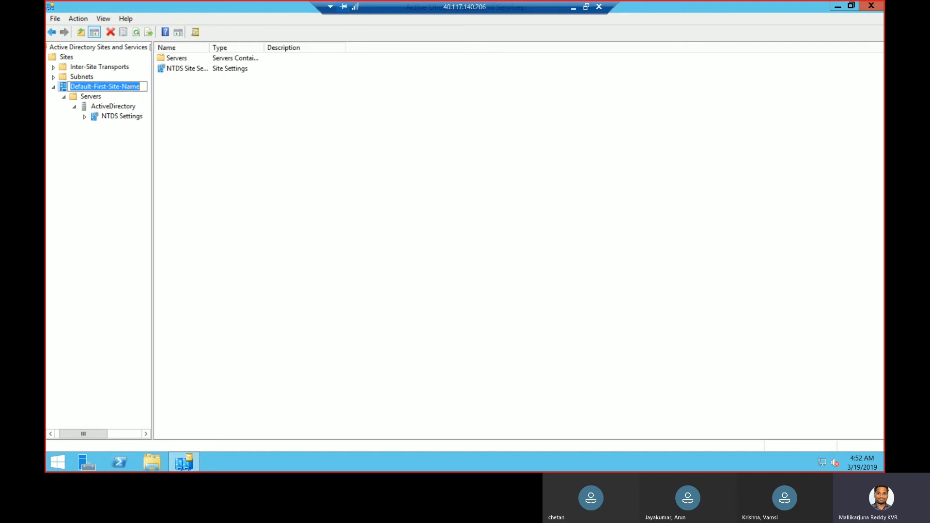
pyautogui.write('CHENNAI')
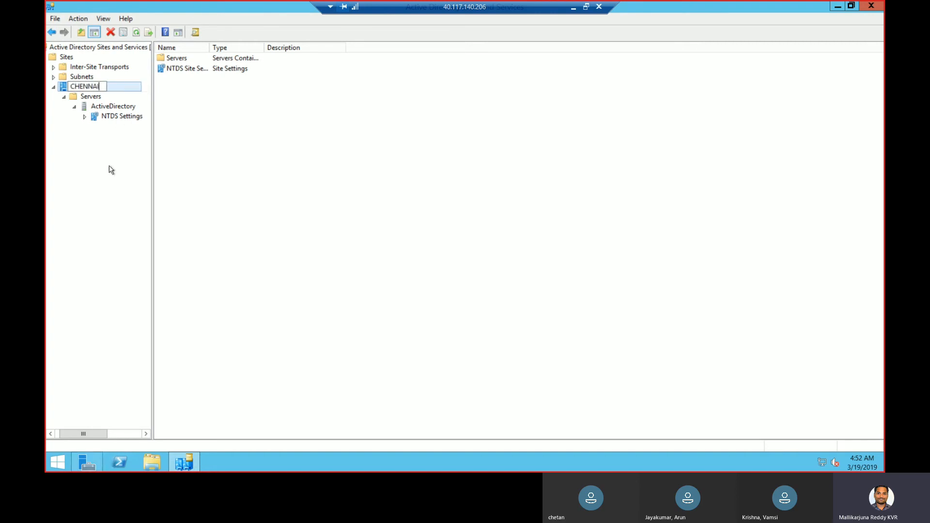
pyautogui.press('Return')
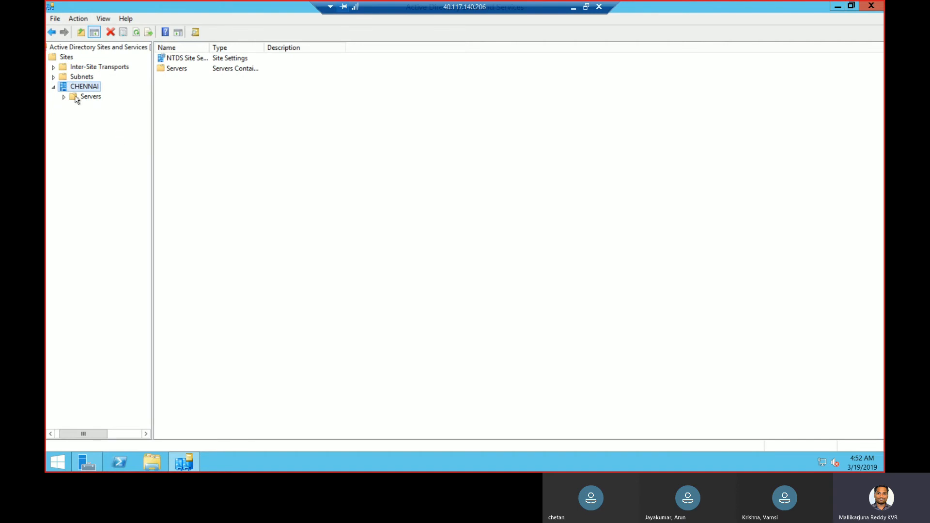
pyautogui.click(64, 97)
# From the ActiveDirectory VM's networking in Azure, copy SCCM-vnet's 10.0.0.0/24 address space, then return to the remote session
pyautogui.click(74, 108)
pyautogui.click(574, 11)
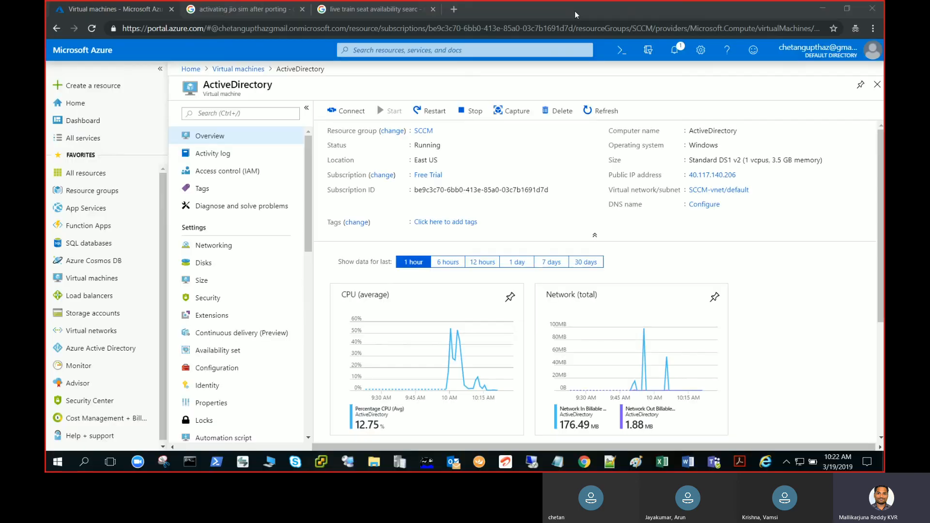
pyautogui.click(213, 251)
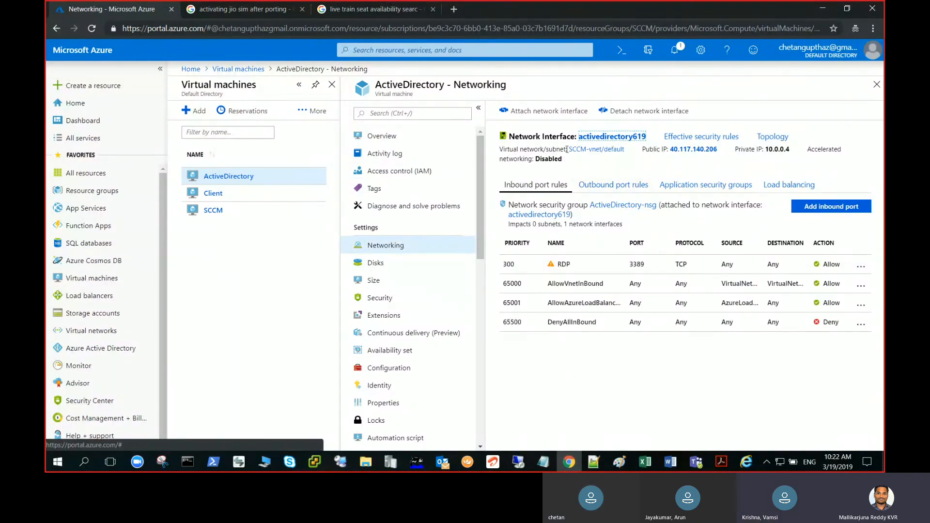
pyautogui.click(604, 151)
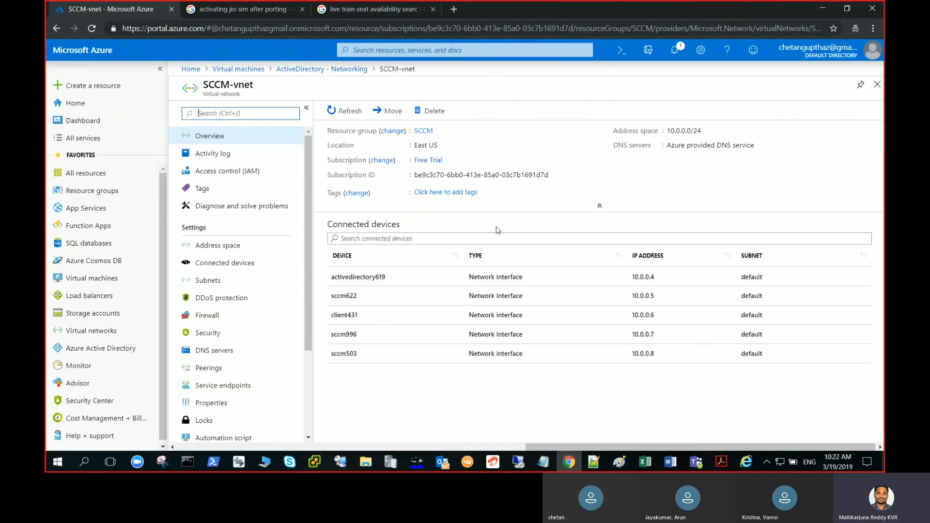
pyautogui.click(708, 133)
pyautogui.hotkey('alt', 'Tab')
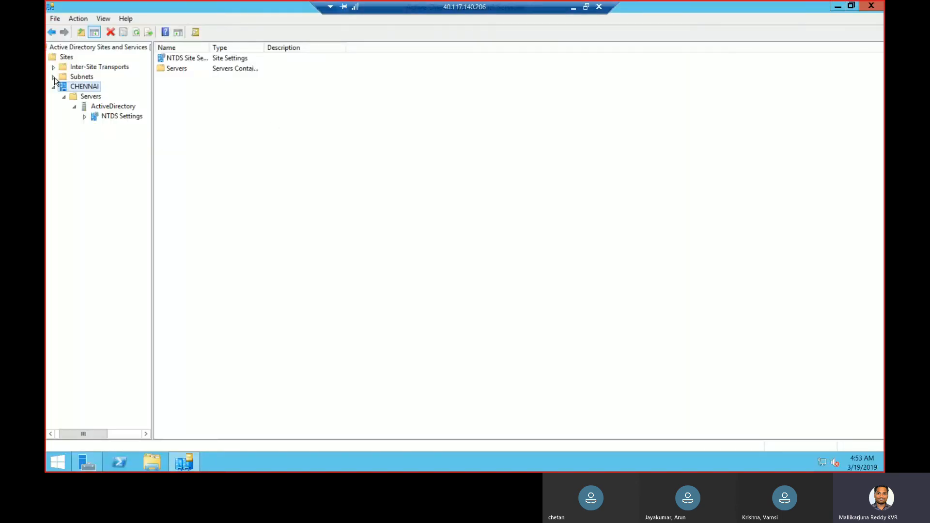
# Create subnet 10.0.0.0/24 under Subnets, assigned to the CHENNAI site
pyautogui.click(69, 78)
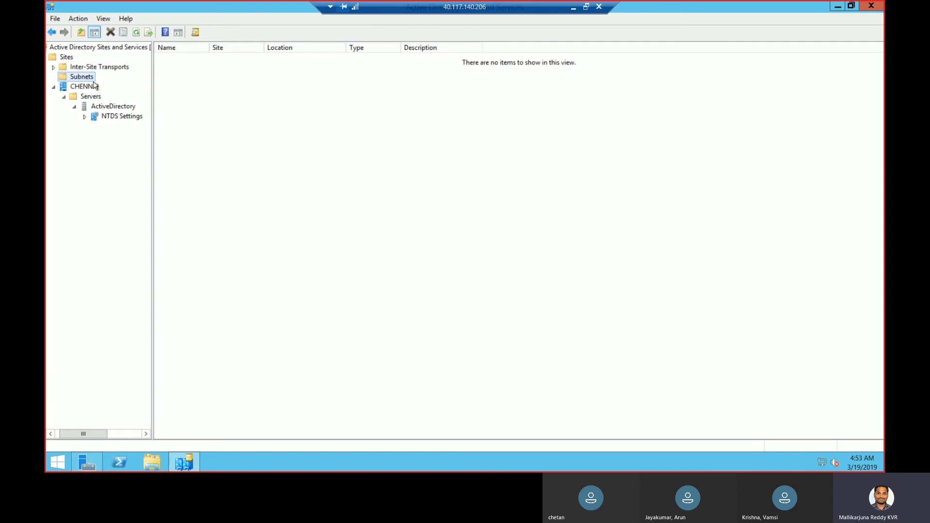
pyautogui.rightClick(94, 86)
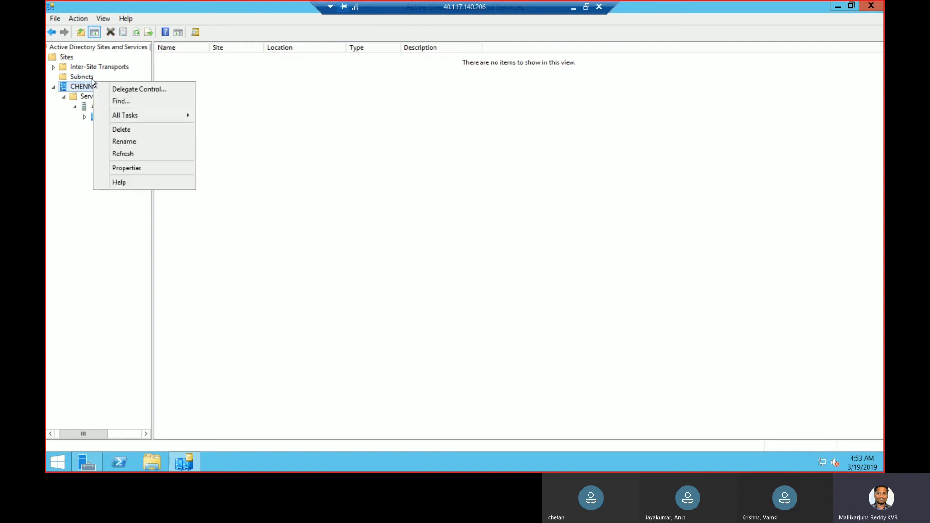
pyautogui.press('Escape')
pyautogui.rightClick(91, 81)
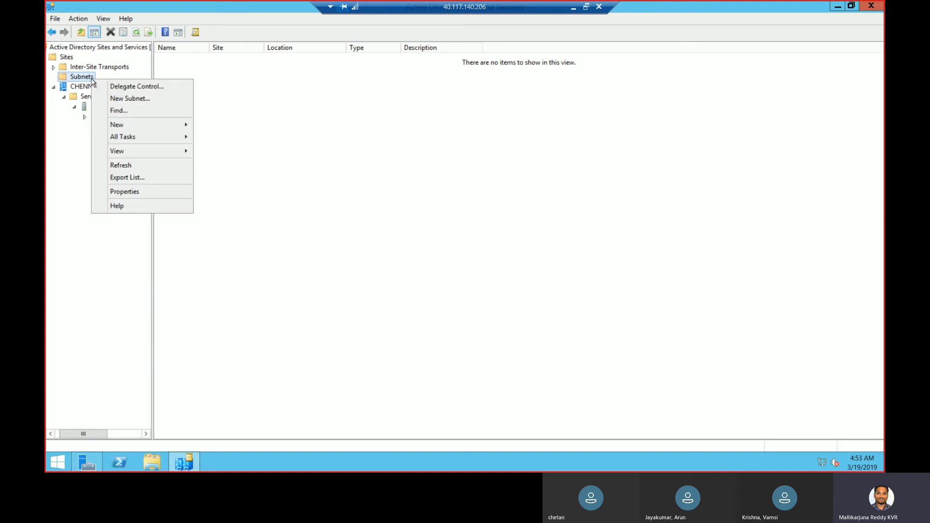
pyautogui.click(125, 99)
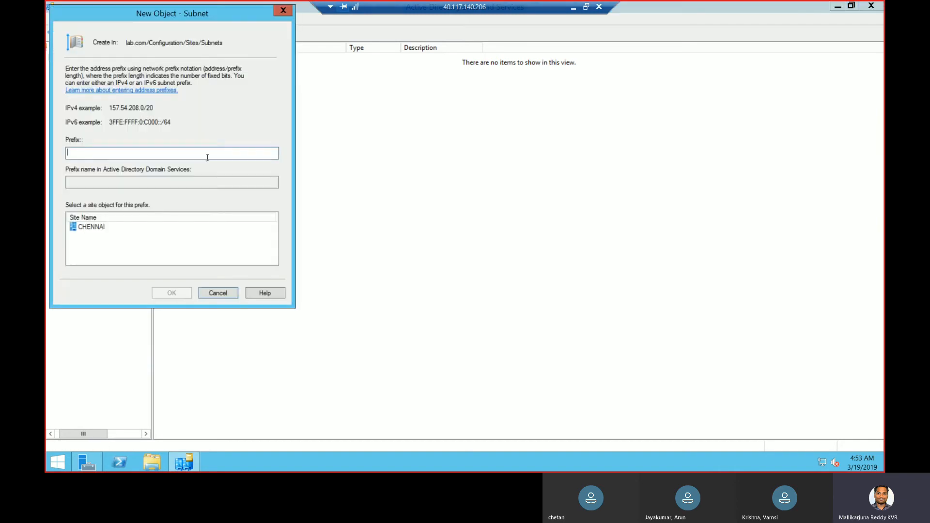
pyautogui.hotkey('ctrl', 'v')
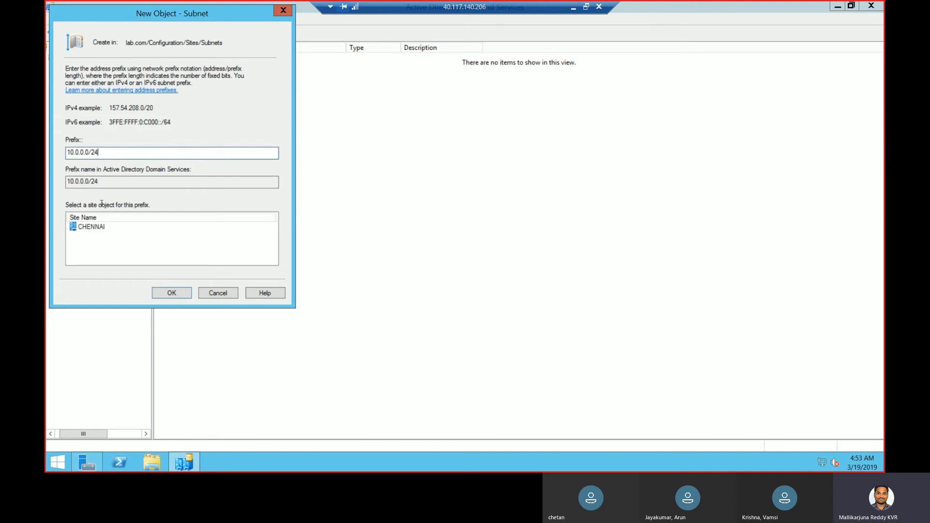
pyautogui.click(90, 228)
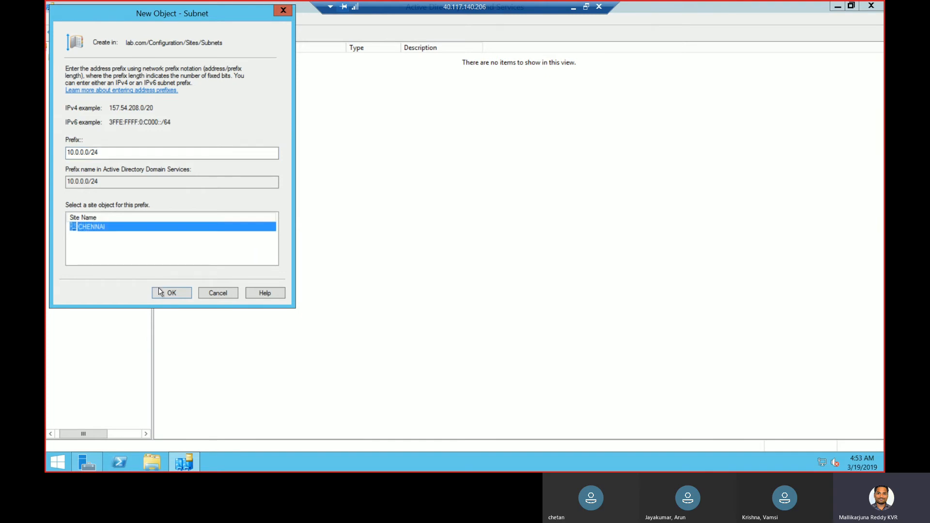
pyautogui.click(176, 293)
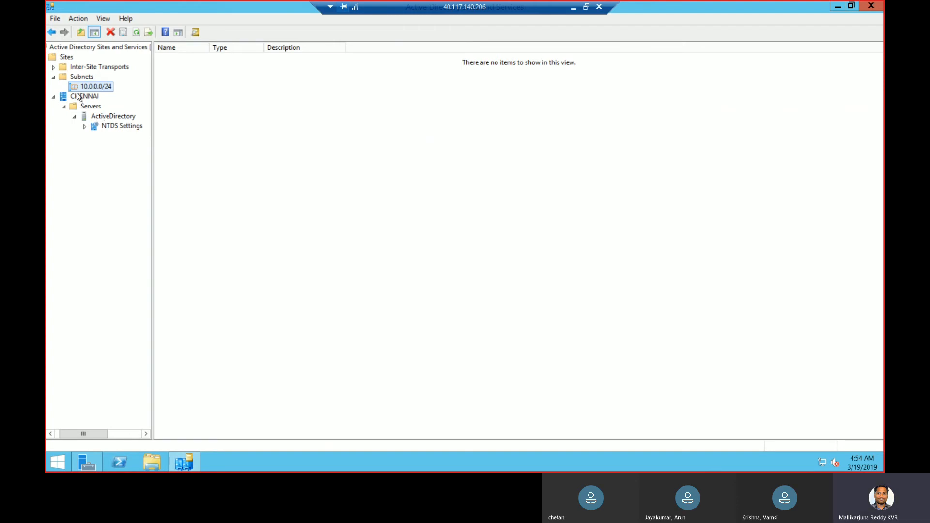
pyautogui.click(54, 67)
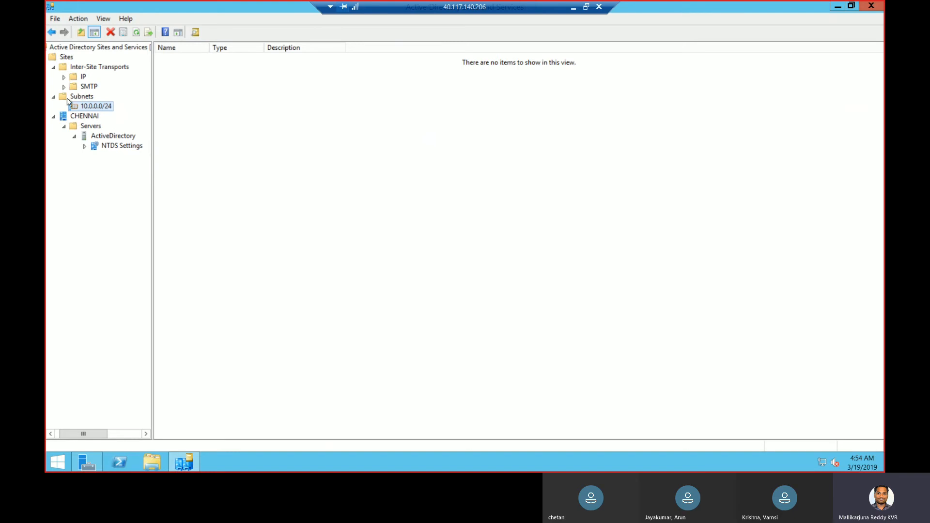
# Add a HYDERABAD site on DEFAULTIPSITELINK and acknowledge the site-created message
pyautogui.rightClick(68, 58)
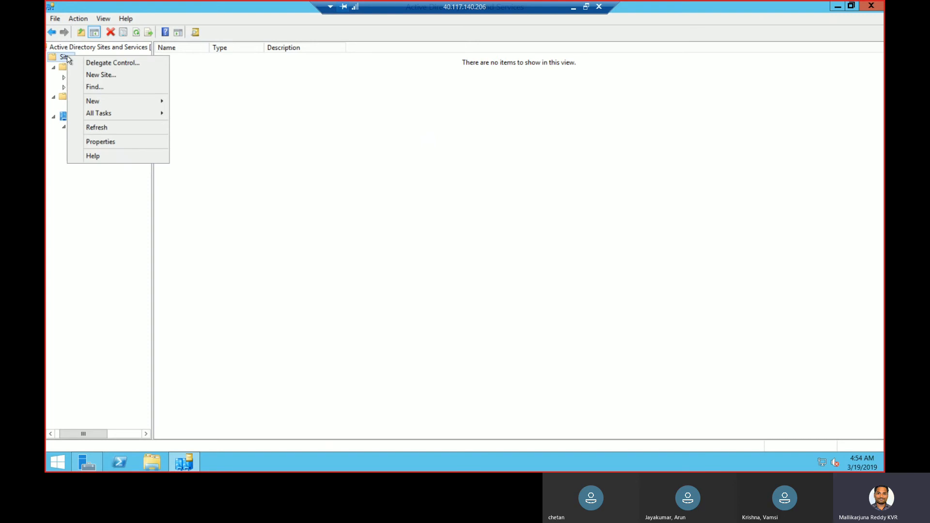
pyautogui.click(108, 75)
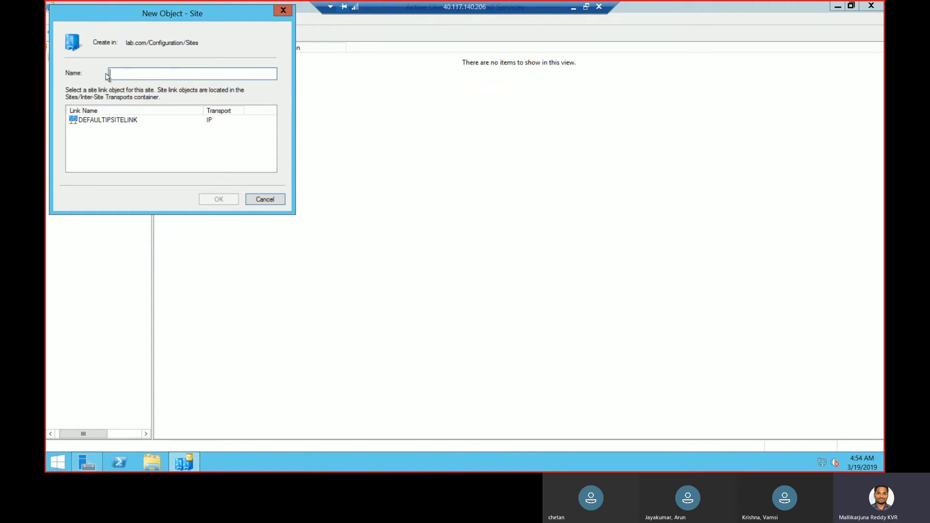
pyautogui.write('HYDERABAD')
pyautogui.click(142, 124)
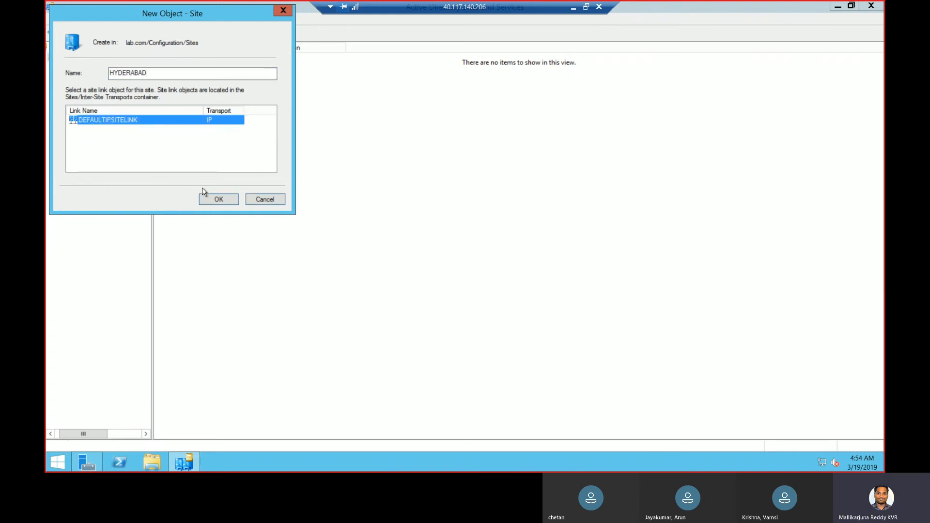
pyautogui.click(217, 201)
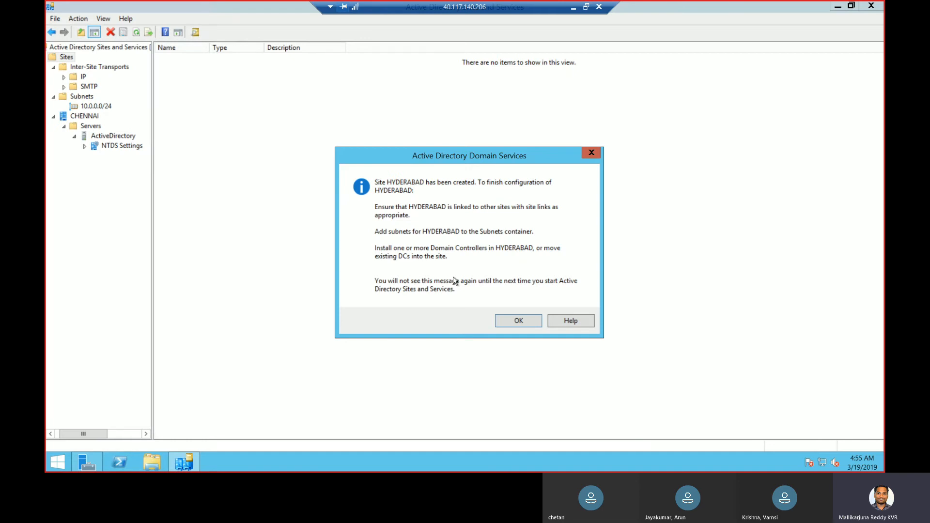
pyautogui.click(518, 320)
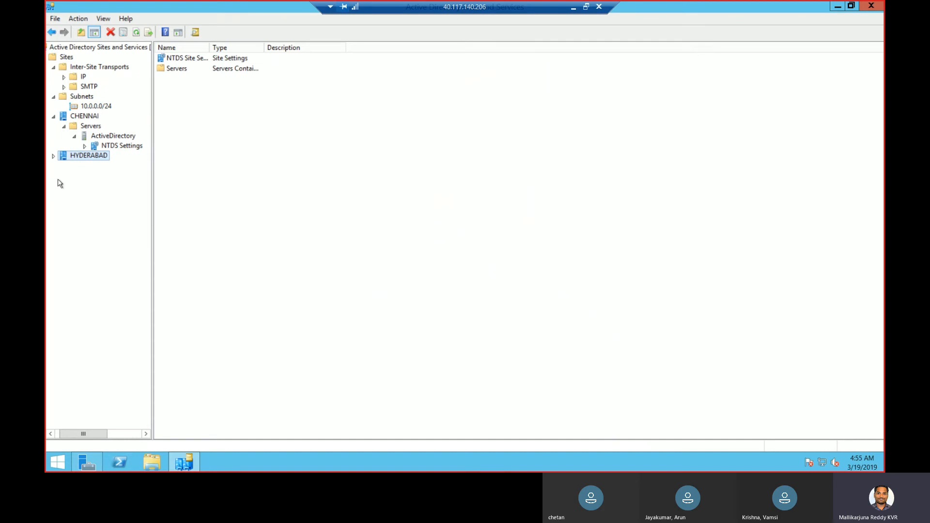
# Create subnet 192.168.0.0/24 under Subnets, assigned to the HYDERABAD site
pyautogui.click(53, 155)
pyautogui.click(75, 98)
pyautogui.rightClick(75, 97)
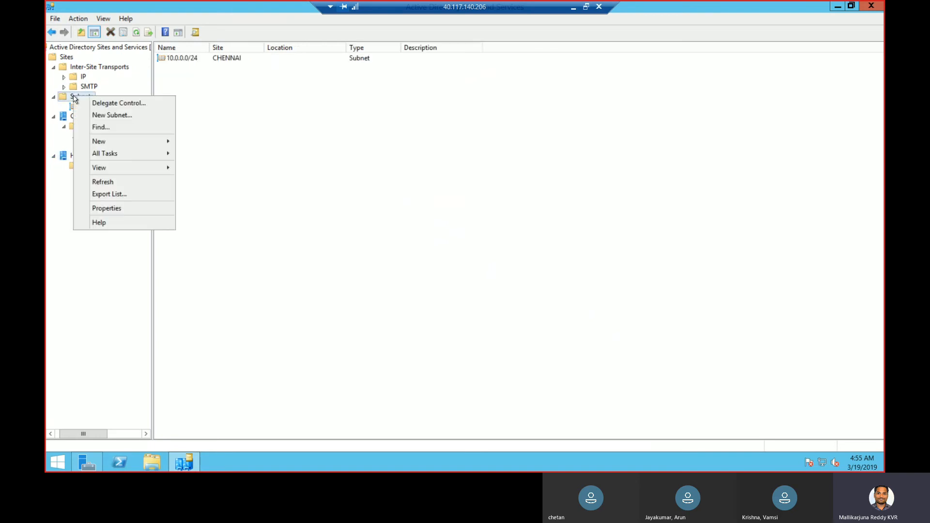
pyautogui.click(97, 115)
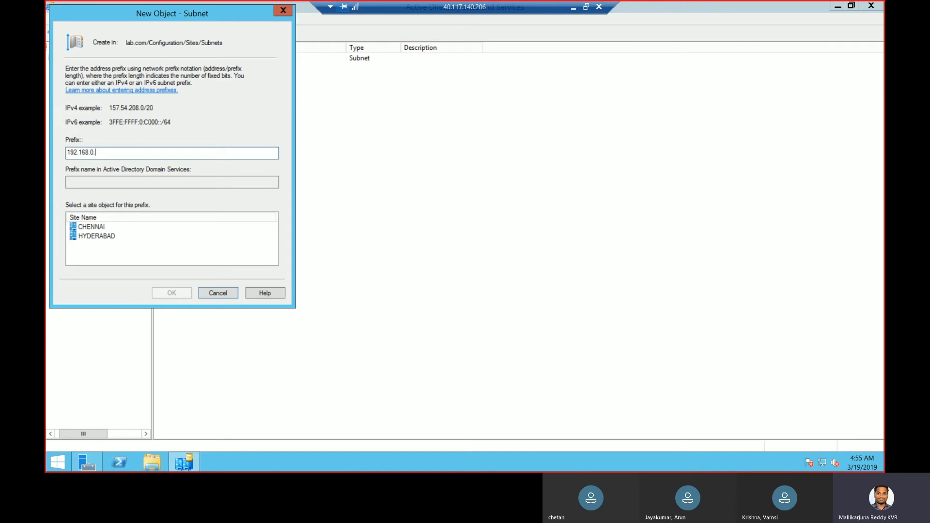
pyautogui.write('192.168.0.0/24')
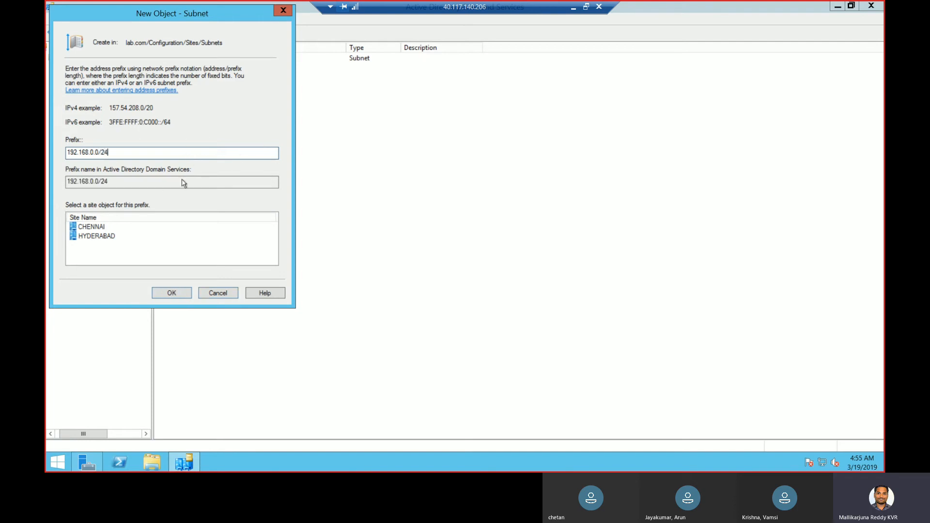
pyautogui.click(111, 242)
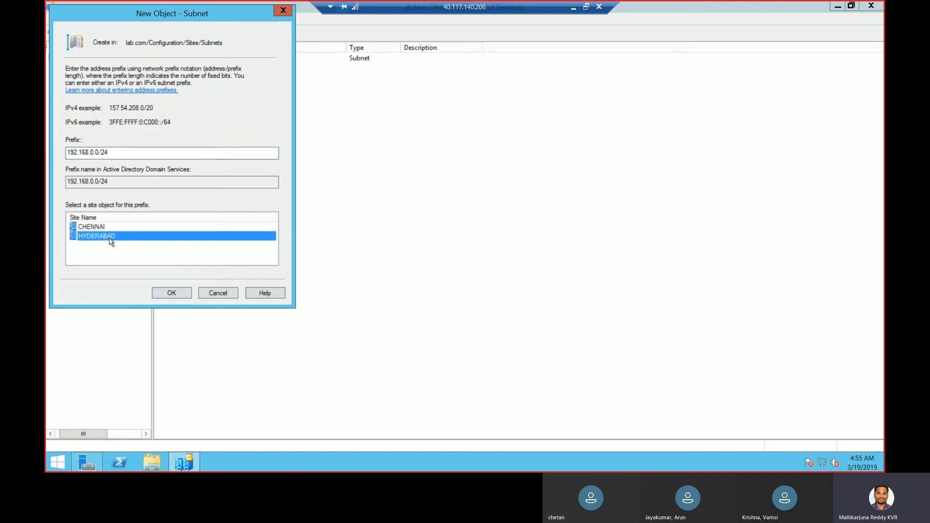
pyautogui.click(174, 294)
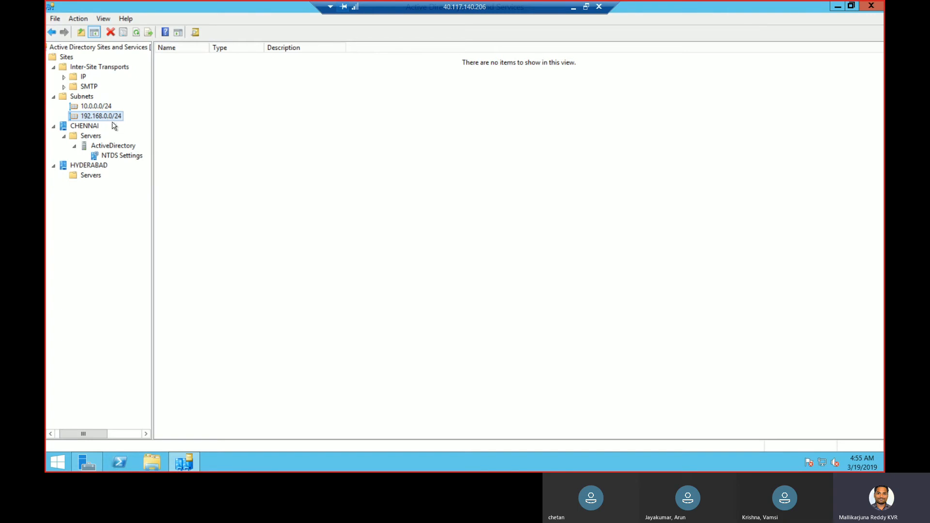
# Check HYDERABAD's servers, then list the IP site links with the Name column widened
pyautogui.click(90, 178)
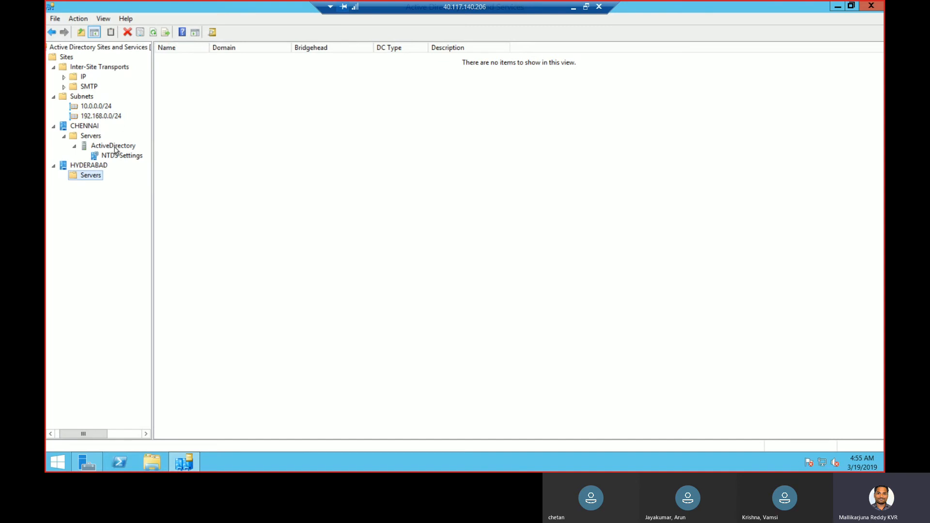
pyautogui.click(112, 146)
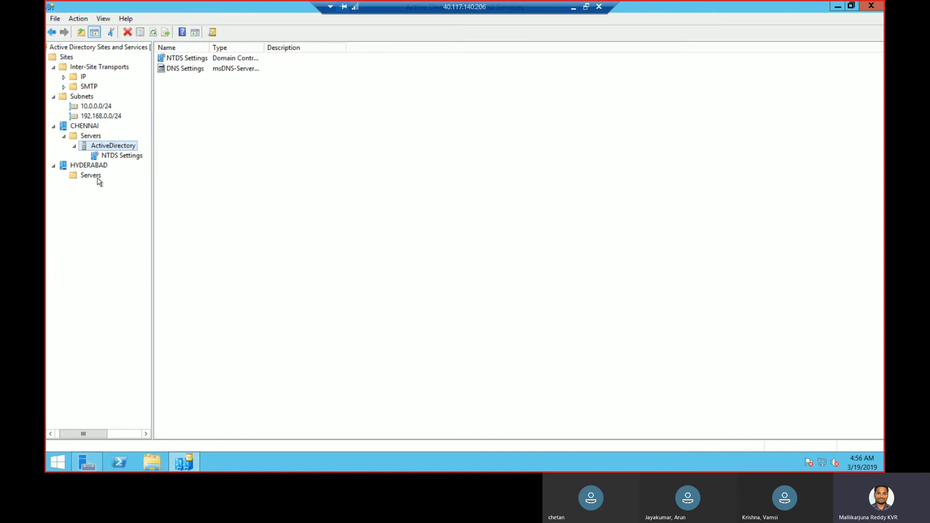
pyautogui.click(82, 77)
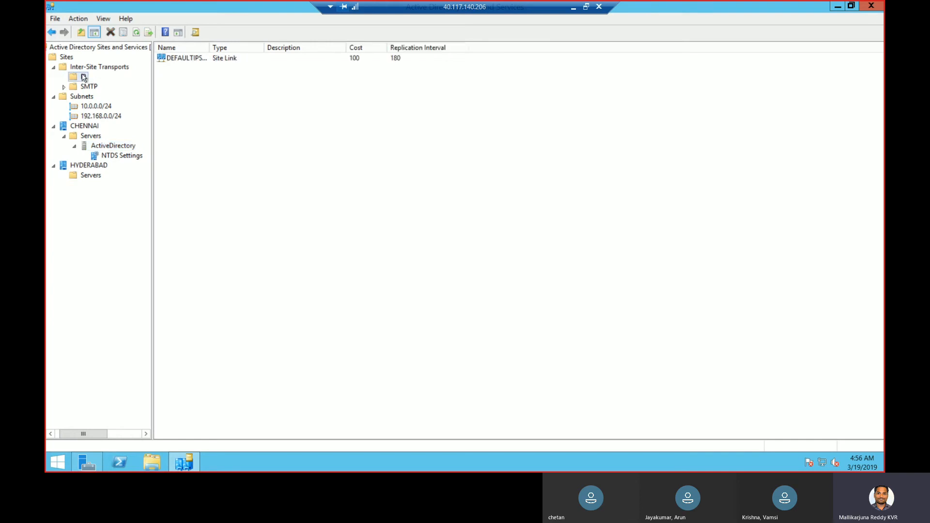
pyautogui.moveTo(208, 47); pyautogui.dragTo(298, 48)
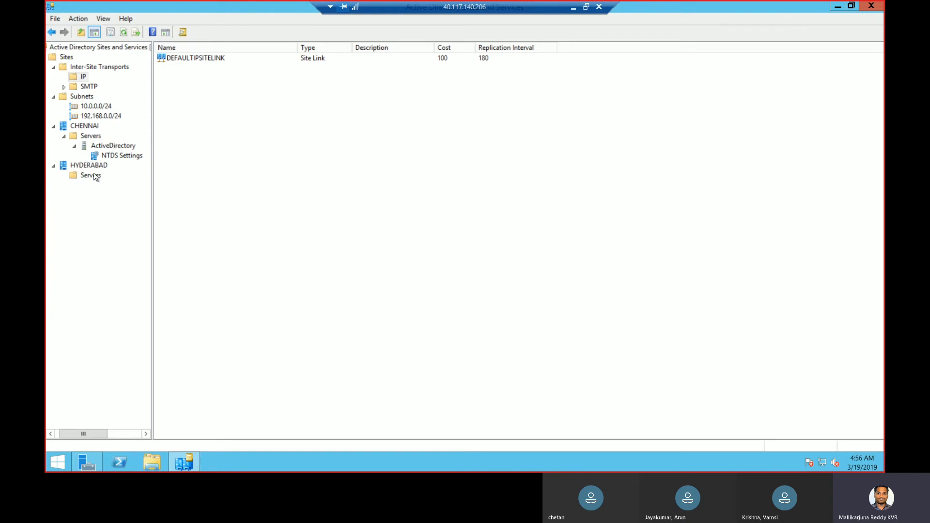
# Create an IP site link named CHE-HYD joining CHENNAI and HYDERABAD
pyautogui.rightClick(85, 77)
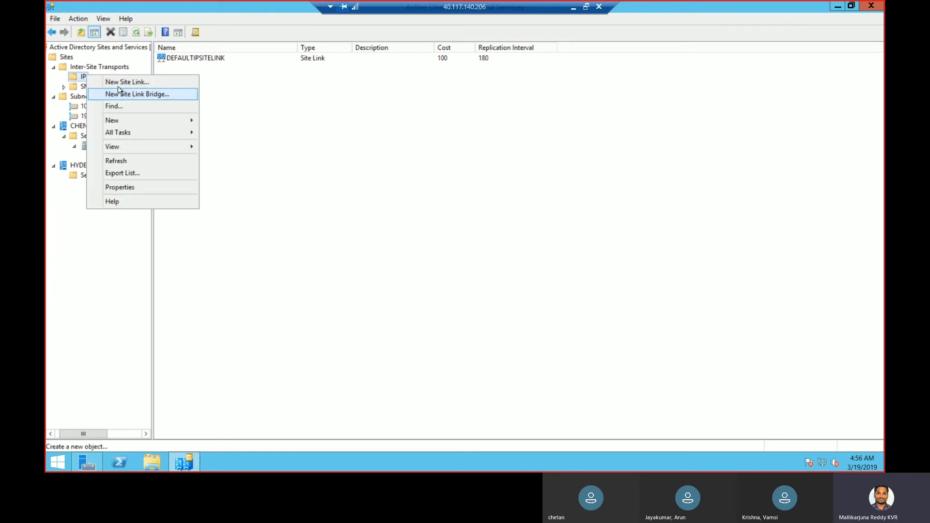
pyautogui.click(125, 86)
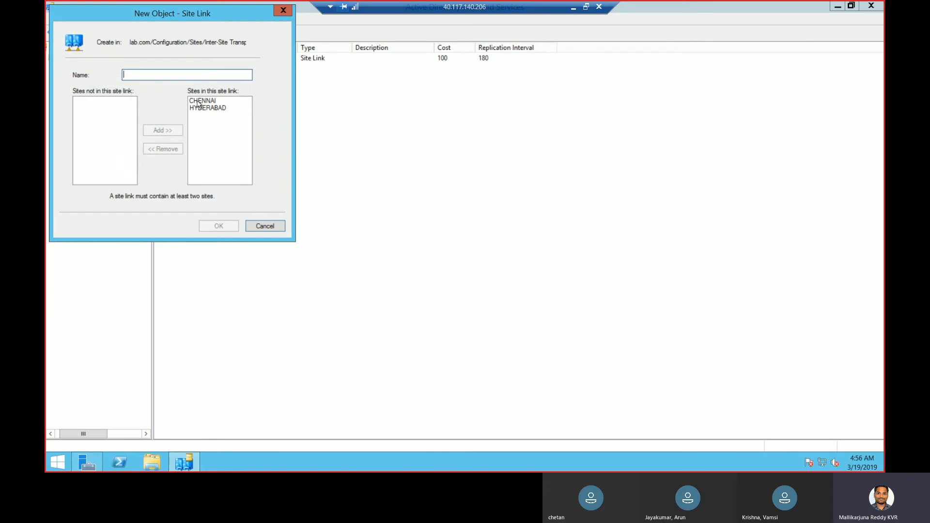
pyautogui.click(200, 102)
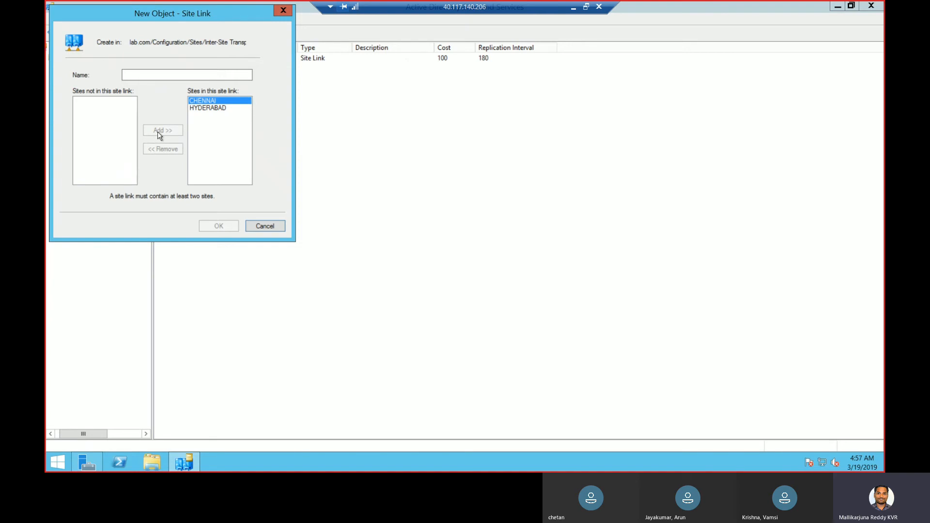
pyautogui.click(201, 74)
pyautogui.write('CHE-HYD')
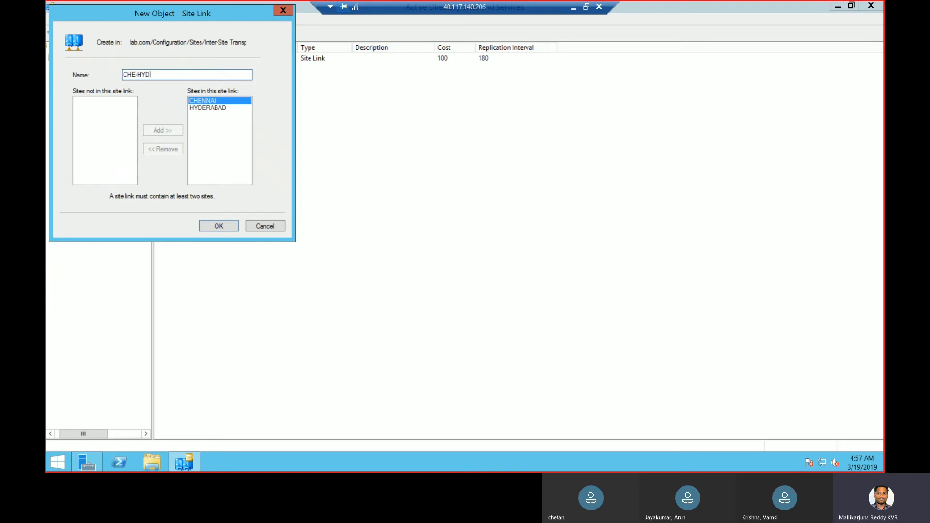
pyautogui.click(221, 226)
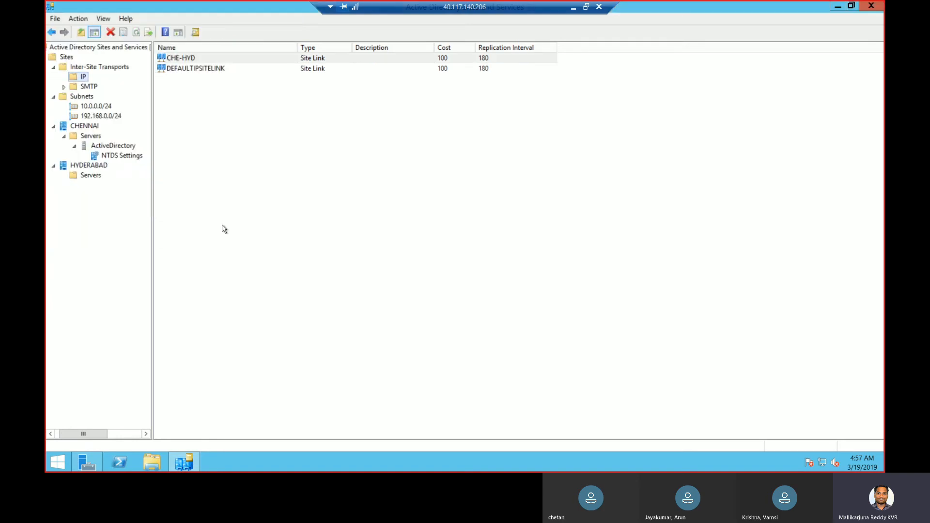
# Delete the DEFAULTIPSITELINK site link
pyautogui.click(229, 73)
pyautogui.rightClick(229, 72)
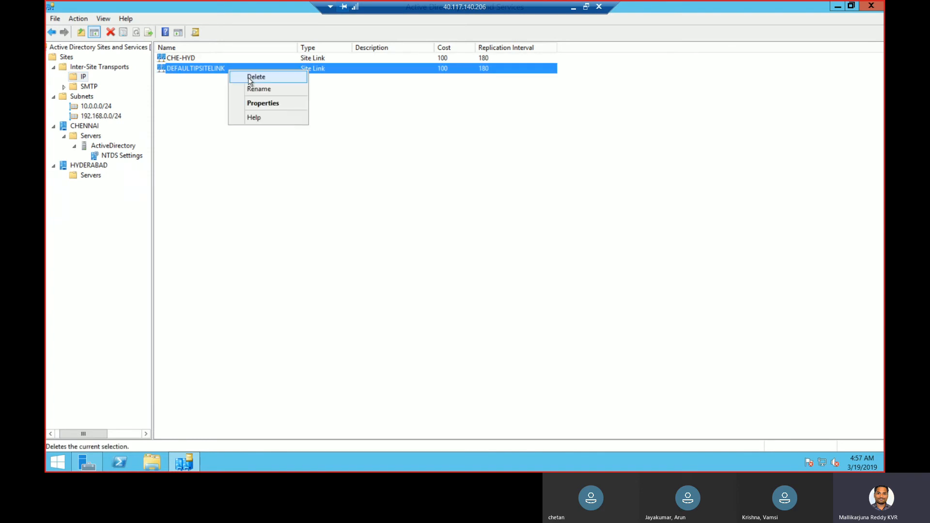
pyautogui.click(250, 78)
pyautogui.click(491, 273)
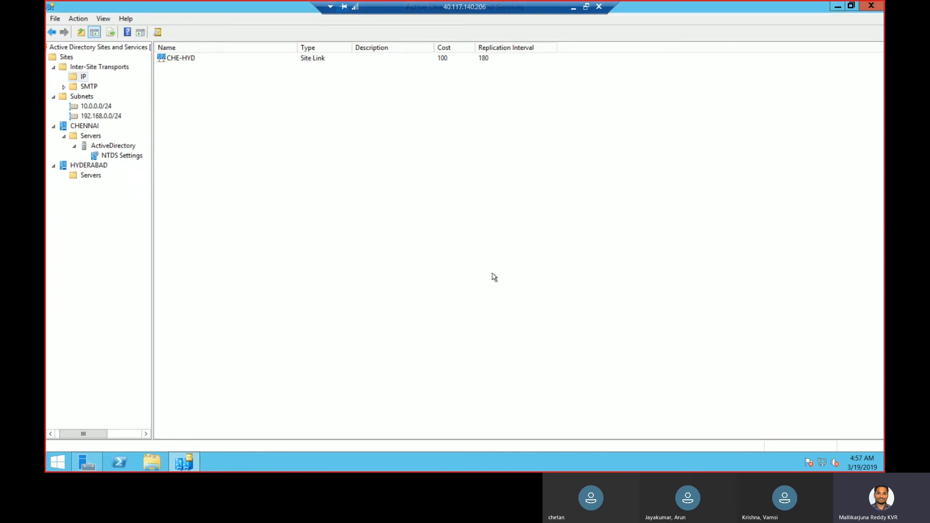
pyautogui.click(304, 59)
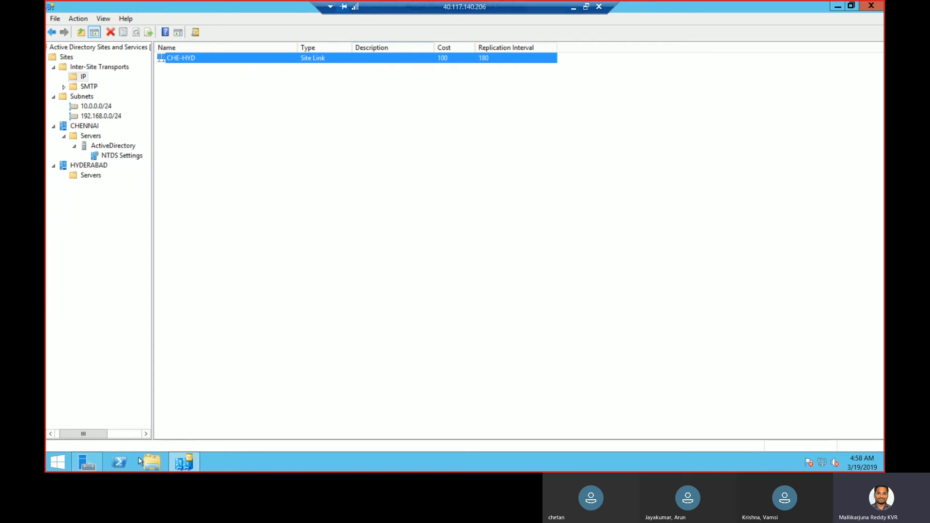
# Launch Active Directory Users and Computers with dsa.msc and view lab.com's Users container
pyautogui.rightClick(49, 463)
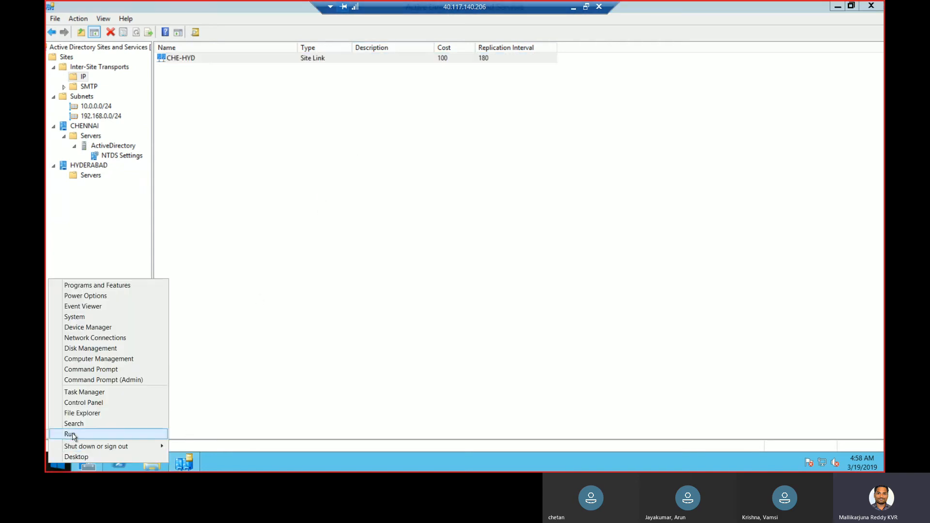
pyautogui.click(70, 434)
pyautogui.write('dsa.msc')
pyautogui.press('Return')
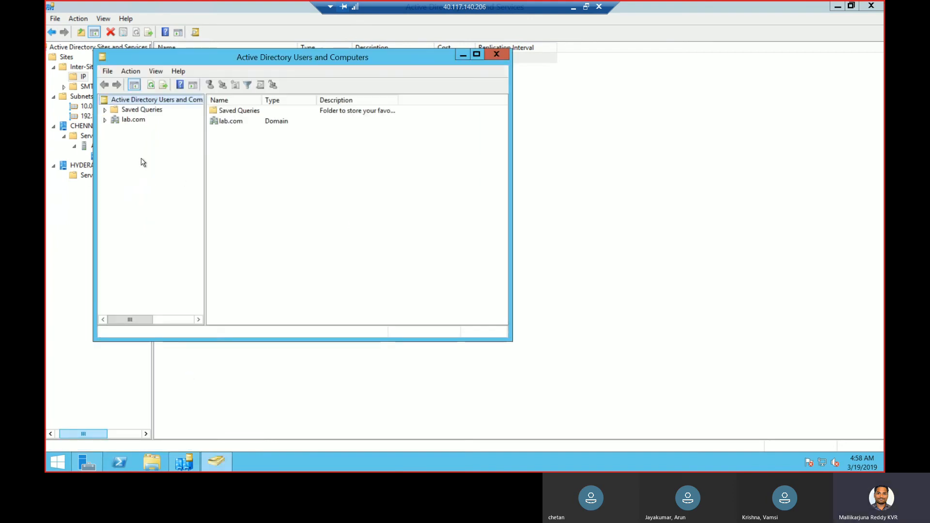
pyautogui.click(105, 120)
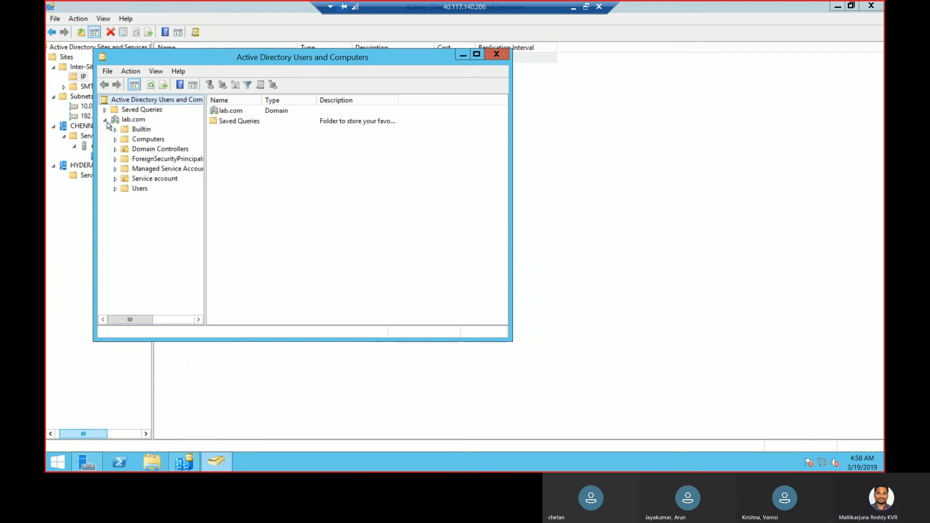
pyautogui.click(127, 189)
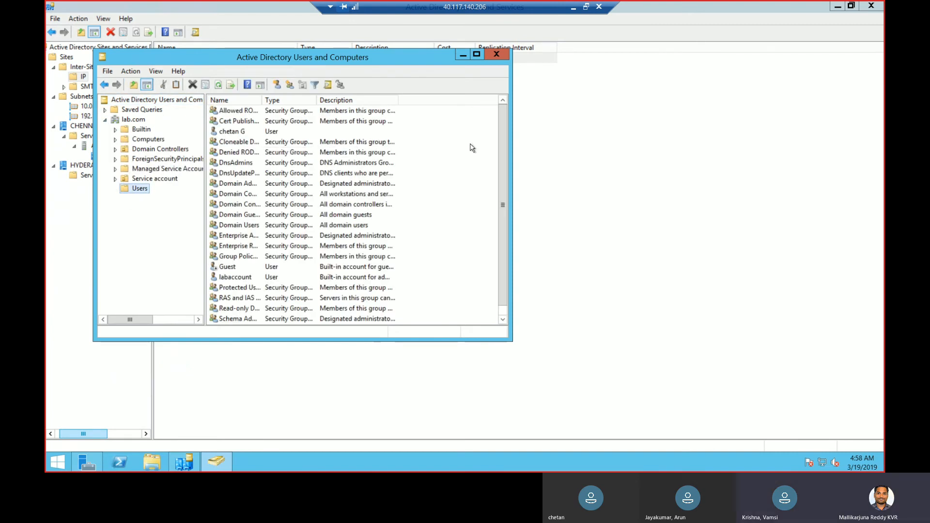
# Add an organizational unit named Corporate at the root of lab.com
pyautogui.scroll(-1, 501, 254)
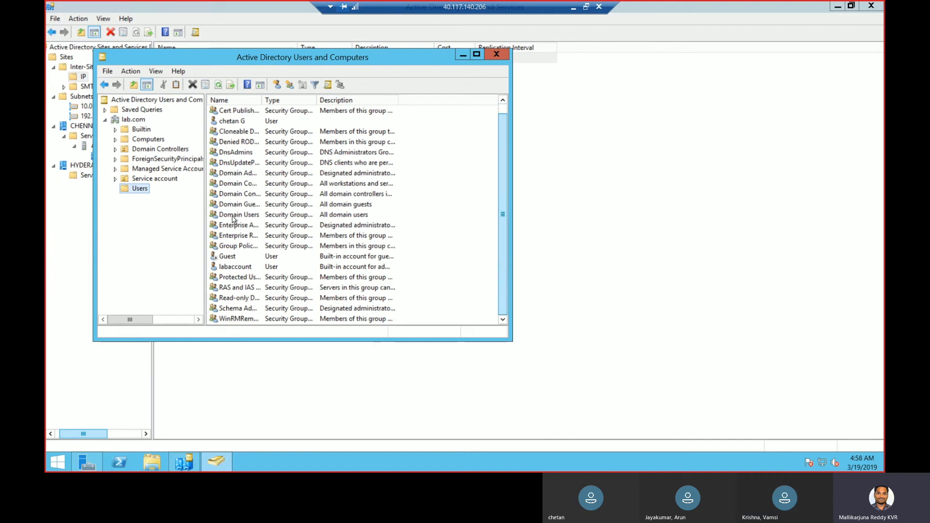
pyautogui.rightClick(139, 120)
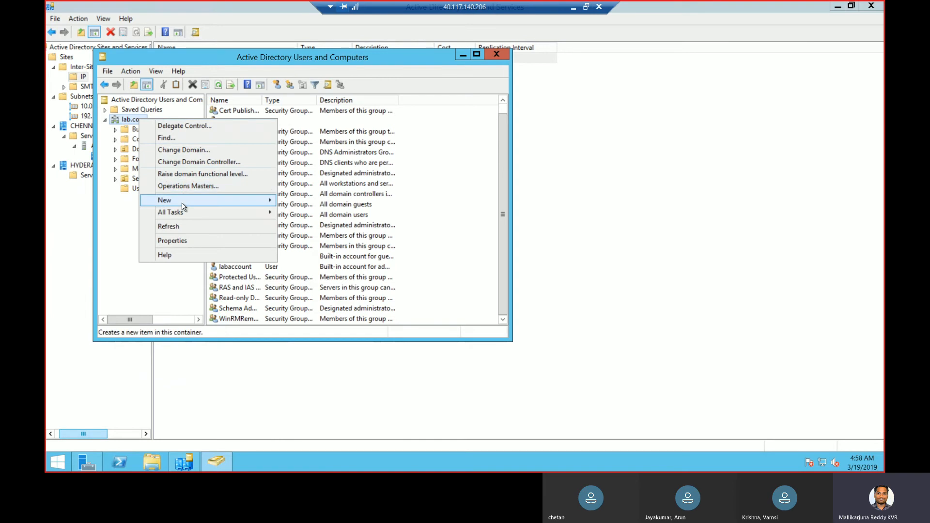
pyautogui.moveTo(185, 202)
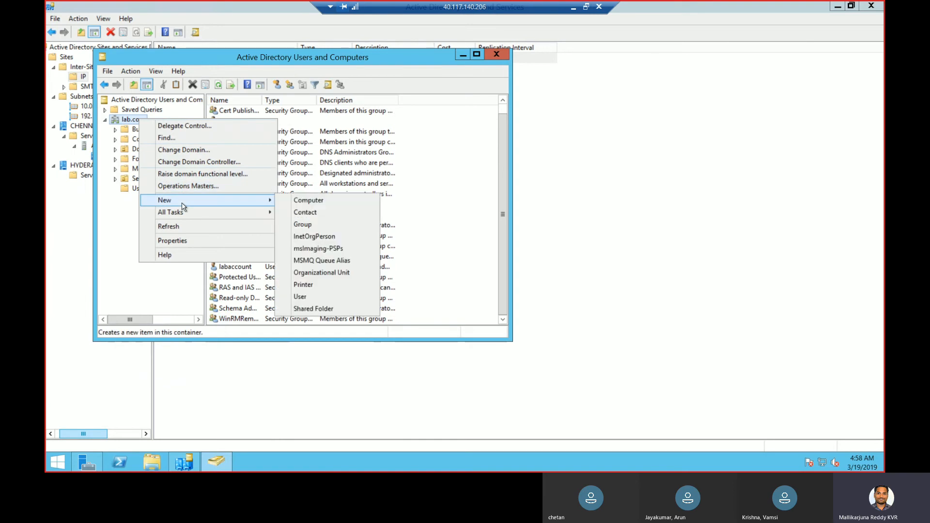
pyautogui.click(320, 274)
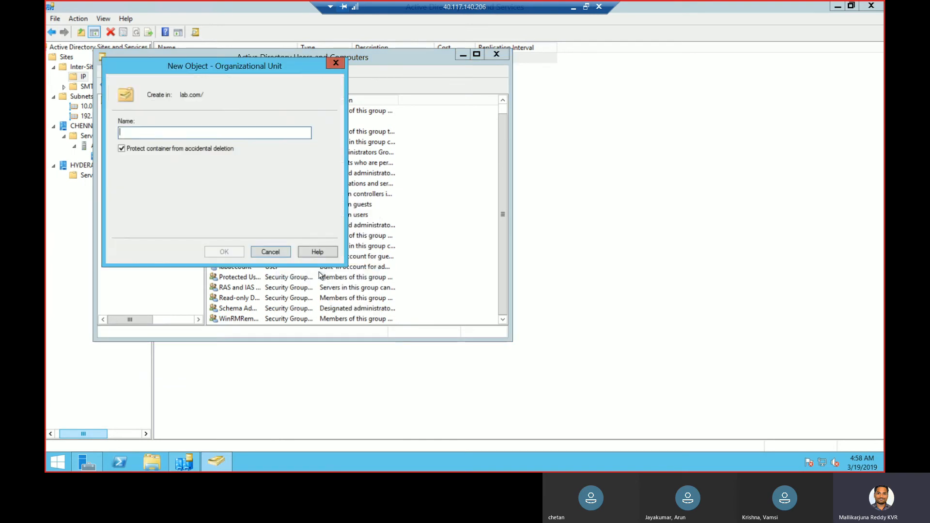
pyautogui.write('Corporate')
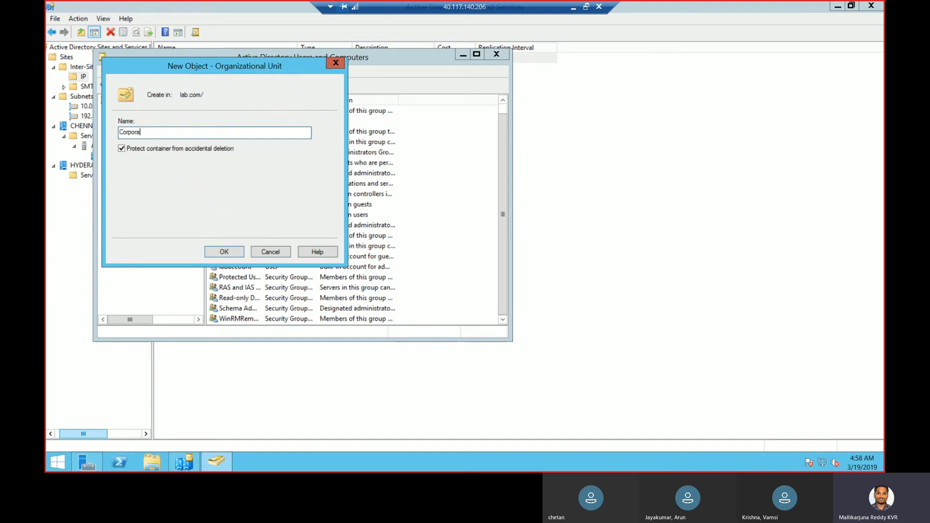
pyautogui.click(230, 252)
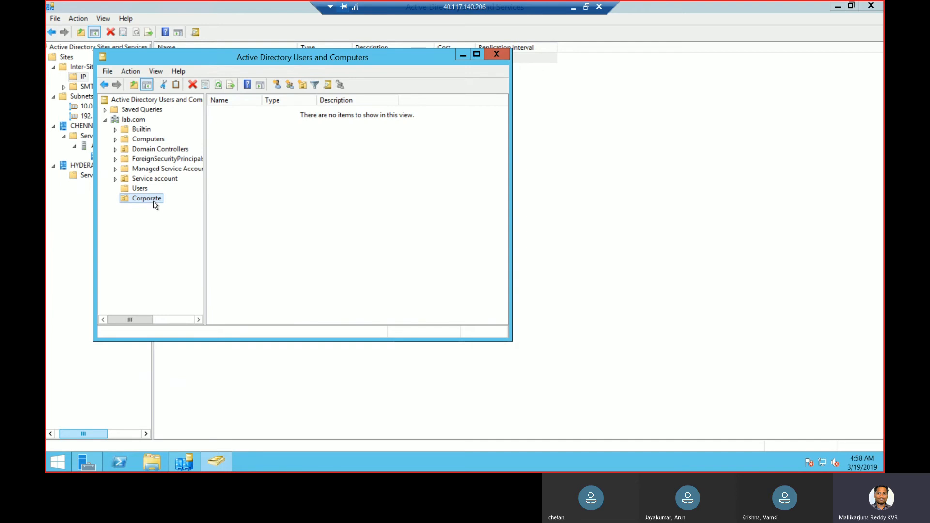
# Create a Human Resource OU inside Corporate
pyautogui.rightClick(152, 203)
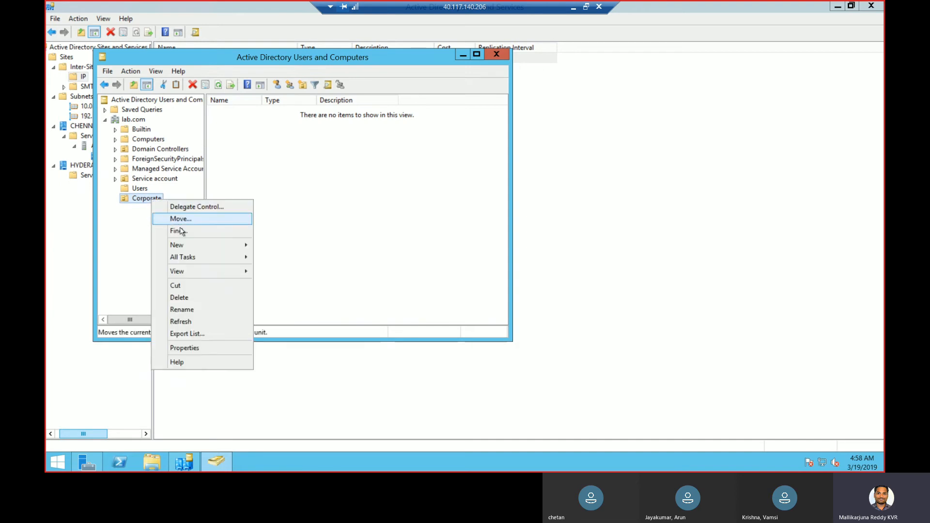
pyautogui.moveTo(185, 248)
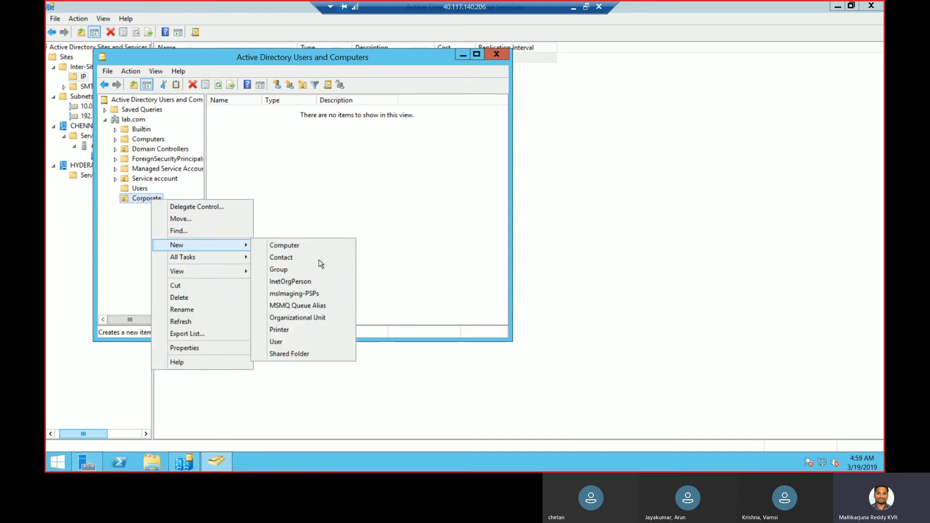
pyautogui.click(307, 317)
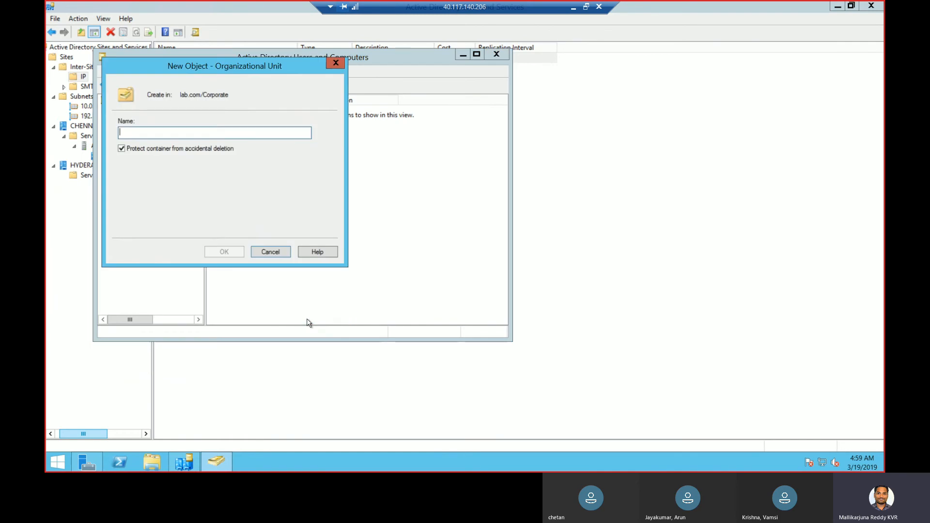
pyautogui.write('Human Resource')
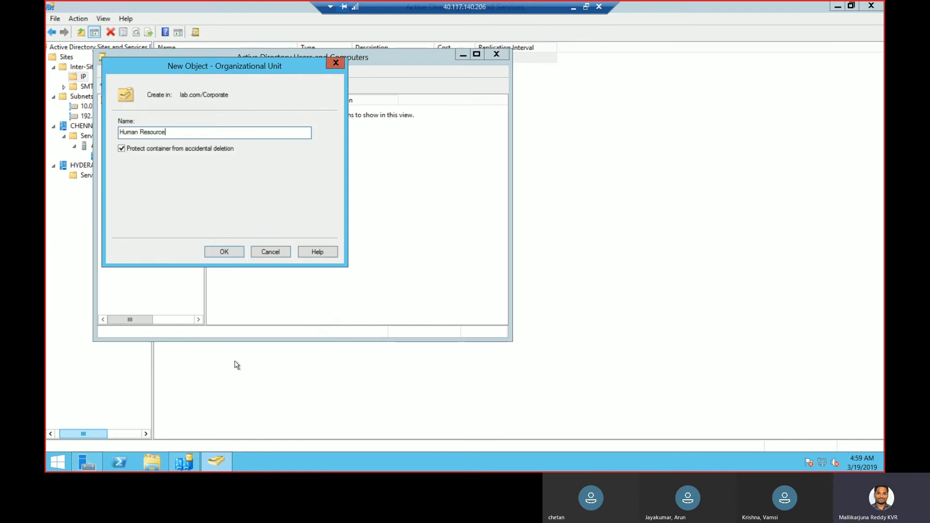
pyautogui.click(228, 251)
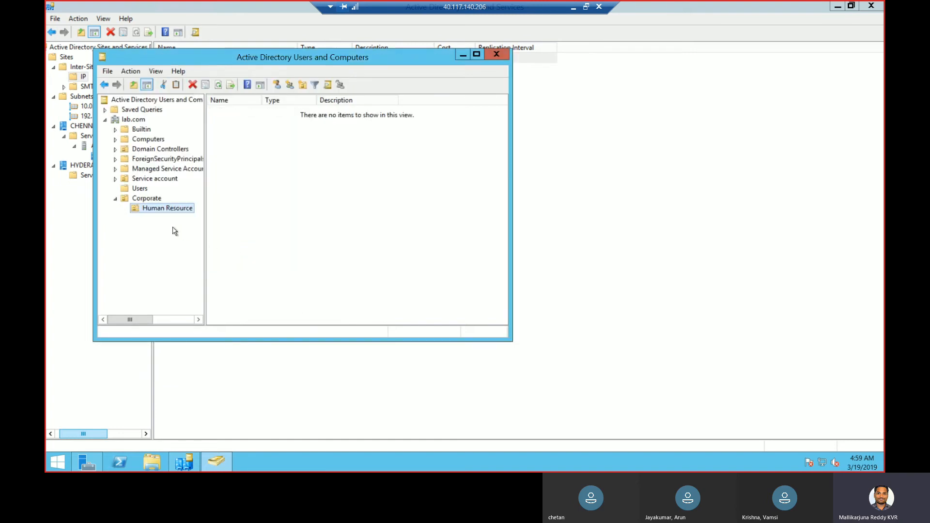
# Create Users and Computers OUs inside Human Resource
pyautogui.rightClick(148, 213)
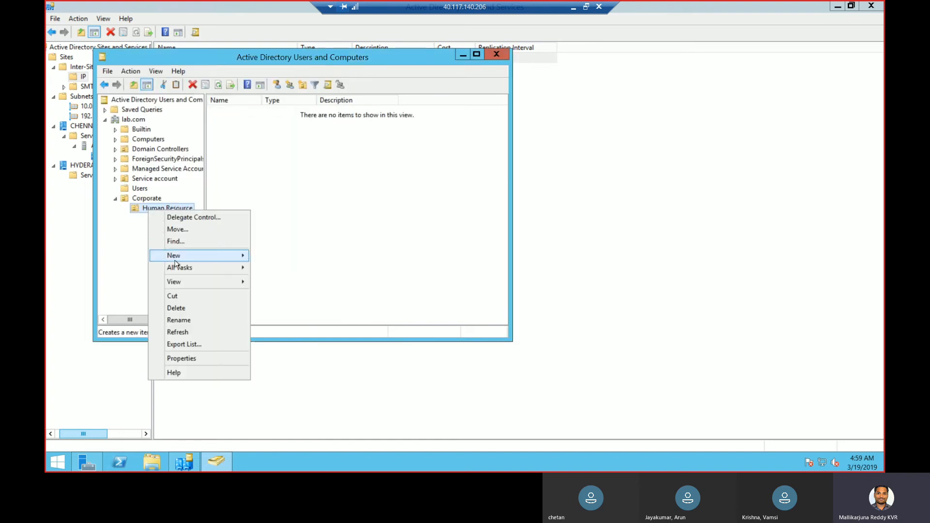
pyautogui.moveTo(174, 261)
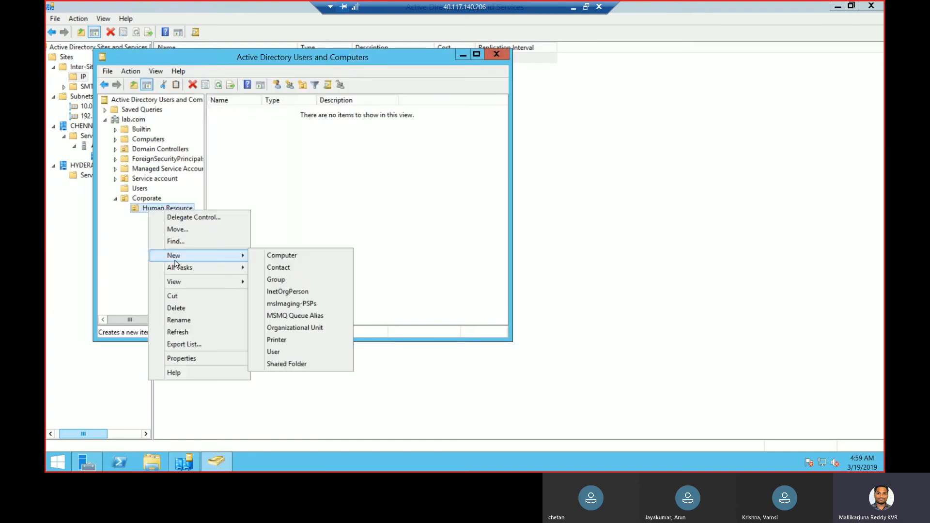
pyautogui.click(289, 328)
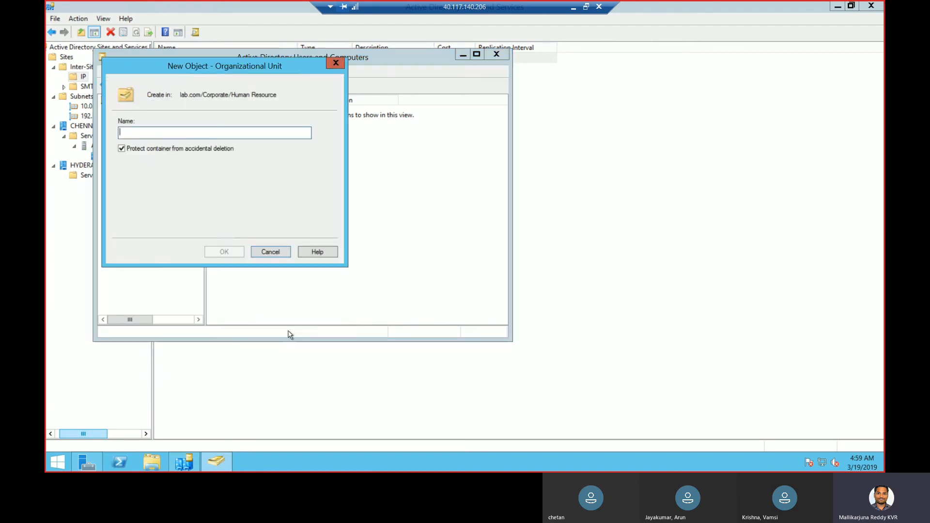
pyautogui.write('Users')
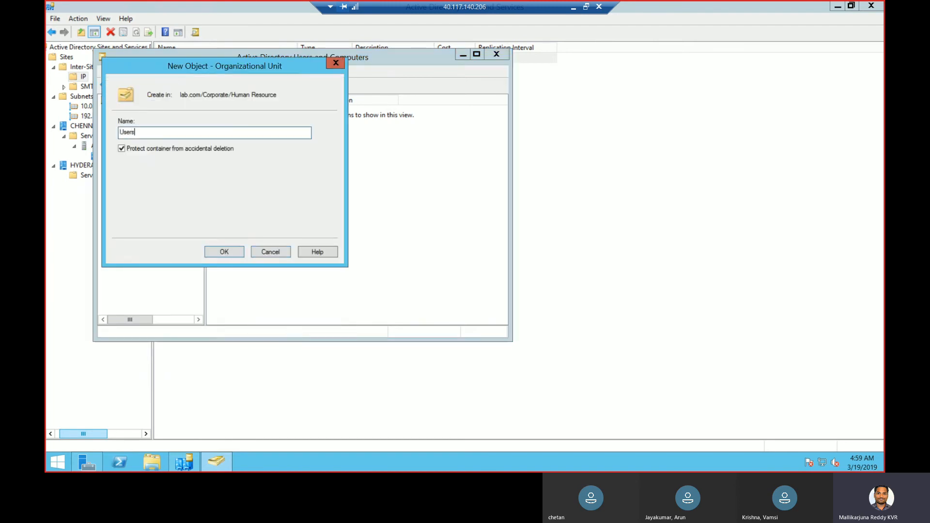
pyautogui.click(225, 252)
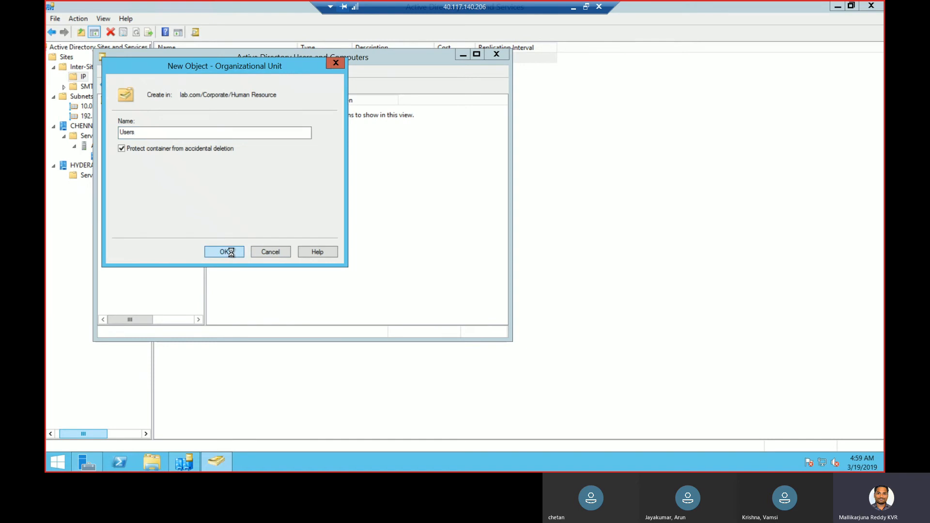
pyautogui.rightClick(174, 209)
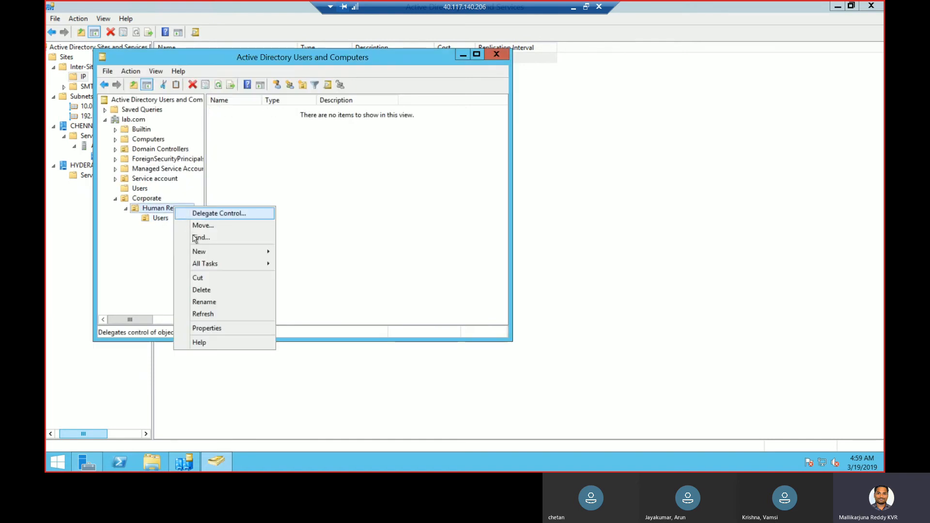
pyautogui.moveTo(201, 253)
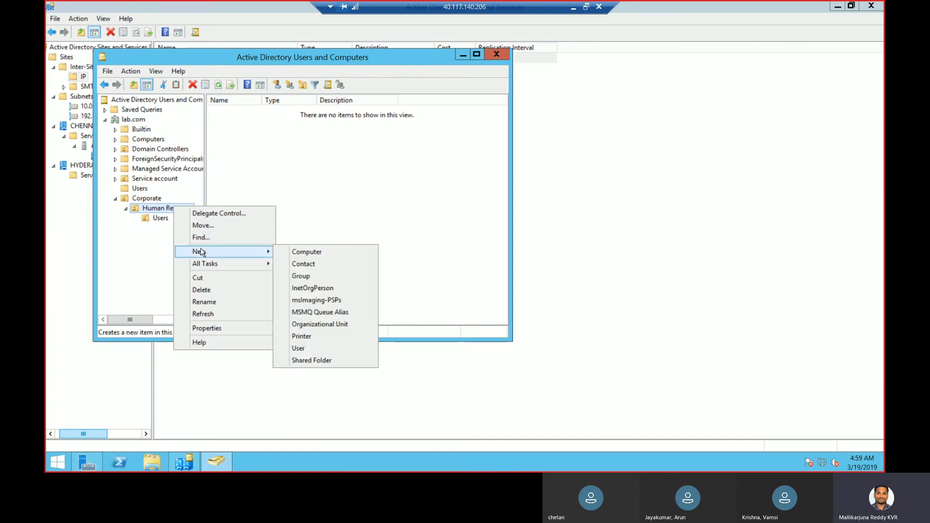
pyautogui.click(342, 324)
pyautogui.write('Computers')
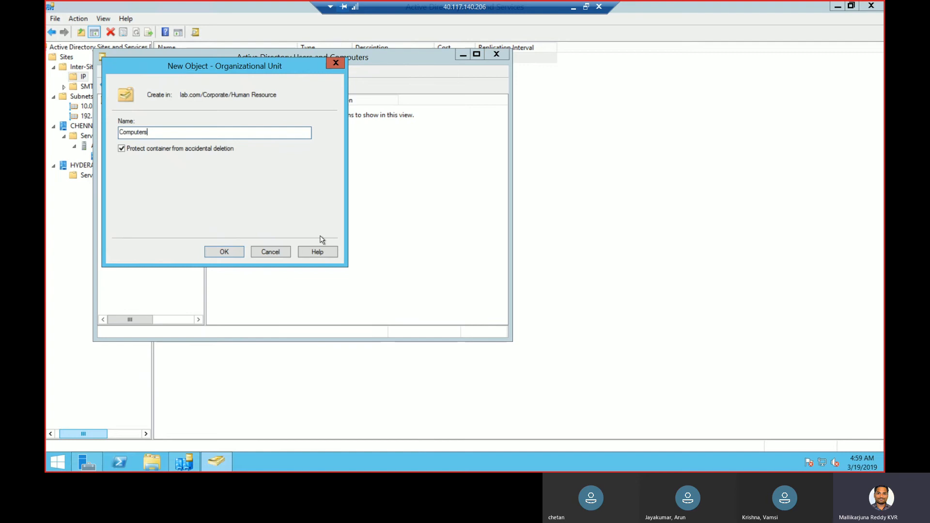
pyautogui.click(224, 251)
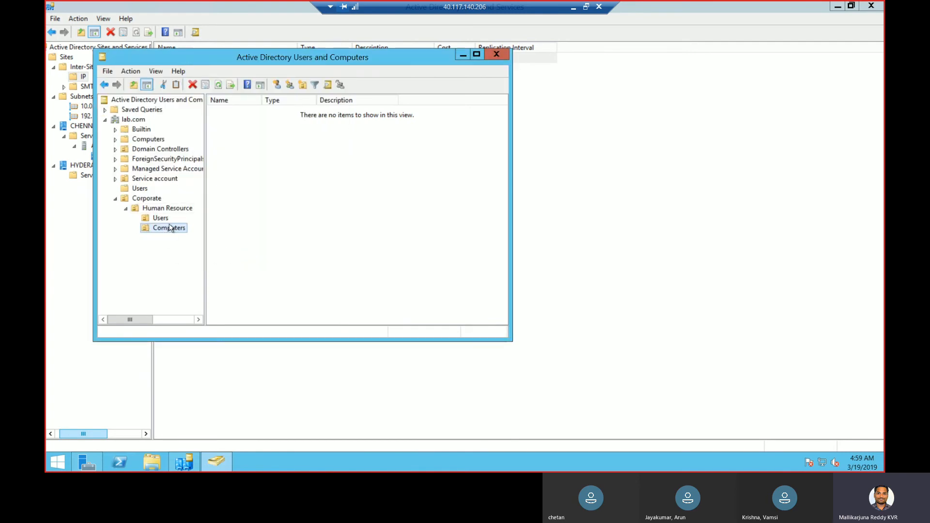
pyautogui.click(125, 209)
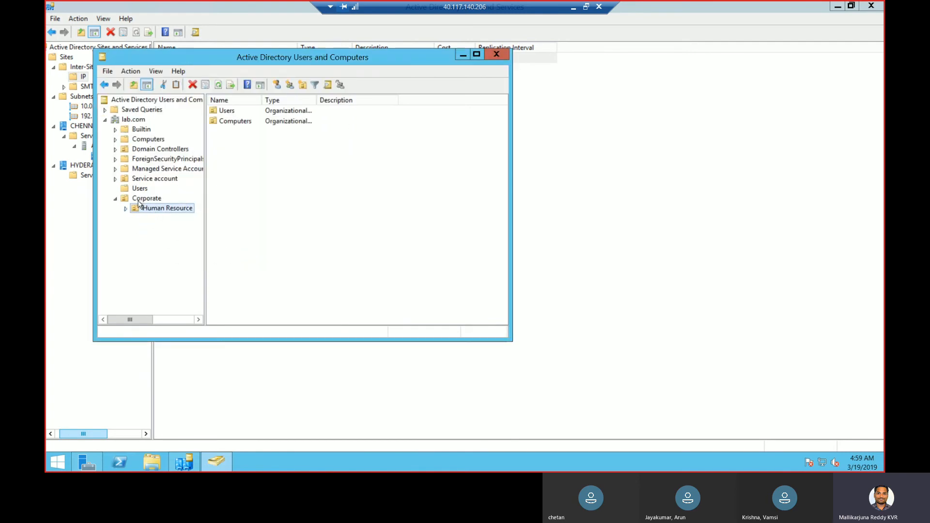
# Create a Sales organizational unit inside the Corporate OU
pyautogui.rightClick(139, 202)
pyautogui.click(178, 247)
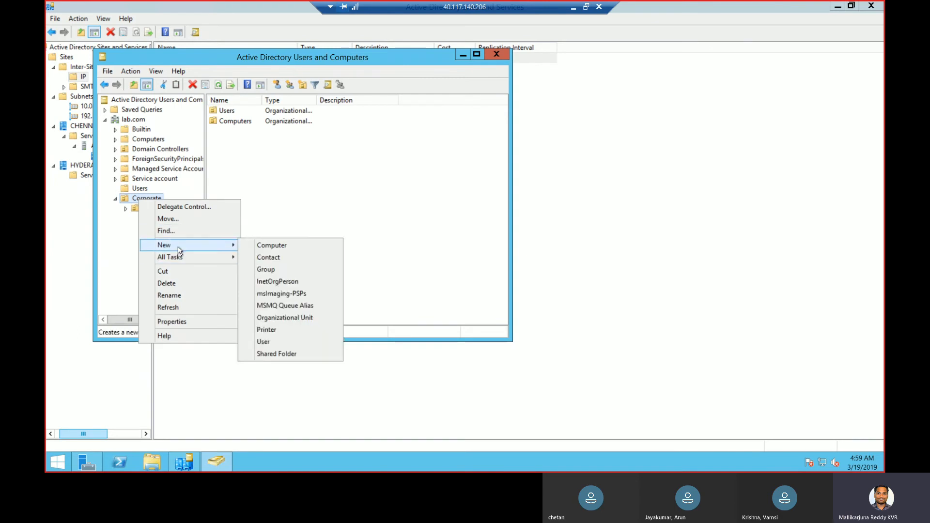
pyautogui.click(283, 318)
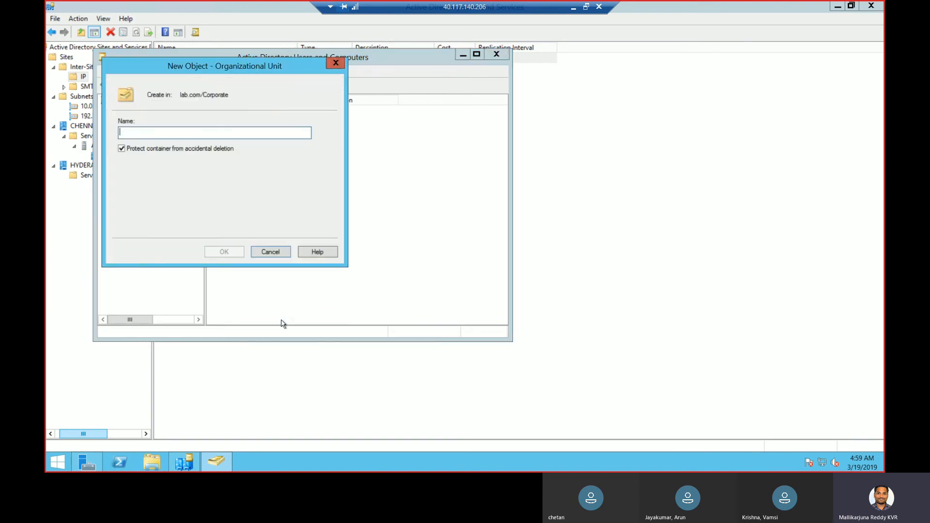
pyautogui.write('Sales')
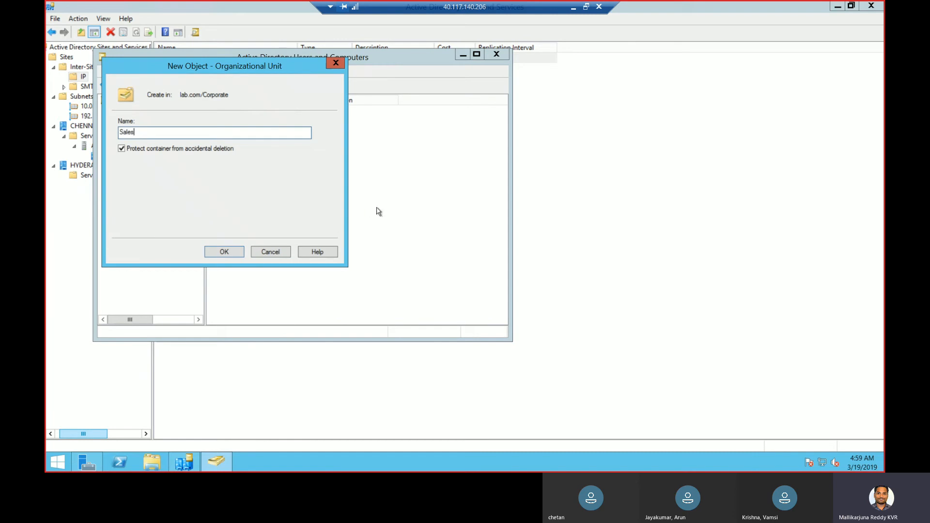
pyautogui.click(226, 253)
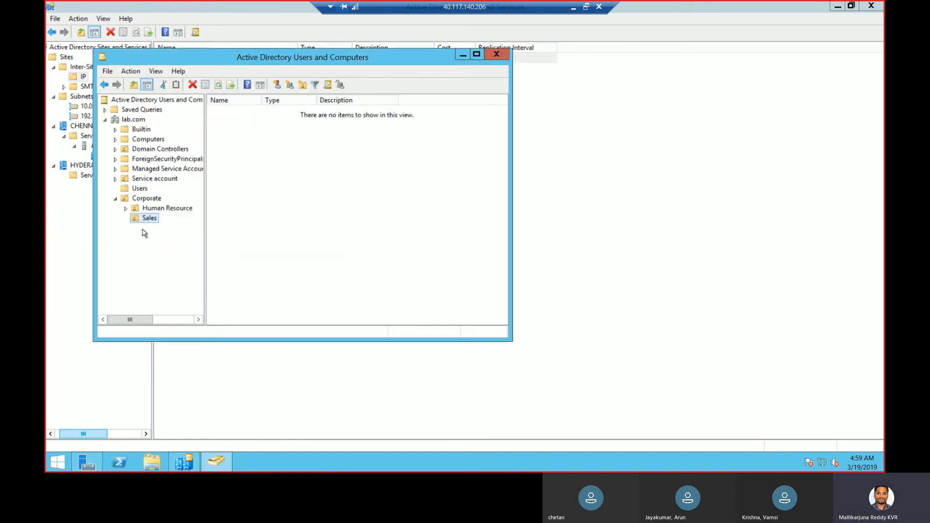
pyautogui.click(149, 219)
pyautogui.rightClick(148, 220)
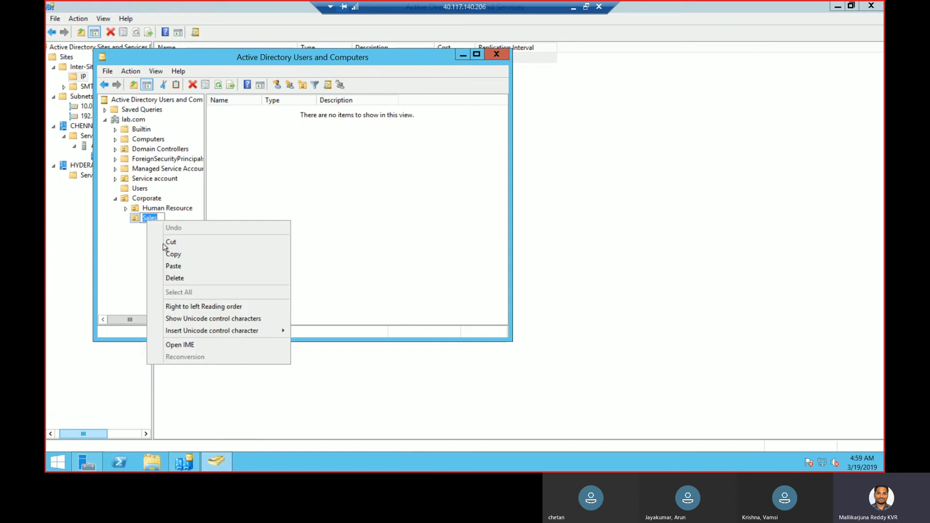
pyautogui.click(130, 221)
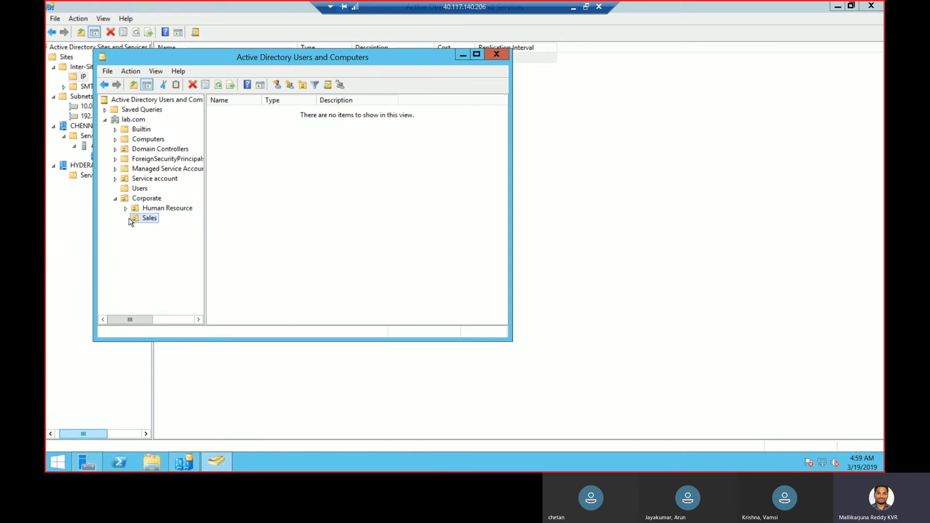
# Create a Users organizational unit inside Sales
pyautogui.rightClick(137, 219)
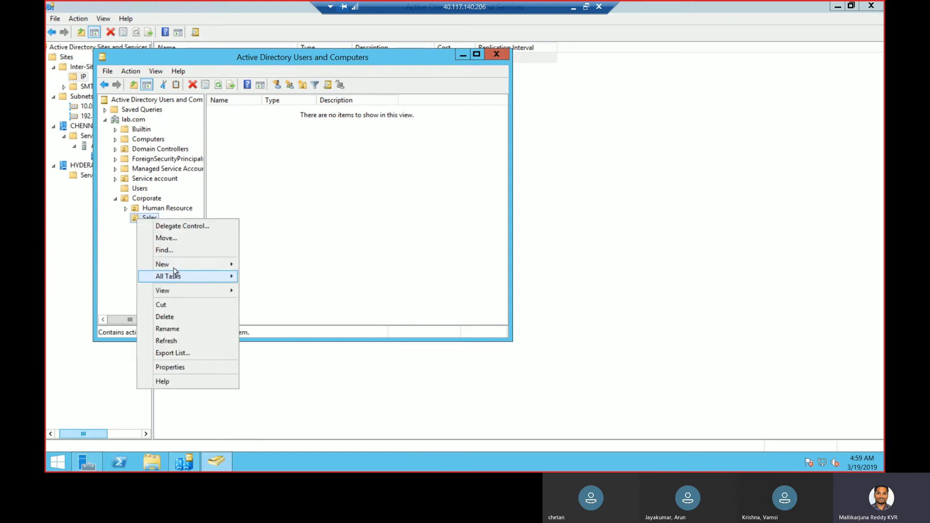
pyautogui.moveTo(170, 264)
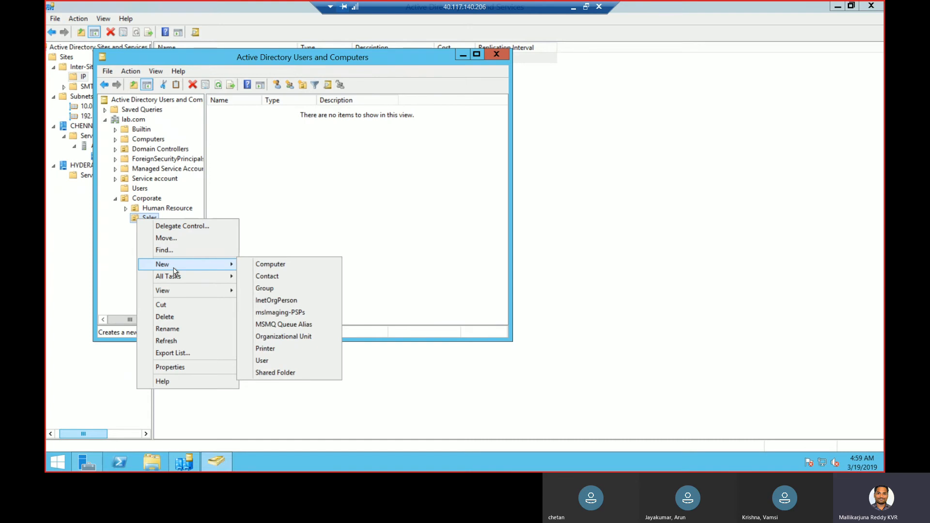
pyautogui.click(284, 337)
pyautogui.write('Users')
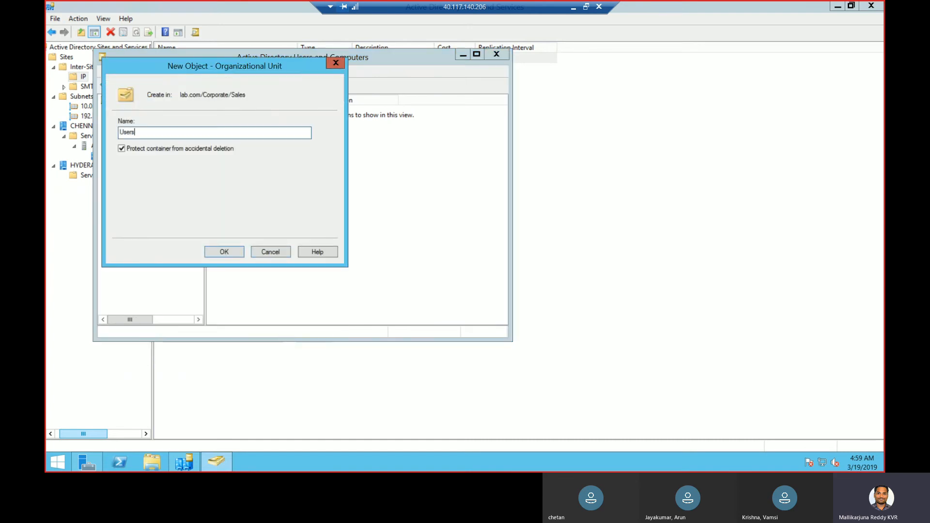
pyautogui.click(230, 254)
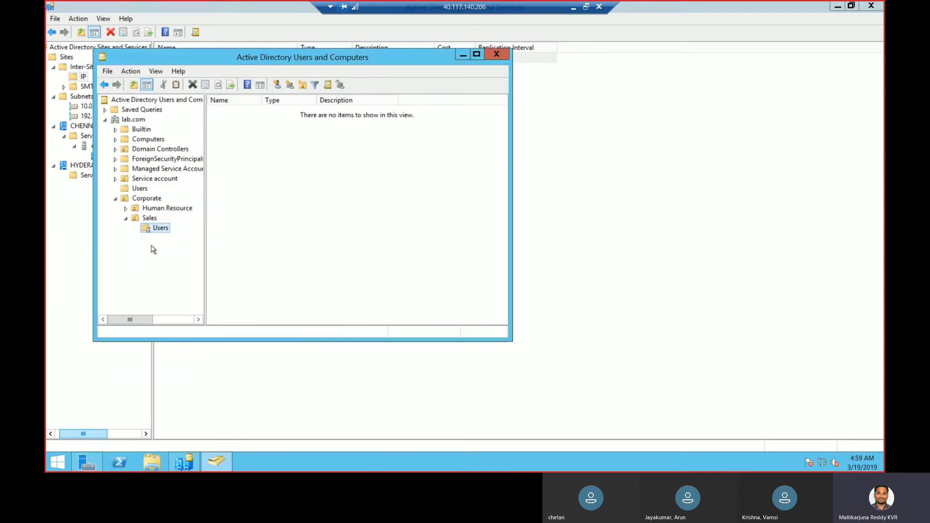
# Create an organizational unit named computers inside Sales
pyautogui.rightClick(157, 220)
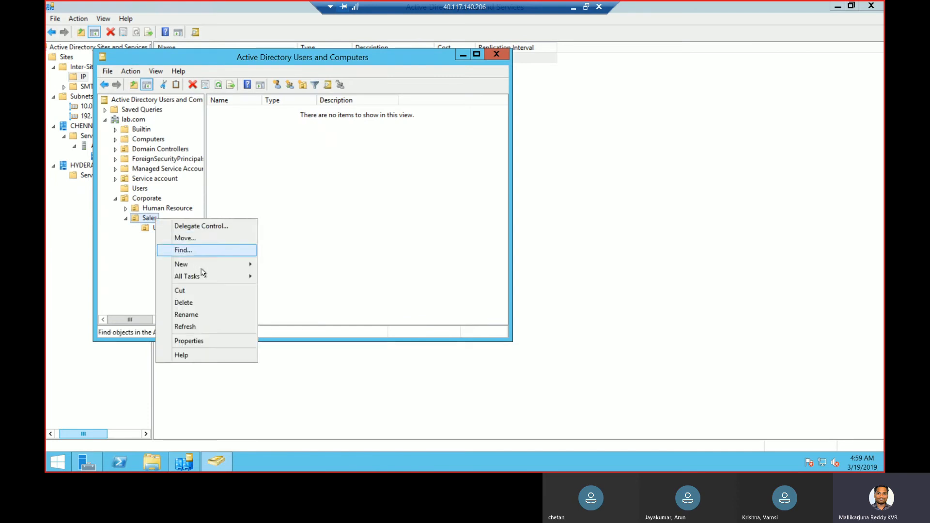
pyautogui.moveTo(218, 265)
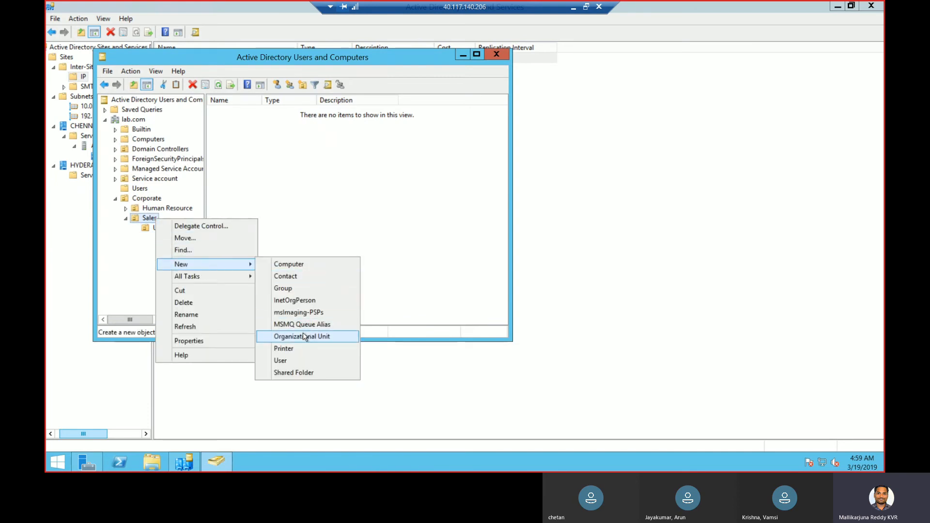
pyautogui.click(304, 335)
pyautogui.write('computer')
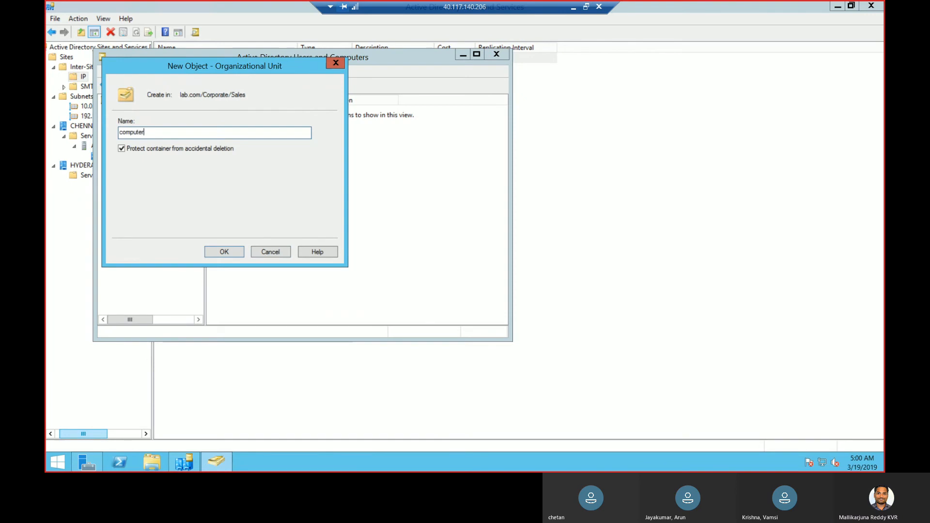
pyautogui.write('s')
pyautogui.click(233, 250)
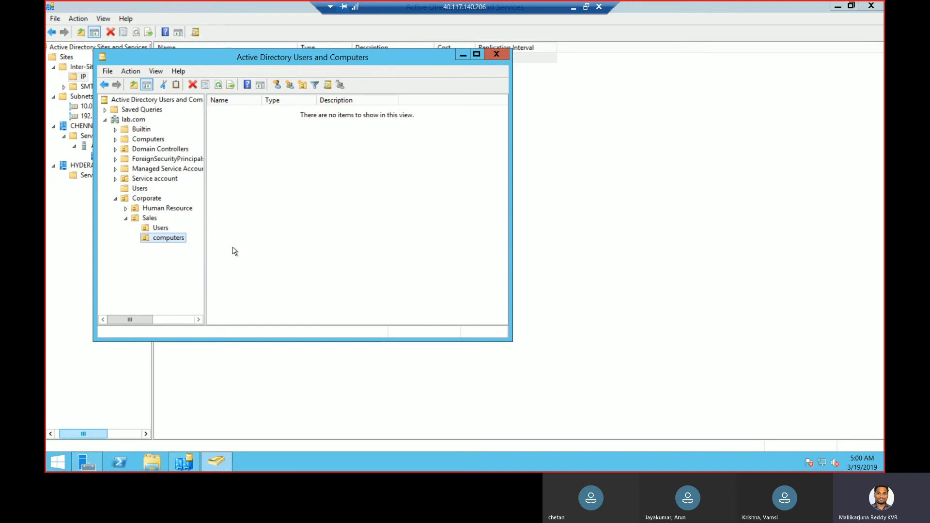
# Search the lab.com domain for computers named client
pyautogui.click(133, 120)
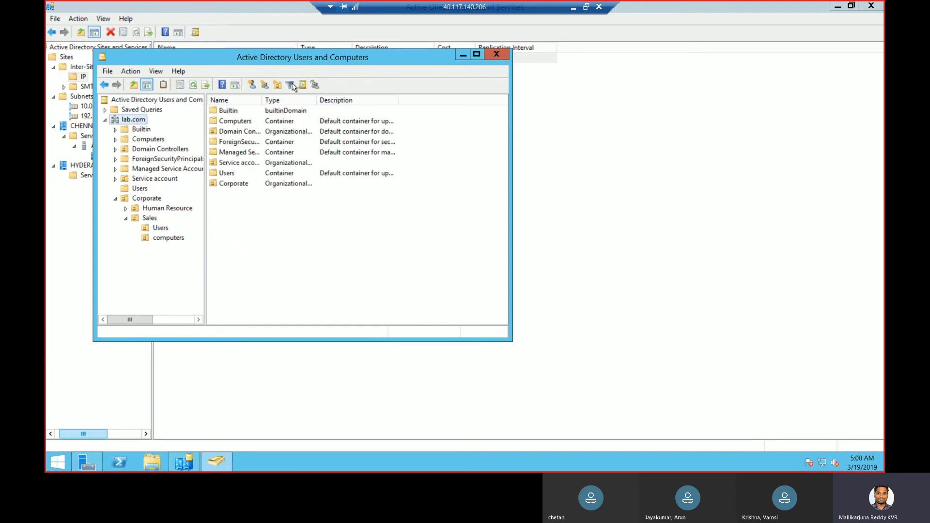
pyautogui.click(302, 85)
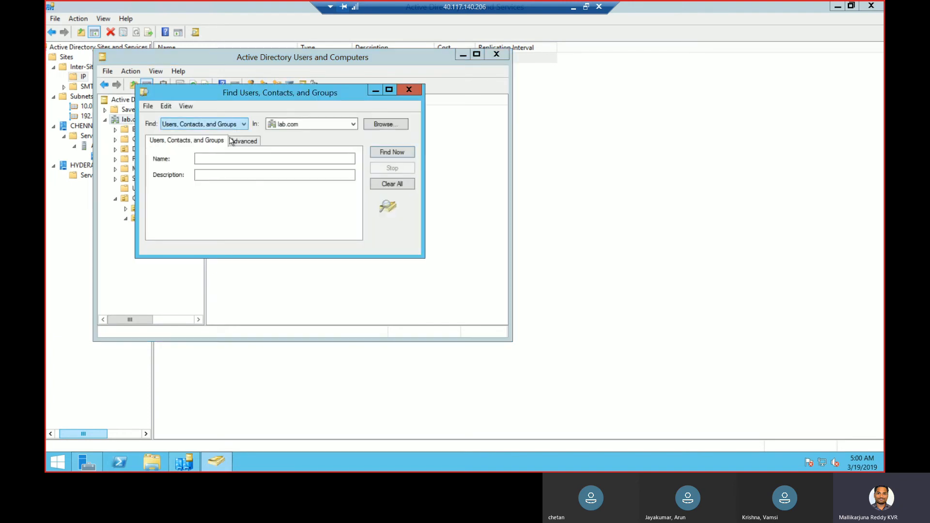
pyautogui.click(231, 124)
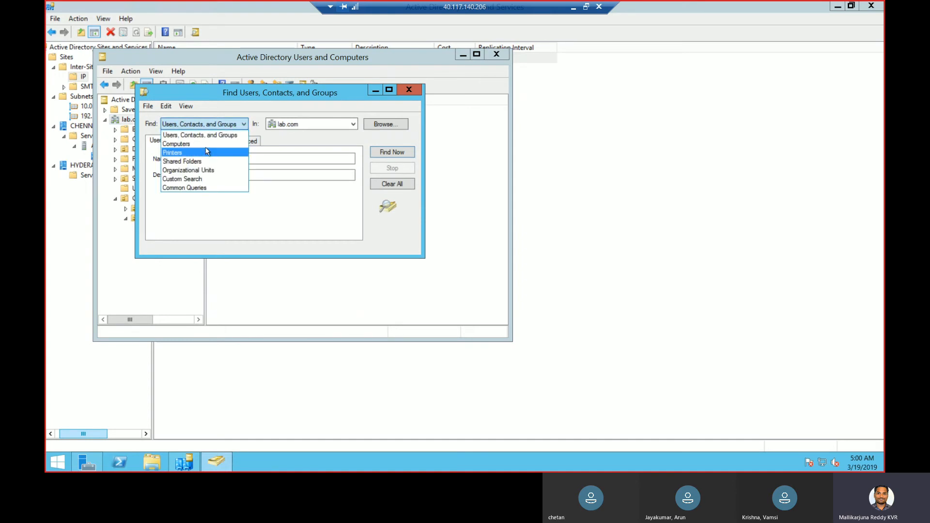
pyautogui.click(206, 144)
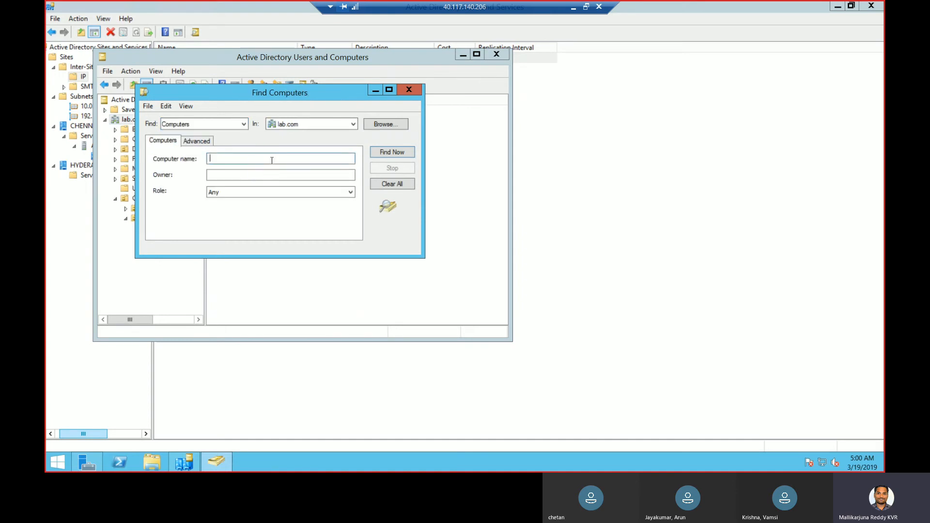
pyautogui.write('client')
pyautogui.press('Return')
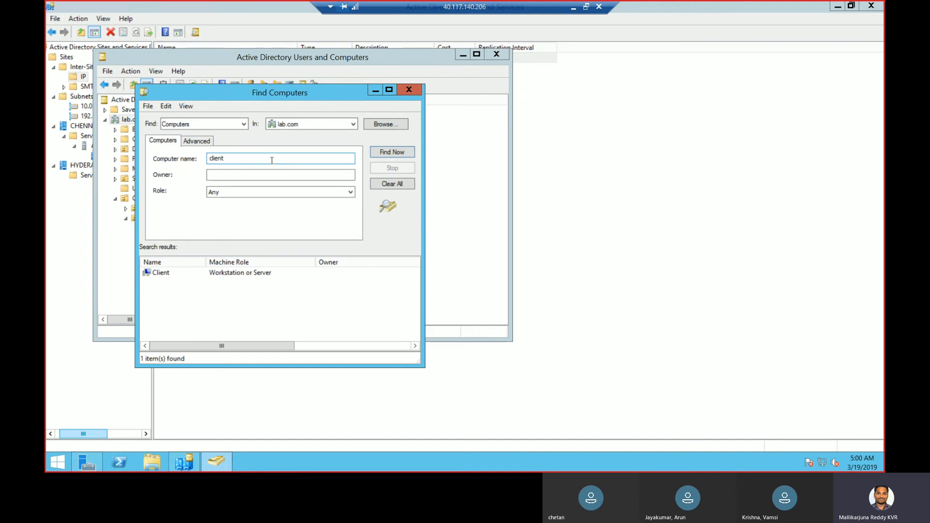
# Review the Client computer's properties, then close the properties and search windows
pyautogui.doubleClick(162, 274)
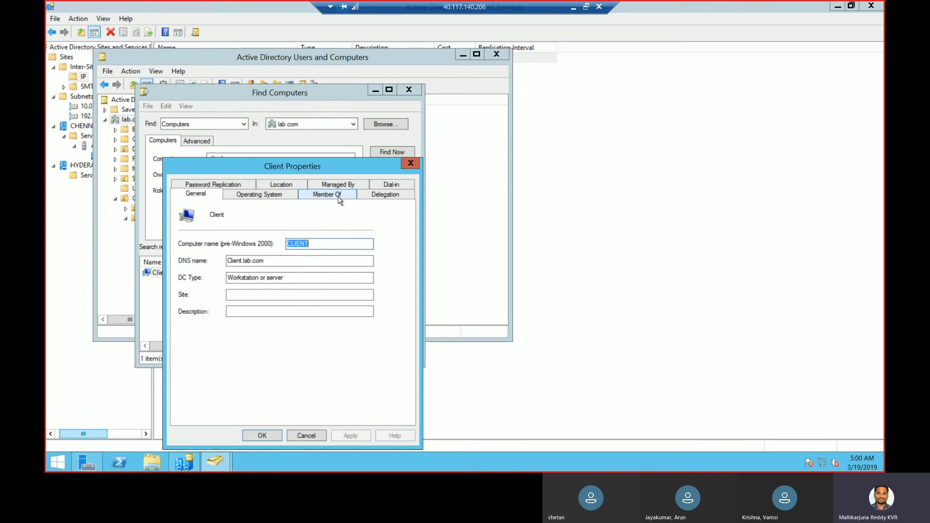
pyautogui.click(410, 163)
pyautogui.click(416, 93)
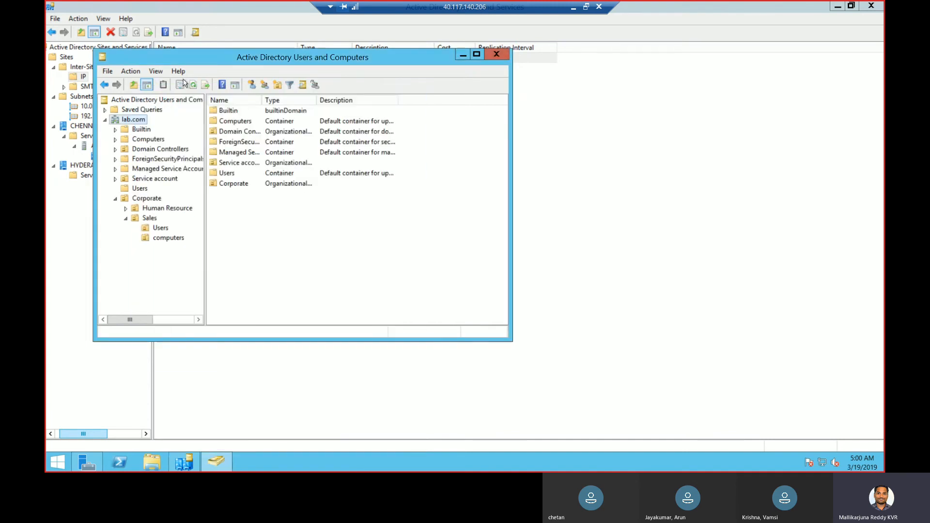
pyautogui.click(156, 71)
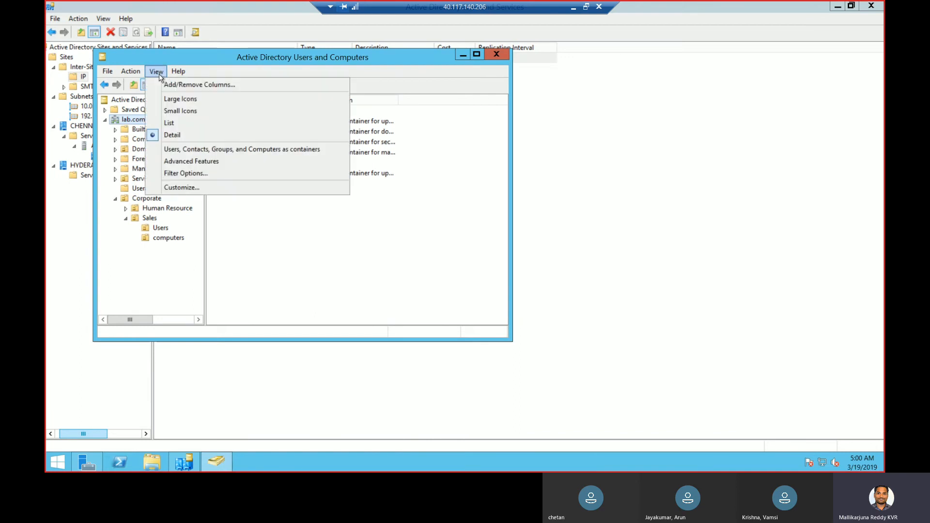
# Turn on Advanced Features and search lab.com again for the computer named client
pyautogui.click(176, 161)
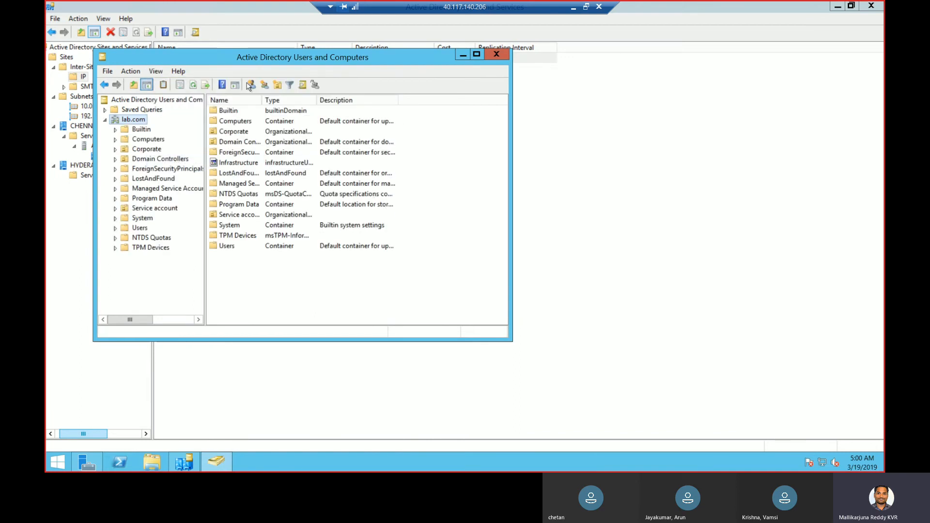
pyautogui.click(302, 86)
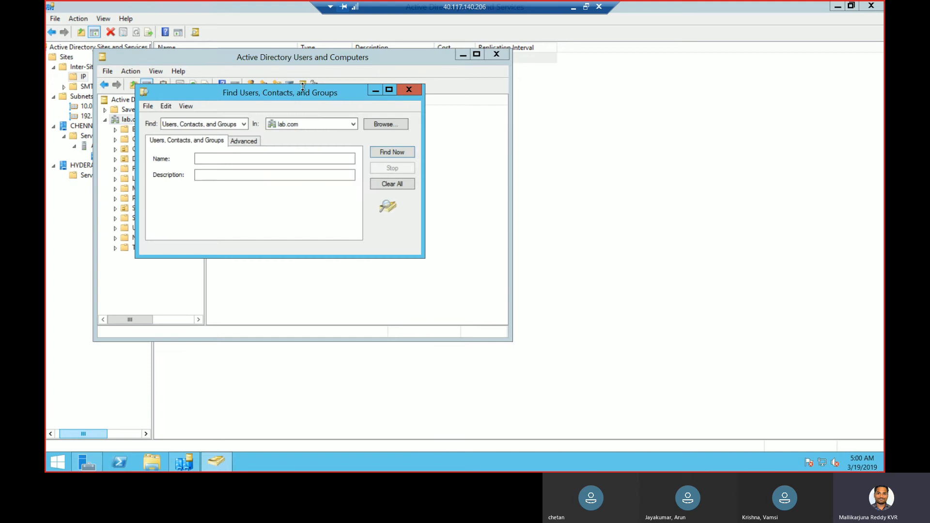
pyautogui.click(220, 127)
pyautogui.click(200, 143)
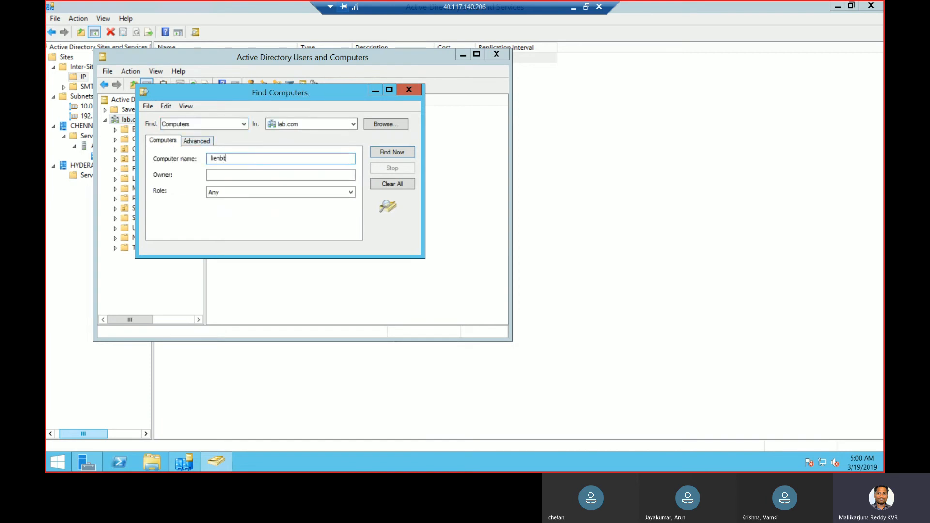
pyautogui.press('BackSpace')
pyautogui.press('BackSpace')
pyautogui.press('BackSpace')
pyautogui.press('Return')
# Check Client's Object tab showing lab.com/Computers/Client, then close both dialogs
pyautogui.click(164, 273)
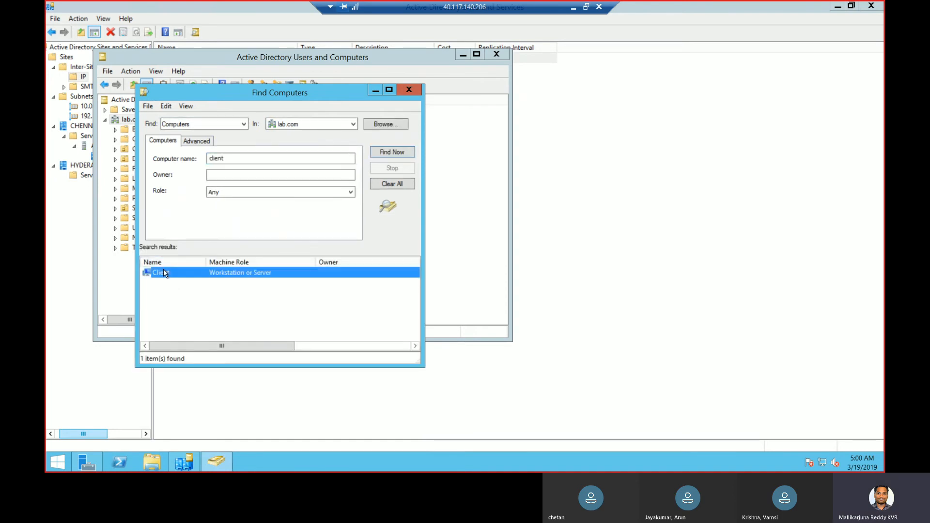
pyautogui.doubleClick(164, 273)
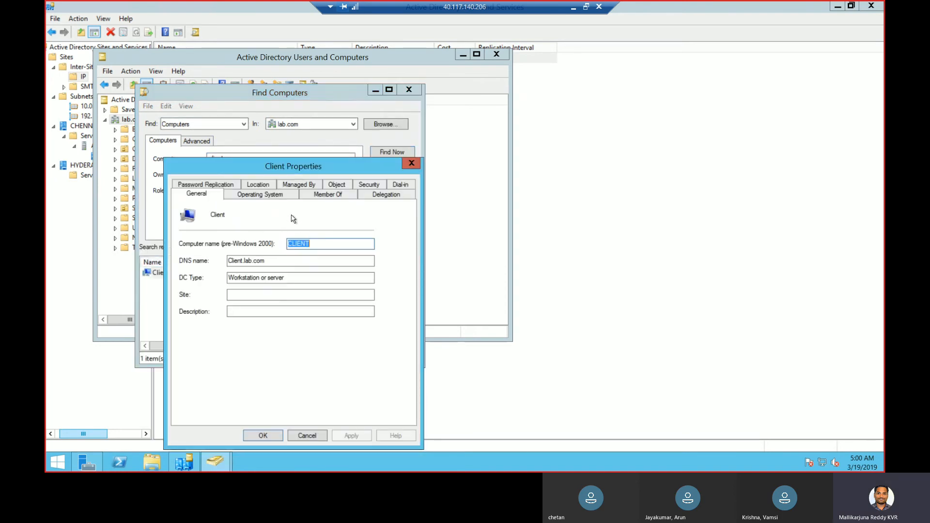
pyautogui.click(337, 185)
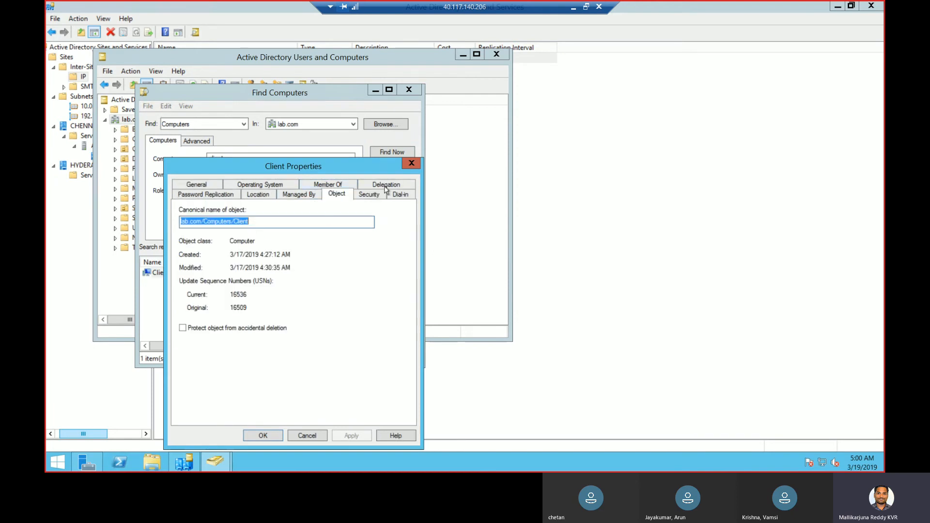
pyautogui.click(411, 164)
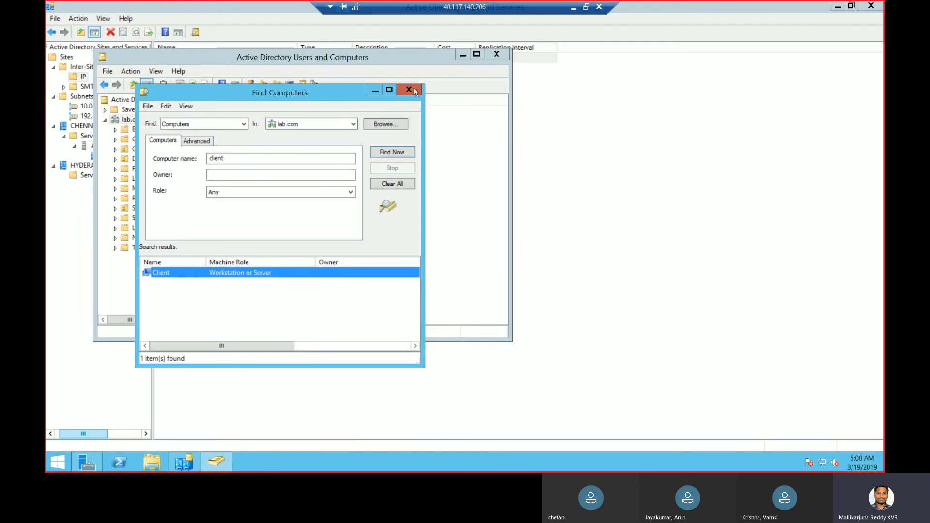
pyautogui.click(410, 89)
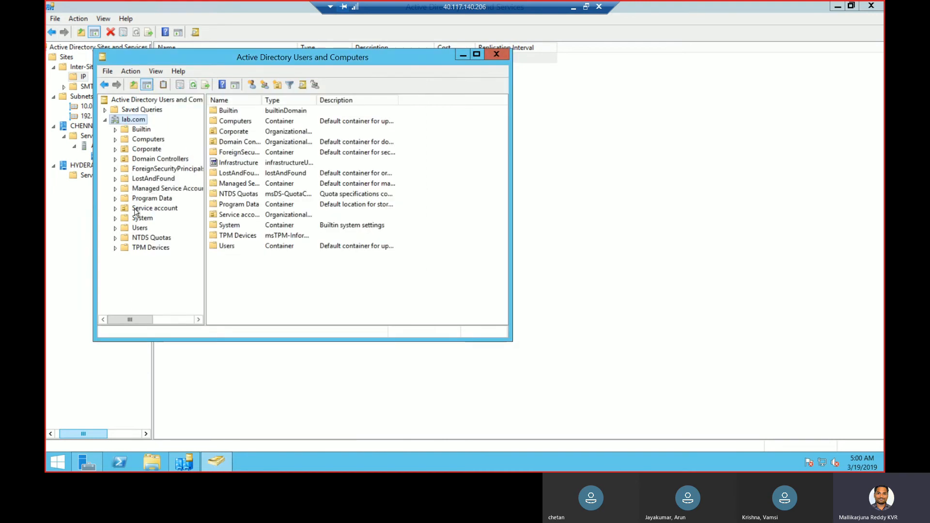
# Open the default Computers container and review the Client computer's properties
pyautogui.click(142, 140)
pyautogui.click(115, 150)
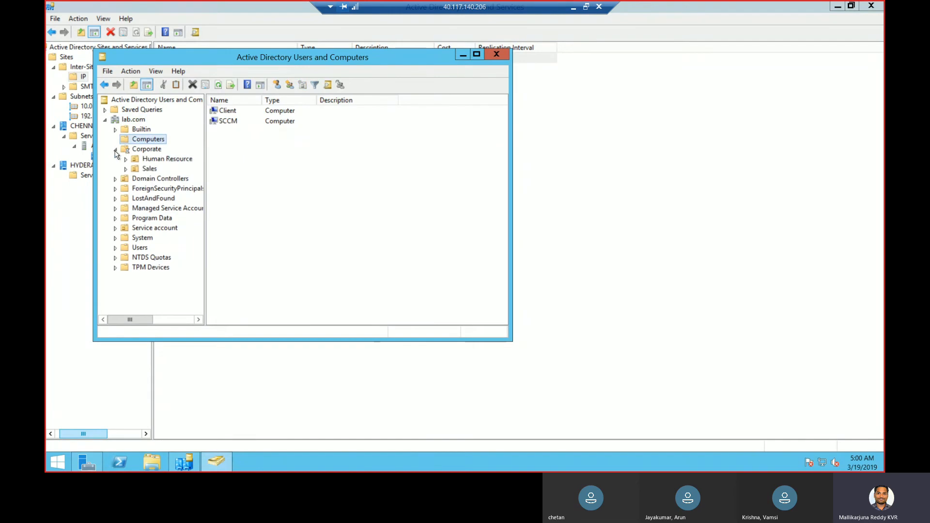
pyautogui.click(234, 113)
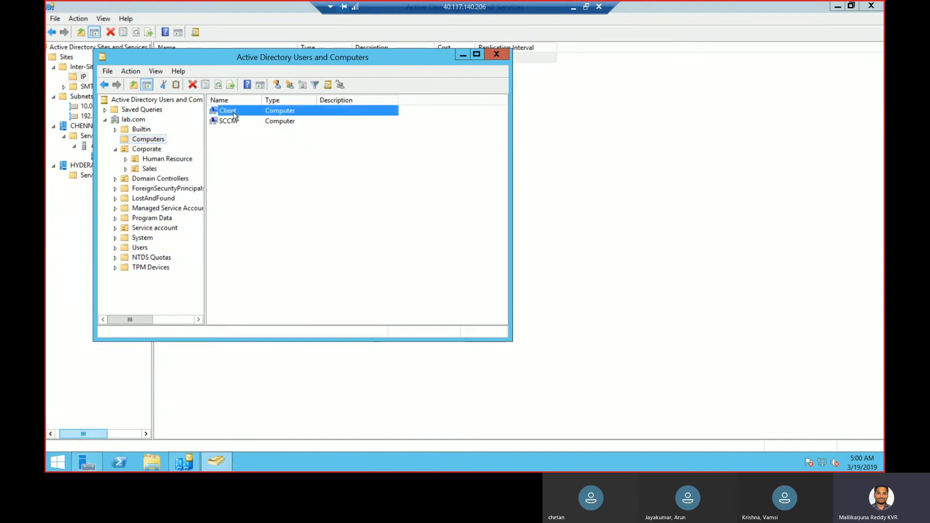
pyautogui.doubleClick(233, 113)
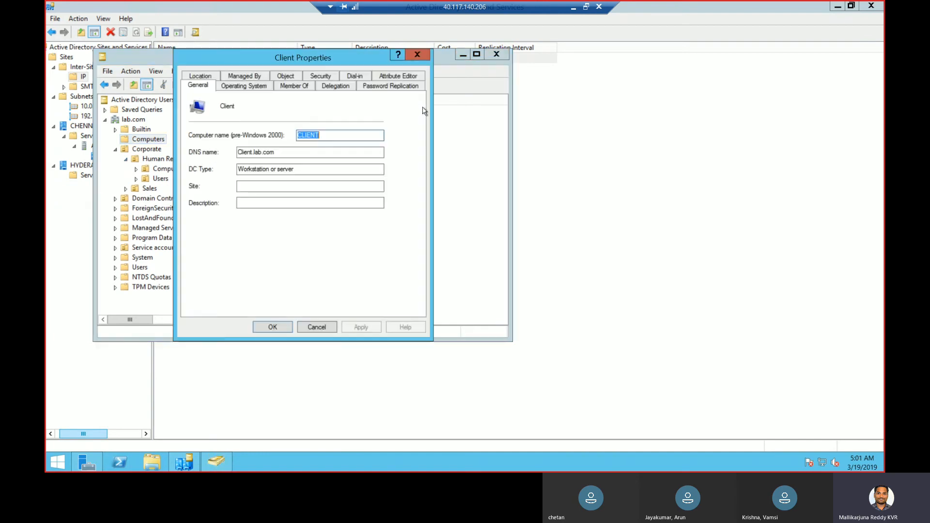
pyautogui.click(418, 56)
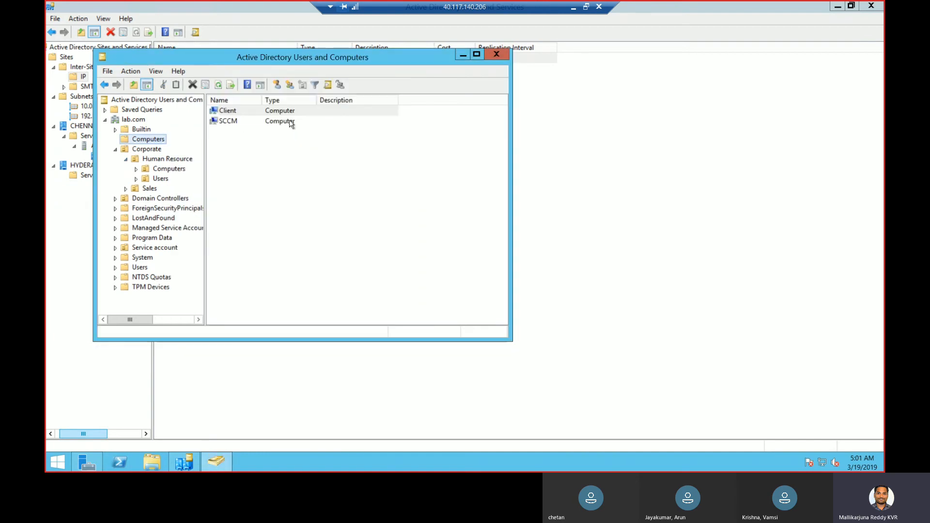
# Drag Client into Corporate > Human Resource > Computers, confirm the move, and verify it
pyautogui.click(165, 169)
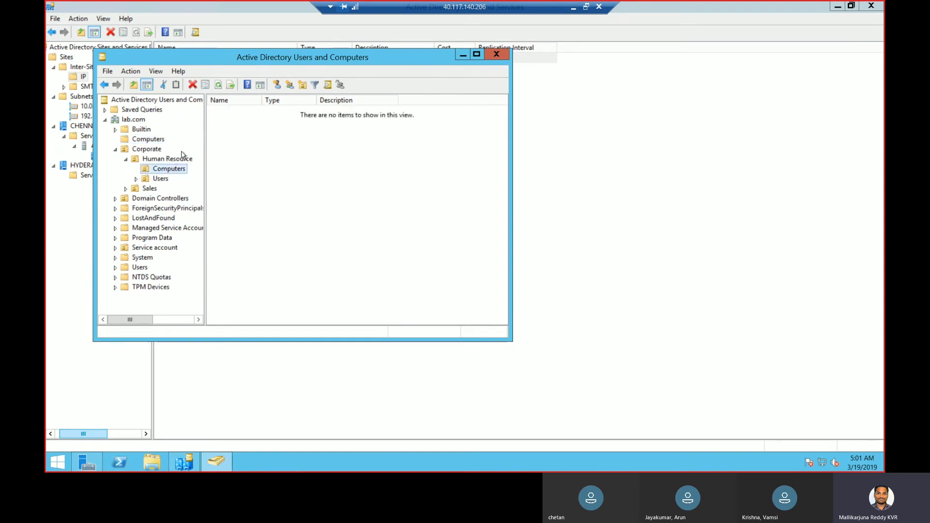
pyautogui.click(147, 139)
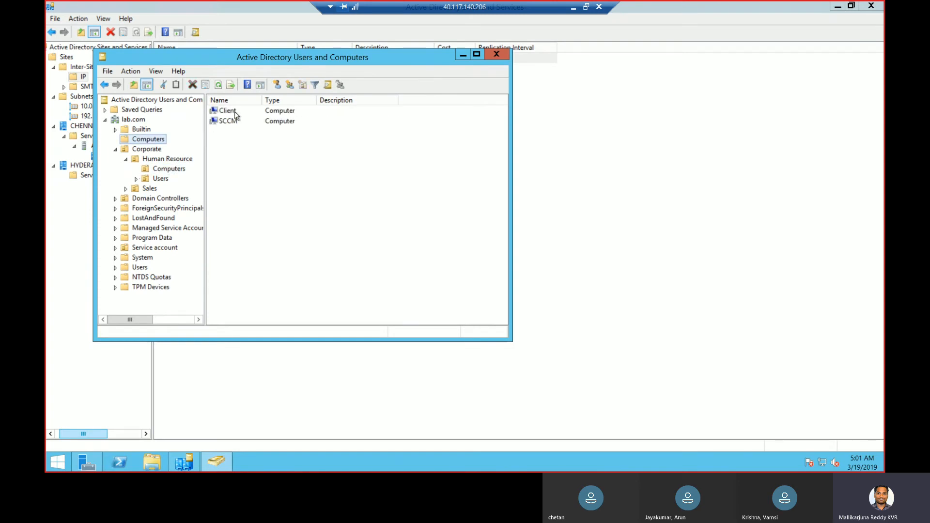
pyautogui.moveTo(233, 114); pyautogui.dragTo(180, 169)
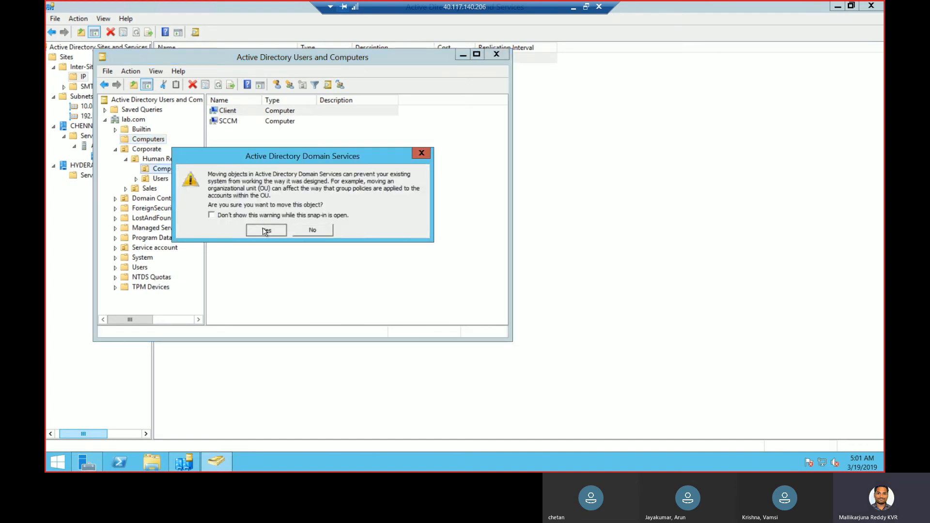
pyautogui.click(263, 228)
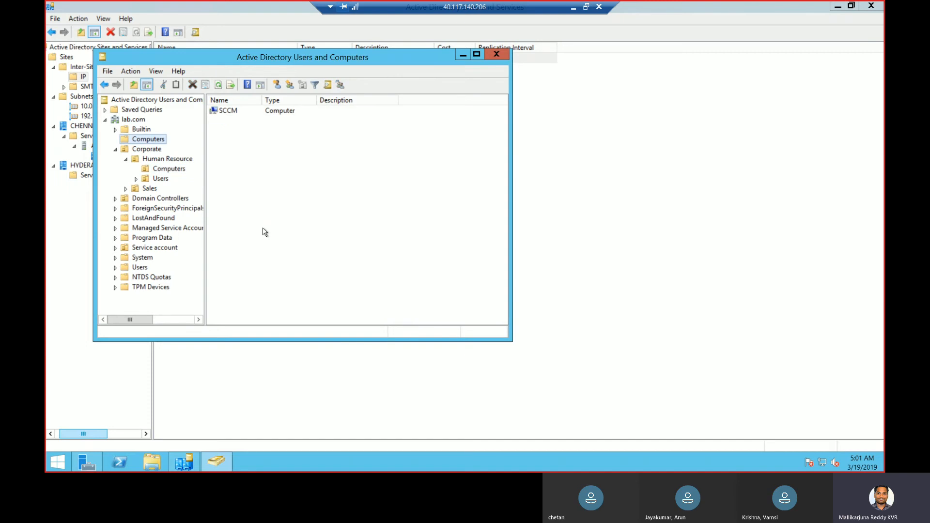
pyautogui.click(168, 169)
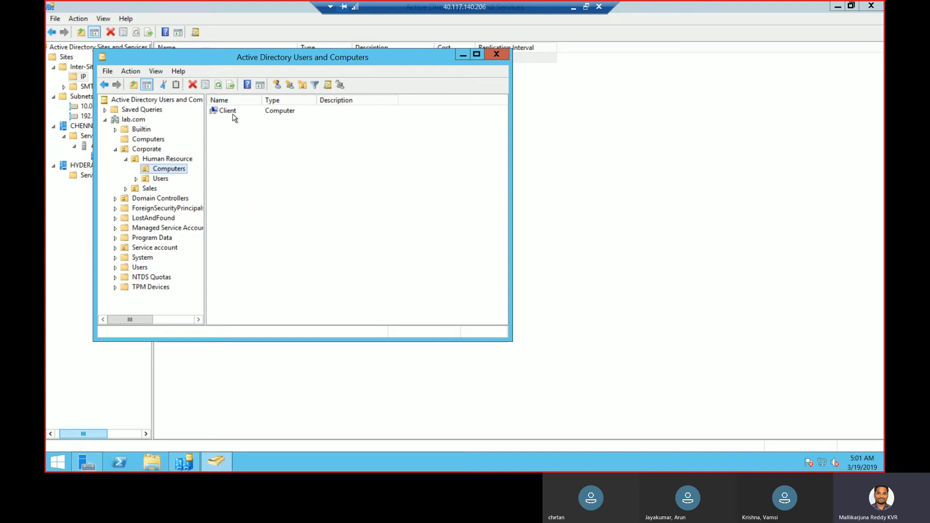
# Start a new user in Human Resource Users and enter its first, last and logon names
pyautogui.click(160, 178)
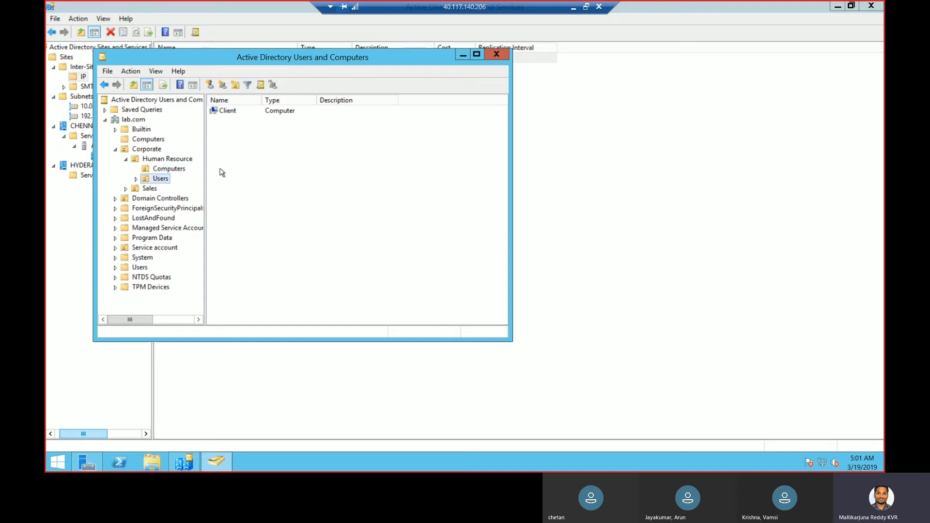
pyautogui.rightClick(165, 181)
pyautogui.moveTo(210, 226)
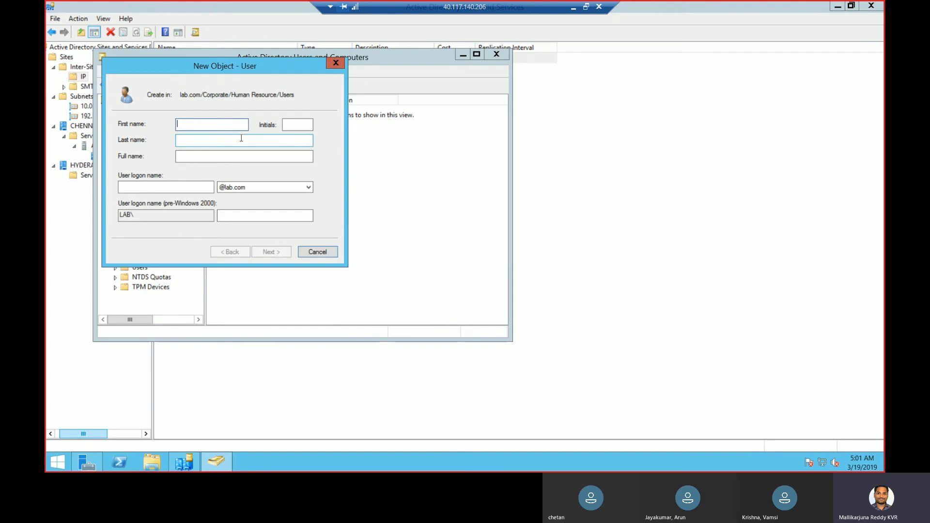
pyautogui.write('A')
pyautogui.press('Tab')
pyautogui.hotkey('shift', 'Tab')
pyautogui.press('Tab')
pyautogui.press('Tab')
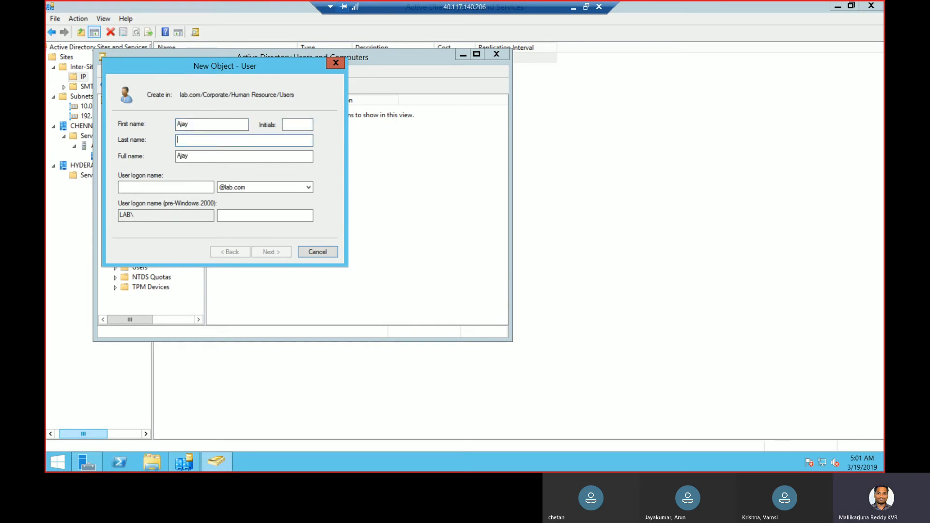
pyautogui.press('Tab')
pyautogui.press('Tab')
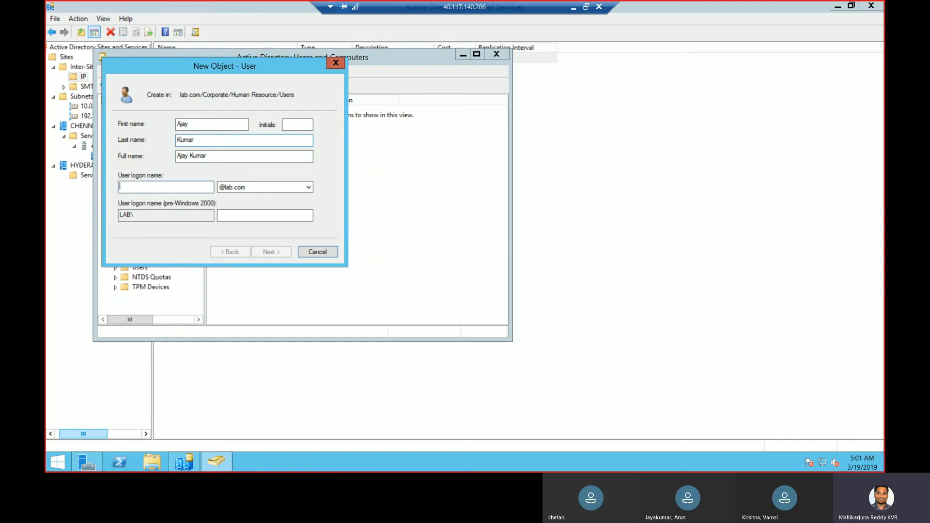
pyautogui.write('AJA')
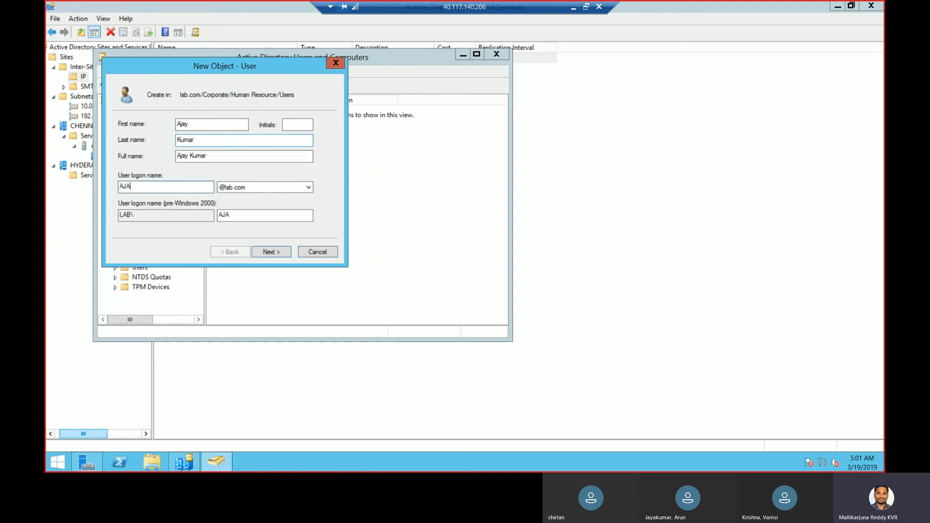
pyautogui.press('BackSpace')
pyautogui.write('jalyk')
pyautogui.press('BackSpace')
pyautogui.press('BackSpace')
pyautogui.write('y')
# Set and confirm the account password, leaving 'must change password' unticked, and finish
pyautogui.click(279, 254)
pyautogui.click(196, 161)
pyautogui.click(176, 174)
pyautogui.click(250, 124)
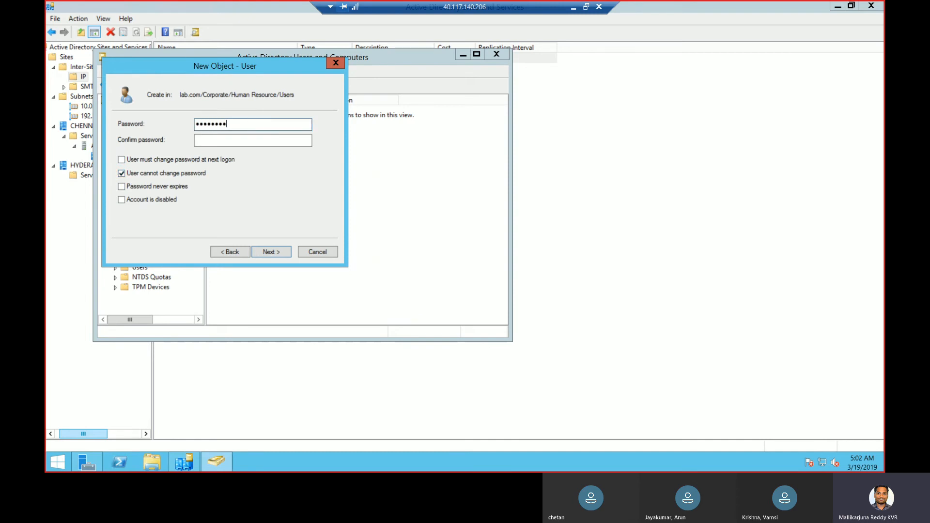
pyautogui.press('Tab')
pyautogui.write('••••••••••')
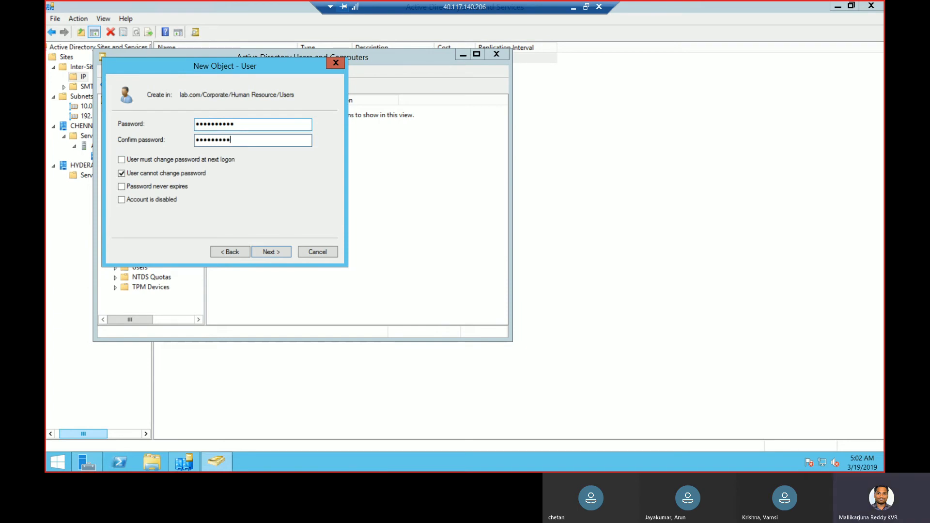
pyautogui.click(158, 174)
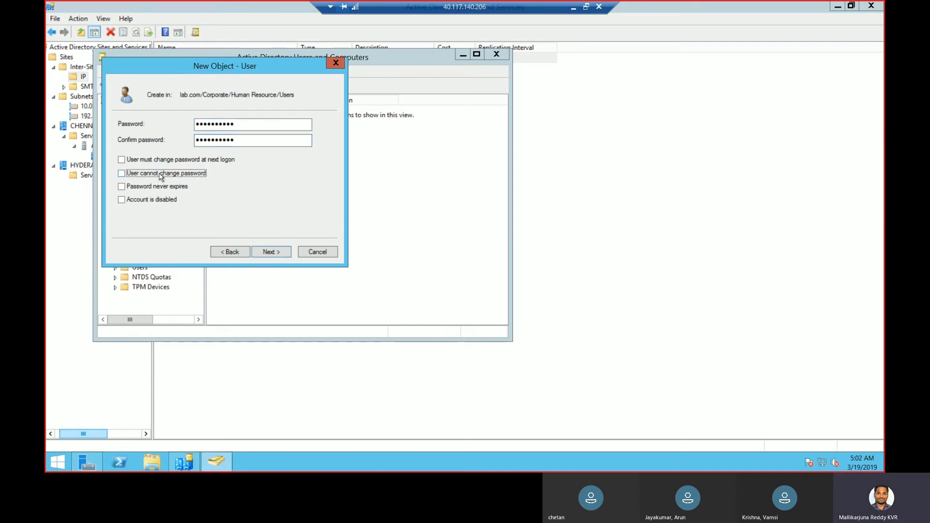
pyautogui.click(184, 162)
pyautogui.click(185, 163)
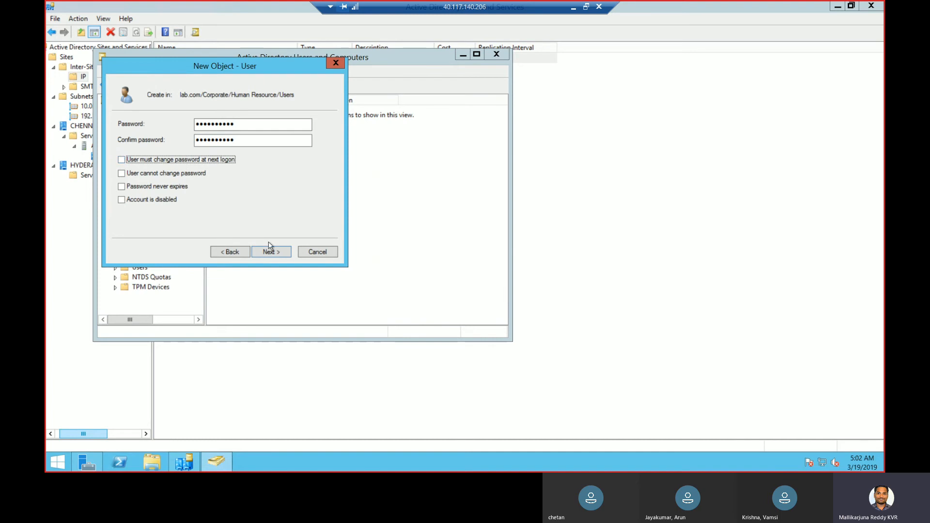
pyautogui.click(266, 254)
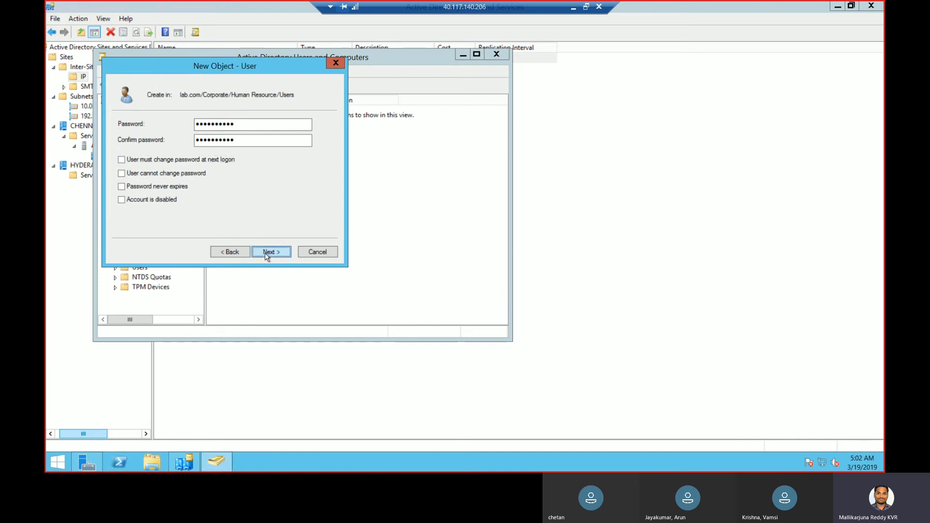
pyautogui.click(268, 252)
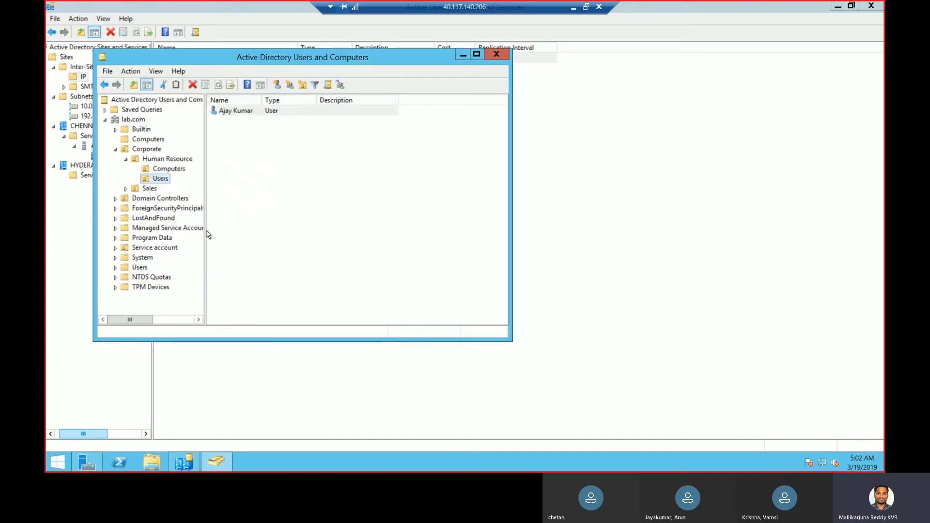
# Start another new user in Human Resource Users and enter its first, last and logon names
pyautogui.rightClick(164, 179)
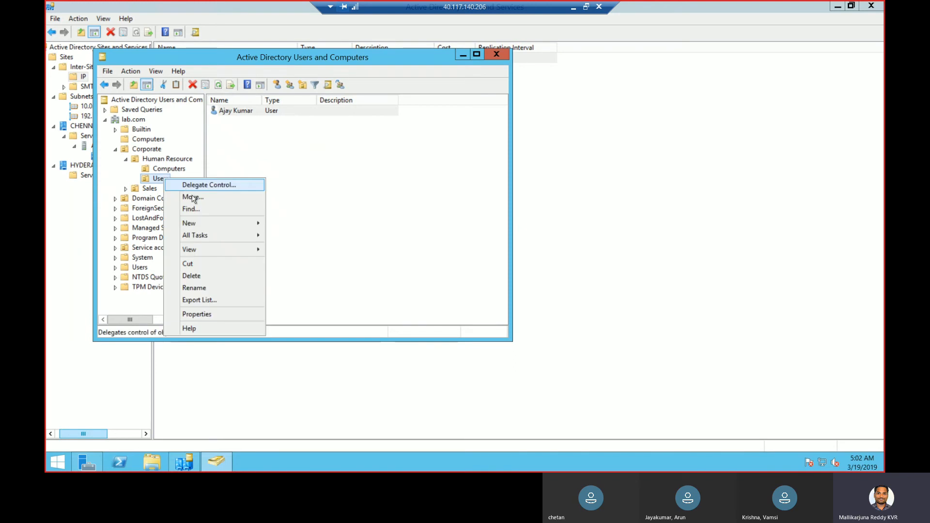
pyautogui.moveTo(214, 223)
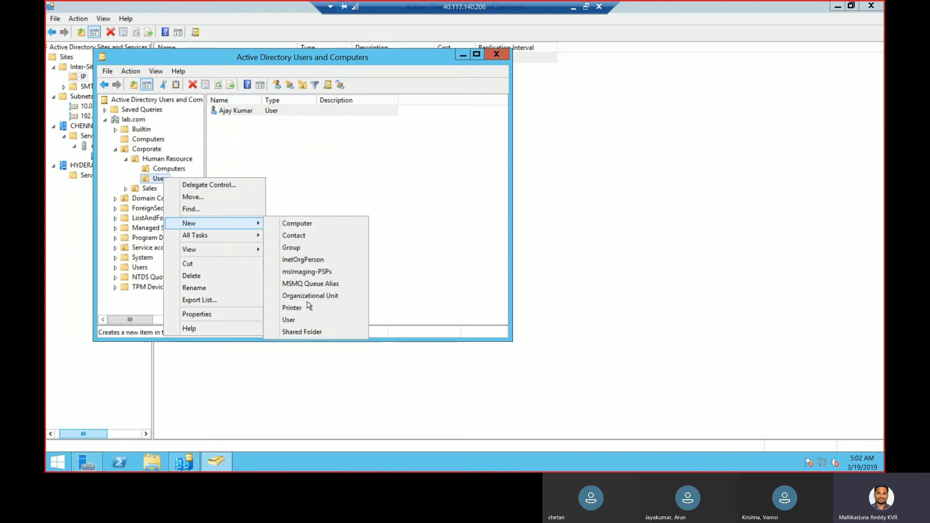
pyautogui.click(289, 320)
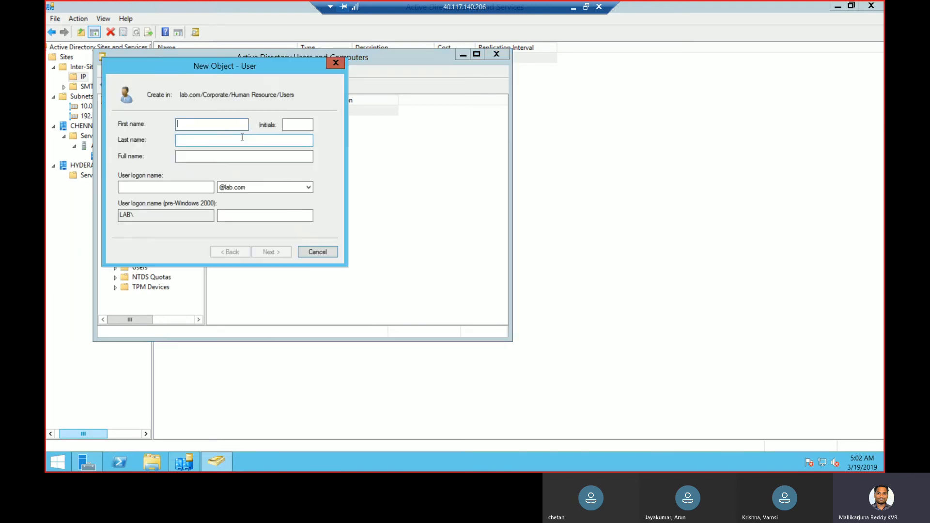
pyautogui.press('Tab')
pyautogui.press('Tab')
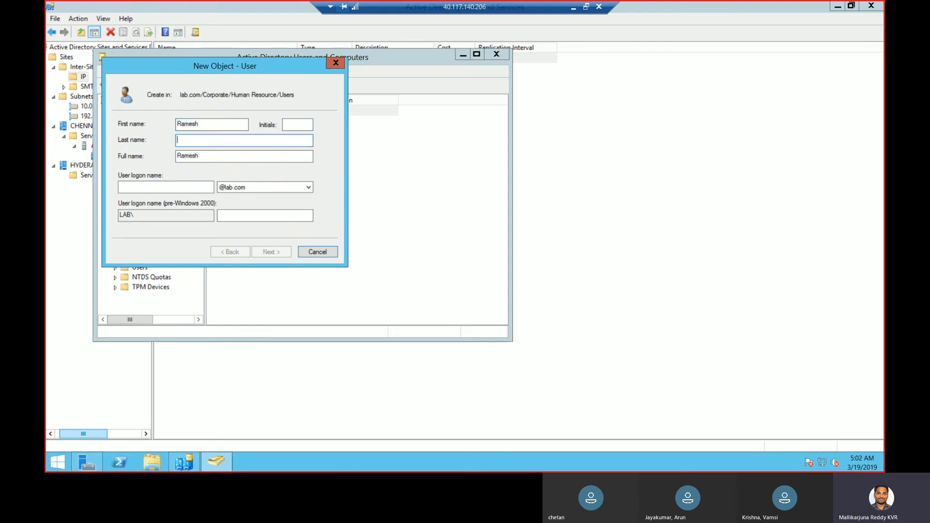
pyautogui.press('Tab')
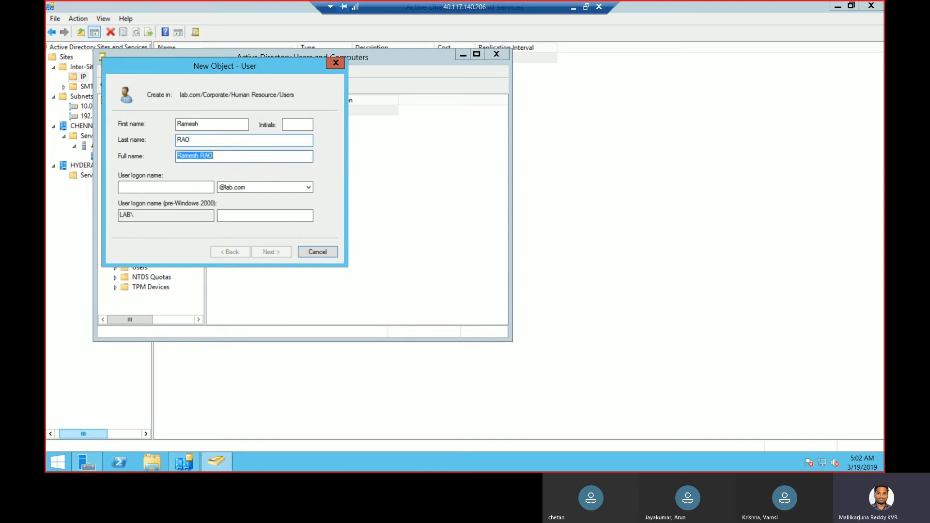
pyautogui.press('Tab')
pyautogui.write('R')
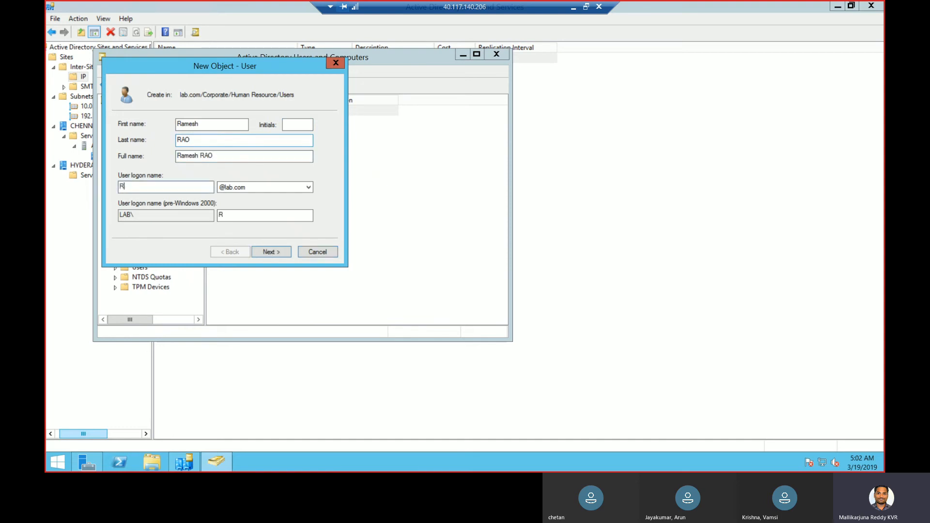
pyautogui.write('ameshR')
# Untick 'must change password at next logon', enter the password, and finish the wizard
pyautogui.click(266, 252)
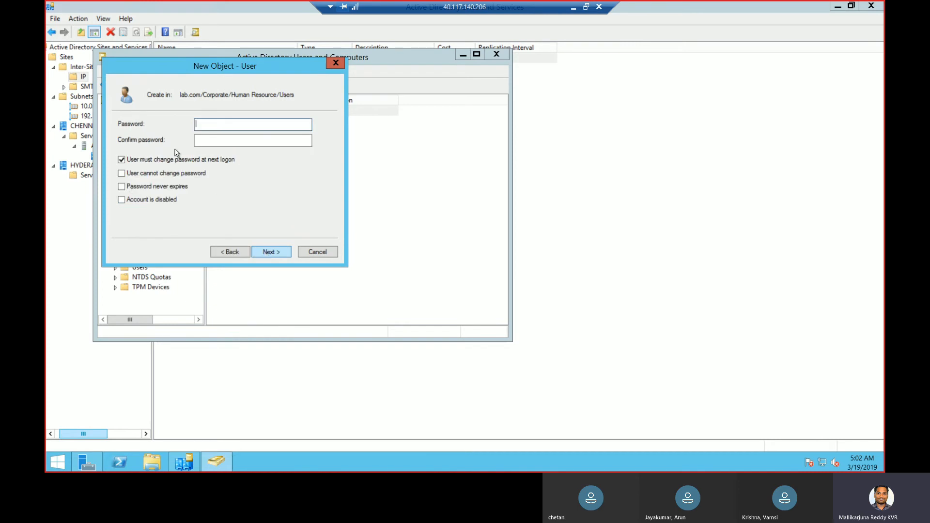
pyautogui.click(184, 162)
pyautogui.click(228, 126)
pyautogui.write('***')
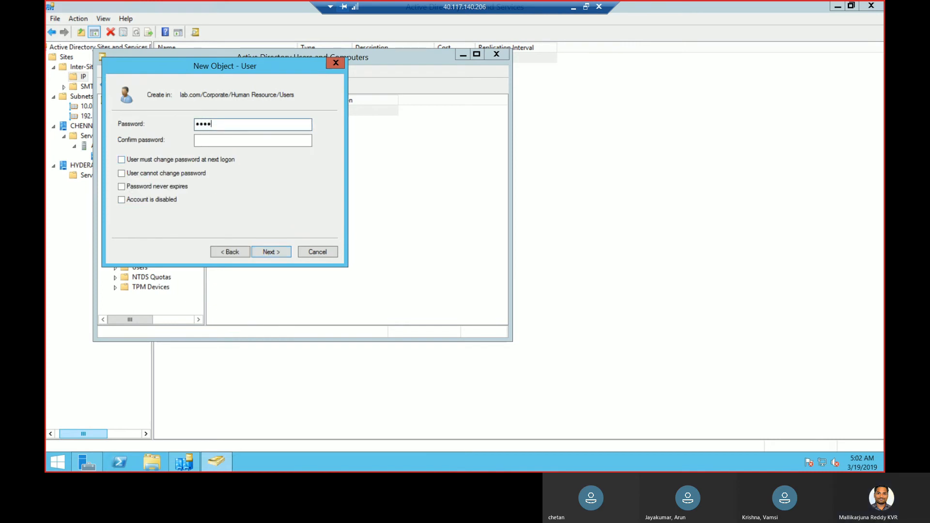
pyautogui.write('*******')
pyautogui.press('Tab')
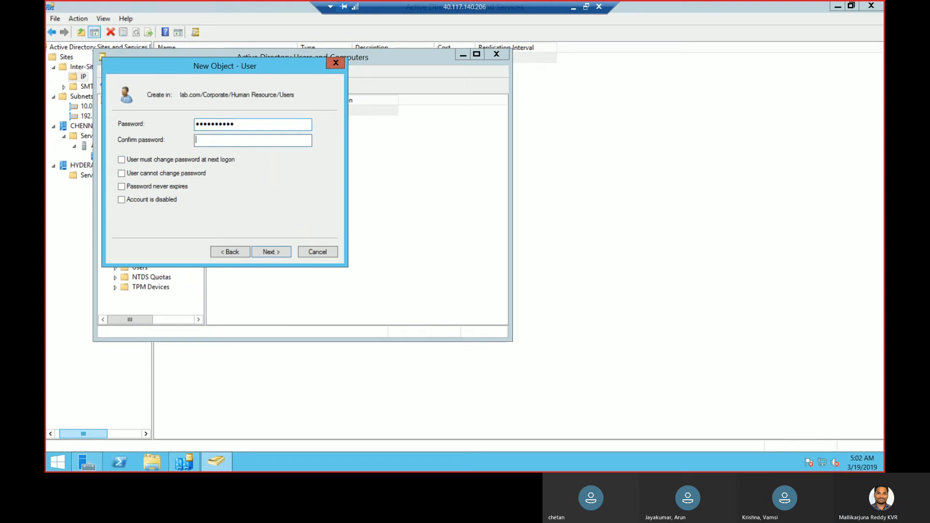
pyautogui.write('**********')
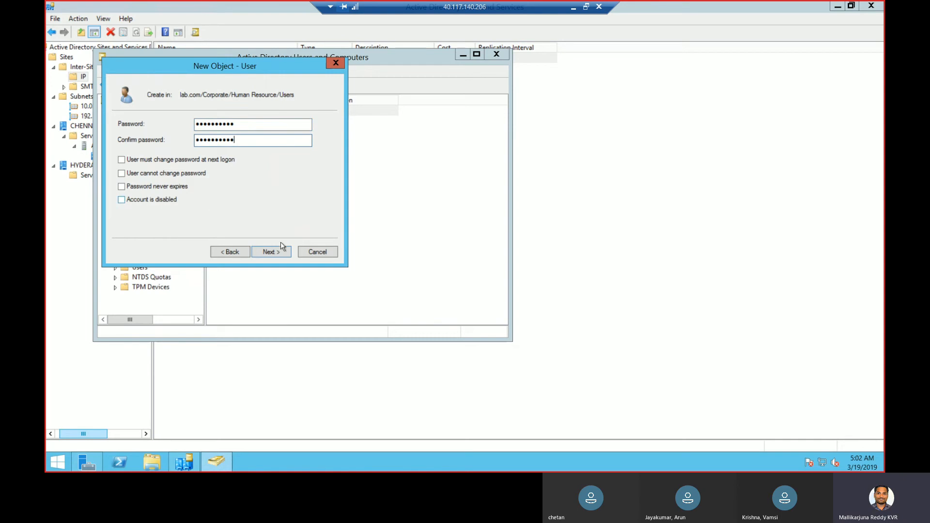
pyautogui.click(273, 252)
pyautogui.click(271, 252)
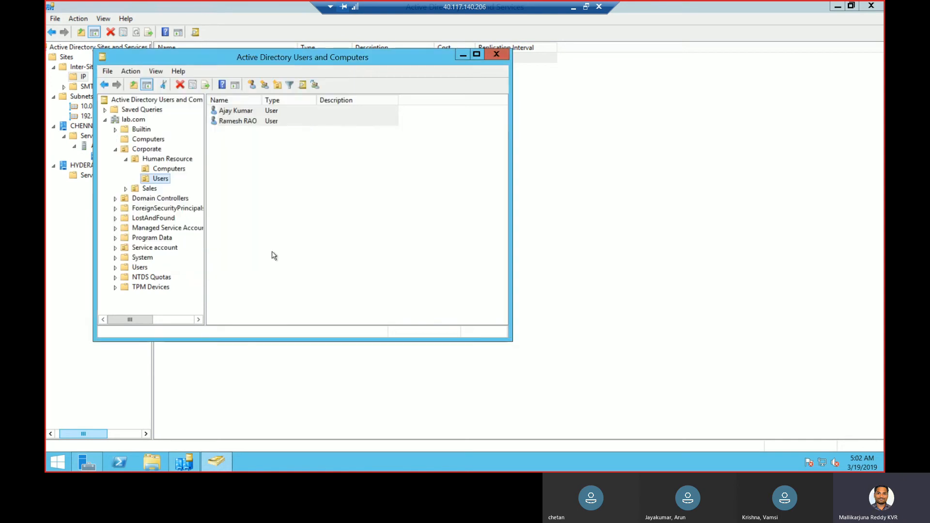
# Create the computer account Client1 in the Human Resource Computers OU
pyautogui.click(165, 169)
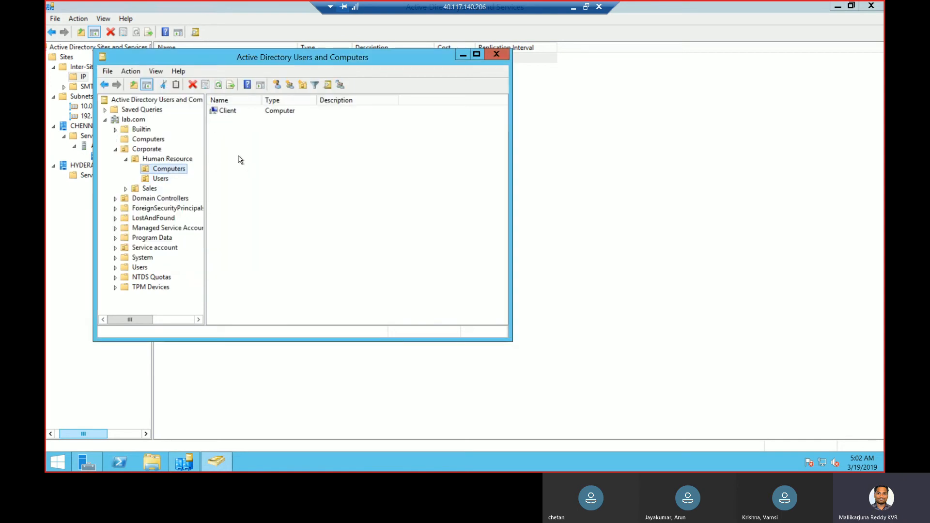
pyautogui.rightClick(239, 156)
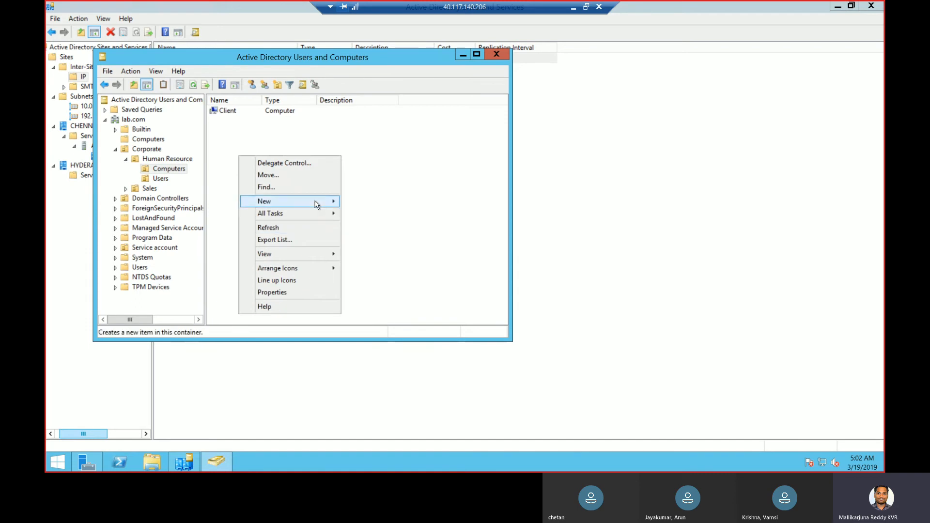
pyautogui.moveTo(315, 205)
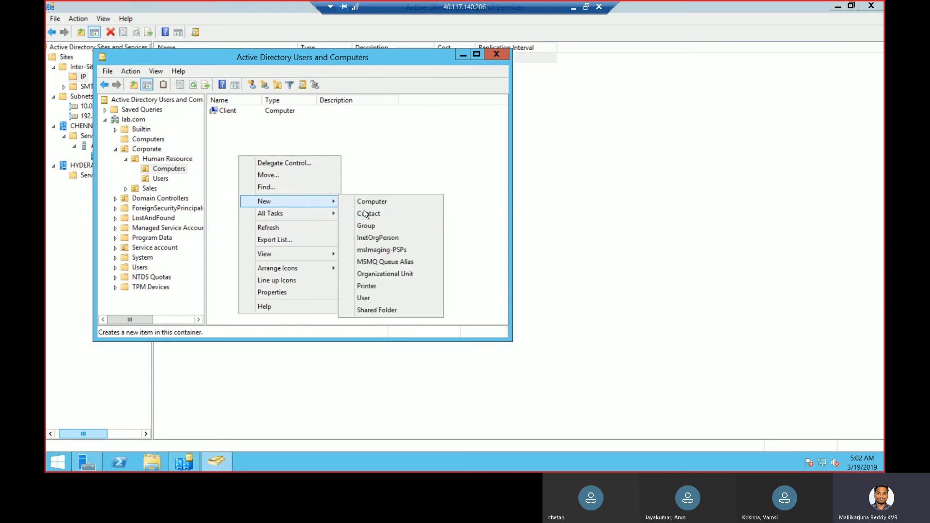
pyautogui.click(376, 202)
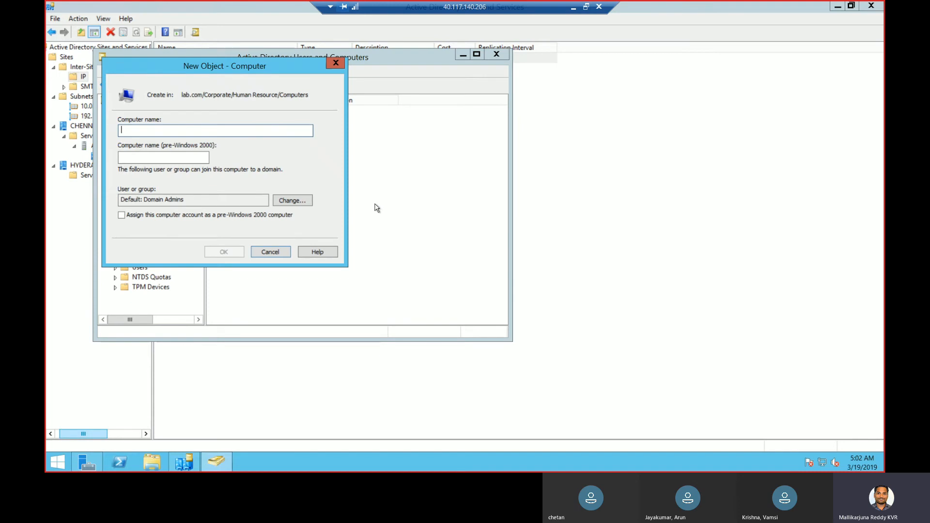
pyautogui.write('Client1')
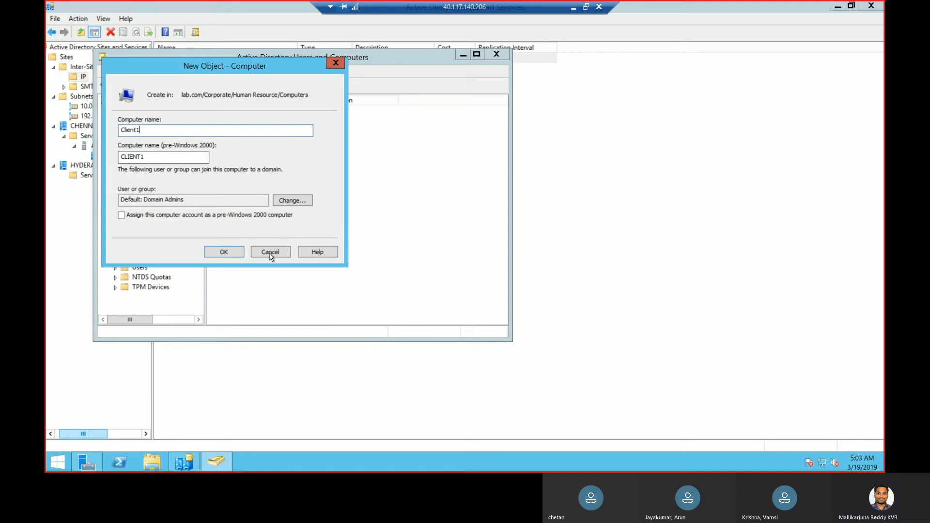
pyautogui.click(232, 255)
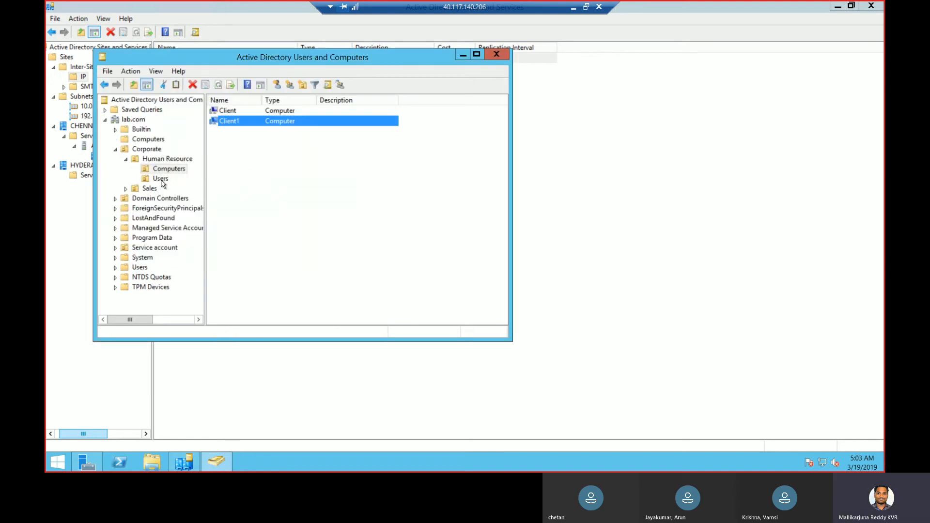
# Expand Sales and create a computer account named Sales1 in its computers OU
pyautogui.click(125, 188)
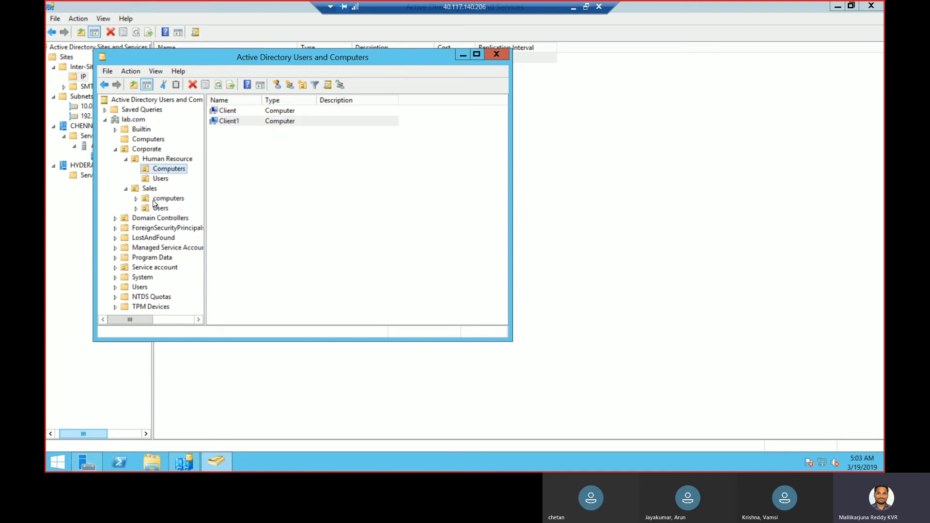
pyautogui.click(154, 200)
pyautogui.rightClick(155, 202)
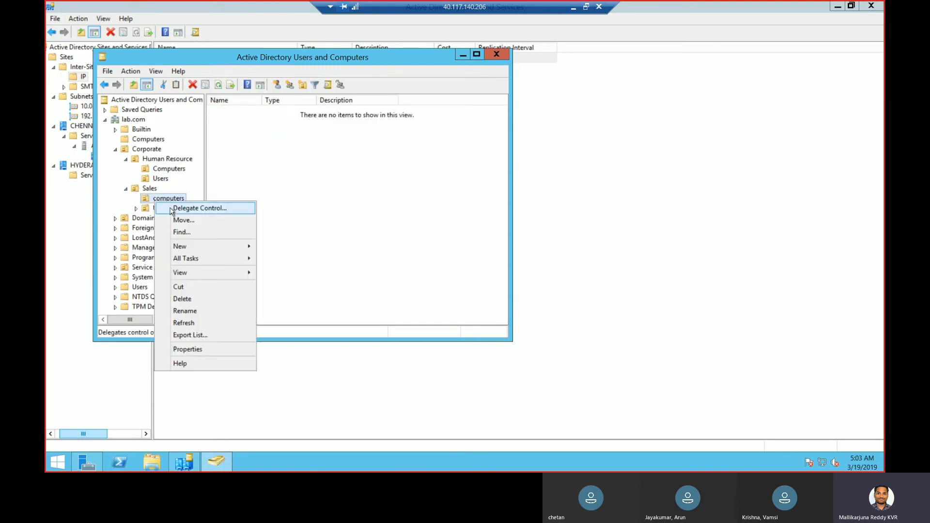
pyautogui.moveTo(188, 250)
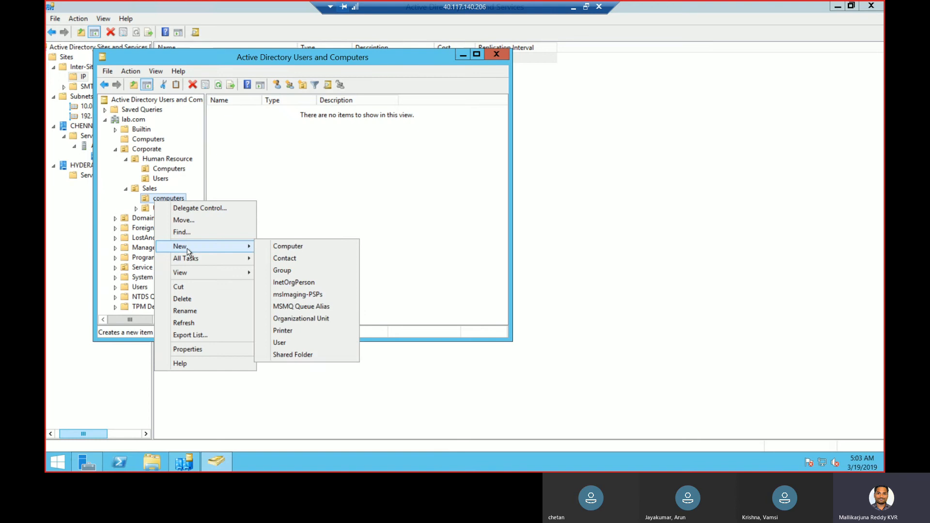
pyautogui.click(289, 246)
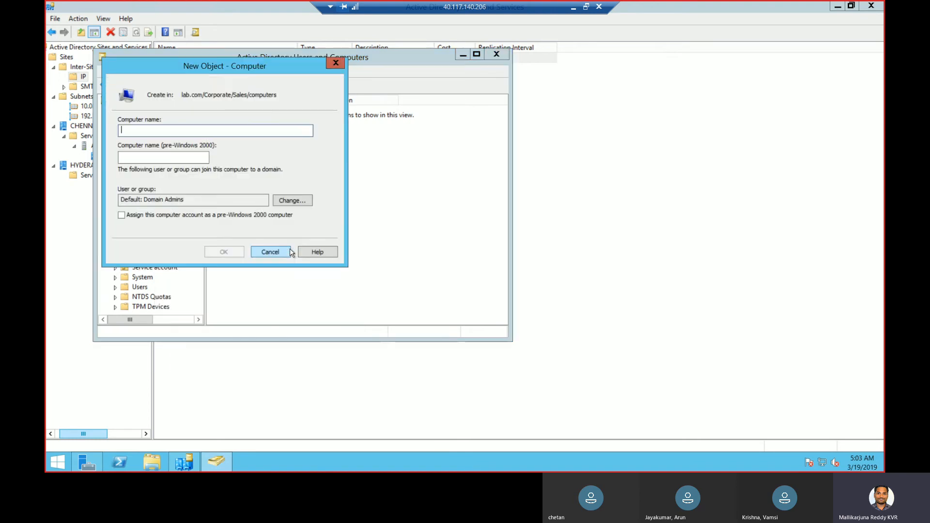
pyautogui.write('S')
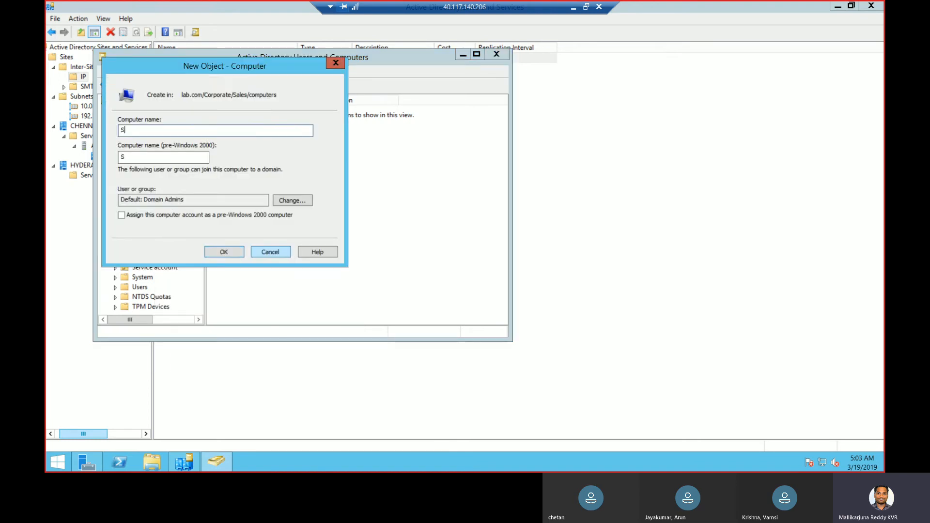
pyautogui.write('ales1')
pyautogui.click(228, 252)
# Create a second computer account, Sales2, in the Sales computers OU
pyautogui.rightClick(180, 198)
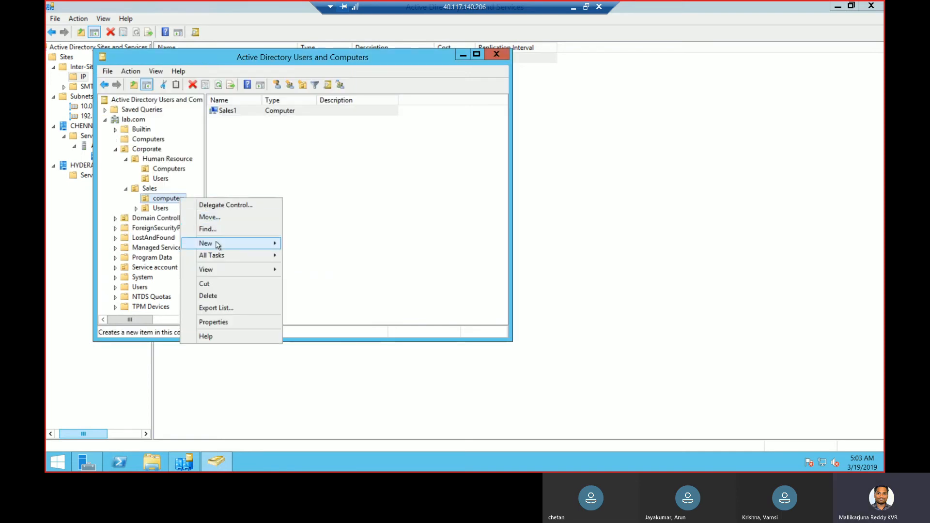
pyautogui.moveTo(216, 242)
pyautogui.click(314, 244)
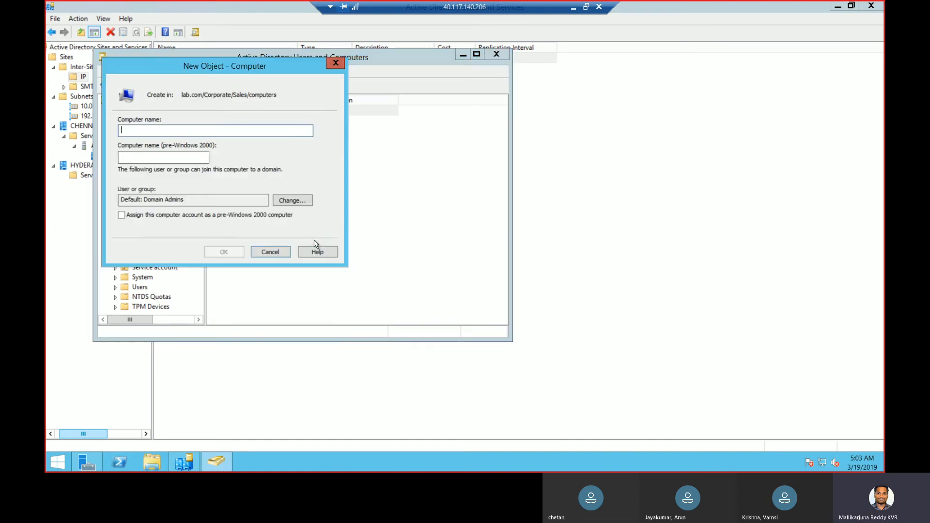
pyautogui.write('Sales2')
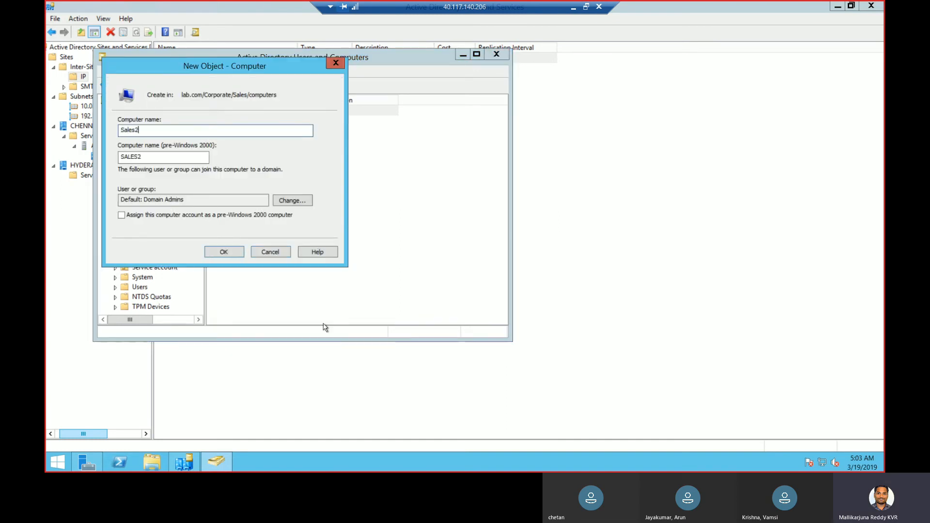
pyautogui.click(235, 249)
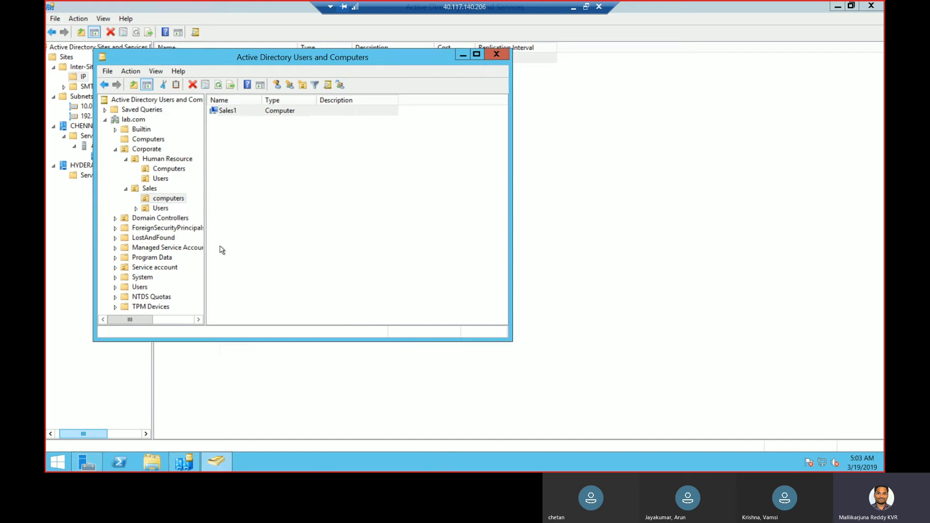
pyautogui.click(160, 208)
# Start a new user in Sales Users and enter its first, last and logon names
pyautogui.rightClick(161, 208)
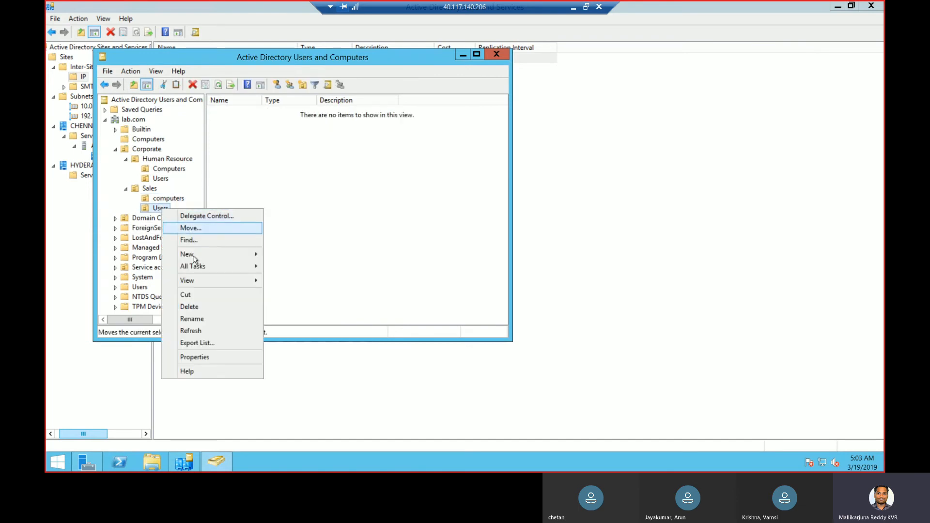
pyautogui.moveTo(193, 255)
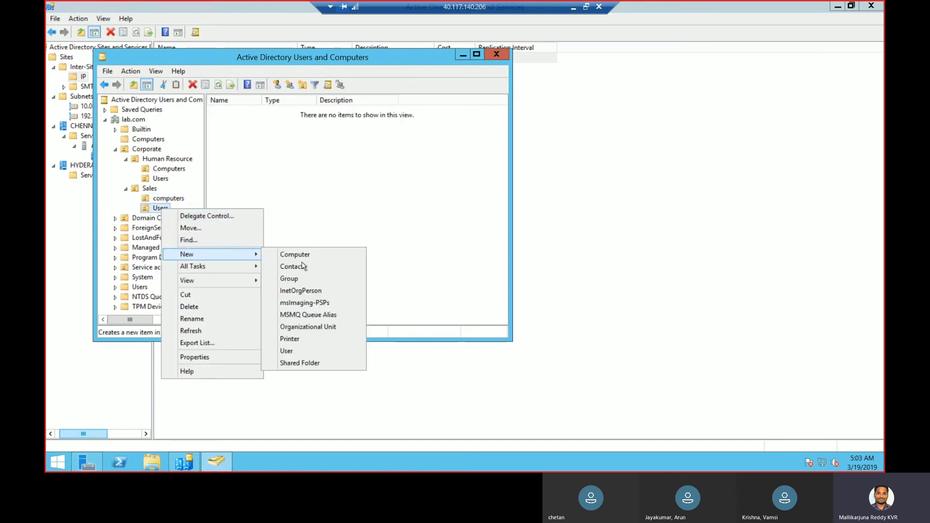
pyautogui.click(290, 351)
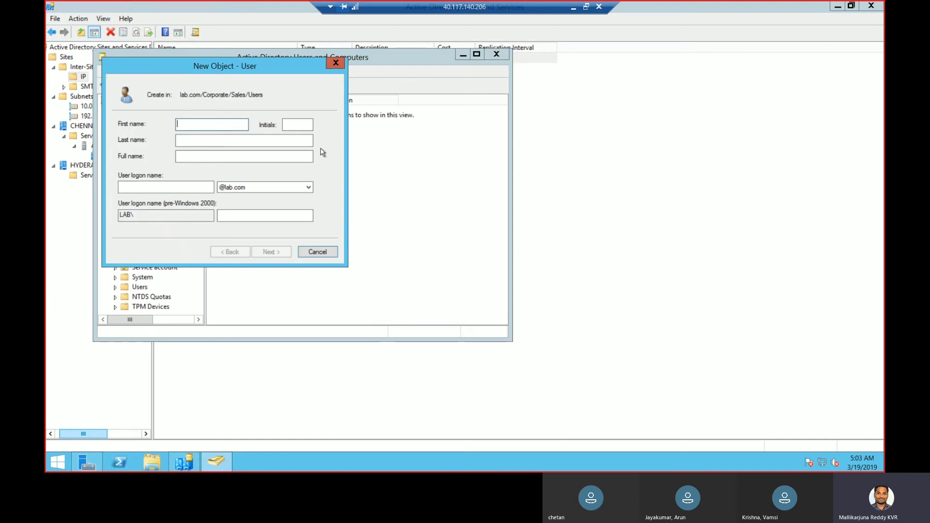
pyautogui.press('Tab')
pyautogui.press('Tab')
pyautogui.hotkey('shift', 'Tab')
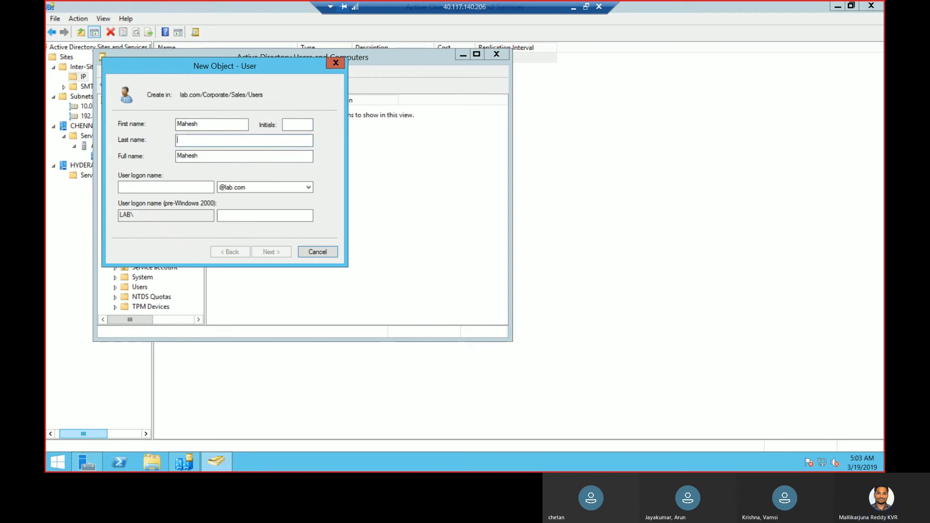
pyautogui.press('Tab')
pyautogui.click(181, 187)
pyautogui.write('M')
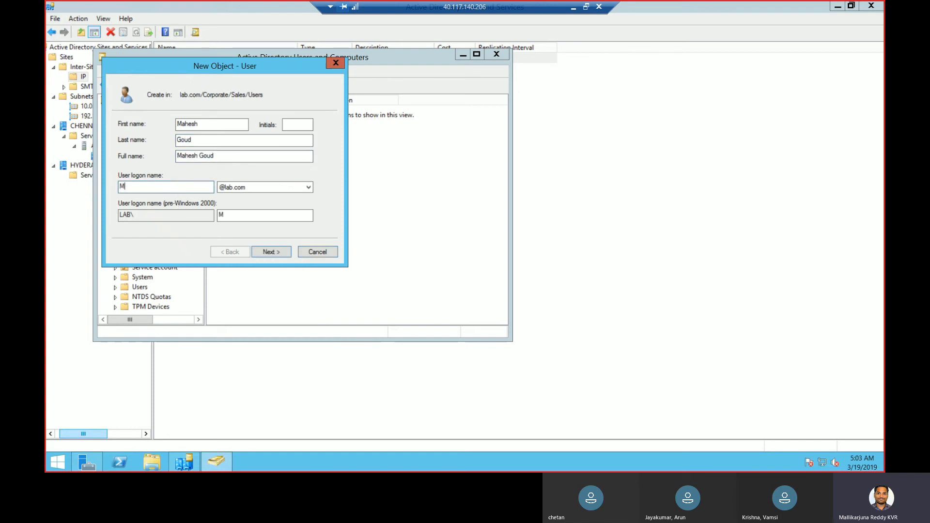
pyautogui.write('ahesh')
# Untick 'must change password at next logon', set the password, and finish the wizard
pyautogui.click(271, 252)
pyautogui.click(175, 161)
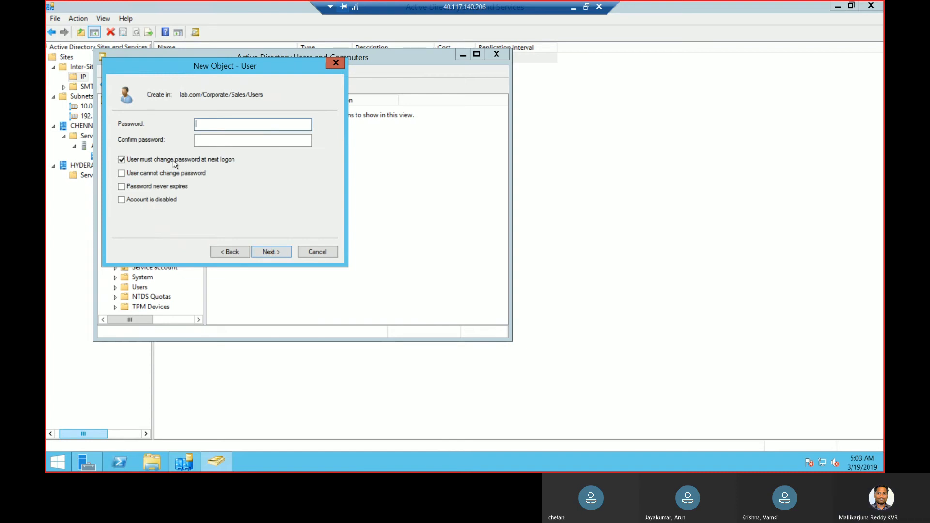
pyautogui.click(239, 127)
pyautogui.write('****')
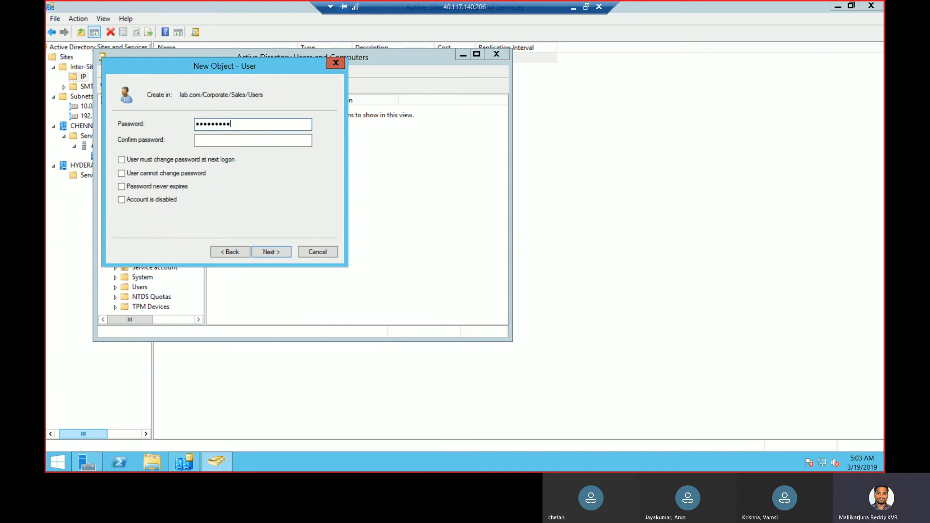
pyautogui.click(254, 137)
pyautogui.click(266, 251)
pyautogui.click(266, 250)
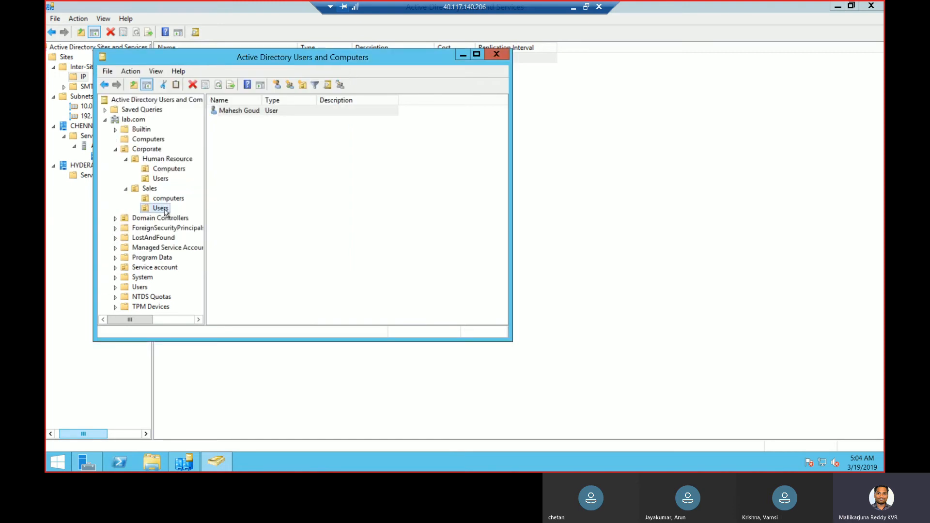
# Start a new user in the Sales Users OU and enter the first, last and logon names
pyautogui.rightClick(166, 209)
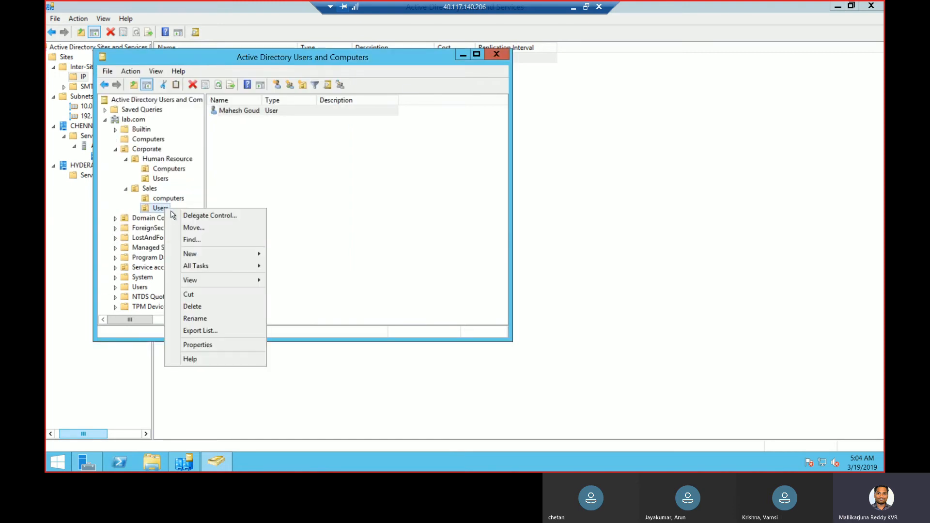
pyautogui.click(190, 253)
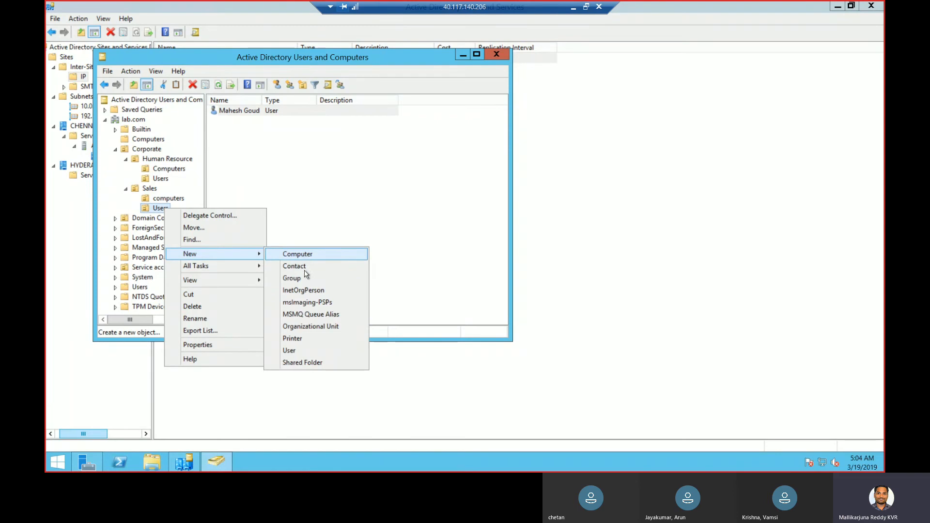
pyautogui.click(301, 350)
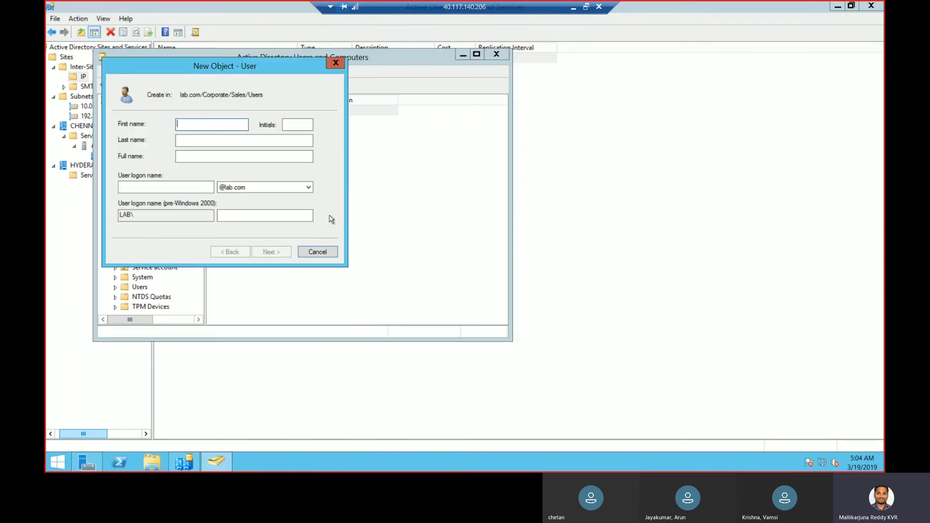
pyautogui.press('Tab')
pyautogui.press('Tab')
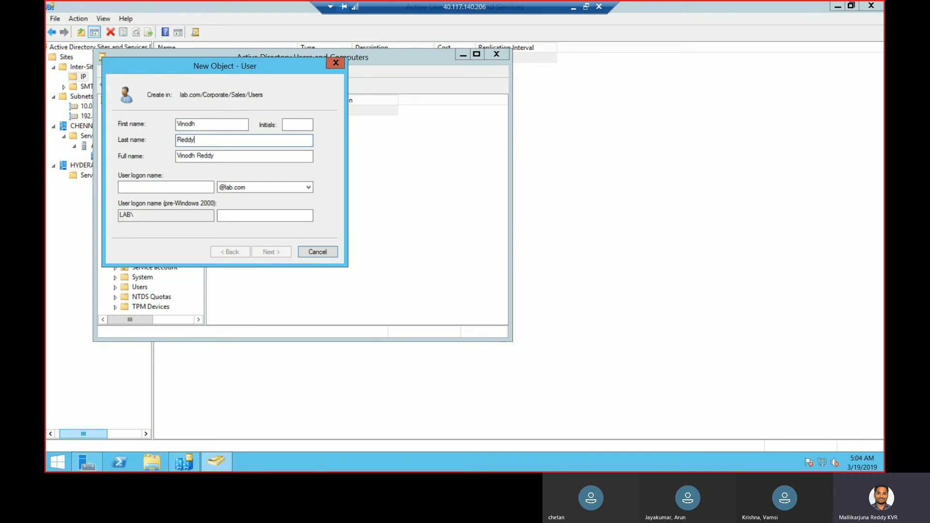
pyautogui.press('Tab')
pyautogui.press('Tab')
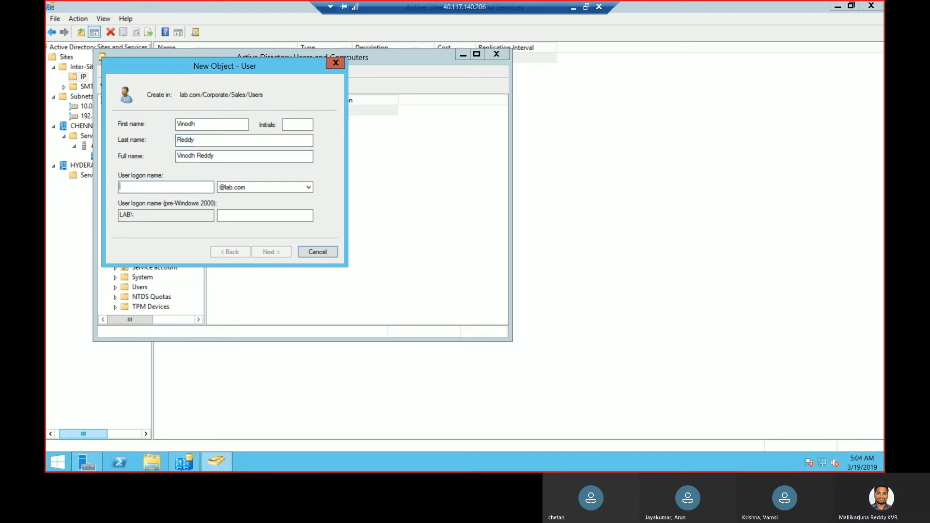
pyautogui.write('VindohR')
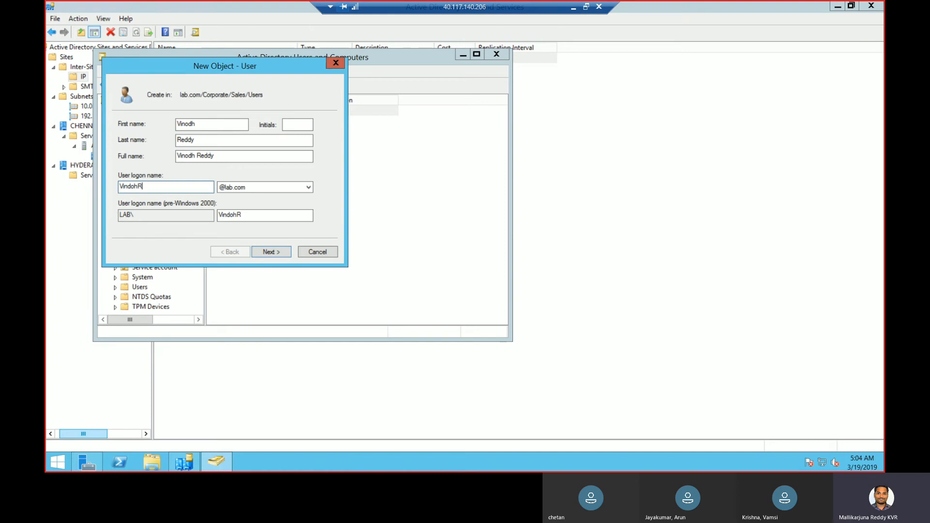
# Set and confirm the account password, turn off the forced change at next logon, and finish
pyautogui.click(267, 250)
pyautogui.write('Pa')
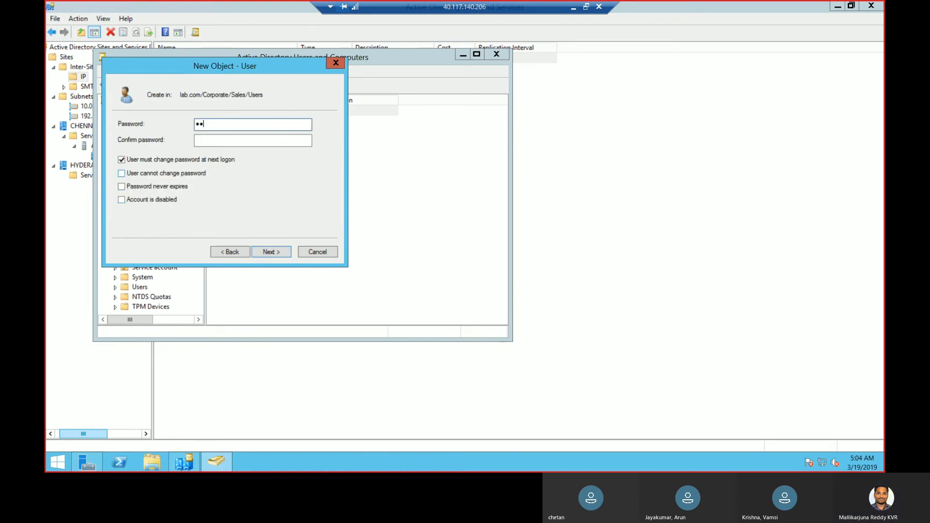
pyautogui.write('ssword@1')
pyautogui.press('Tab')
pyautogui.write('Pa')
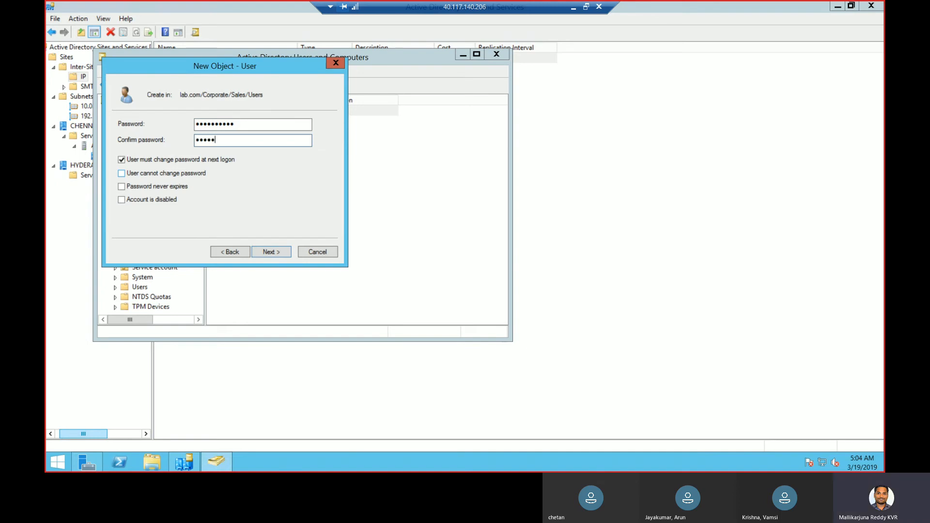
pyautogui.click(180, 160)
pyautogui.click(270, 252)
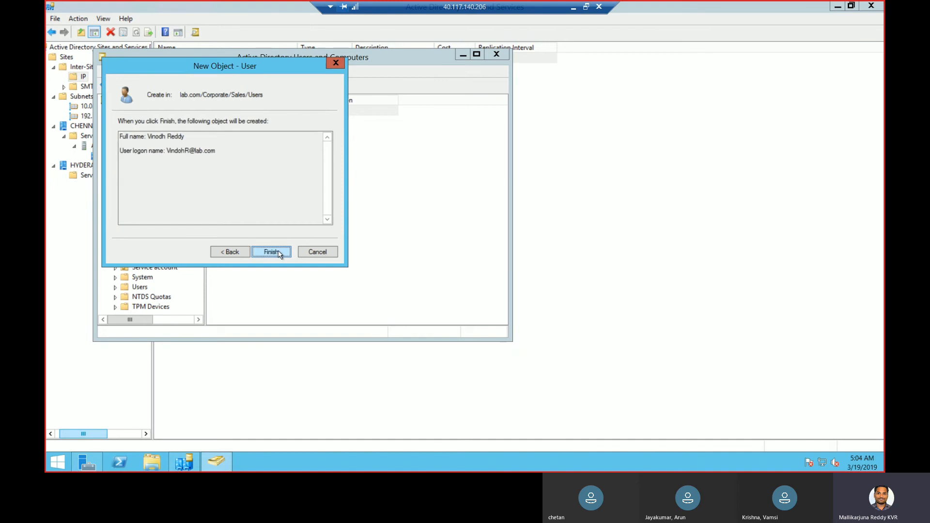
pyautogui.click(272, 252)
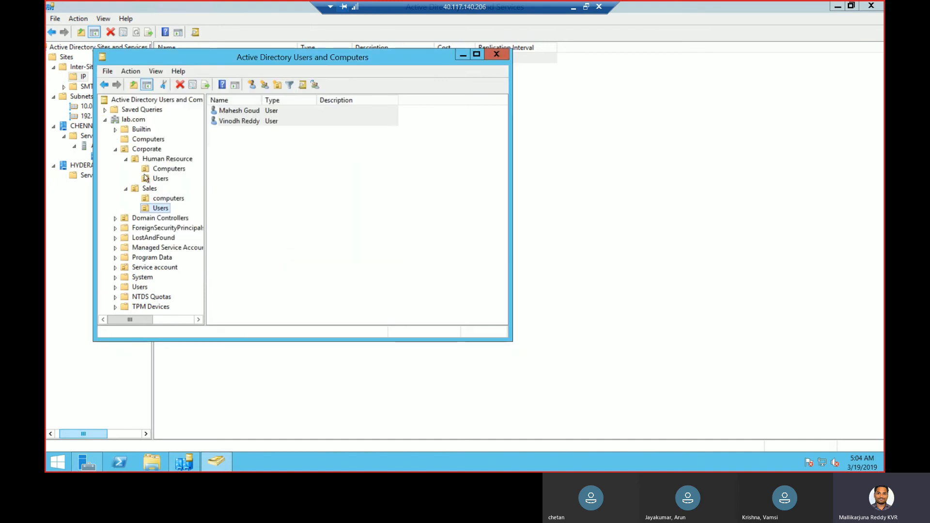
# Collapse the Corporate OU and open the New Object - Group dialog for lab.com
pyautogui.click(116, 150)
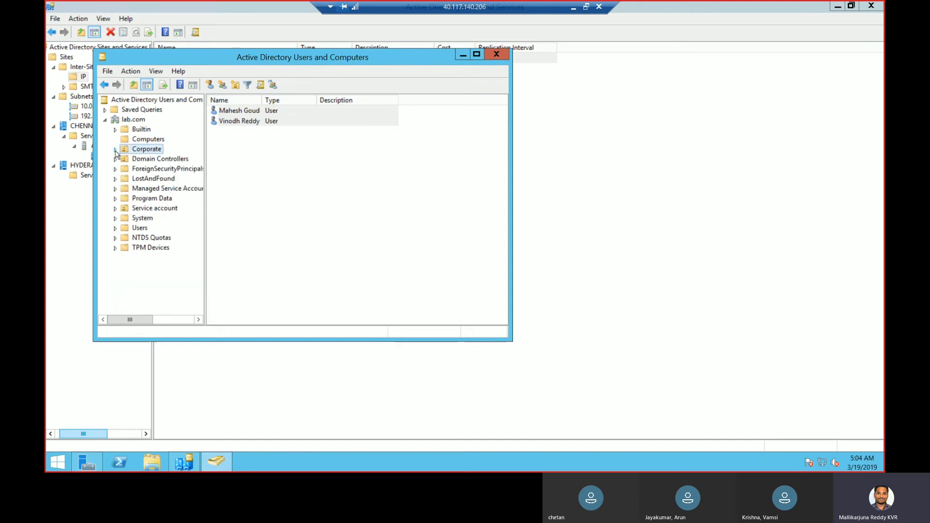
pyautogui.rightClick(136, 120)
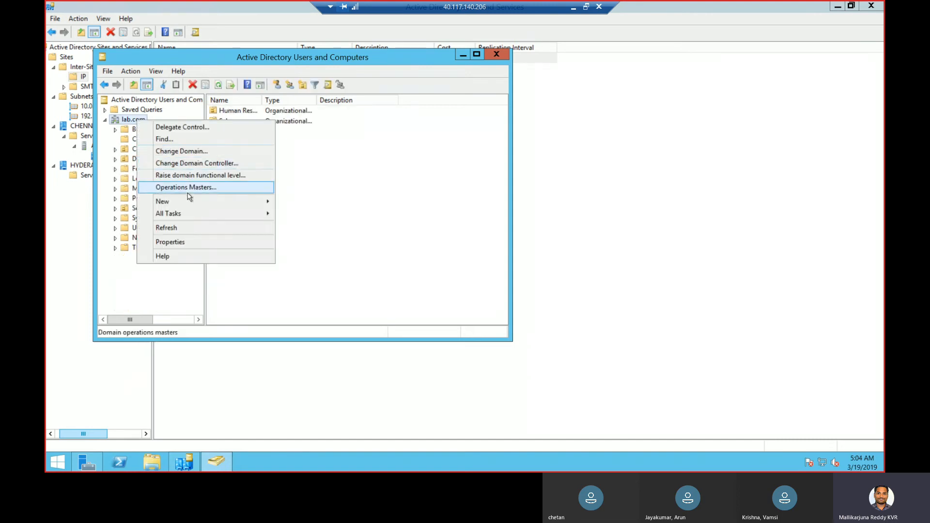
pyautogui.moveTo(189, 201)
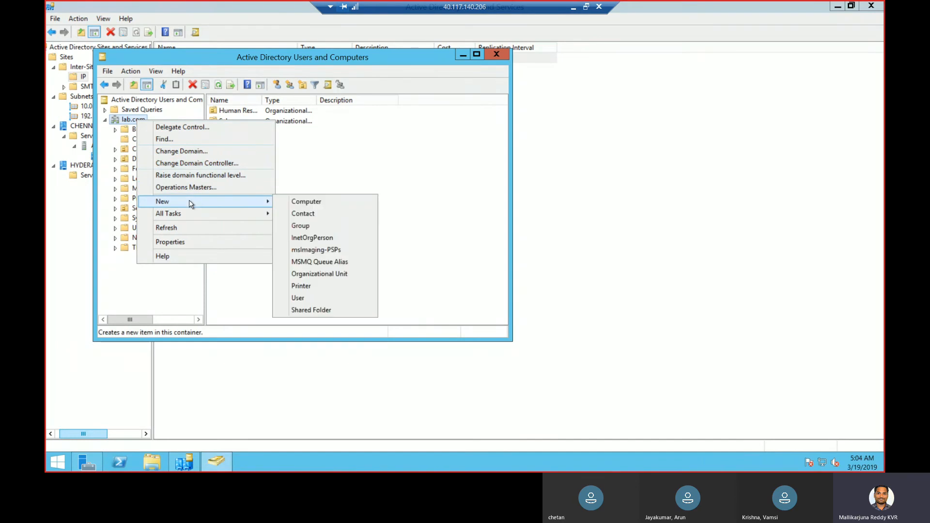
pyautogui.click(301, 227)
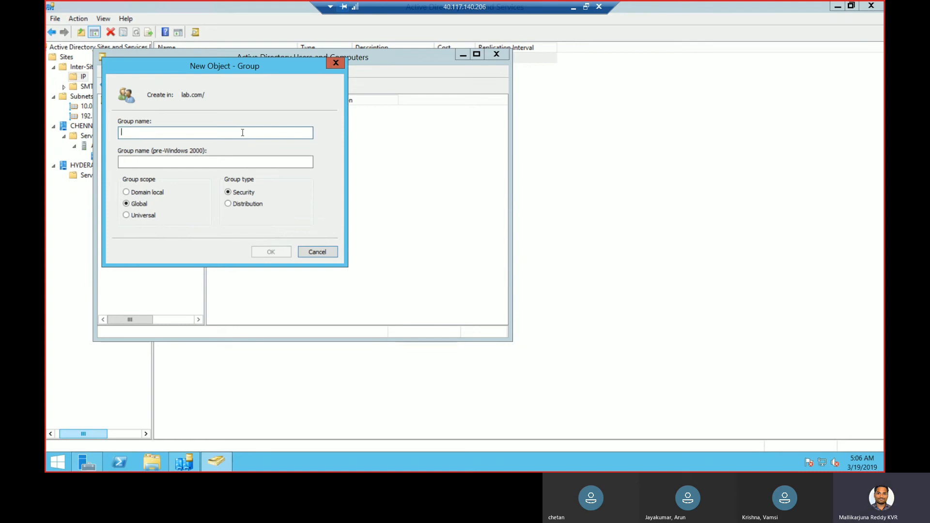
# Create the 'Access List' security group in lab.com and browse the domain's contents
pyautogui.write('A')
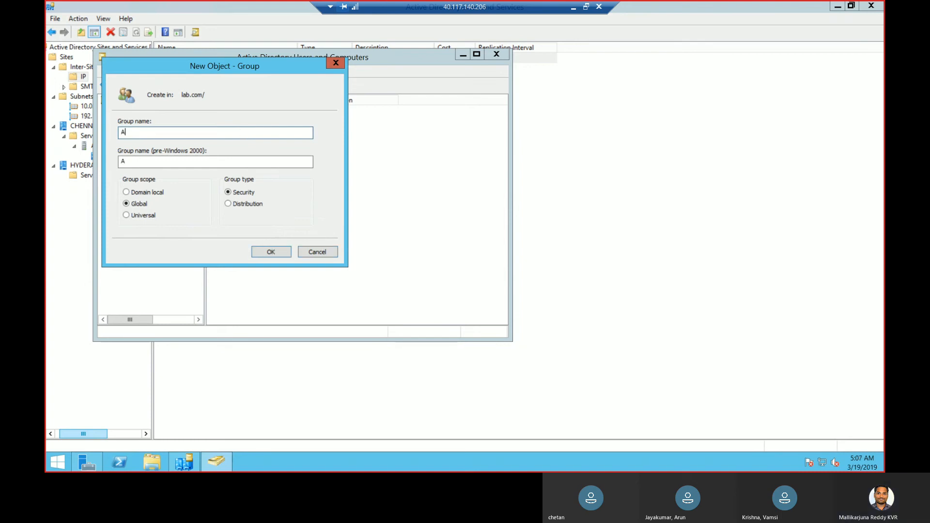
pyautogui.write('ccess List')
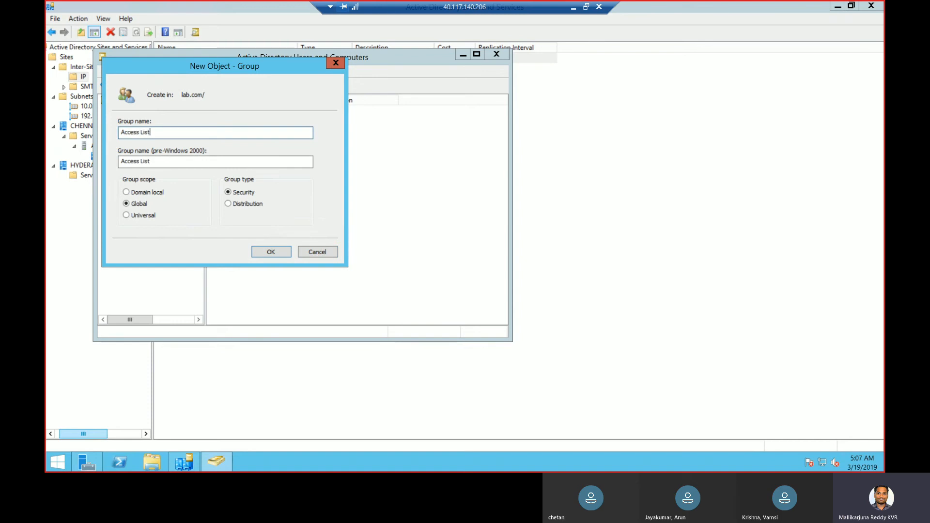
pyautogui.click(269, 252)
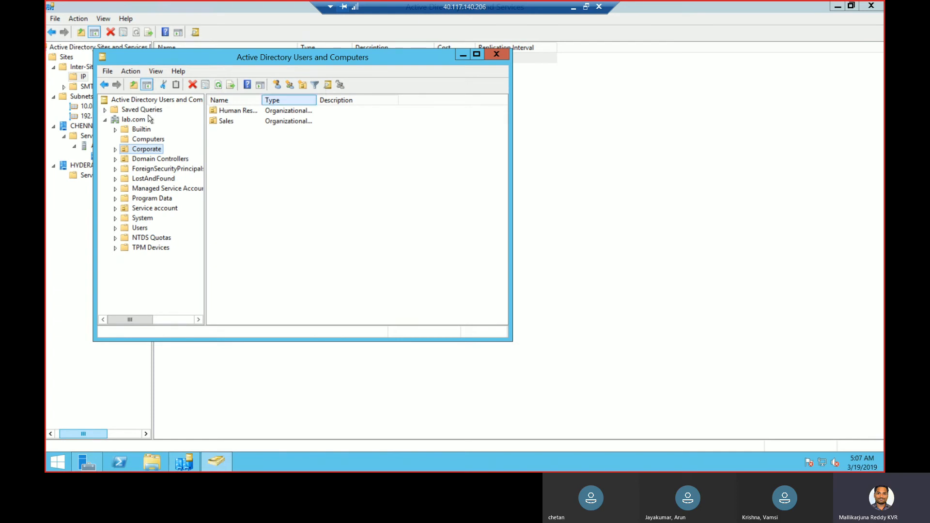
pyautogui.click(132, 119)
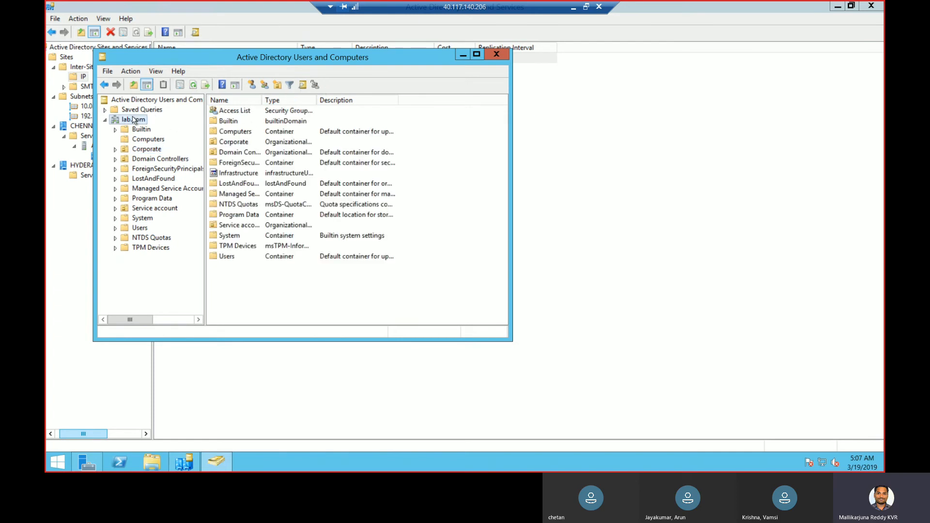
pyautogui.click(303, 85)
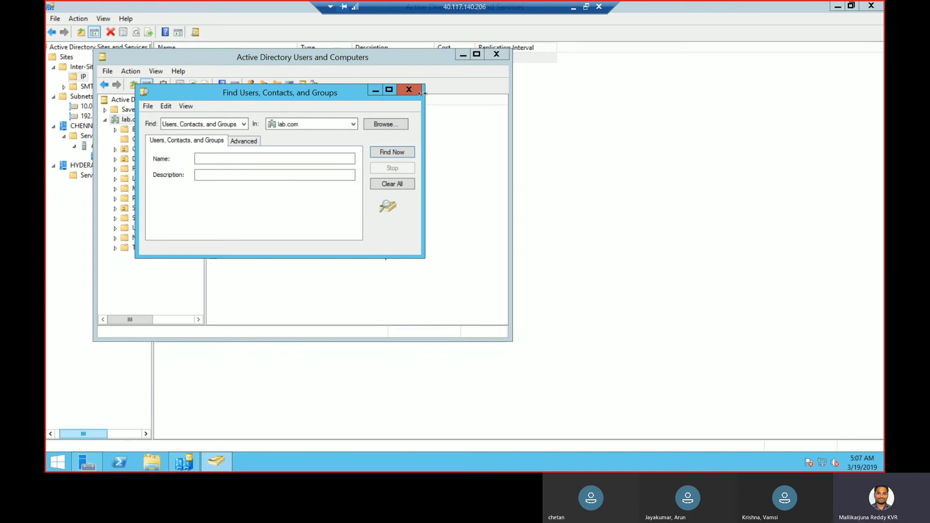
pyautogui.click(409, 90)
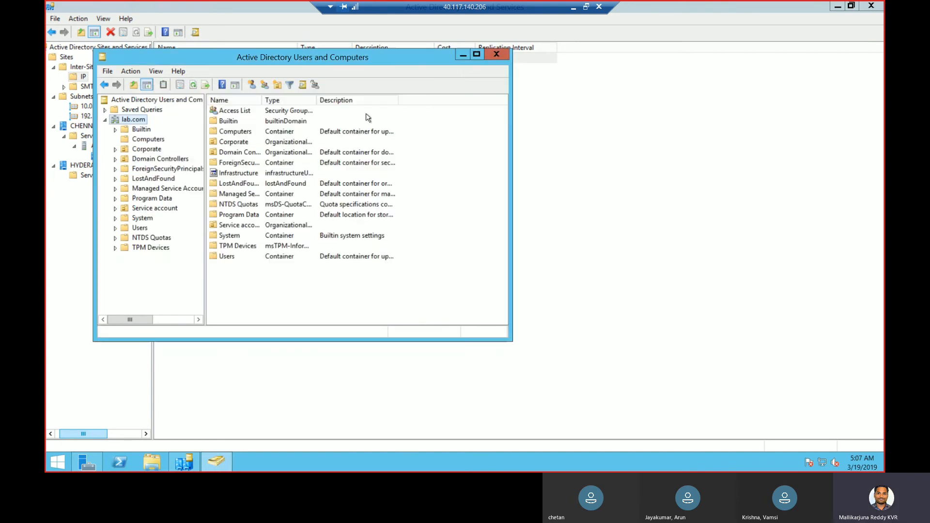
# Check the Access List group's properties, then delete the group and confirm
pyautogui.doubleClick(236, 111)
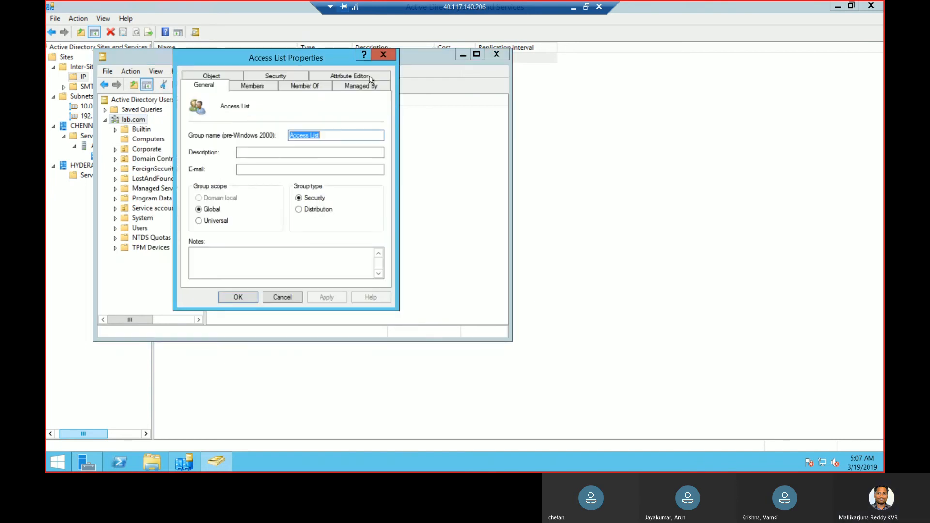
pyautogui.click(383, 54)
pyautogui.rightClick(261, 115)
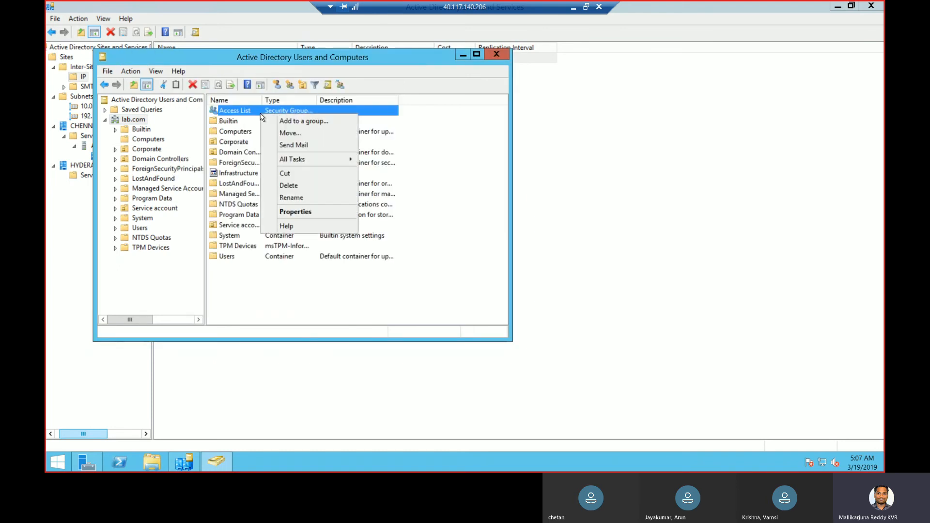
pyautogui.click(310, 187)
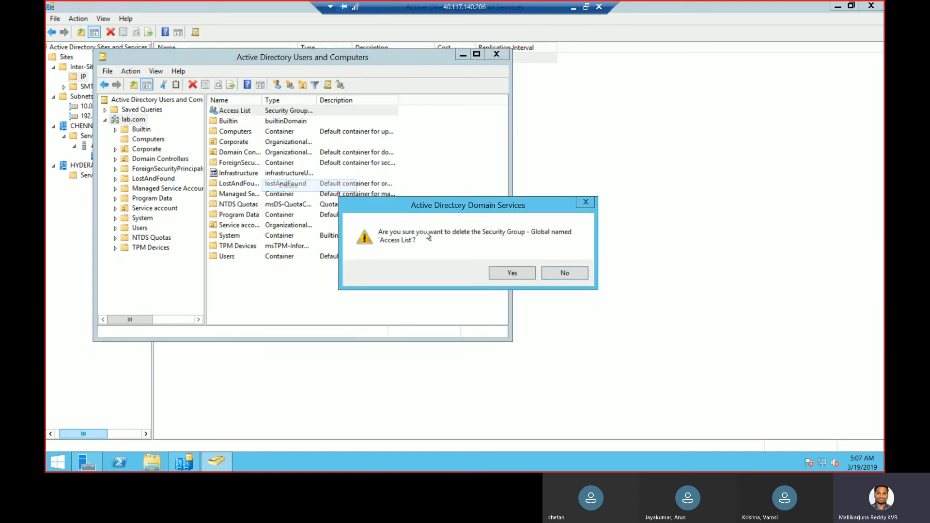
pyautogui.click(521, 277)
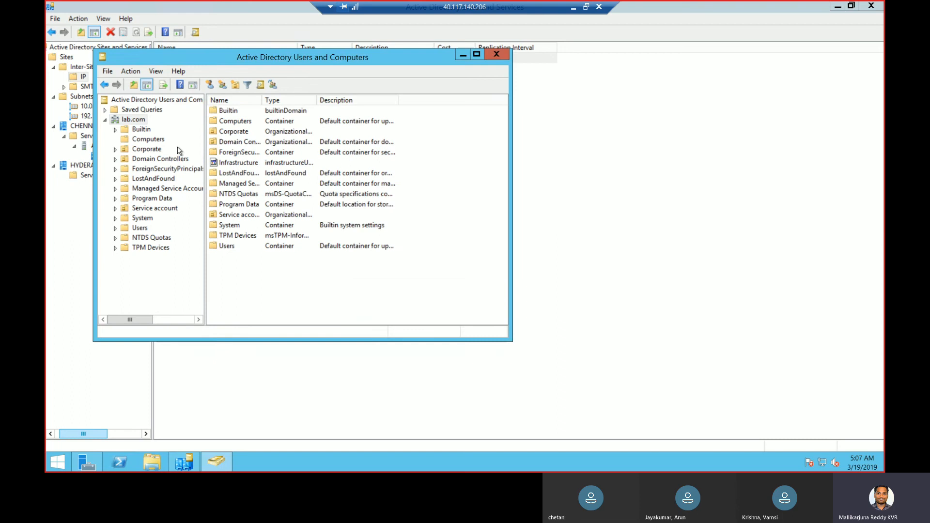
# Create a 'Corporate Groups' organizational unit under lab.com
pyautogui.rightClick(131, 118)
pyautogui.moveTo(200, 205)
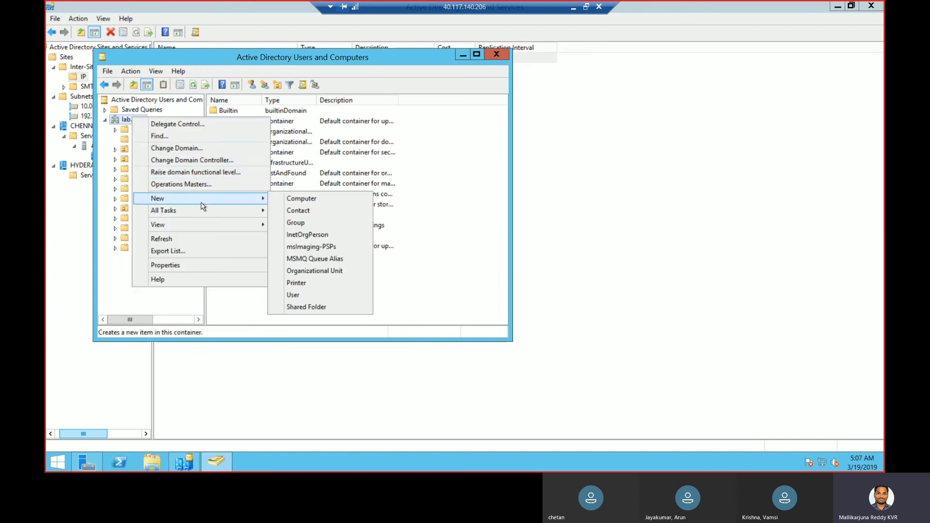
pyautogui.click(310, 272)
pyautogui.write('Finan')
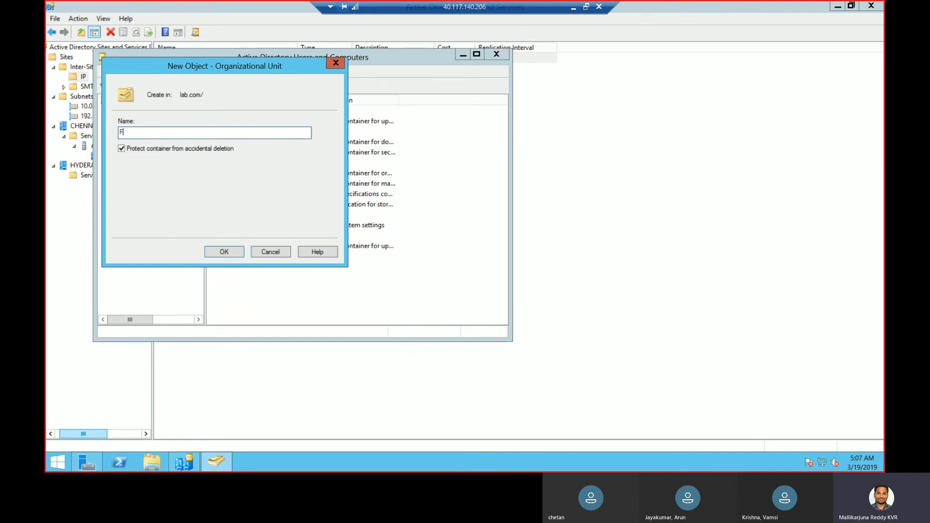
pyautogui.press('BackSpace')
pyautogui.press('BackSpace')
pyautogui.press('BackSpace')
pyautogui.press('BackSpace')
pyautogui.press('BackSpace')
pyautogui.write('Corporate Groups')
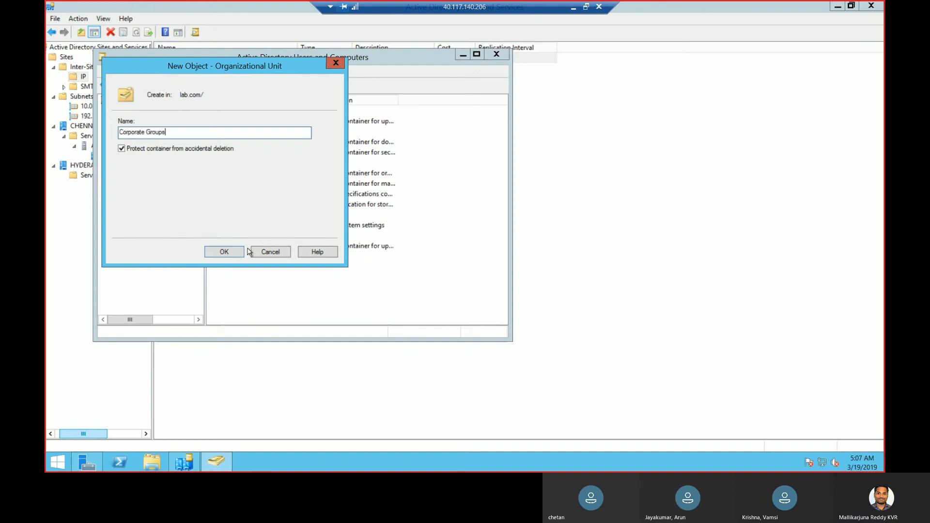
pyautogui.click(234, 252)
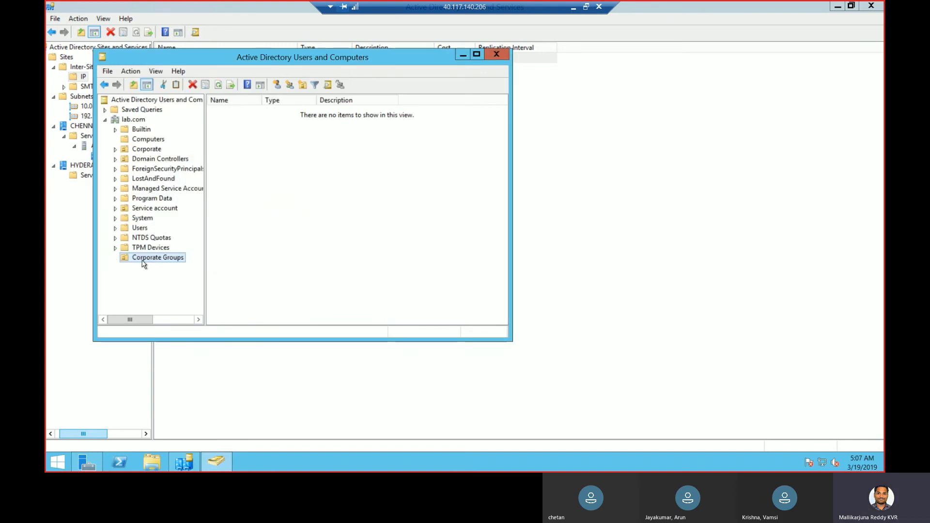
# Add a 'user access' group inside Corporate Groups
pyautogui.rightClick(143, 259)
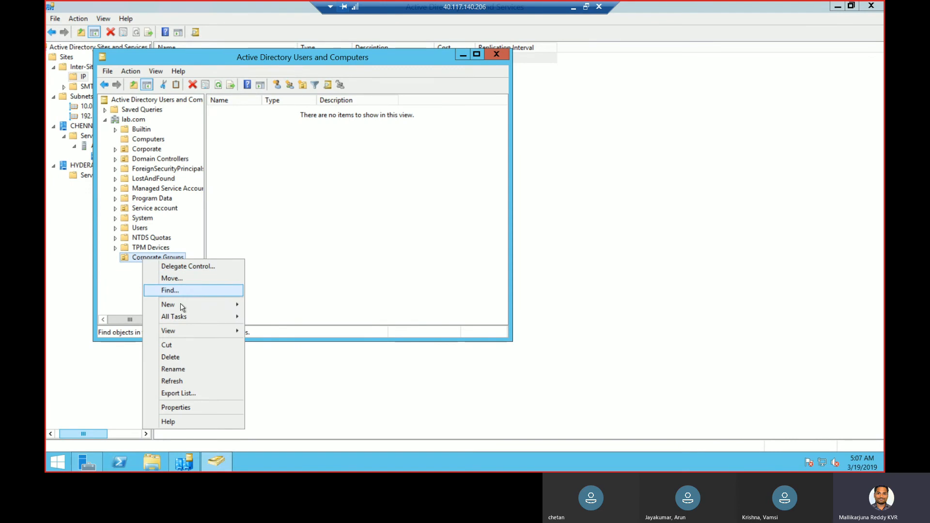
pyautogui.moveTo(191, 305)
pyautogui.click(270, 329)
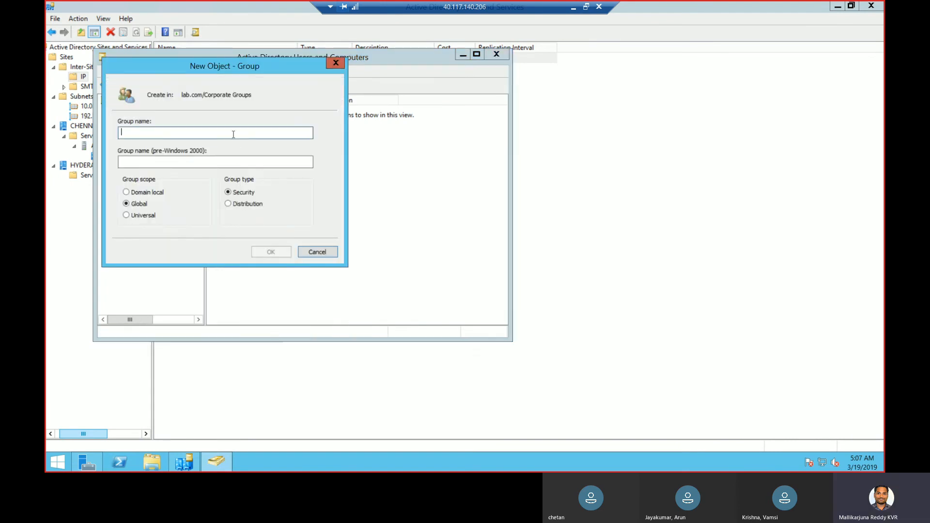
pyautogui.write('Acco')
pyautogui.press('BackSpace')
pyautogui.press('BackSpace')
pyautogui.press('BackSpace')
pyautogui.press('BackSpace')
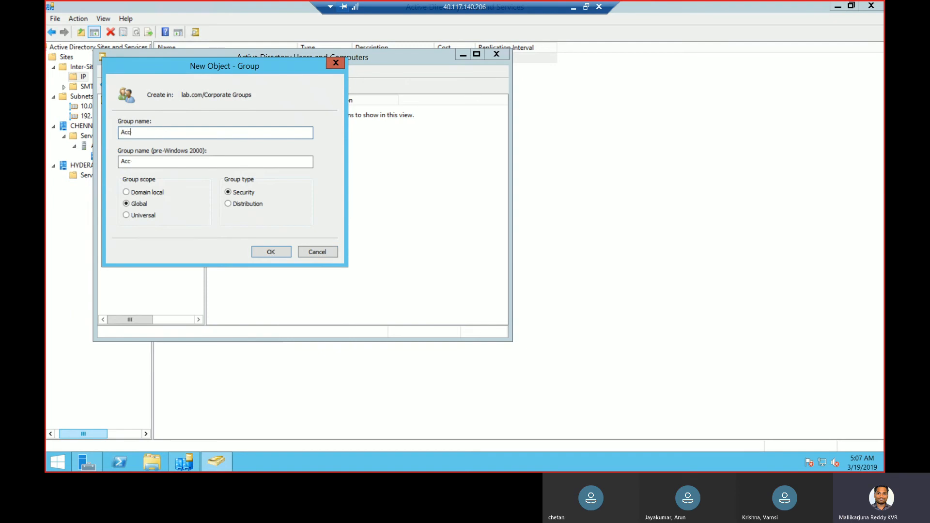
pyautogui.write('user access')
pyautogui.click(268, 250)
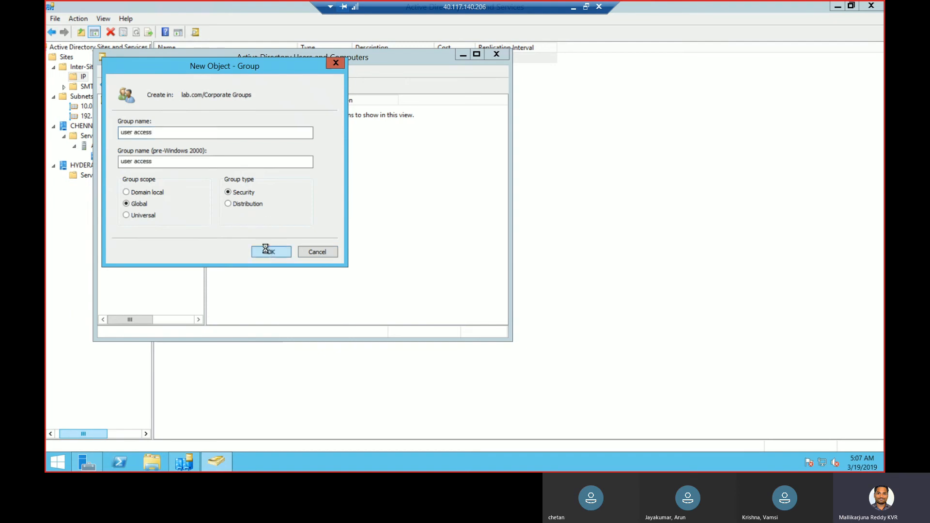
# Add a second group named 'computers access' inside Corporate Groups
pyautogui.rightClick(170, 263)
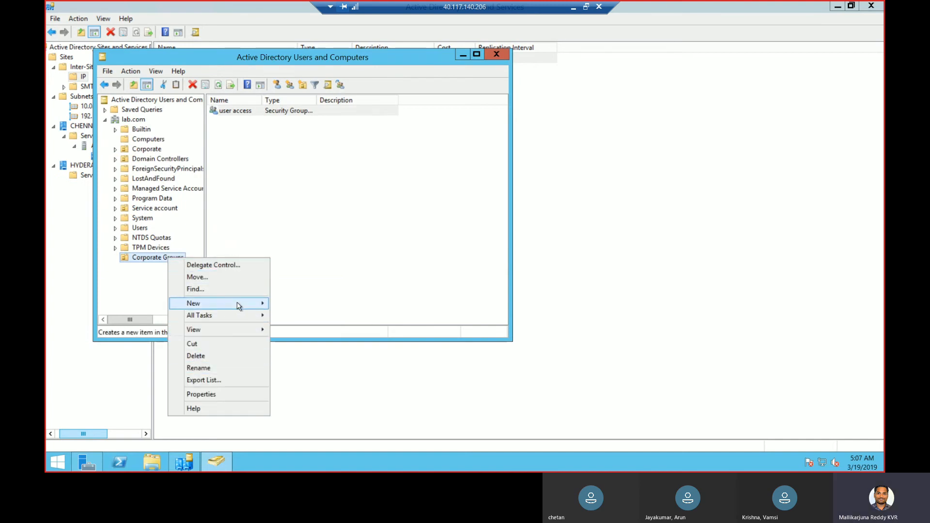
pyautogui.moveTo(240, 306)
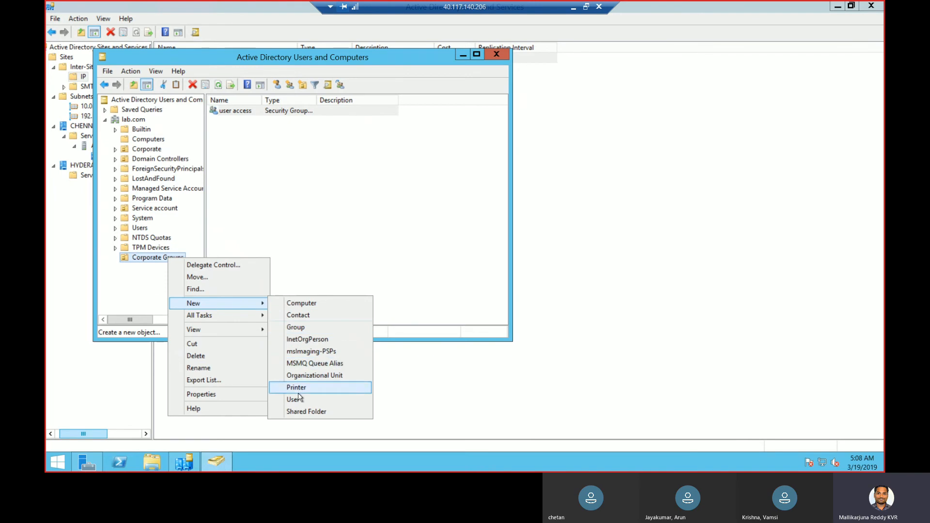
pyautogui.click(313, 327)
pyautogui.write('co')
pyautogui.press('BackSpace')
pyautogui.press('BackSpace')
pyautogui.write('computers access')
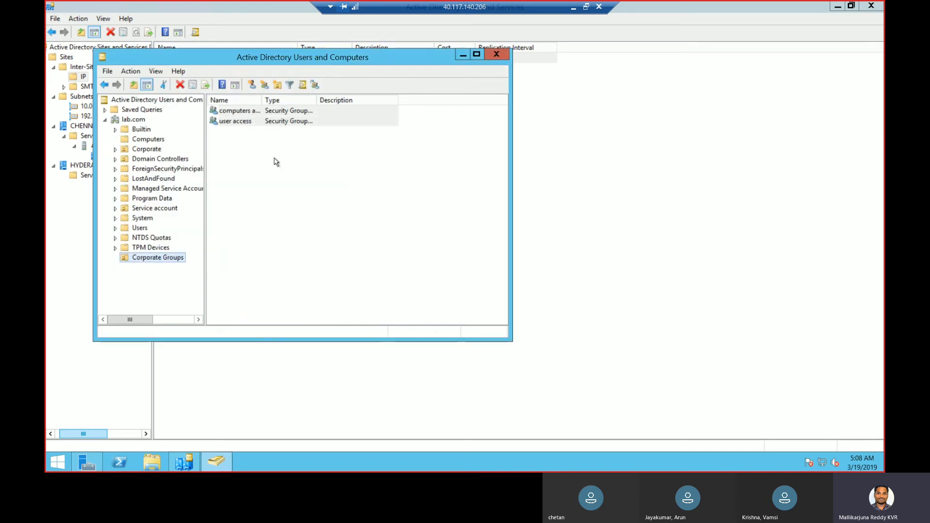
# Add computer Client to the computers access group, including Computers in the object search
pyautogui.click(251, 111)
pyautogui.doubleClick(249, 114)
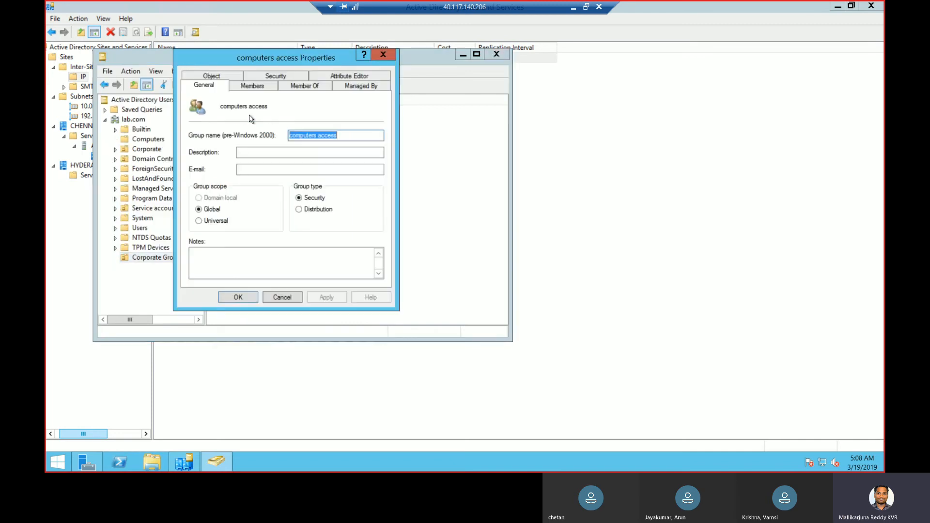
pyautogui.click(260, 88)
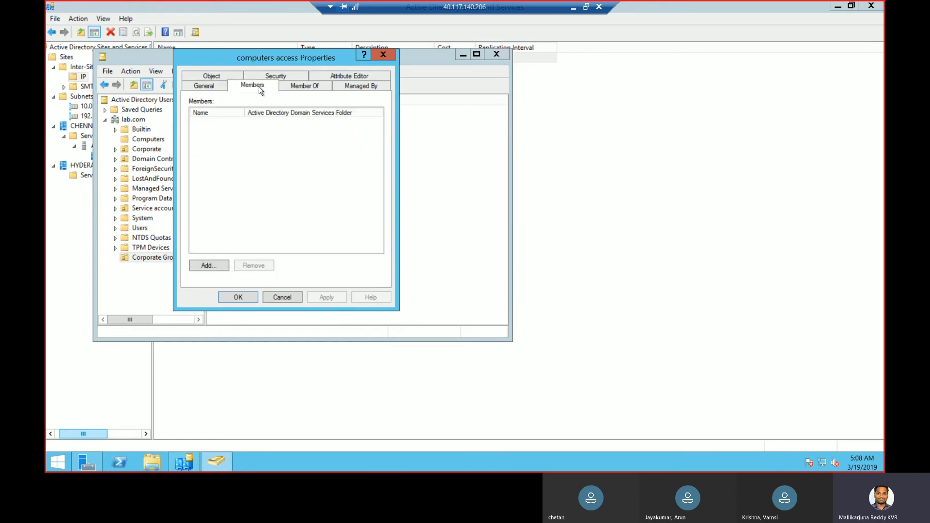
pyautogui.click(213, 267)
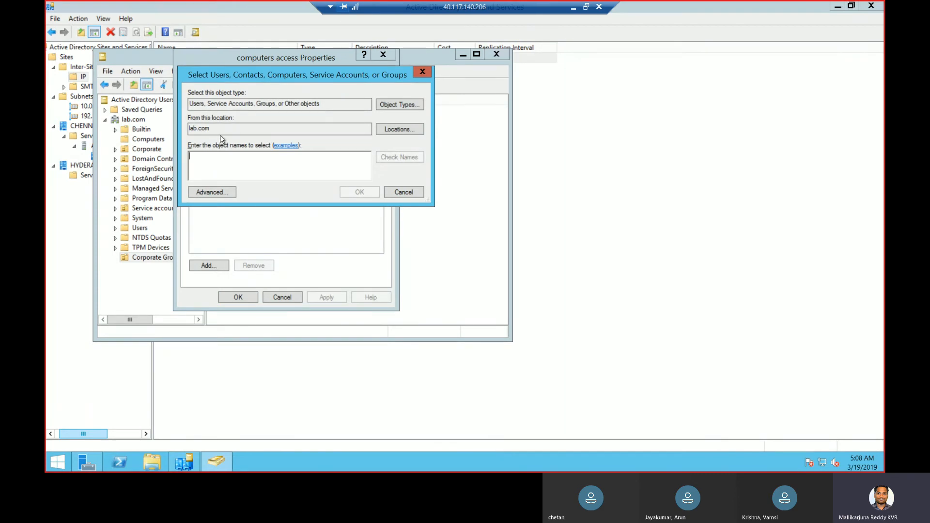
pyautogui.write('clie')
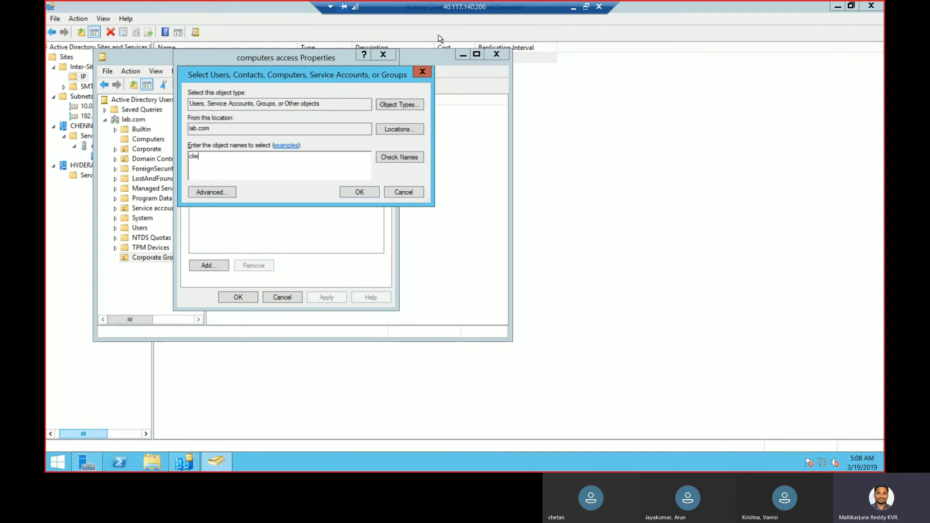
pyautogui.click(407, 103)
pyautogui.click(199, 166)
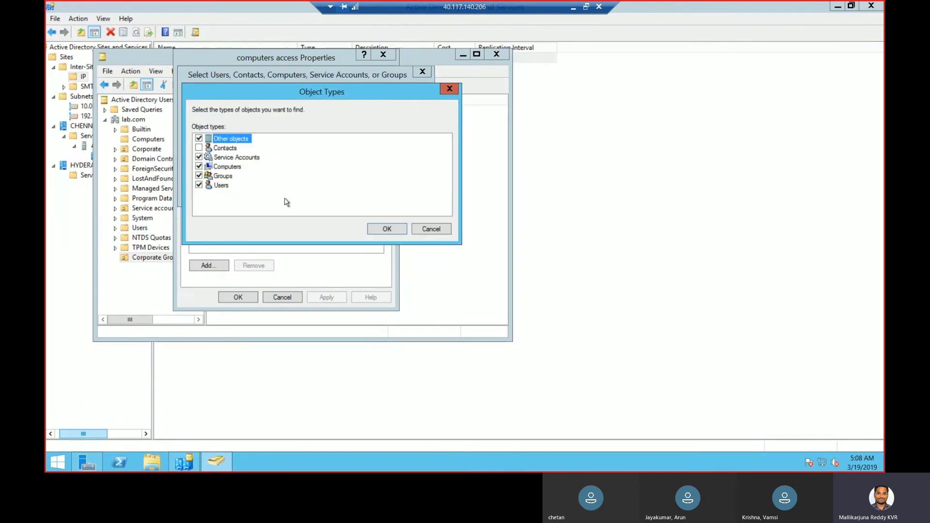
pyautogui.click(386, 229)
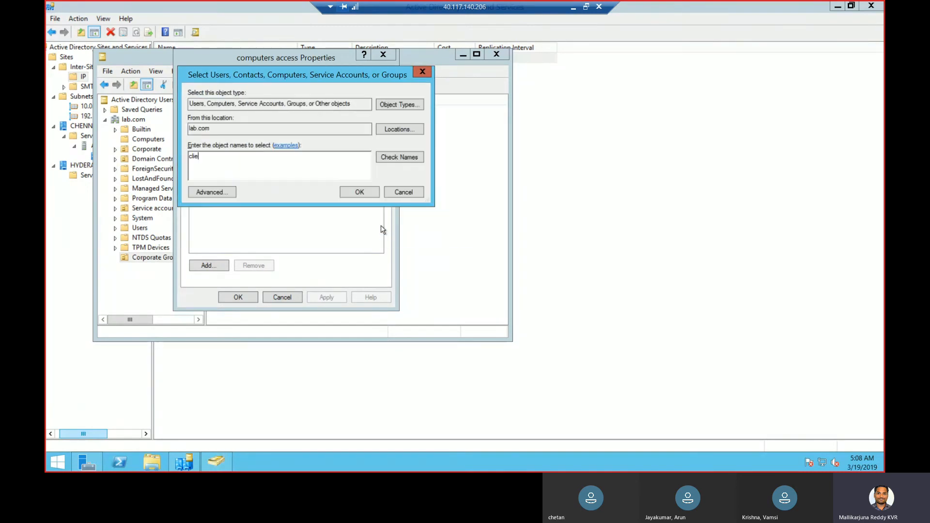
pyautogui.click(408, 158)
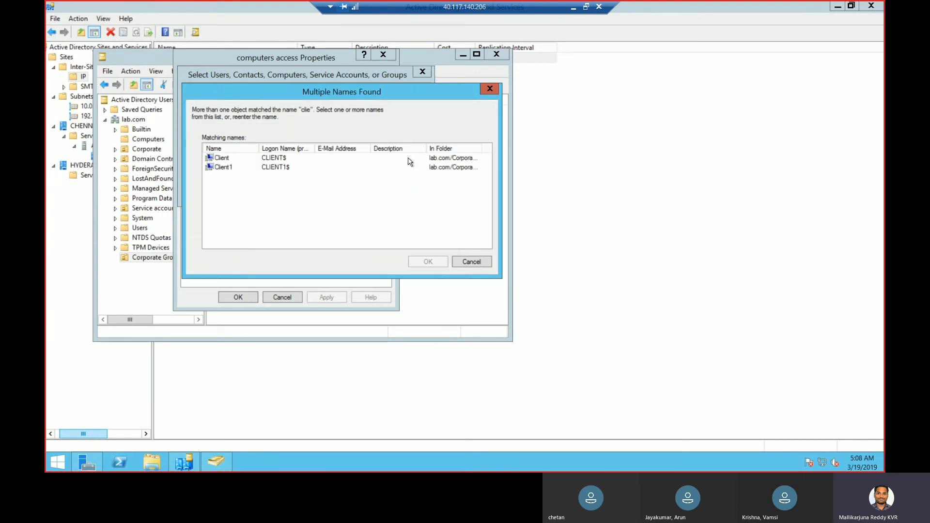
pyautogui.click(237, 159)
pyautogui.click(428, 262)
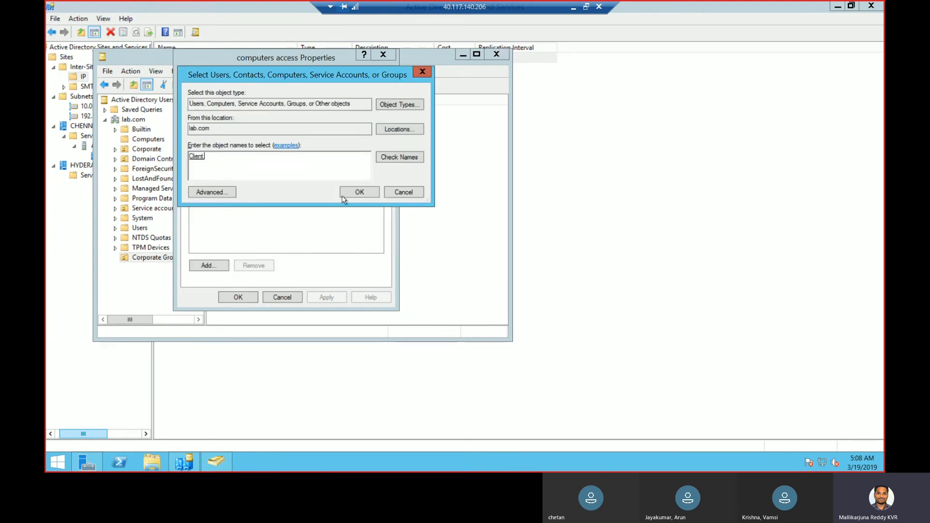
pyautogui.click(366, 195)
# Add computer Client1 to the group as well and save the membership
pyautogui.click(209, 266)
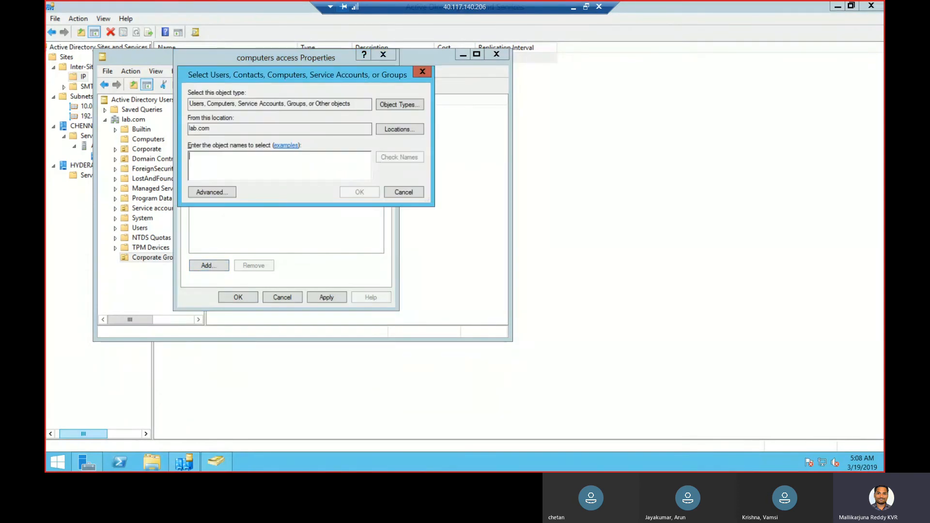
pyautogui.write('client')
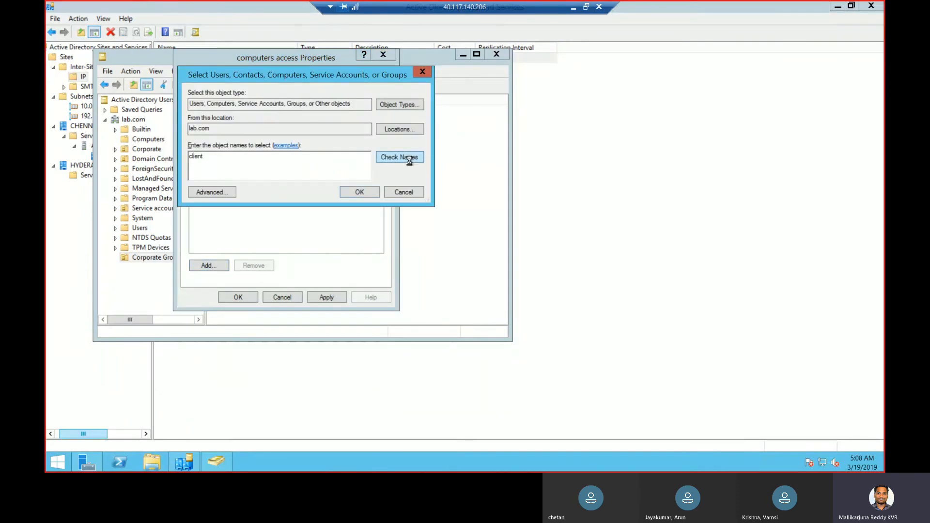
pyautogui.click(411, 164)
pyautogui.click(288, 167)
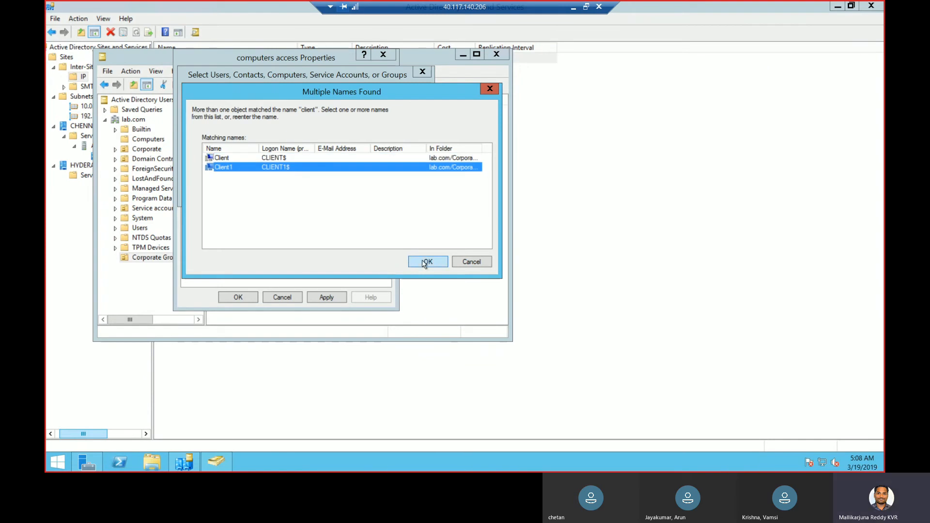
pyautogui.click(424, 263)
pyautogui.click(322, 298)
pyautogui.click(361, 193)
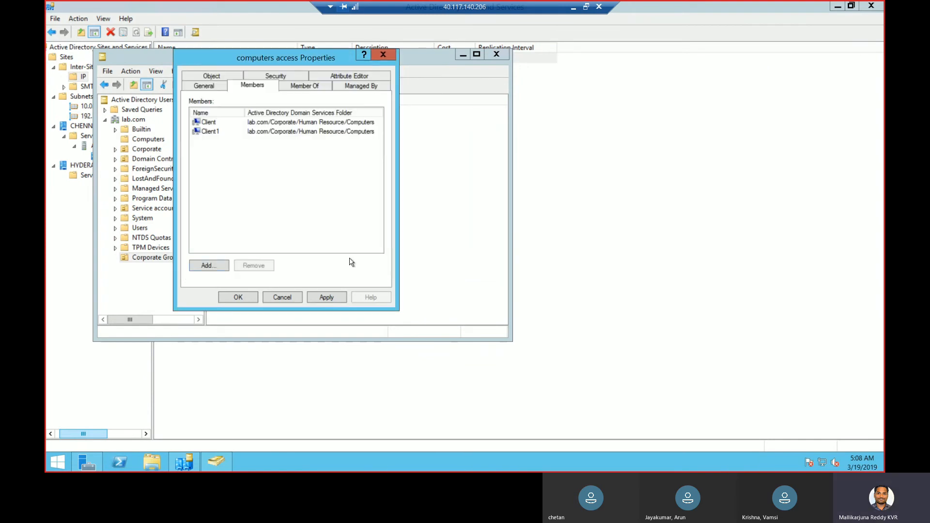
pyautogui.click(240, 297)
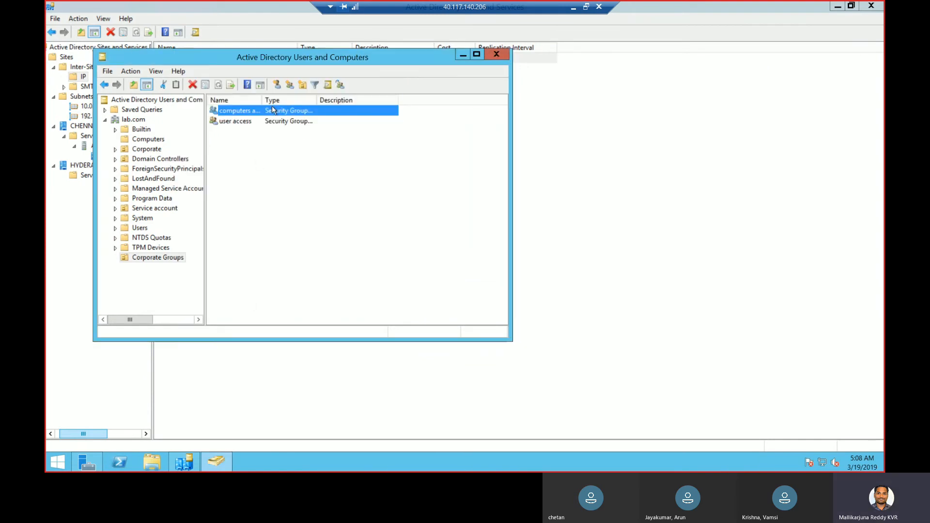
# Add the first user account, resolved from a partial name, to the user access group
pyautogui.doubleClick(252, 121)
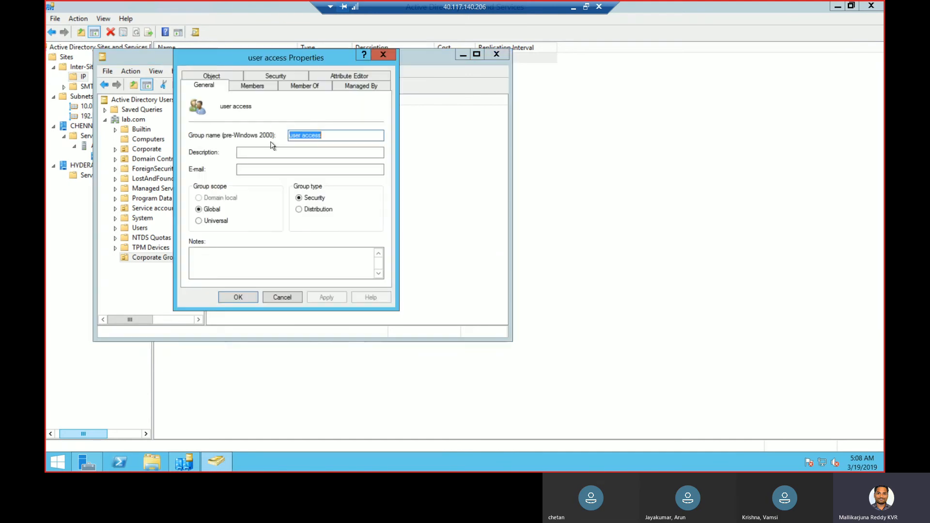
pyautogui.click(248, 87)
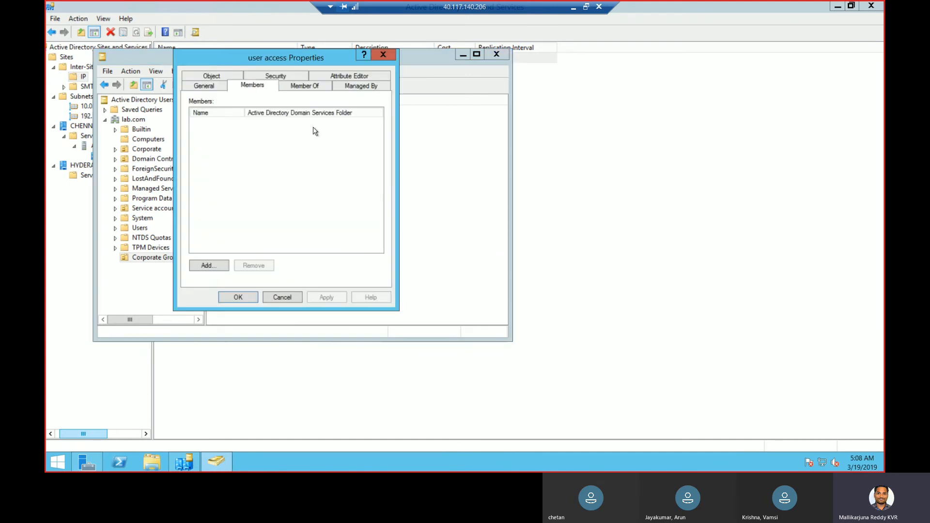
pyautogui.click(216, 265)
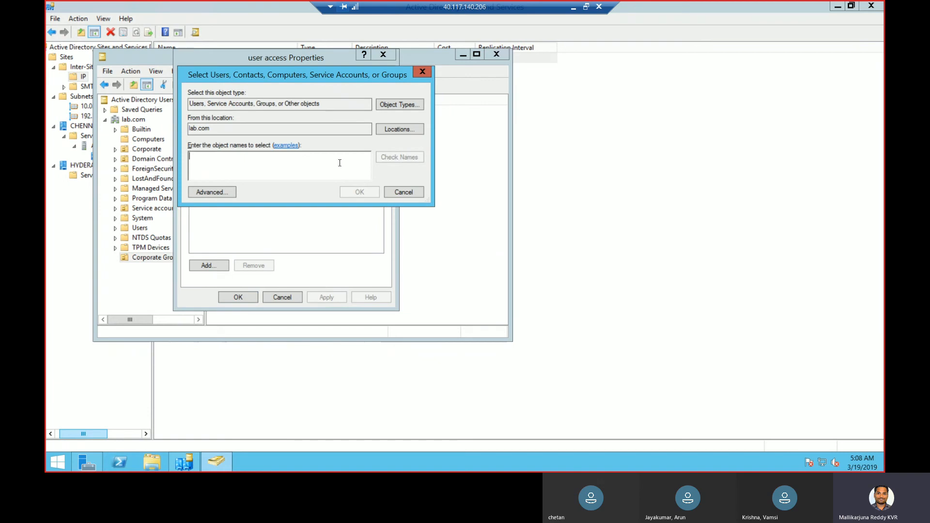
pyautogui.write('vi')
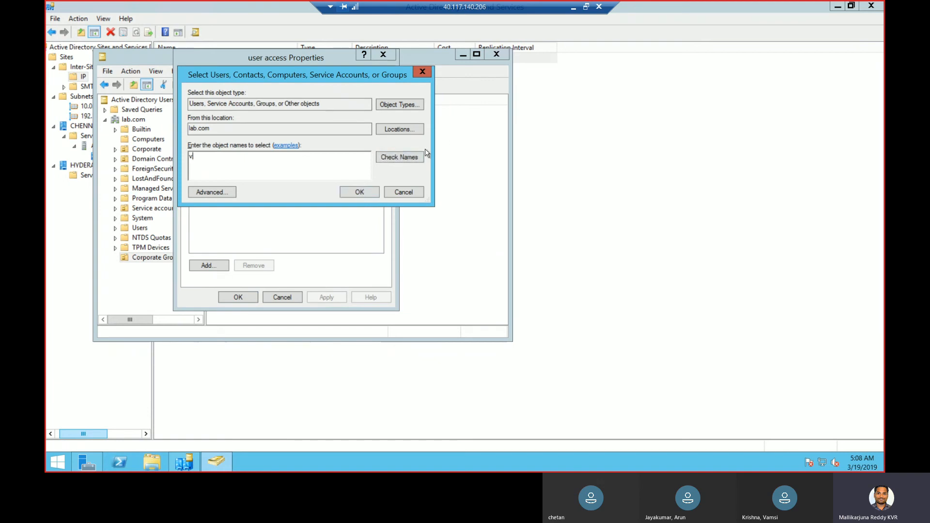
pyautogui.click(412, 153)
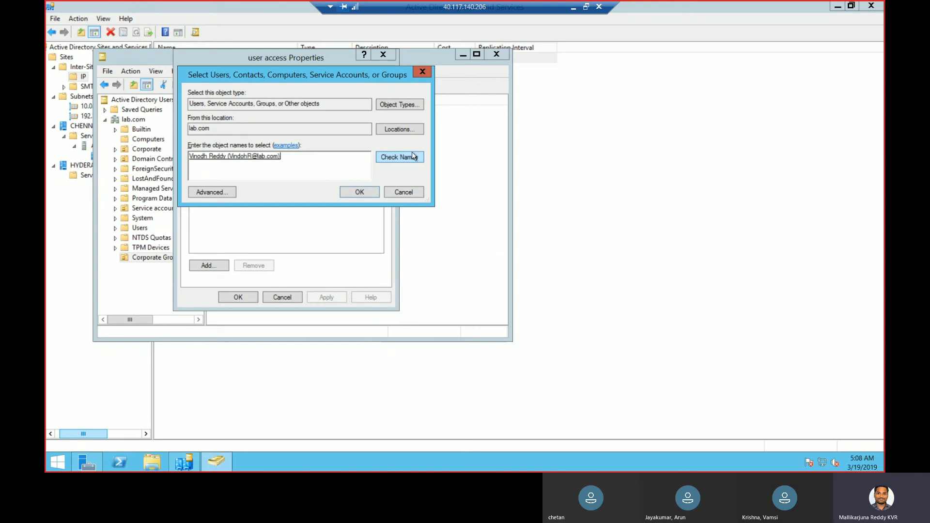
pyautogui.click(359, 191)
# Add a second matching user account, then apply and close the group properties
pyautogui.click(207, 265)
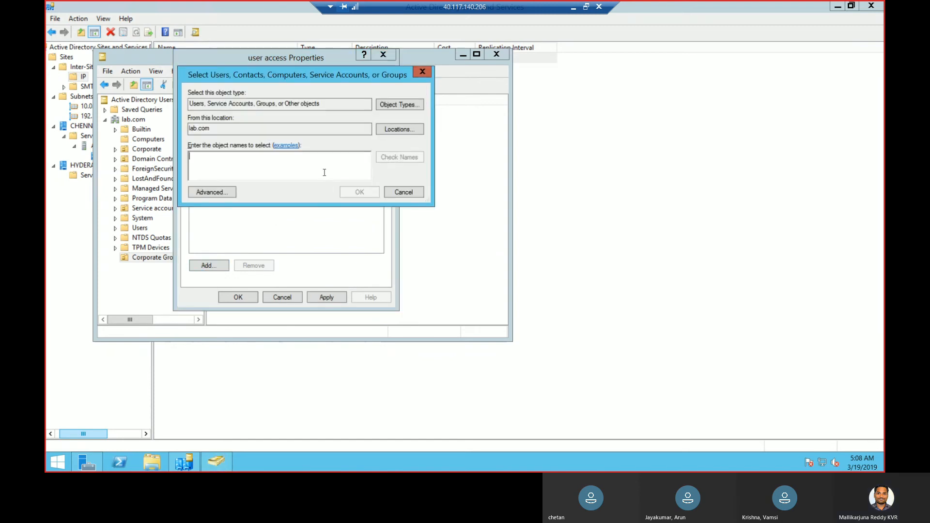
pyautogui.write('r')
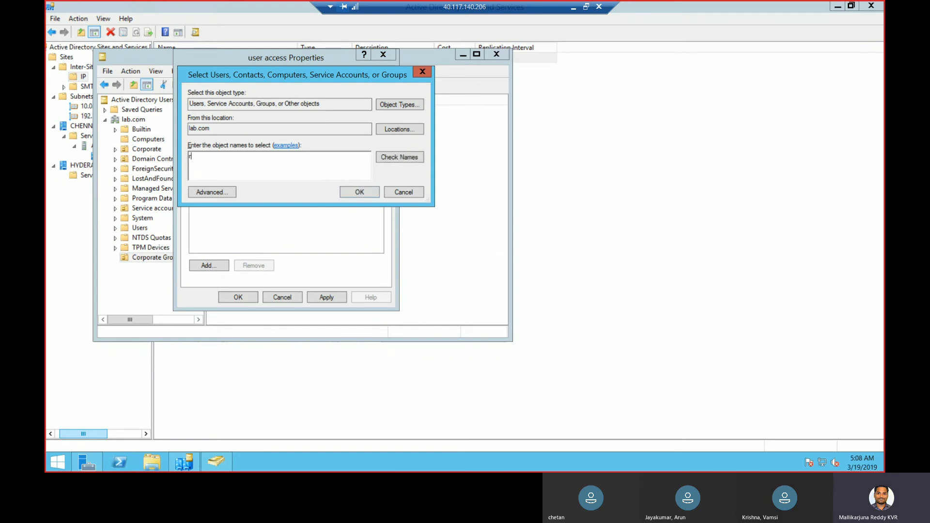
pyautogui.click(412, 159)
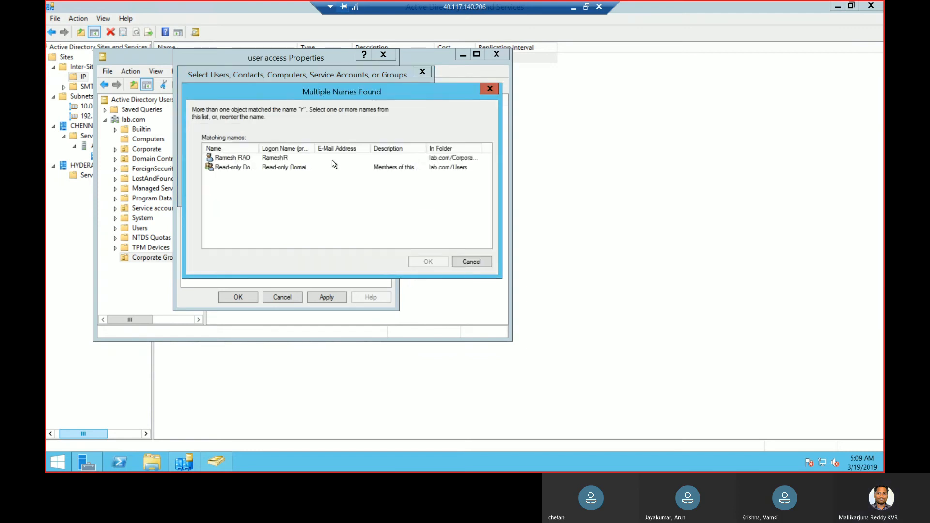
pyautogui.click(317, 159)
pyautogui.click(422, 263)
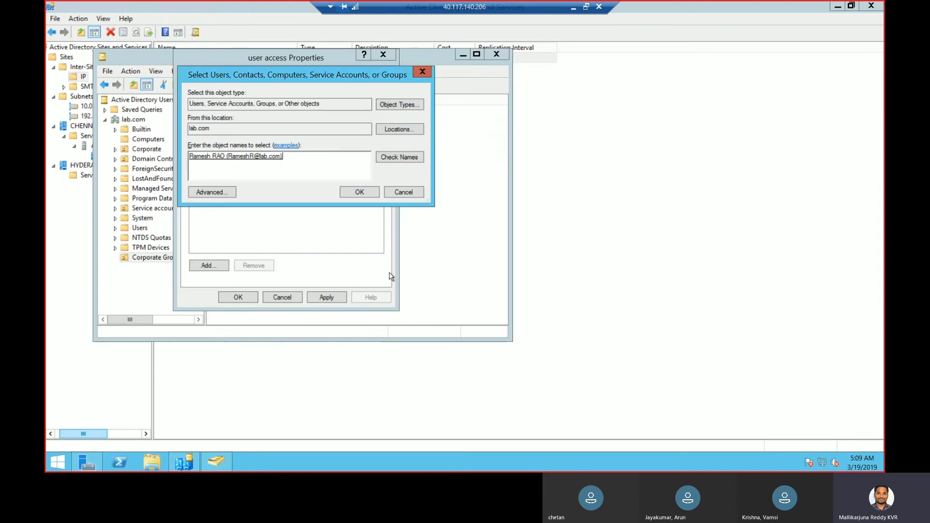
pyautogui.click(359, 192)
pyautogui.click(338, 297)
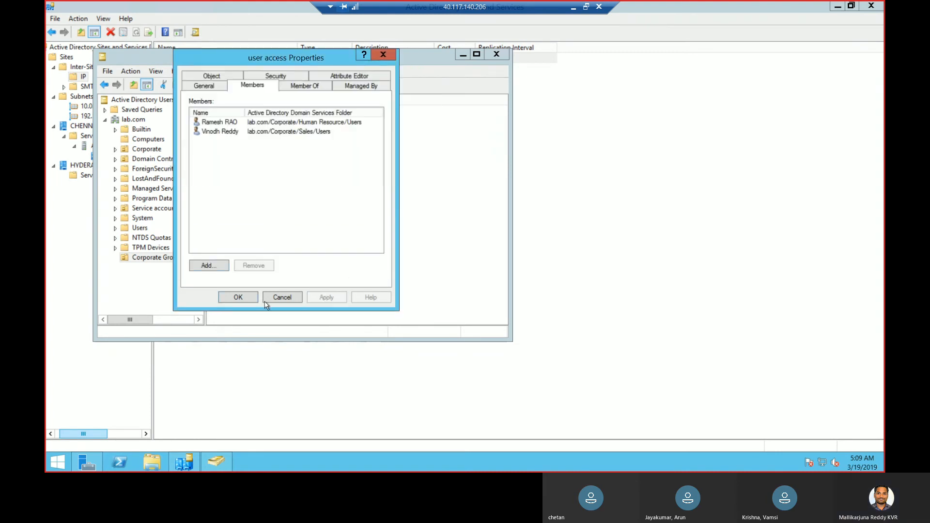
pyautogui.click(238, 297)
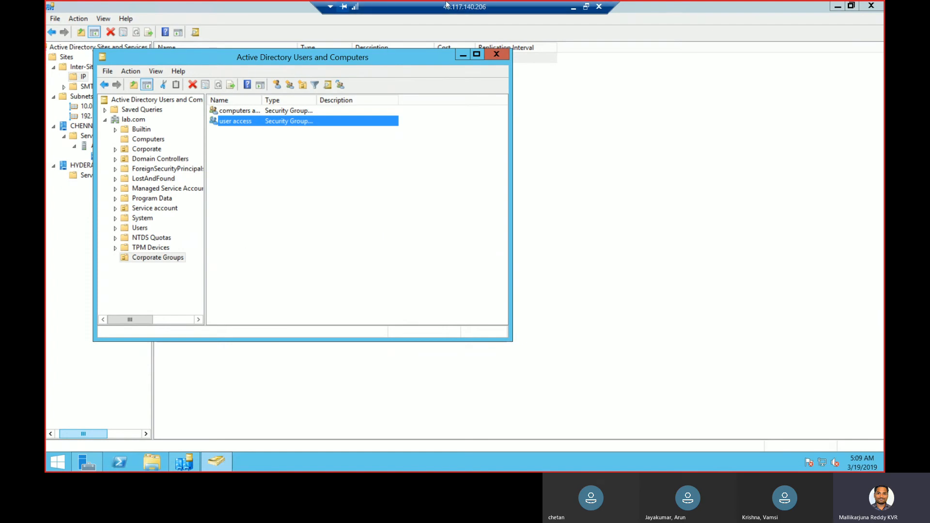
pyautogui.click(573, 7)
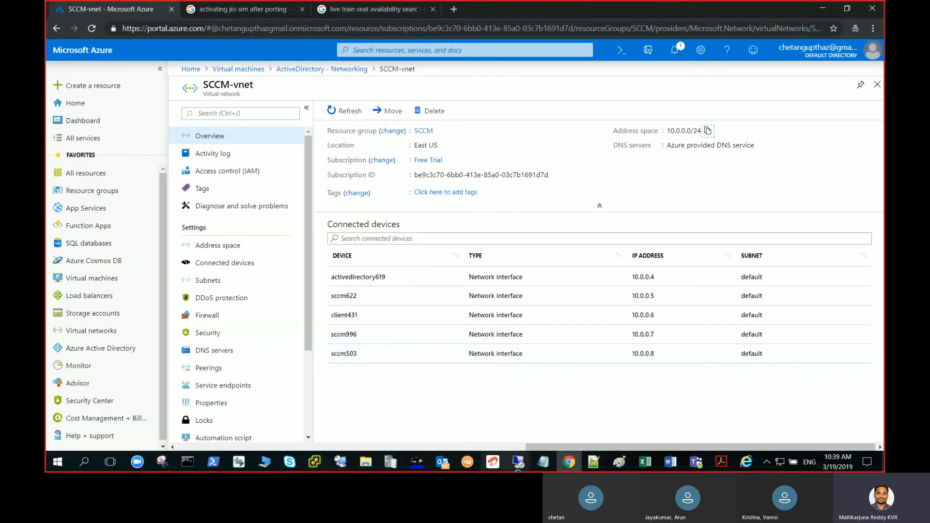
pyautogui.moveTo(517, 461)
pyautogui.moveTo(567, 434)
pyautogui.click(499, 435)
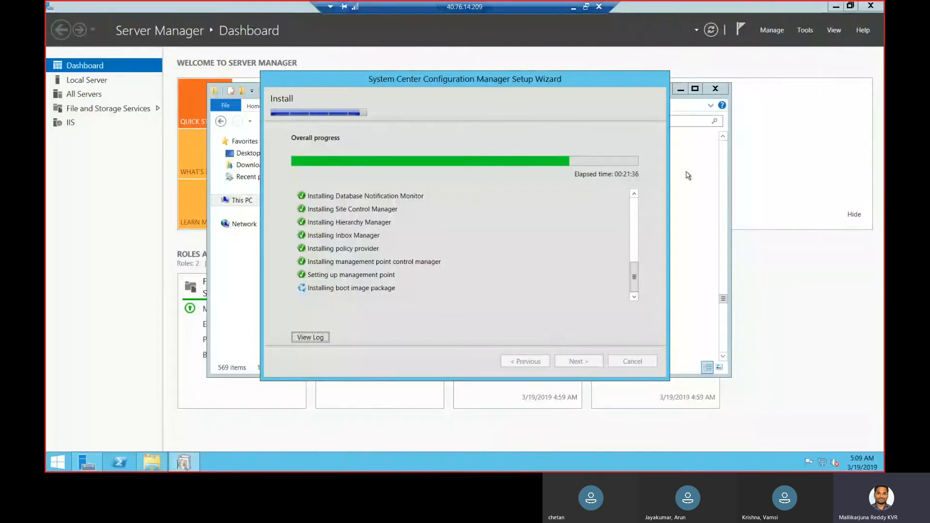
pyautogui.click(573, 6)
pyautogui.moveTo(519, 468)
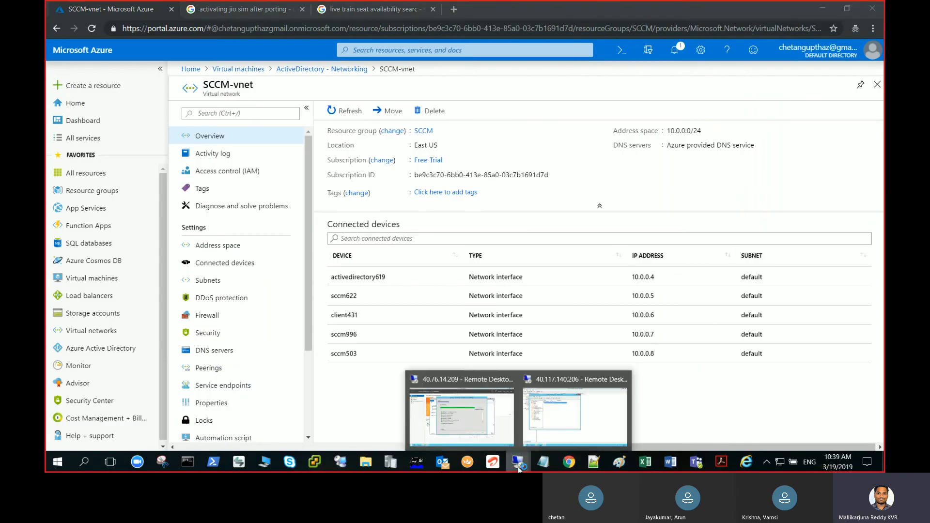
pyautogui.click(468, 426)
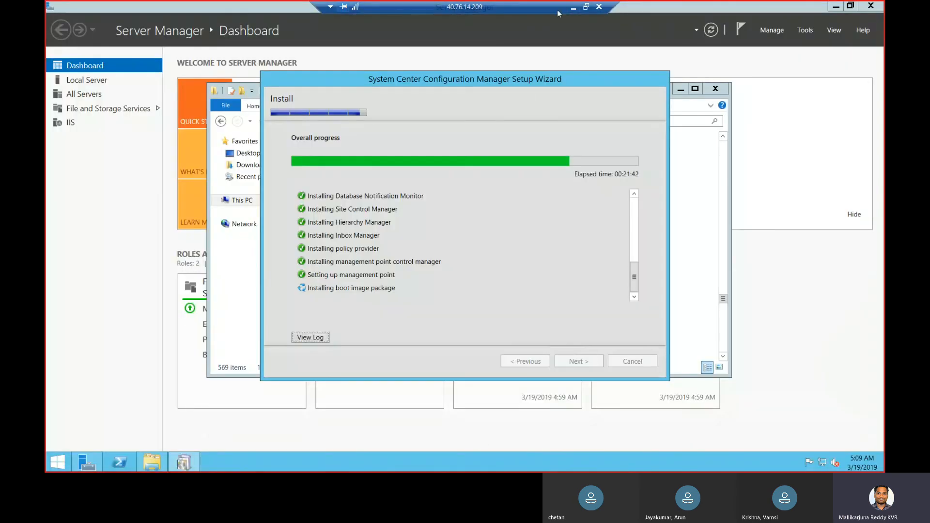
pyautogui.click(573, 7)
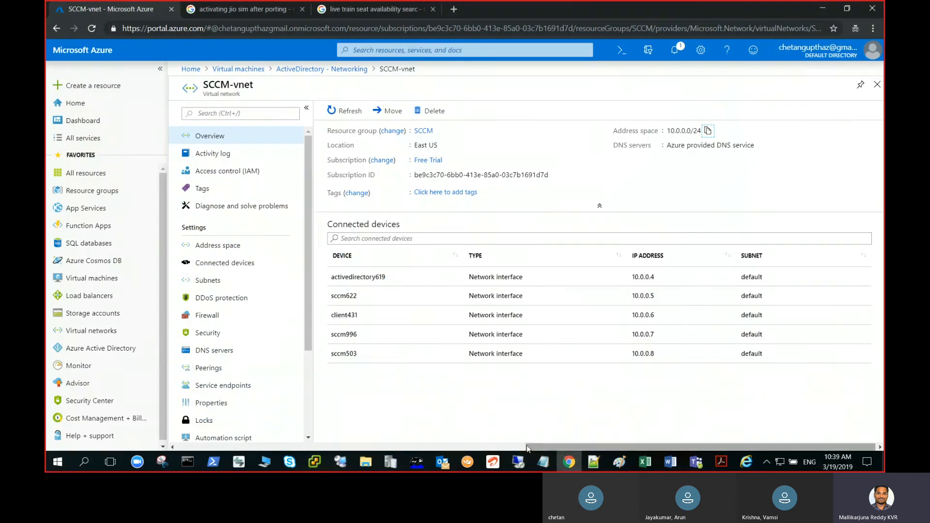
pyautogui.click(518, 461)
pyautogui.click(585, 433)
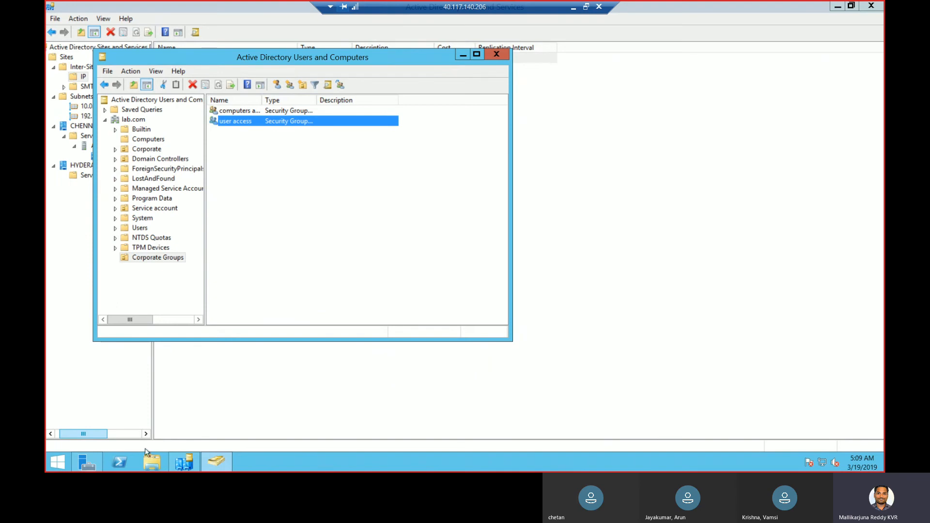
# Open PowerShell and run Get-ADComputer for the client computer
pyautogui.click(121, 460)
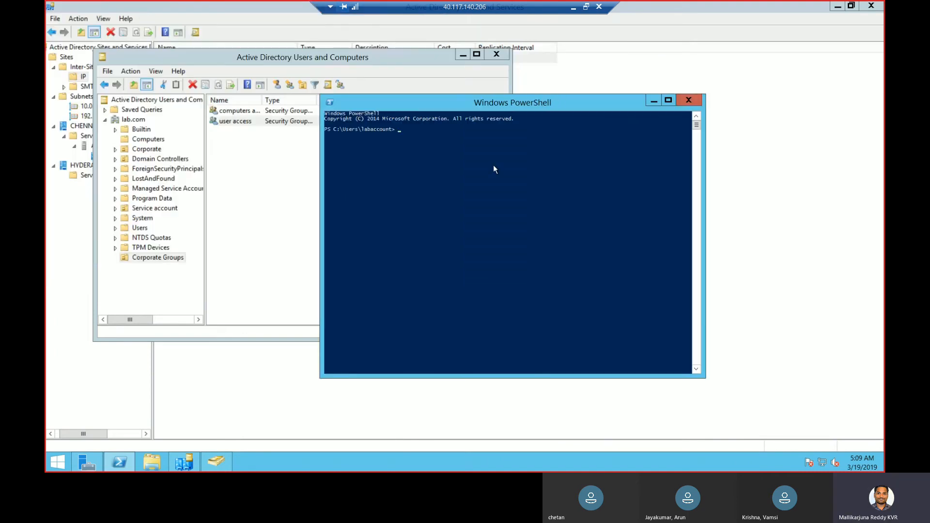
pyautogui.write('get-adcom')
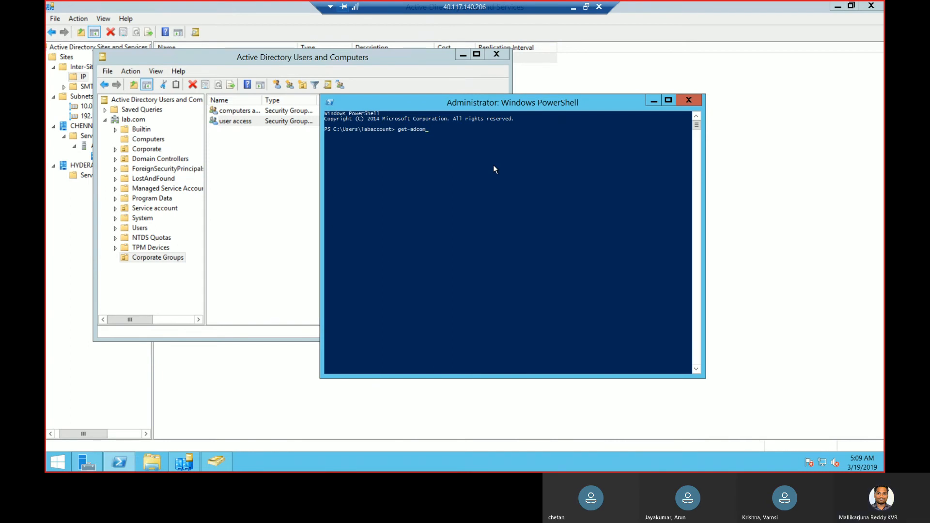
pyautogui.click(450, 167)
pyautogui.press('Tab')
pyautogui.press('Tab')
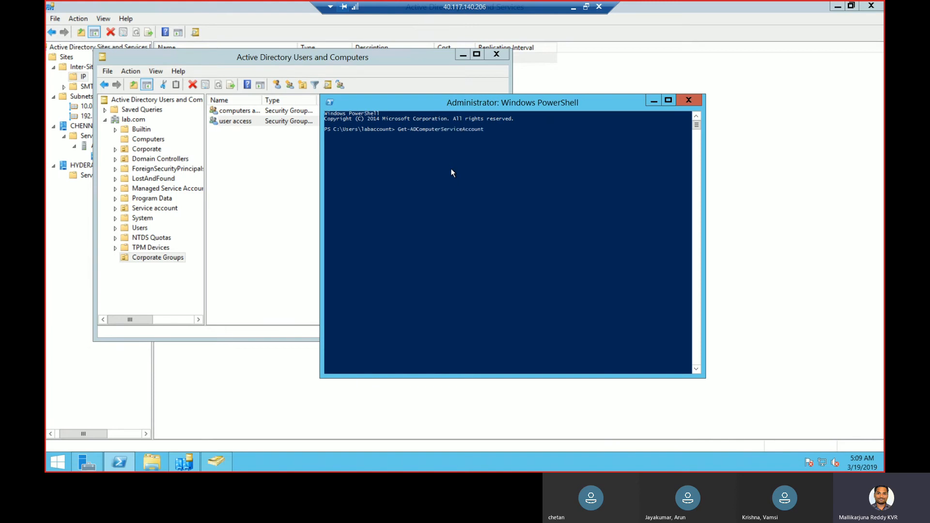
pyautogui.press('BackSpace')
pyautogui.press('BackSpace')
pyautogui.press('BackSpace')
pyautogui.press('BackSpace')
pyautogui.press('BackSpace')
pyautogui.press('BackSpace')
pyautogui.press('BackSpace')
pyautogui.press('BackSpace')
pyautogui.press('BackSpace')
pyautogui.press('BackSpace')
pyautogui.press('BackSpace')
pyautogui.press('BackSpace')
pyautogui.press('BackSpace')
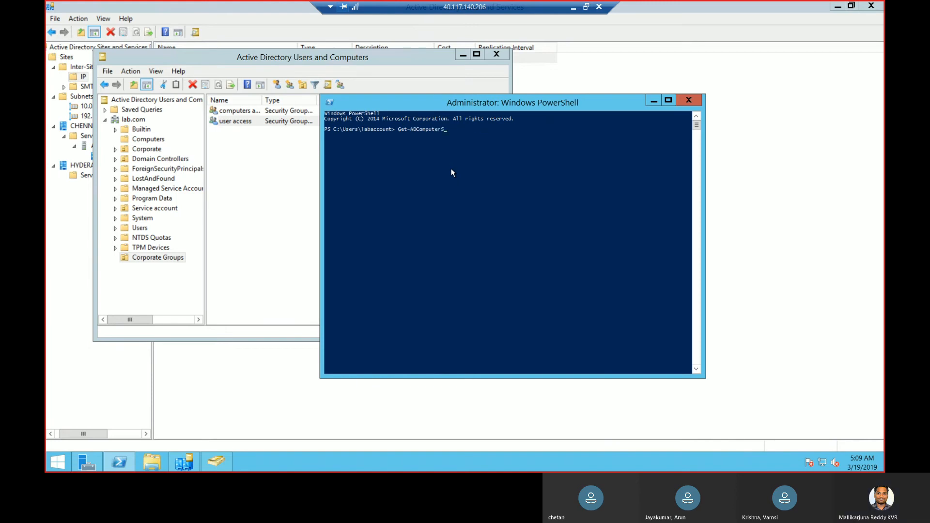
pyautogui.write('client')
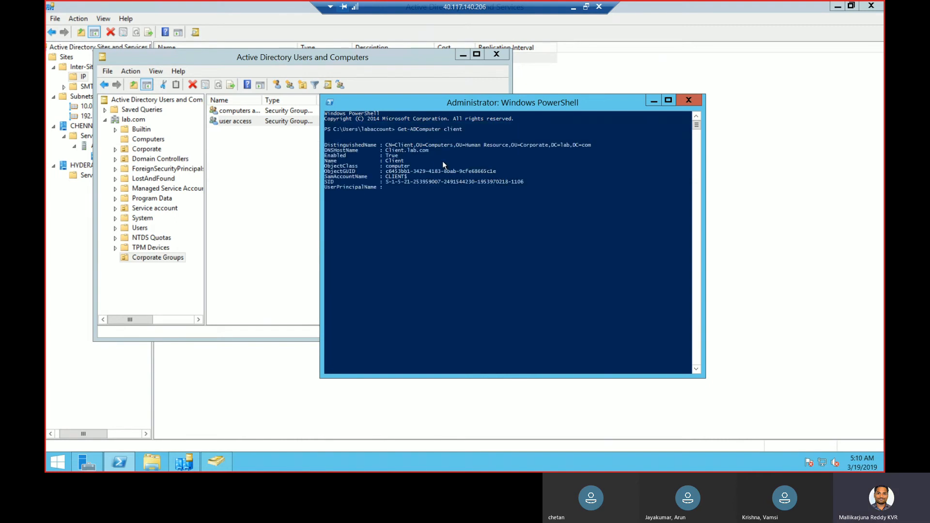
# Select the DistinguishedName line in the output, review it, and close PowerShell
pyautogui.click(333, 146)
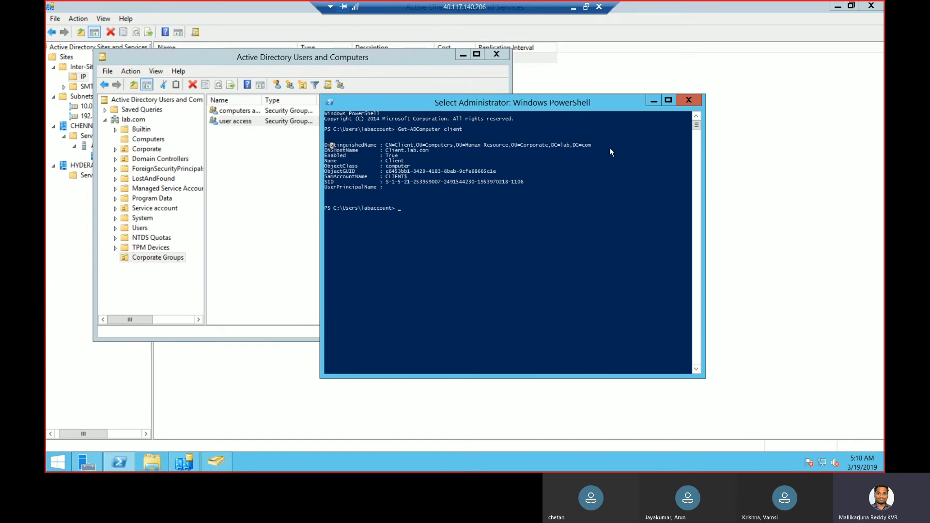
pyautogui.moveTo(600, 146); pyautogui.dragTo(325, 148)
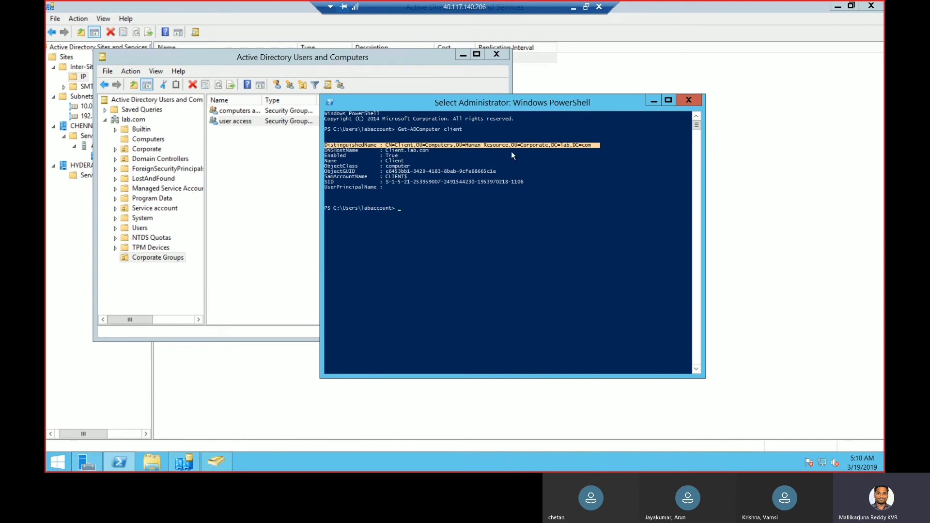
pyautogui.scroll(-6, 634, 191)
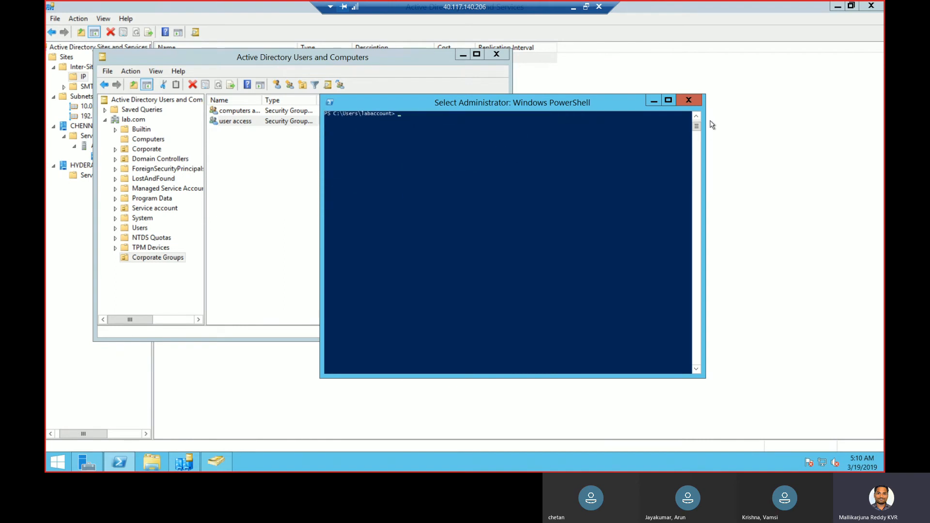
pyautogui.click(696, 116)
pyautogui.click(696, 116)
pyautogui.click(697, 117)
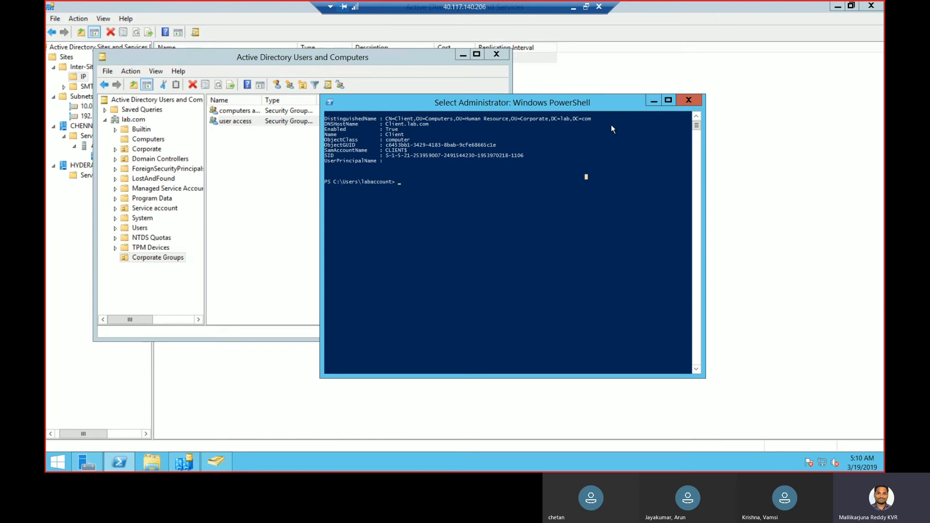
pyautogui.click(689, 100)
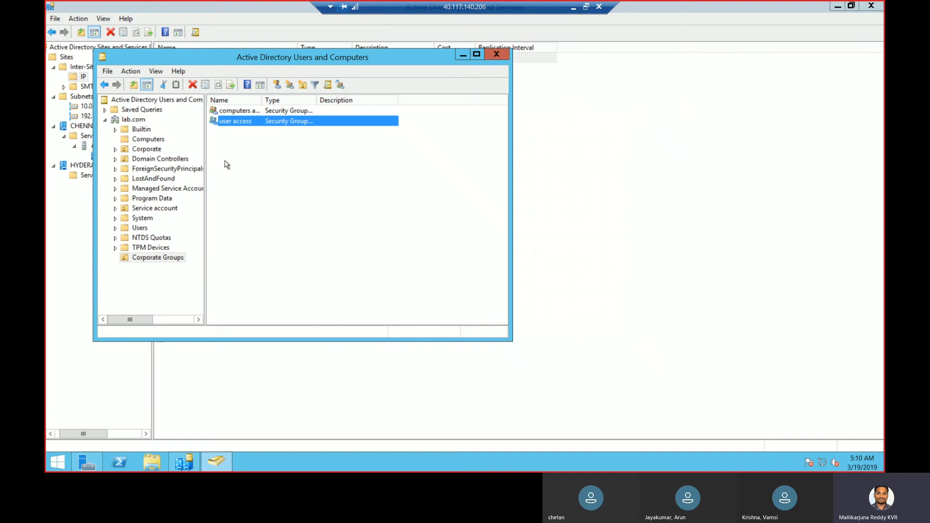
# Switch back to the 40.76.14.209 remote session showing the completed core setup
pyautogui.click(574, 10)
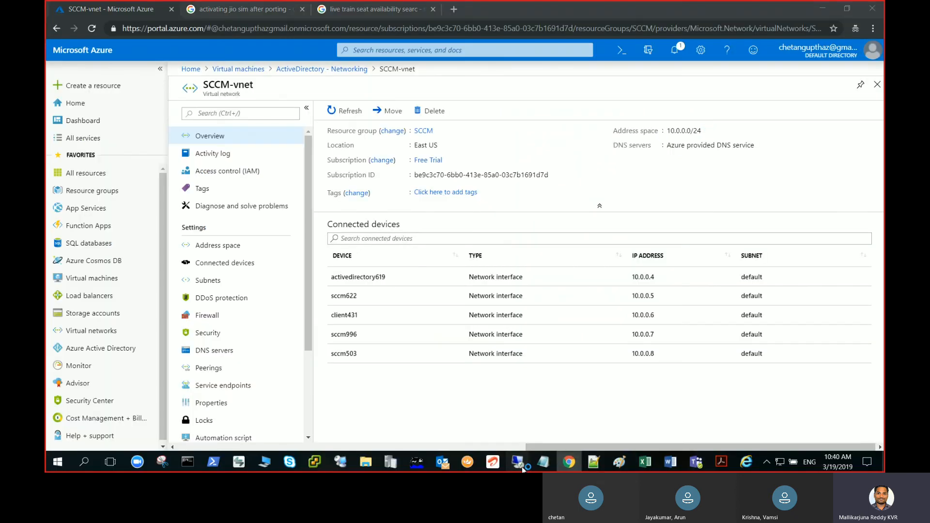
pyautogui.moveTo(518, 460)
pyautogui.click(487, 436)
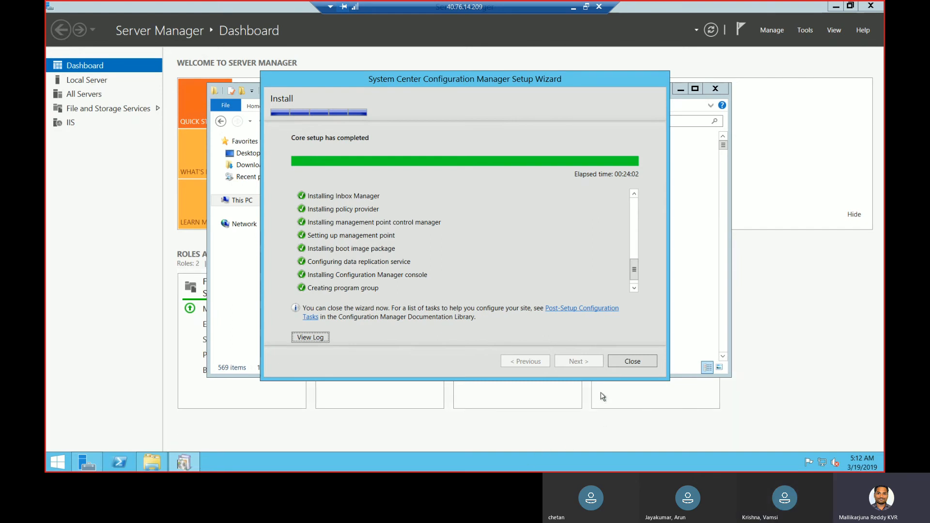
# Close the setup wizard, the X64 folder and Server Manager, then refresh the desktop
pyautogui.click(633, 362)
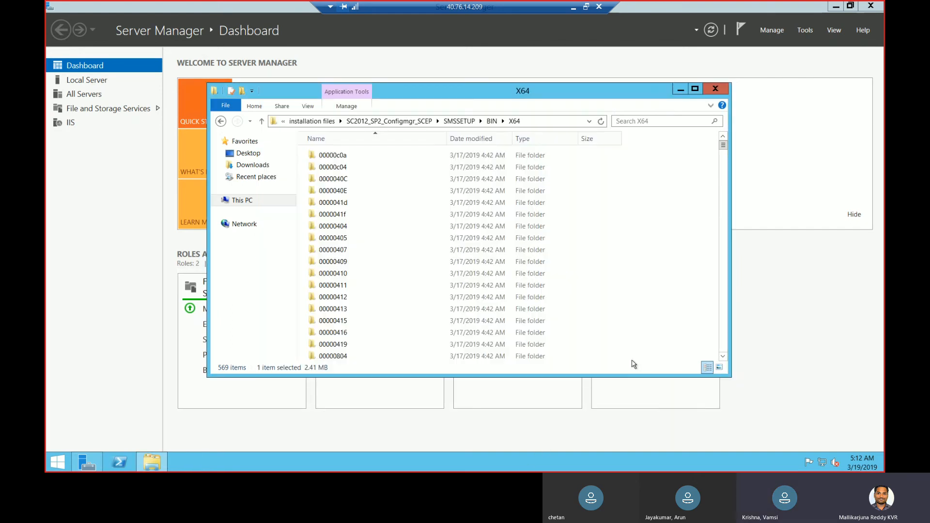
pyautogui.click(715, 89)
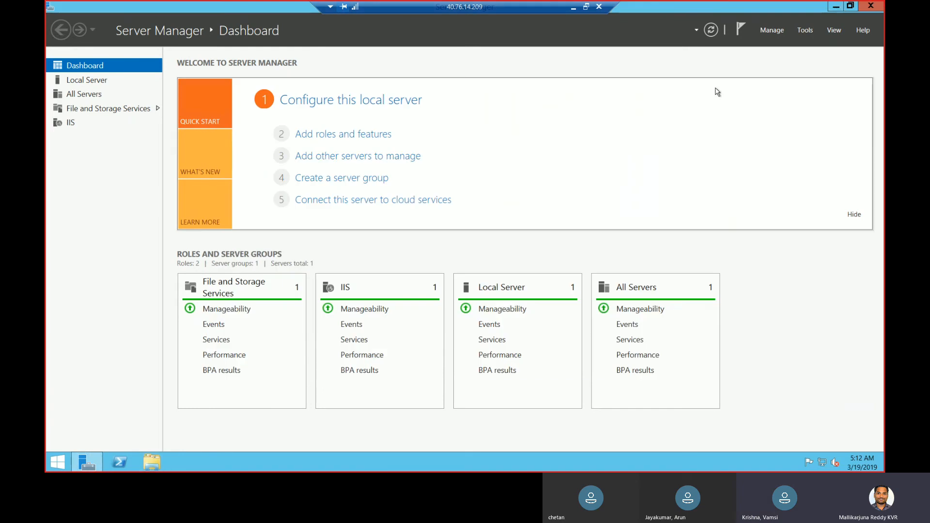
pyautogui.click(869, 6)
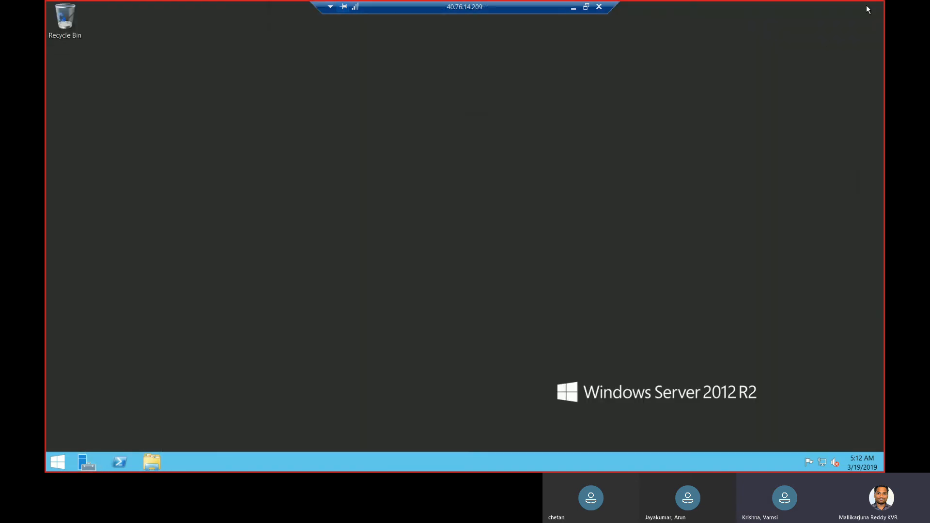
pyautogui.rightClick(501, 152)
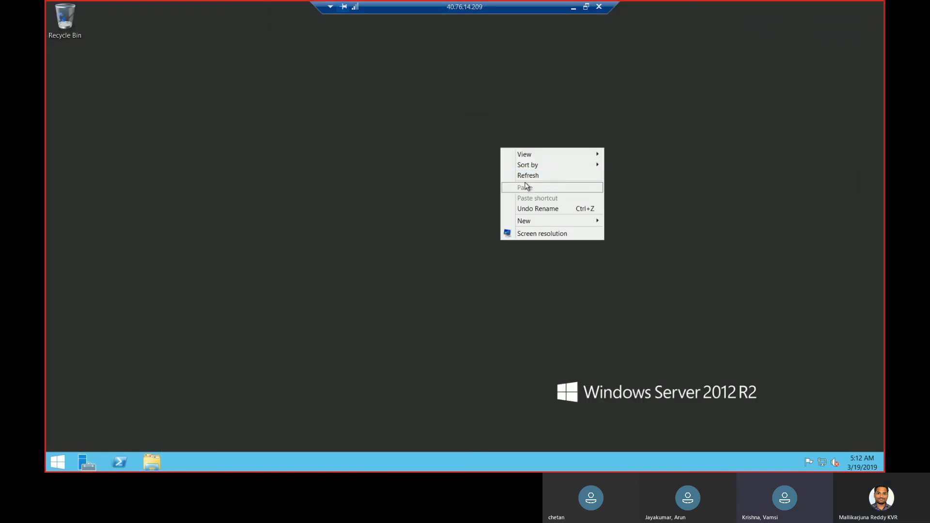
pyautogui.click(532, 178)
# Search Start for 'config' and launch the Configuration Manager Console
pyautogui.click(56, 465)
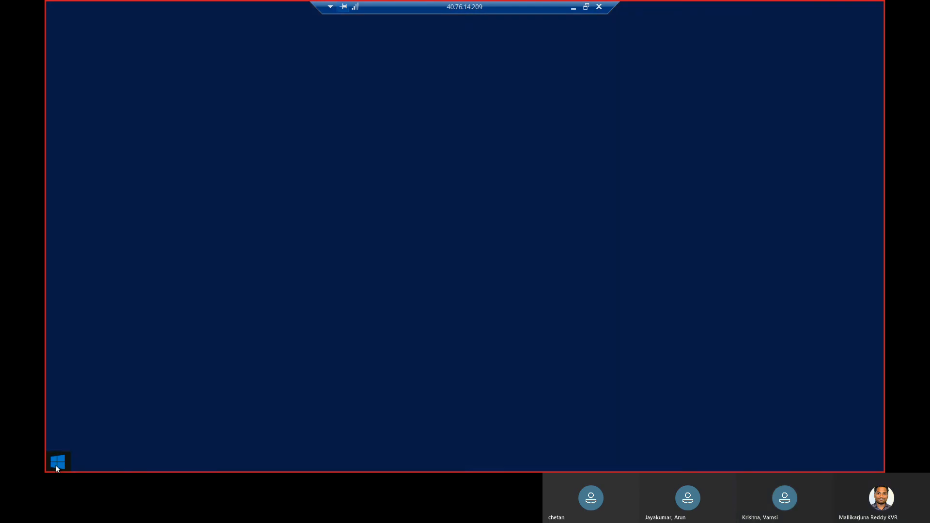
pyautogui.write('con')
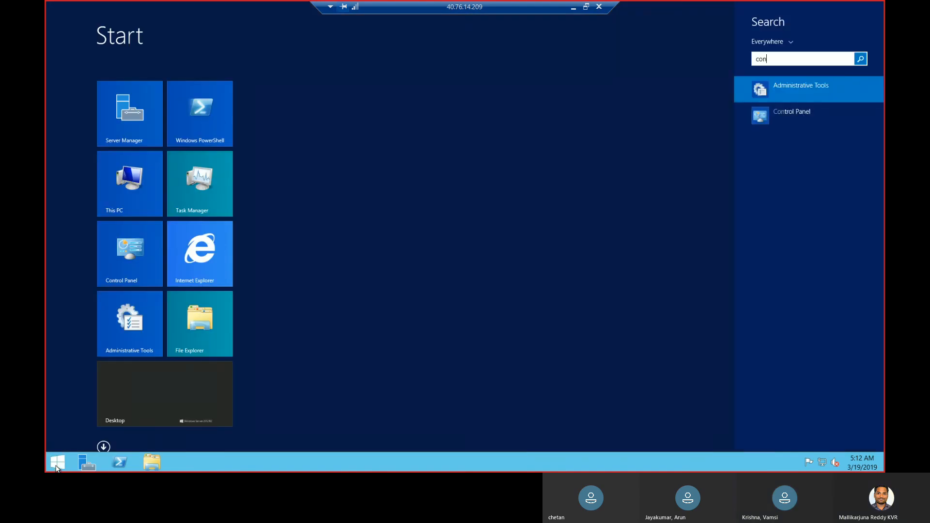
pyautogui.write('figuration')
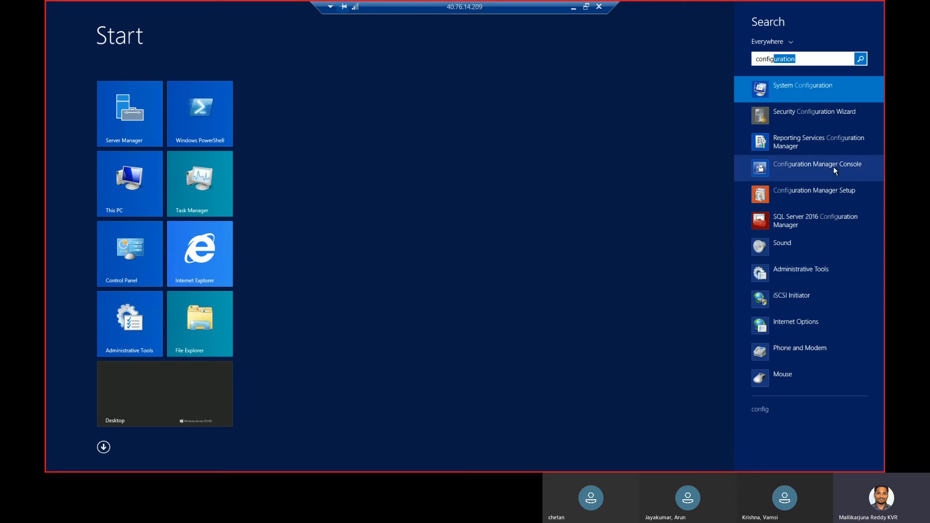
pyautogui.click(815, 165)
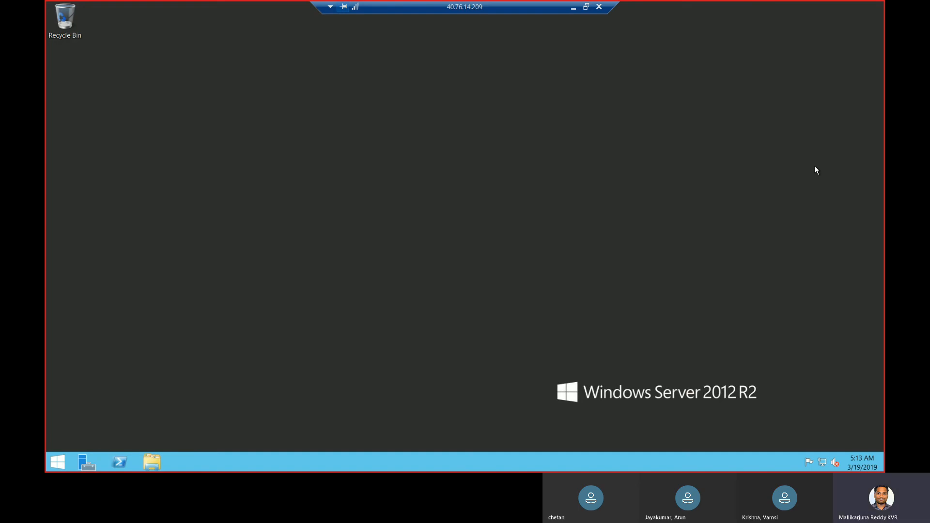
# Pin Configuration Manager Console from the 'config' Start search to the taskbar and run it as administrator
pyautogui.click(57, 466)
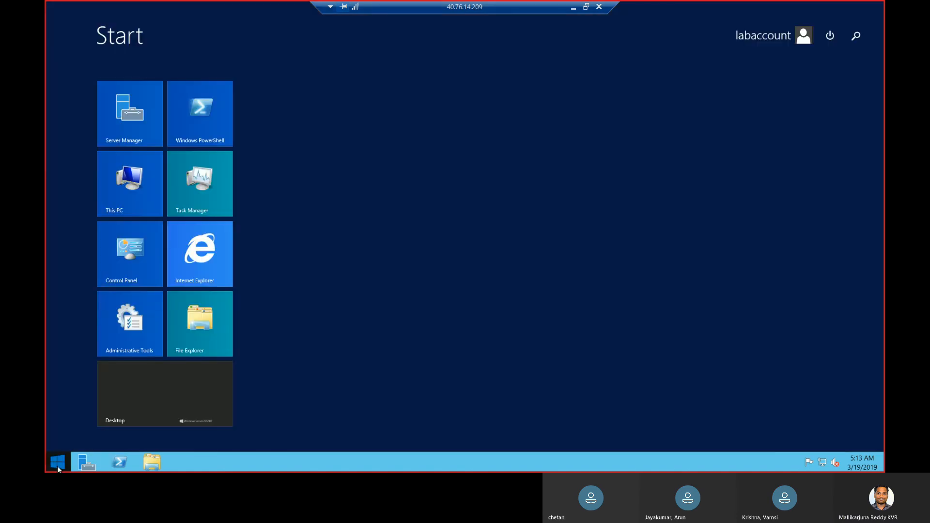
pyautogui.write('configuration Manager Console')
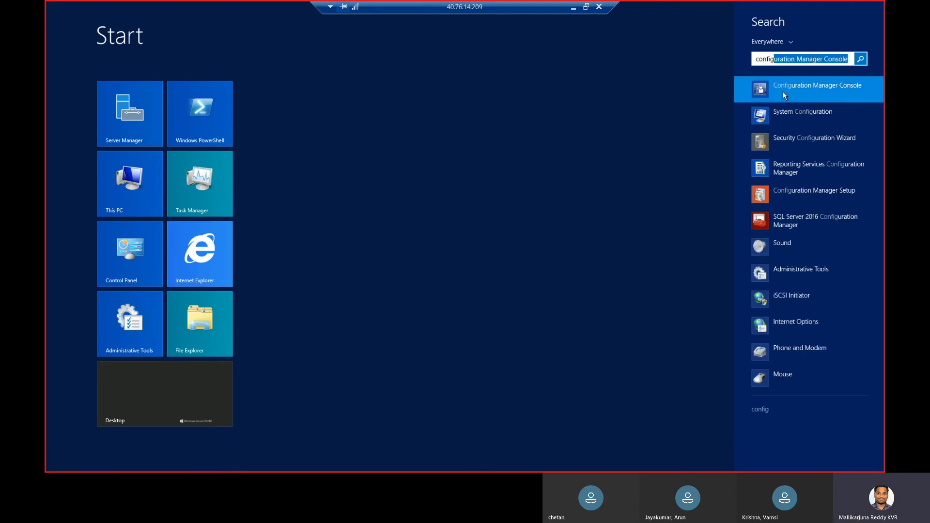
pyautogui.rightClick(783, 91)
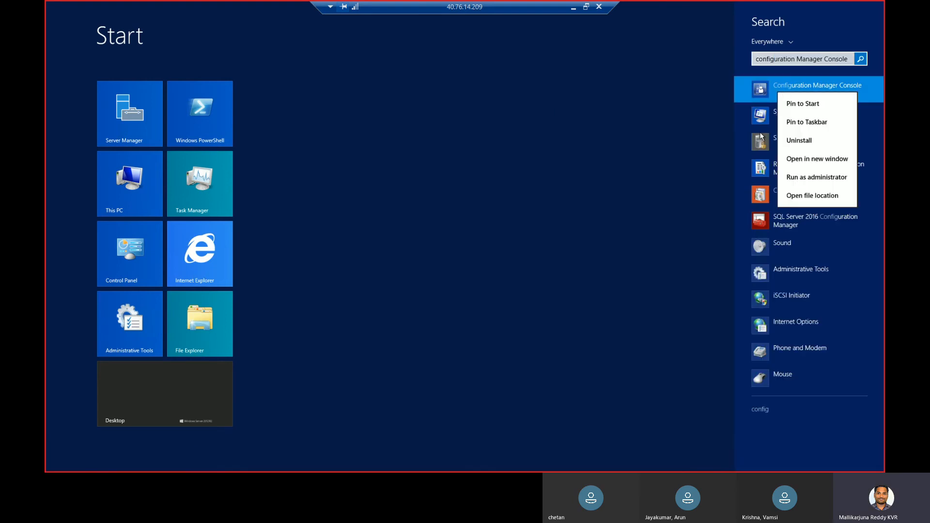
pyautogui.click(809, 123)
pyautogui.rightClick(807, 95)
pyautogui.click(815, 178)
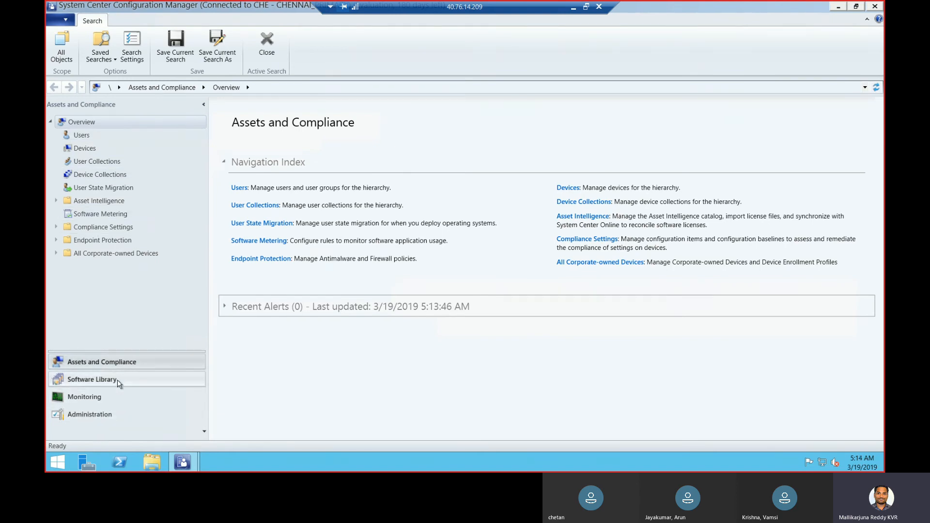
# Go to Administration > Hierarchy Configuration > Discovery Methods for site CHE
pyautogui.click(95, 416)
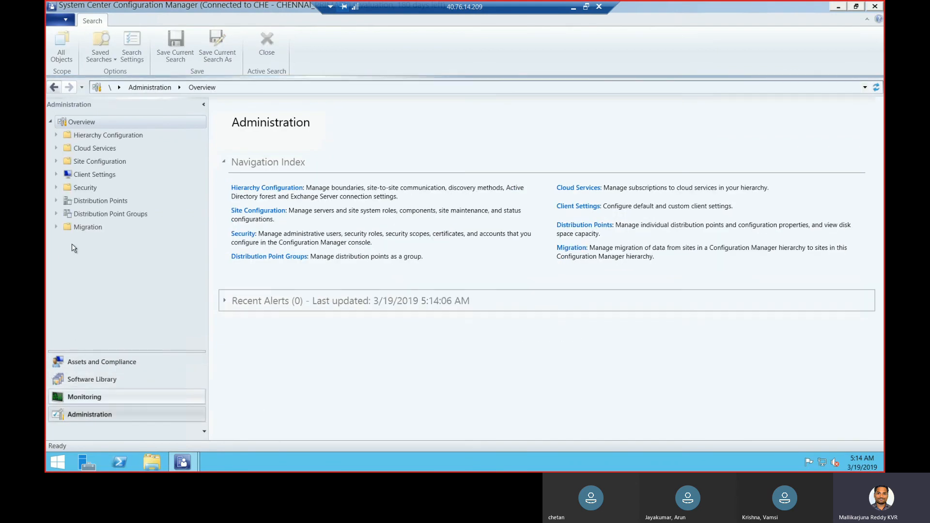
pyautogui.click(54, 135)
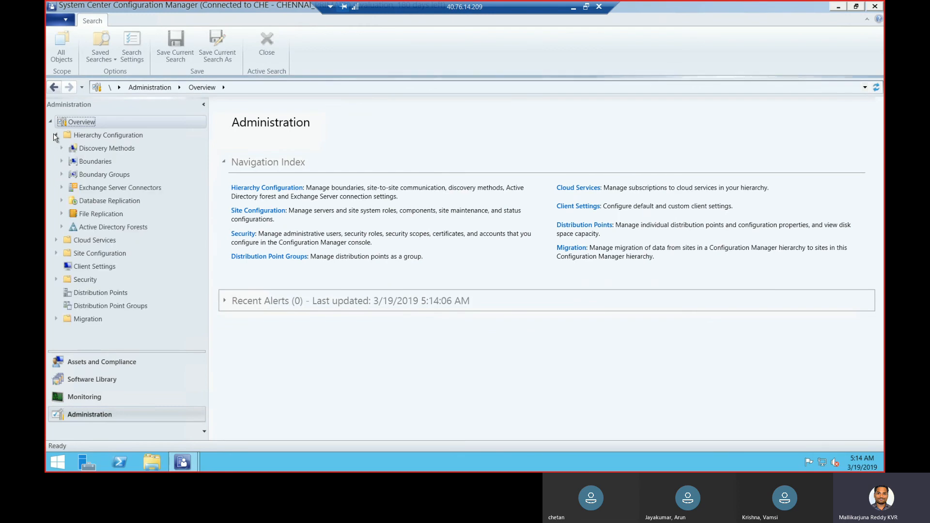
pyautogui.click(89, 150)
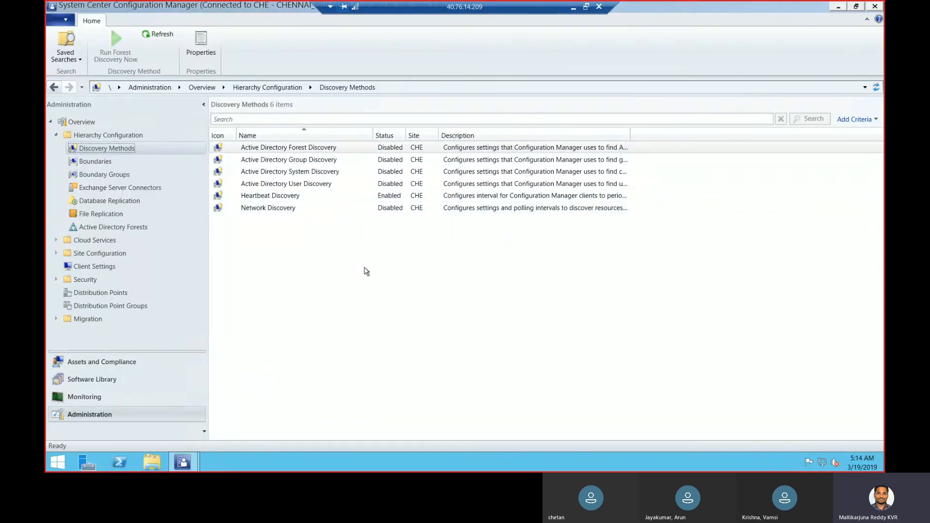
pyautogui.click(347, 149)
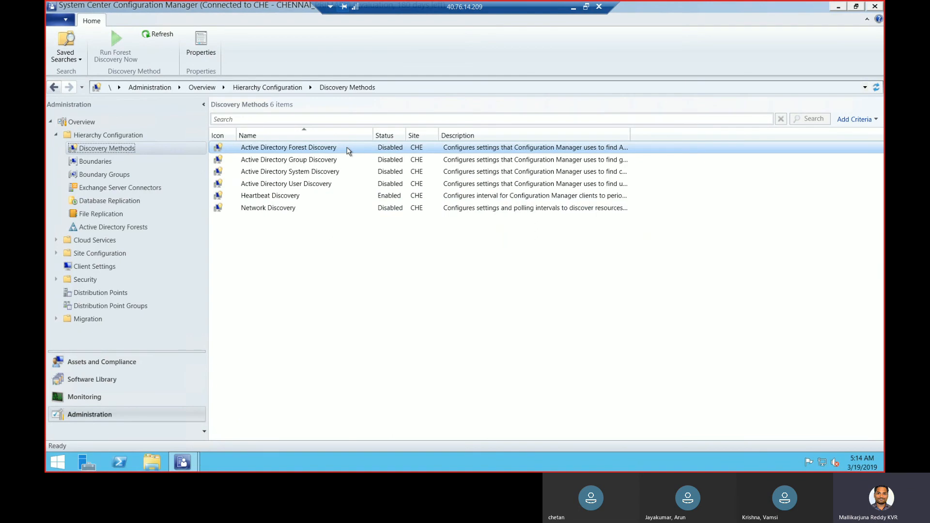
pyautogui.rightClick(347, 149)
pyautogui.click(379, 186)
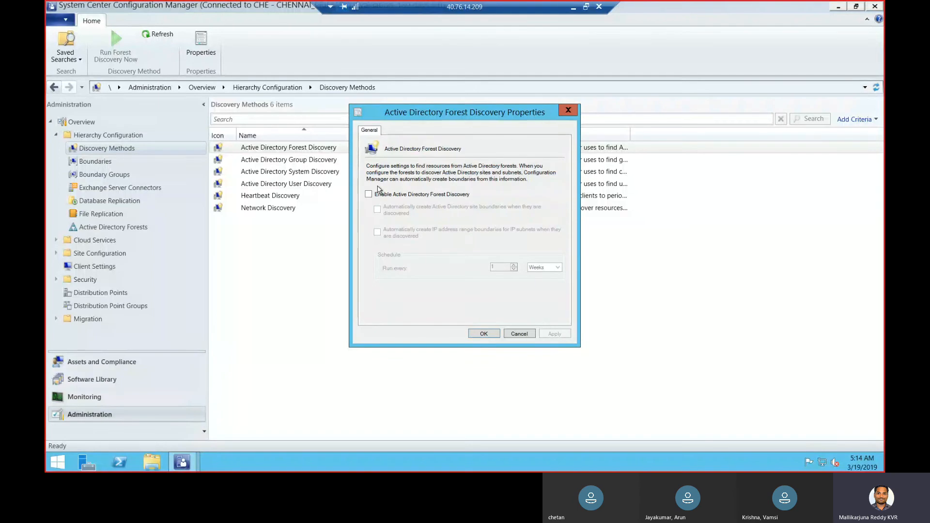
pyautogui.click(376, 194)
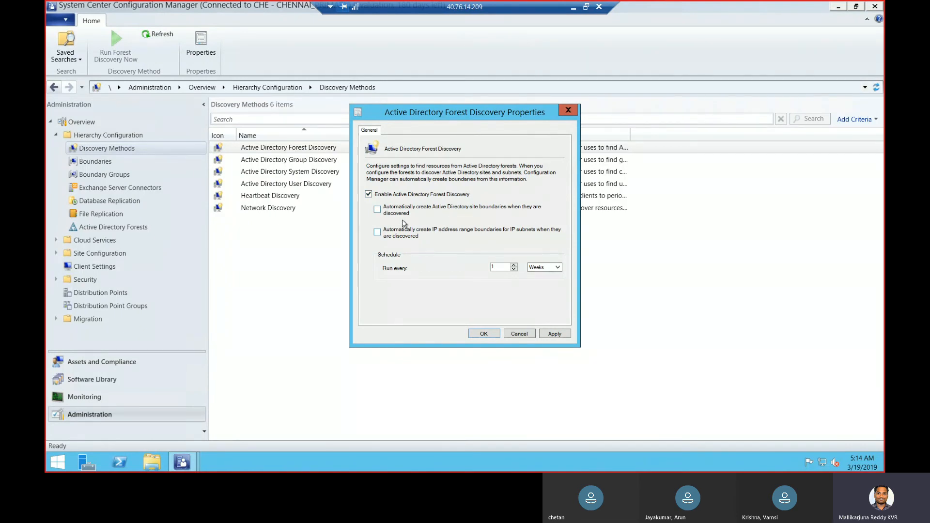
pyautogui.click(378, 210)
pyautogui.click(414, 212)
pyautogui.click(443, 198)
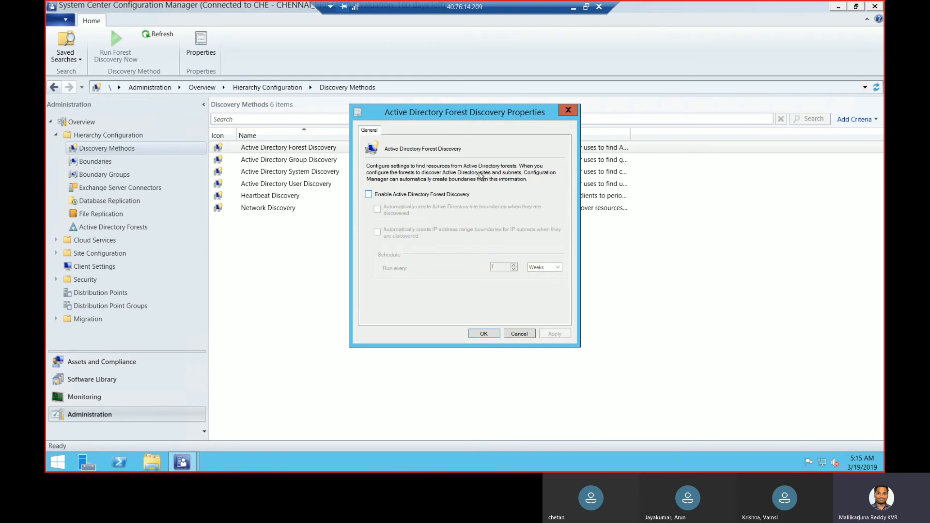
pyautogui.click(569, 110)
# Start an Active Directory site boundary, then close the site browser and discard the boundary
pyautogui.click(95, 161)
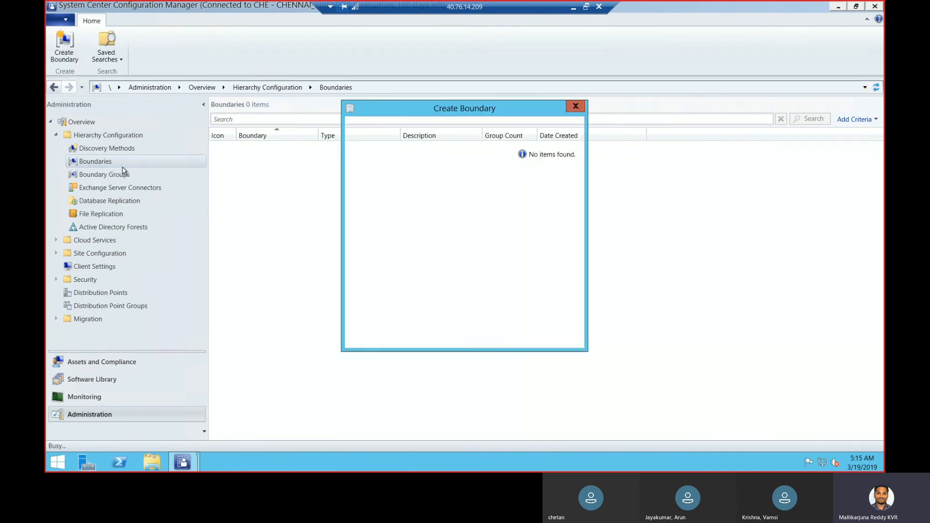
pyautogui.click(448, 183)
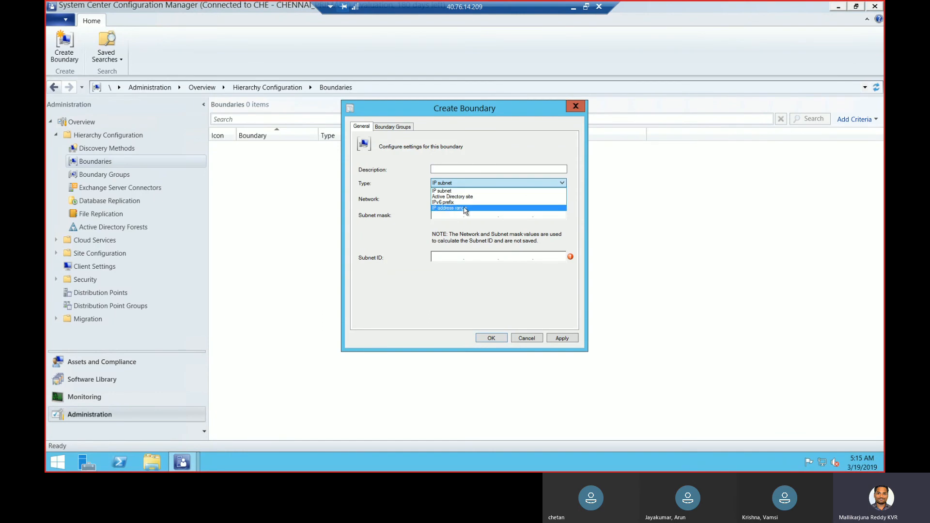
pyautogui.click(472, 197)
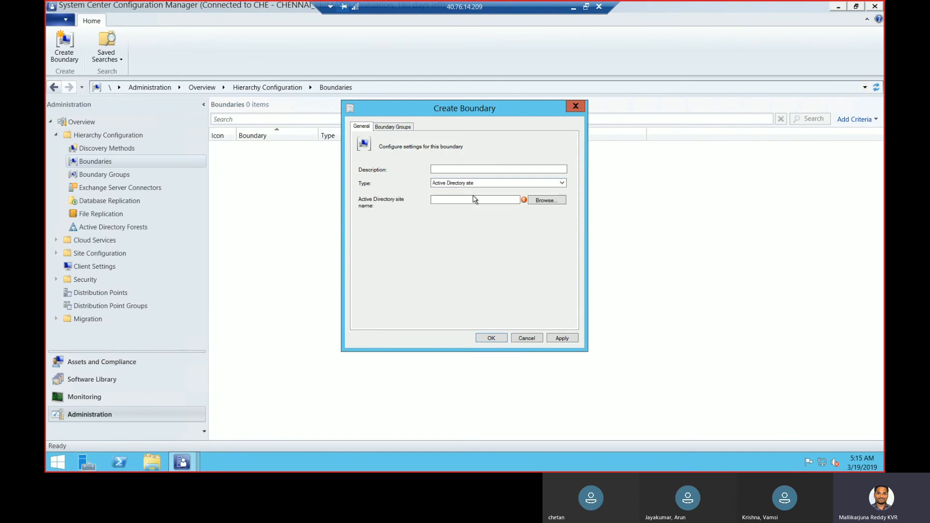
pyautogui.click(544, 201)
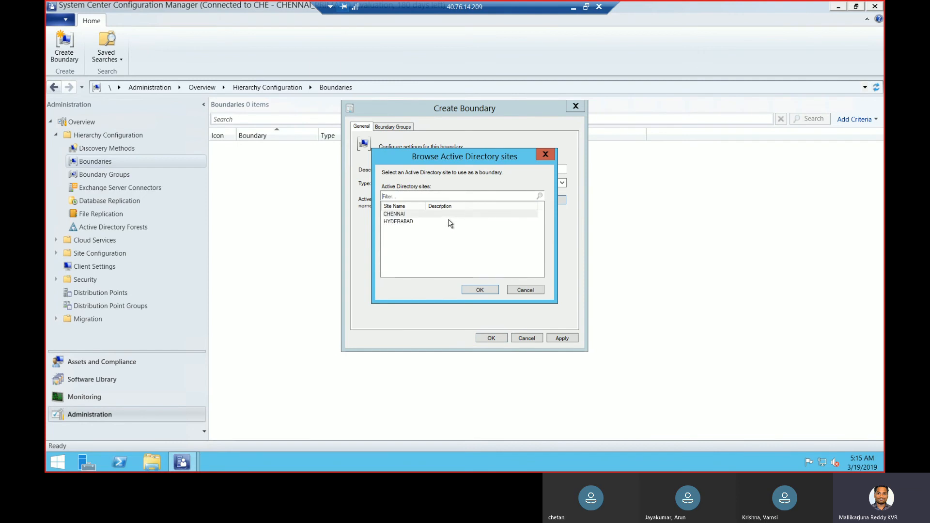
pyautogui.click(545, 155)
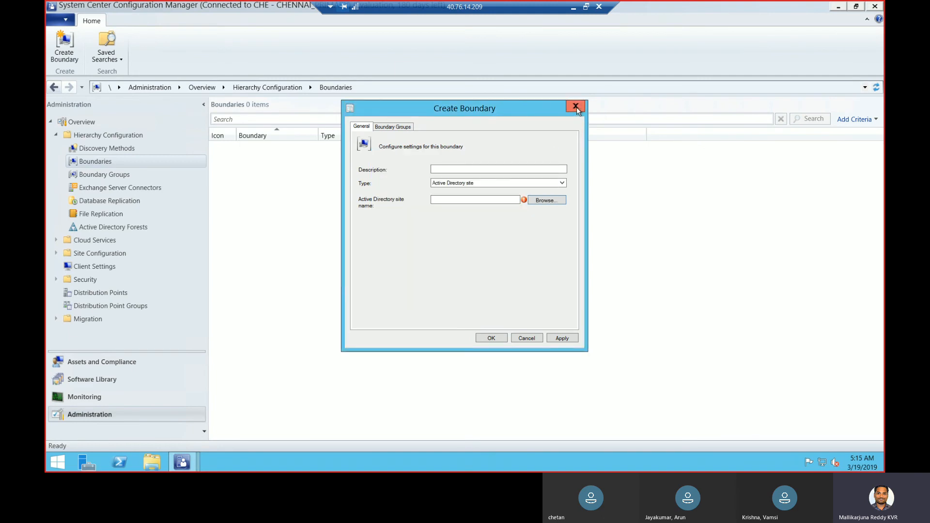
pyautogui.click(576, 108)
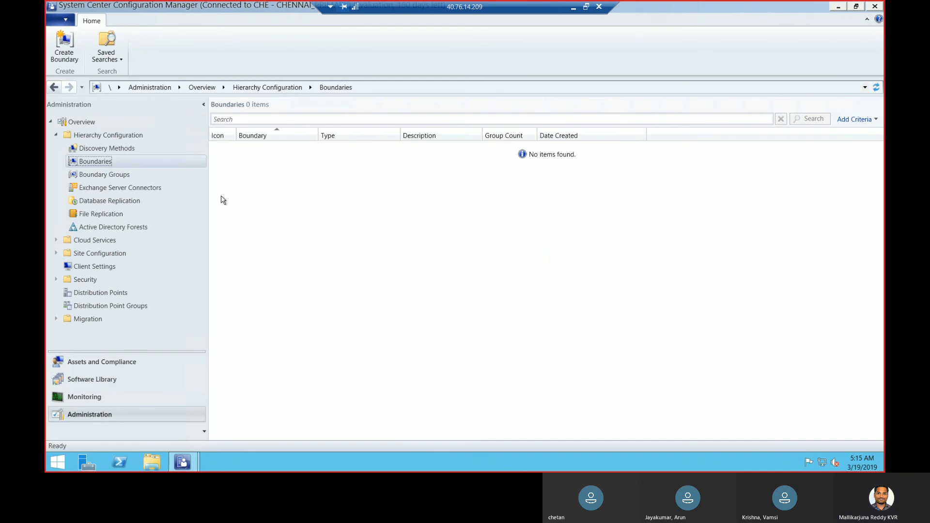
# Enable Active Directory Forest Discovery on a 1-week schedule and run full discovery as soon as possible
pyautogui.click(119, 151)
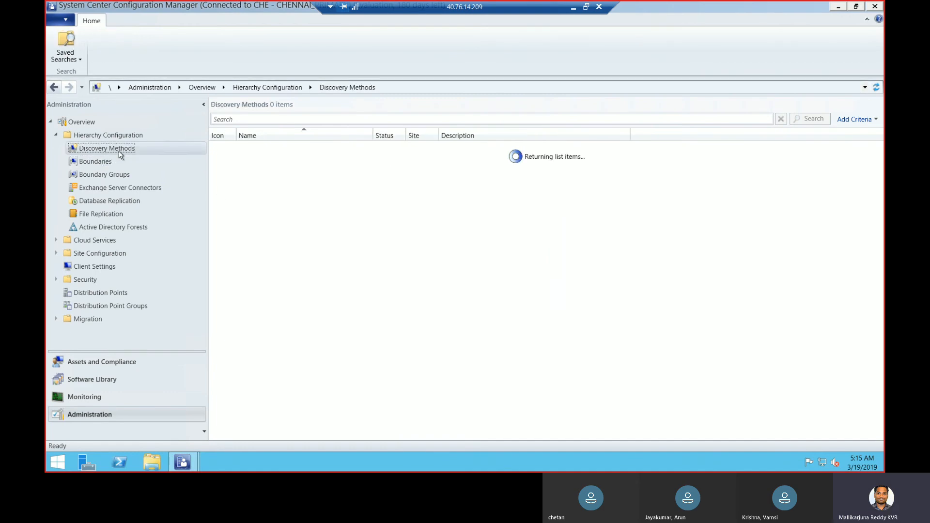
pyautogui.click(358, 147)
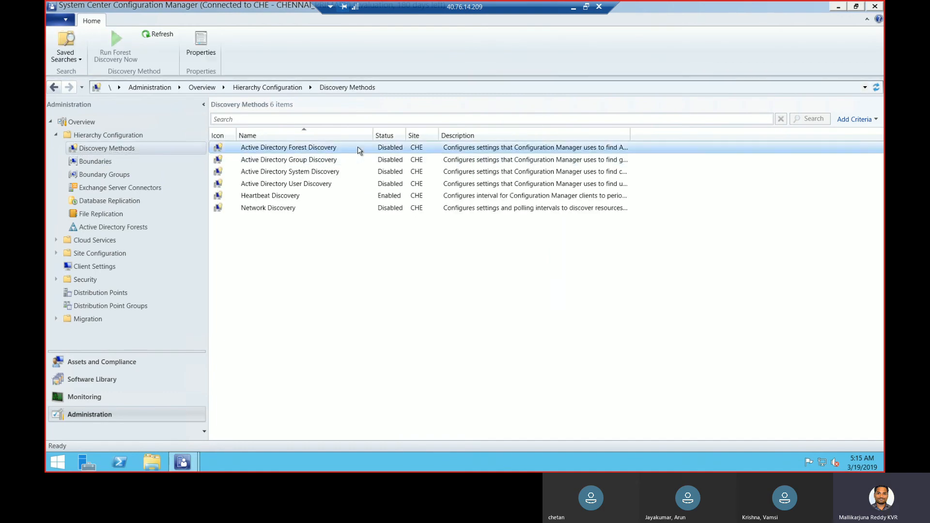
pyautogui.rightClick(358, 148)
pyautogui.click(393, 189)
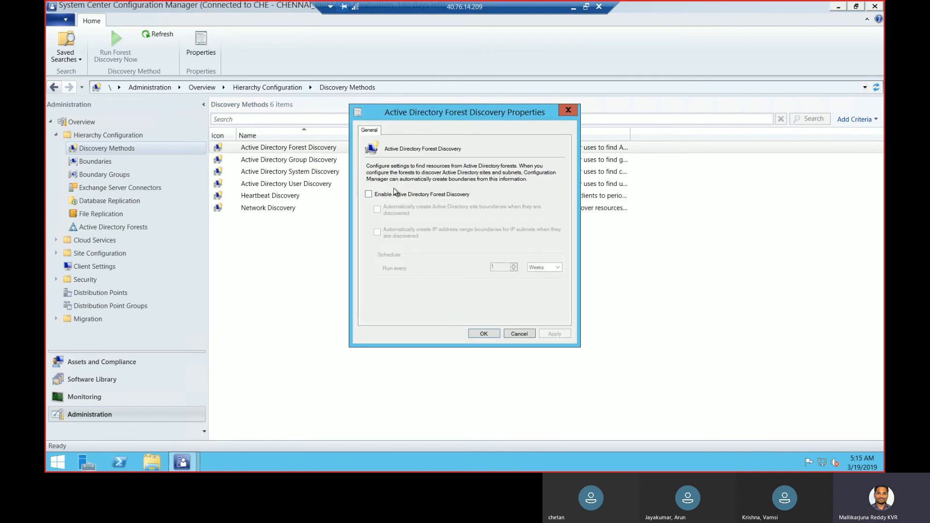
pyautogui.click(391, 200)
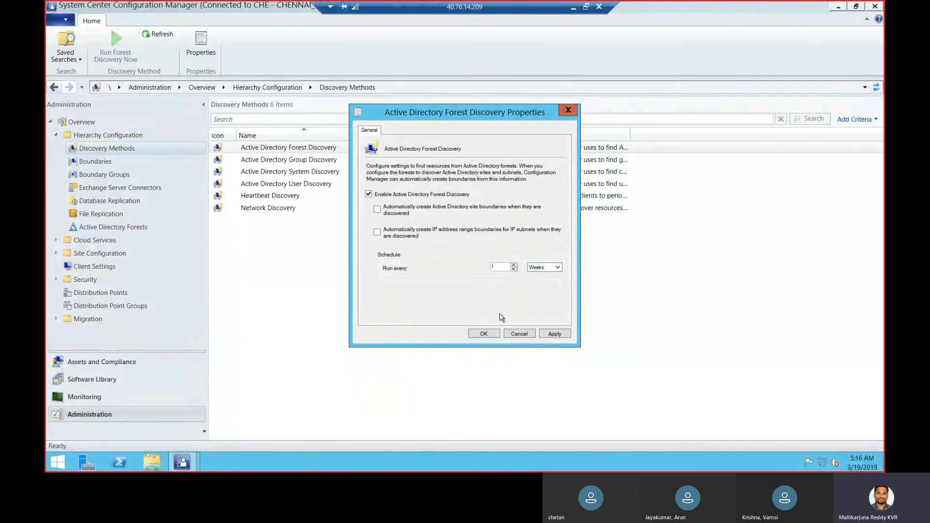
pyautogui.click(549, 269)
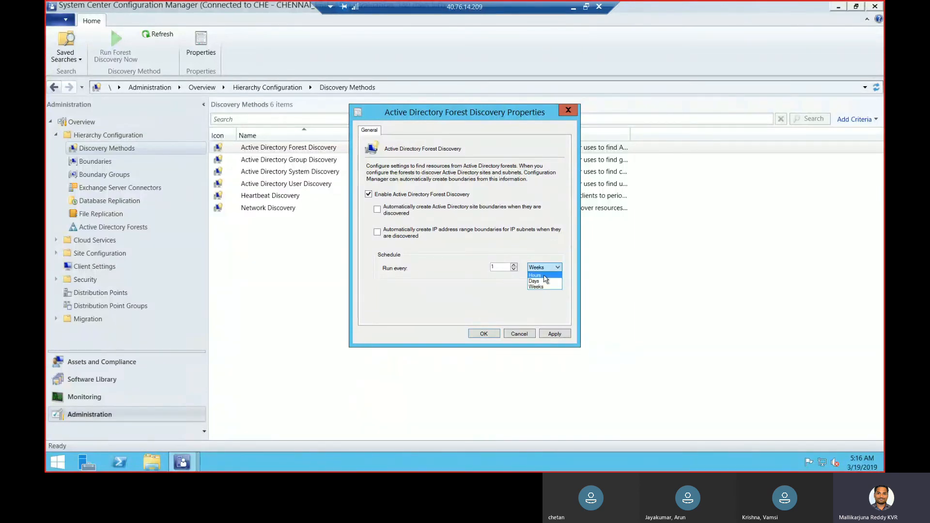
pyautogui.click(475, 312)
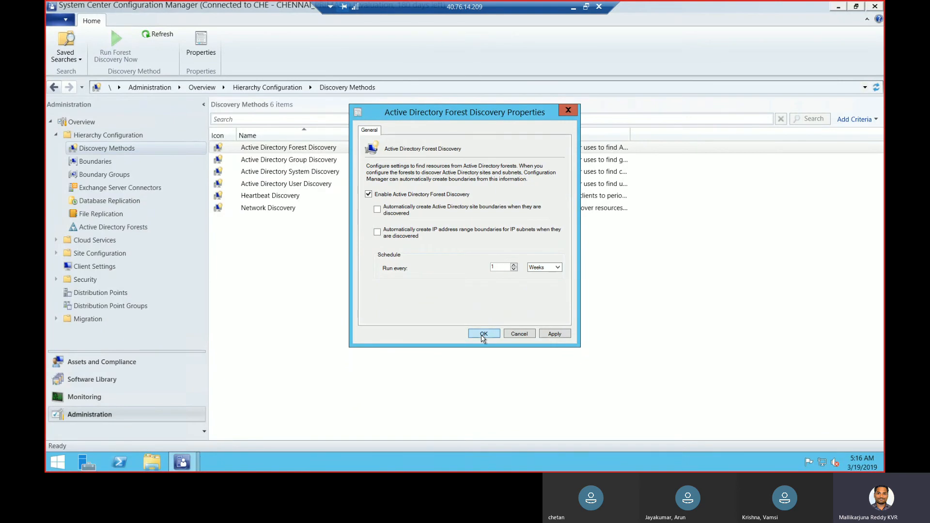
pyautogui.click(483, 334)
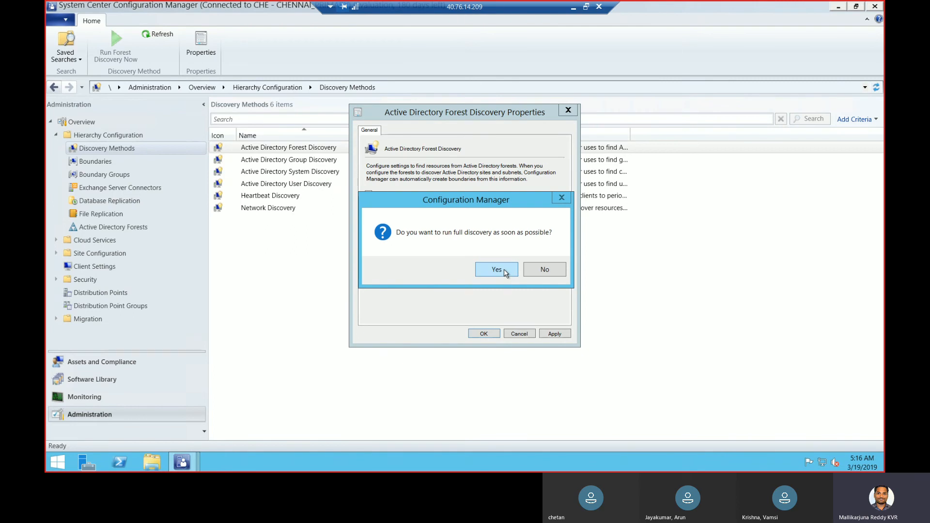
pyautogui.click(505, 273)
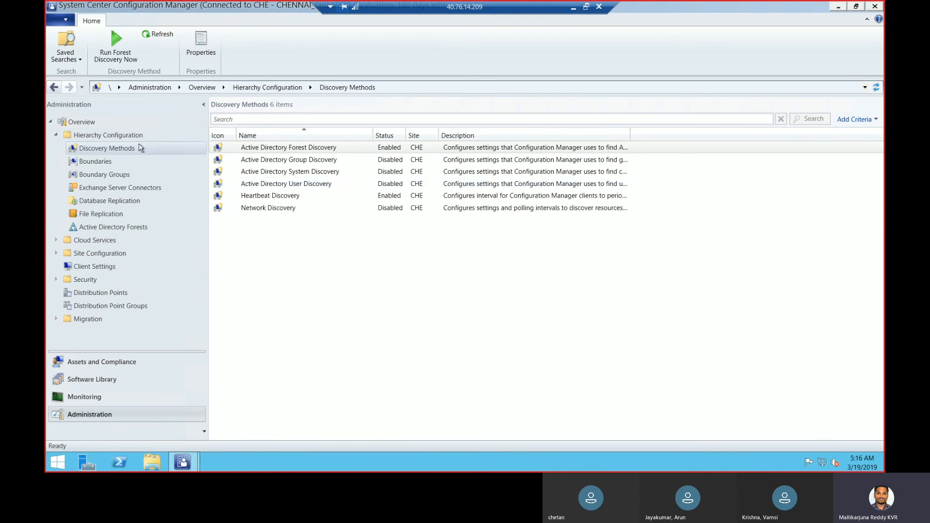
pyautogui.click(99, 164)
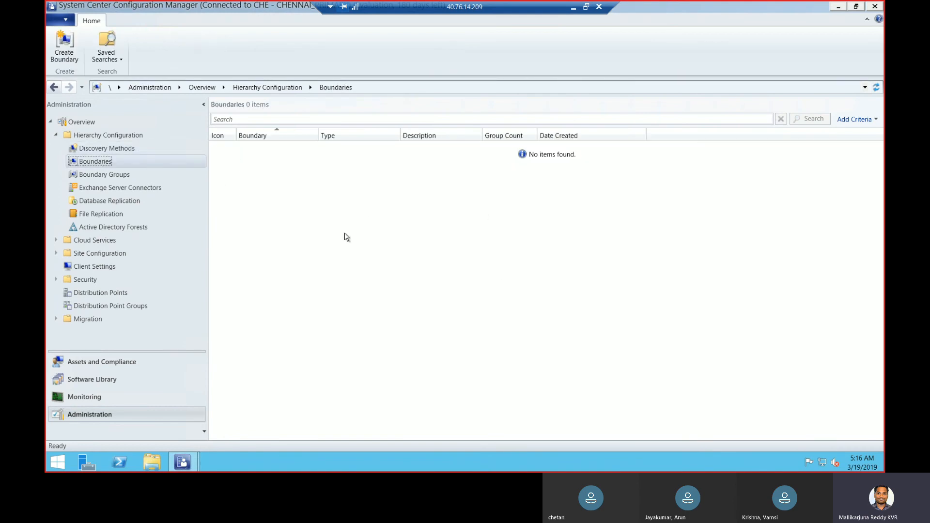
# Start a new boundary and keep its type as IP subnet
pyautogui.rightClick(109, 161)
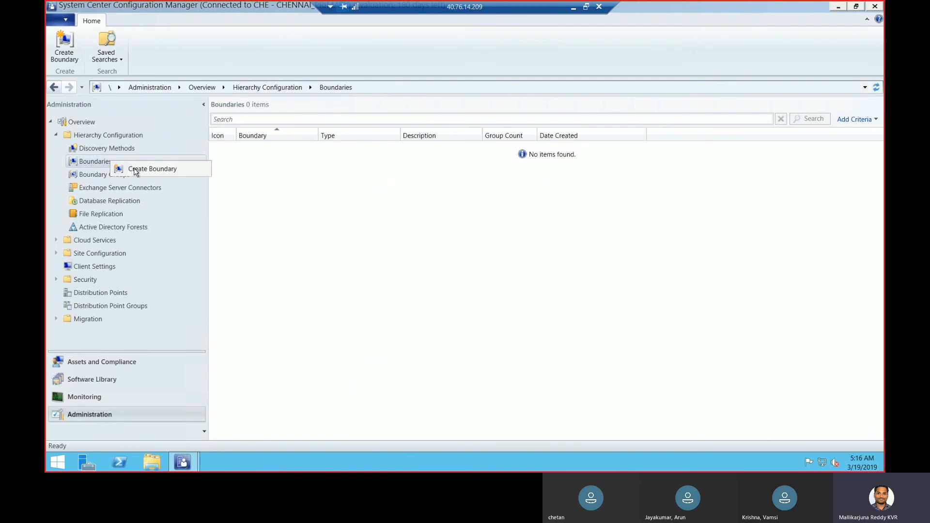
pyautogui.click(138, 169)
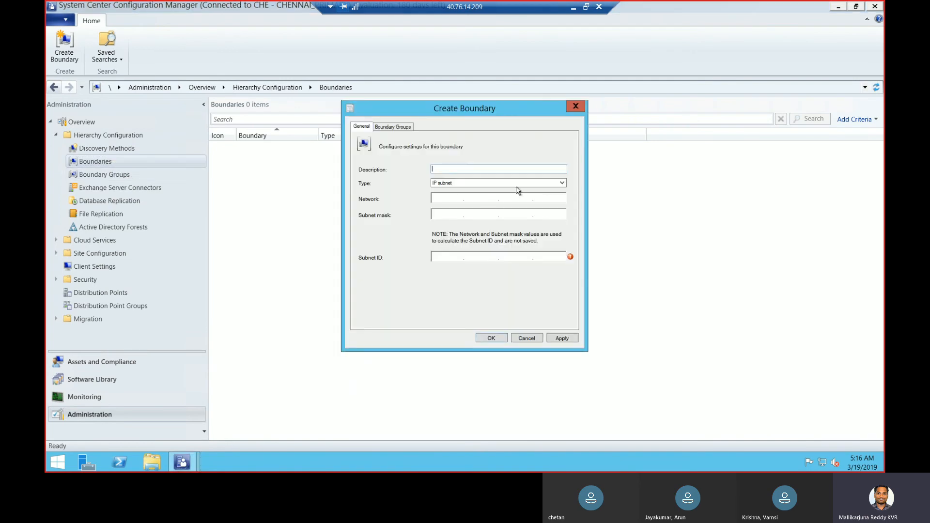
pyautogui.click(523, 183)
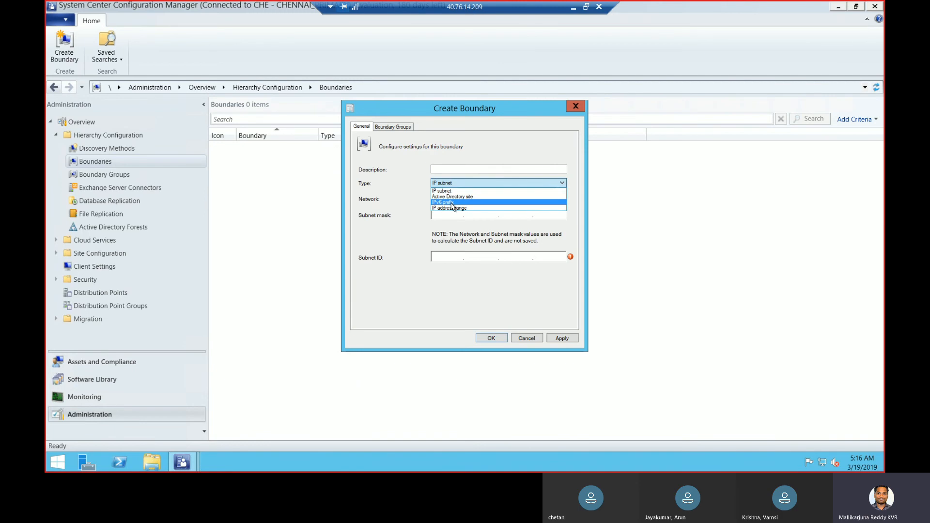
pyautogui.click(496, 193)
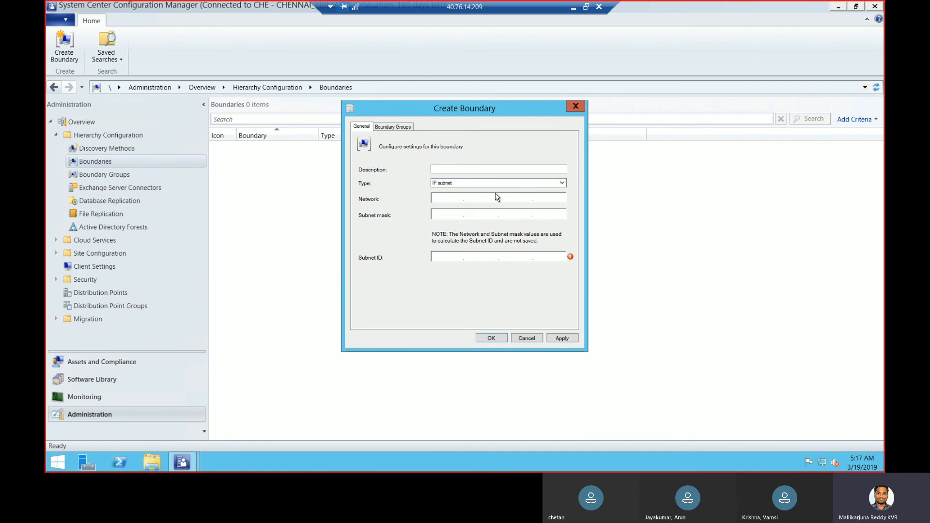
# Enter network 10.0.0.0 and description 'CHennai', then check the Boundary Groups tab
pyautogui.click(450, 197)
pyautogui.write('10.')
pyautogui.write('0.0.0')
pyautogui.press('Tab')
pyautogui.write('10.0.0.0')
pyautogui.click(396, 129)
pyautogui.click(360, 127)
pyautogui.click(442, 167)
pyautogui.write('CHennai')
pyautogui.click(393, 126)
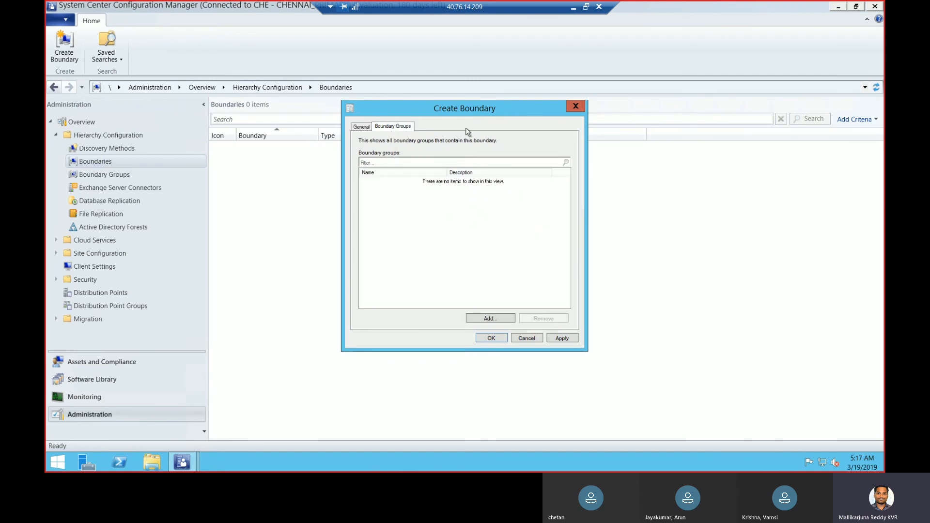
# Correct the Network field's last octet so it reads 10.0.0.0
pyautogui.click(363, 128)
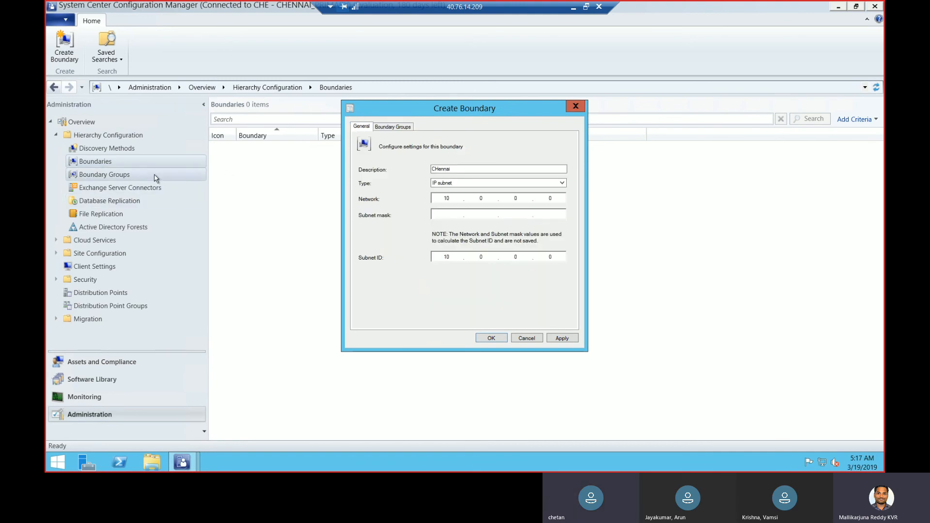
pyautogui.click(395, 127)
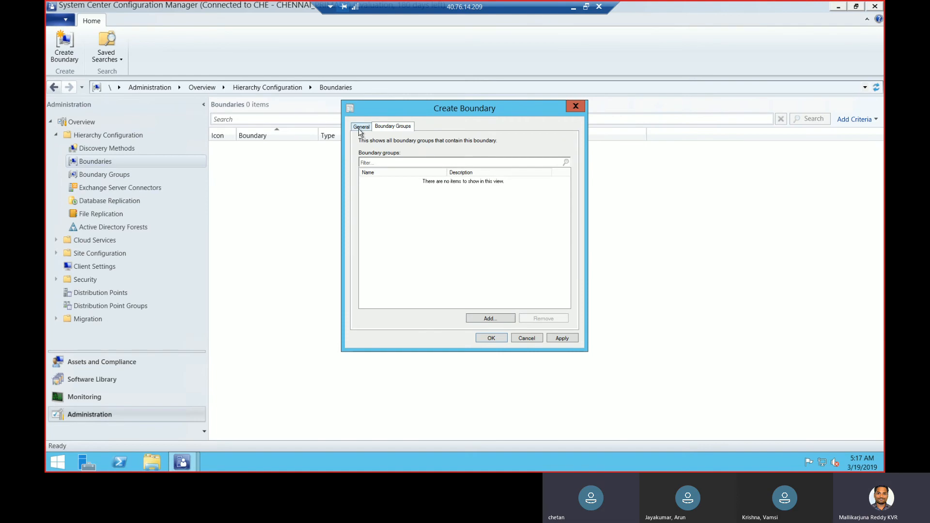
pyautogui.click(361, 127)
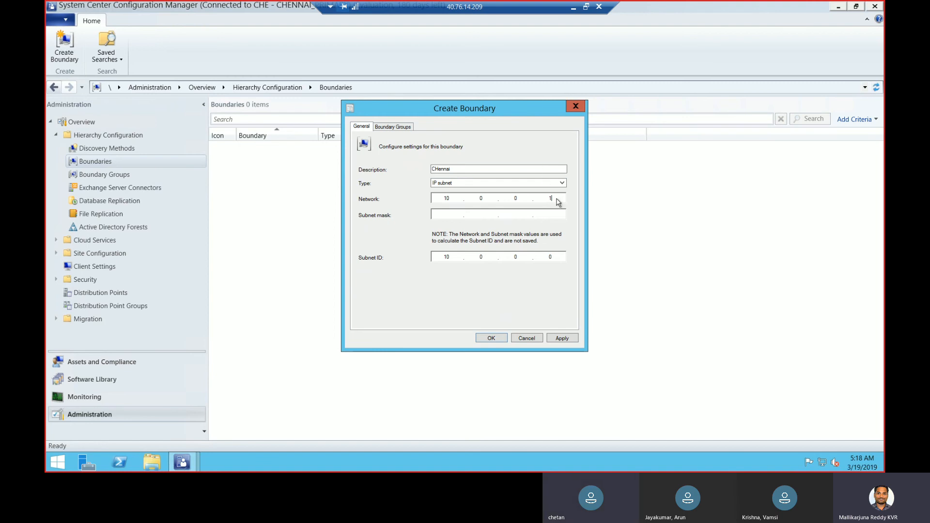
pyautogui.press('BackSpace')
pyautogui.write('0')
# Create the boundary as an Active Directory site boundary for the HYDERABAD site
pyautogui.click(525, 184)
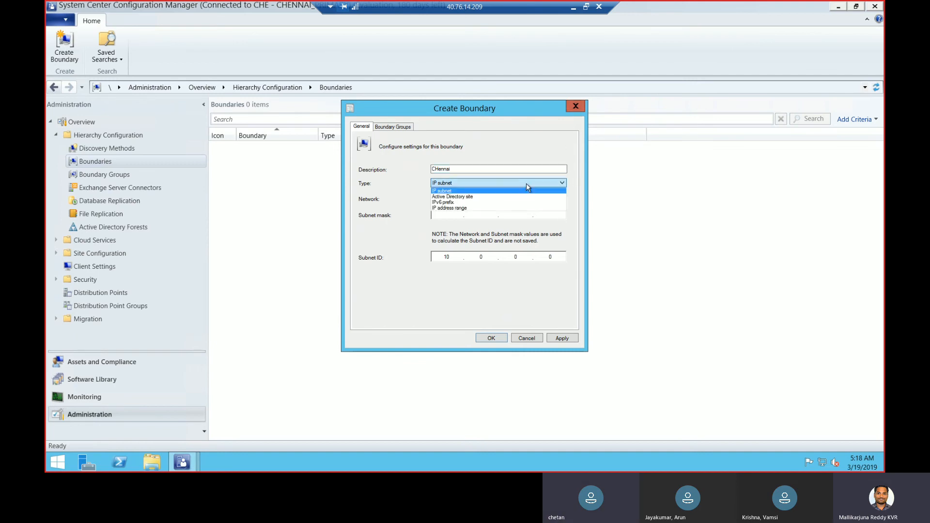
pyautogui.click(499, 197)
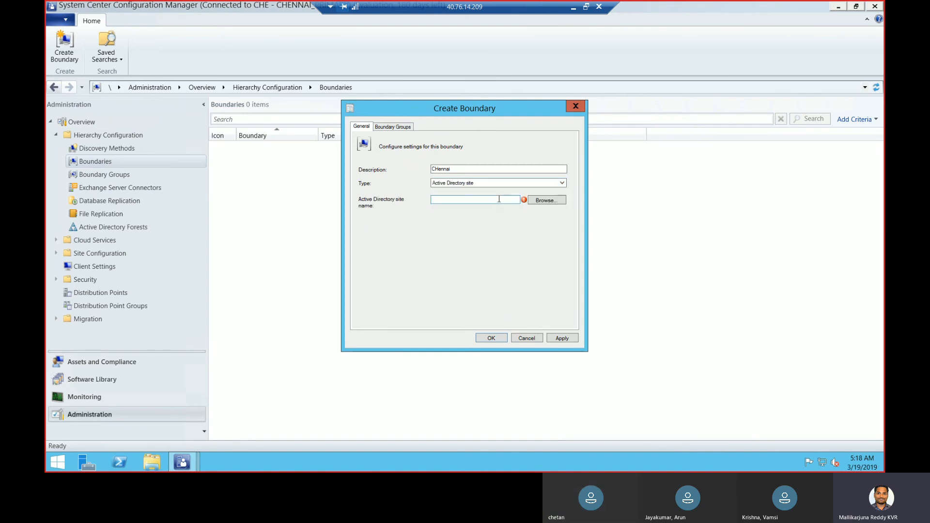
pyautogui.click(545, 199)
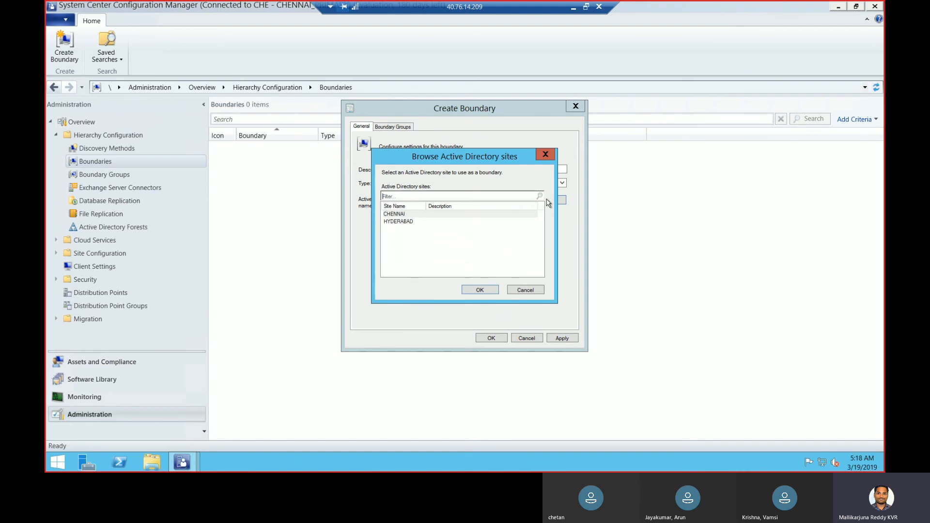
pyautogui.click(408, 221)
pyautogui.click(480, 290)
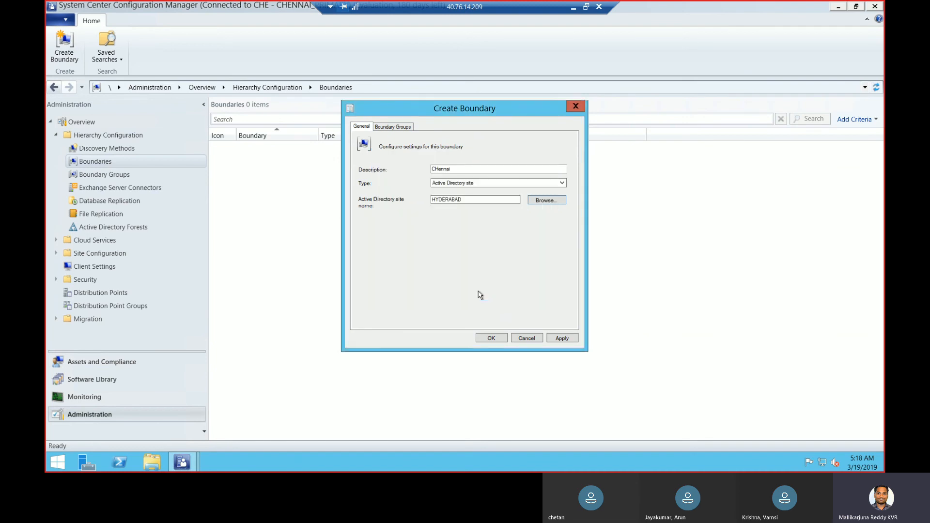
pyautogui.click(562, 339)
pyautogui.click(492, 338)
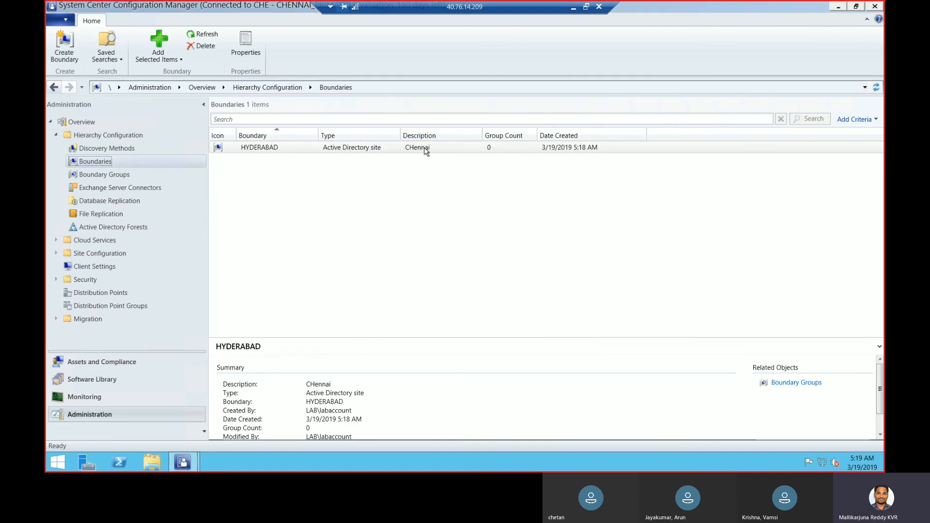
# Open the HYDERABAD boundary's properties and retype its description as Hyderabad
pyautogui.click(303, 150)
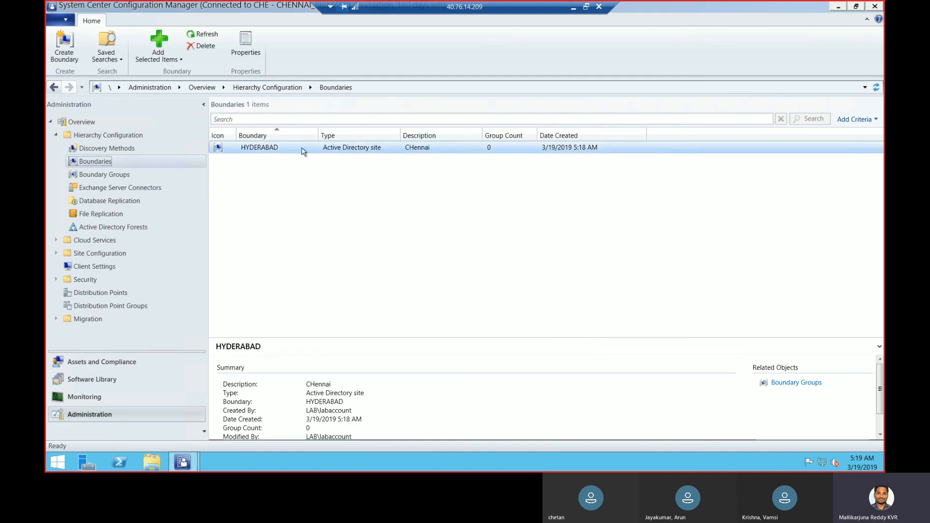
pyautogui.rightClick(342, 150)
pyautogui.click(372, 201)
pyautogui.write('Hyderabad')
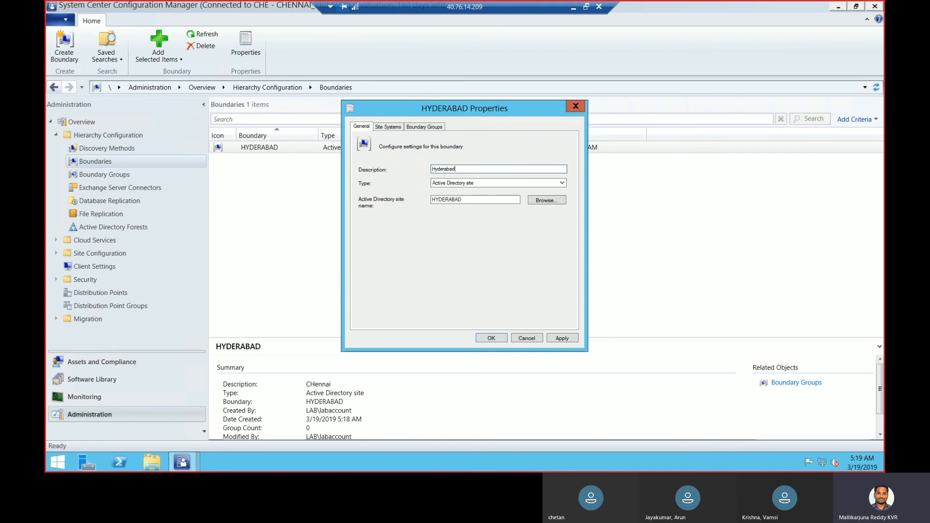
# Save the Hyderabad description and start a new Active Directory site boundary
pyautogui.click(560, 338)
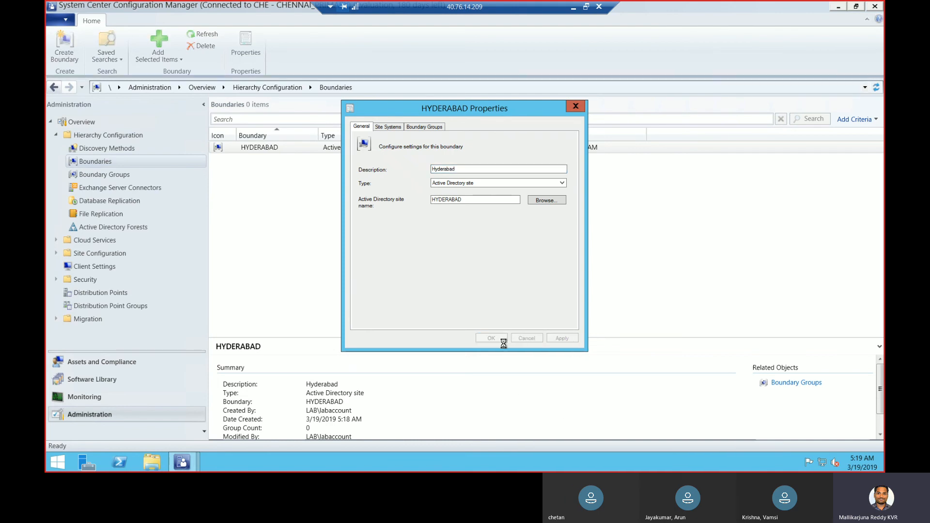
pyautogui.click(501, 341)
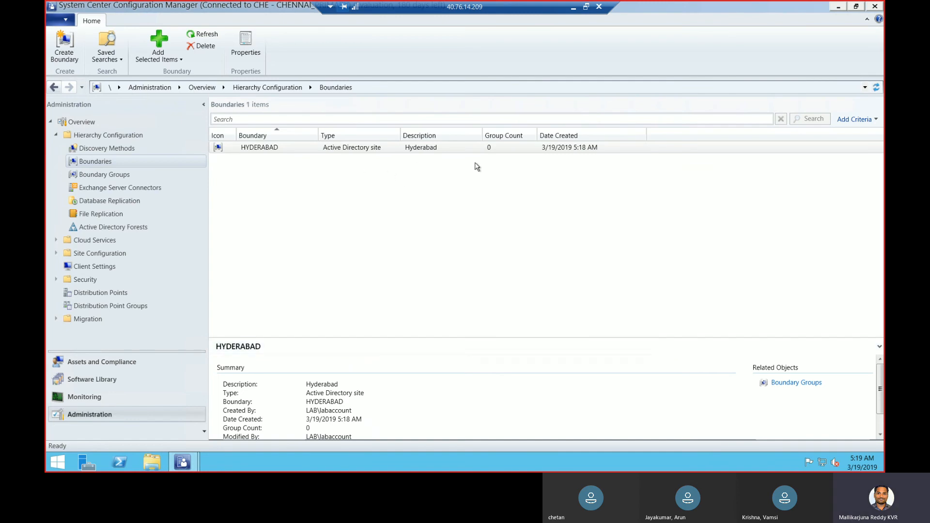
pyautogui.rightClick(121, 163)
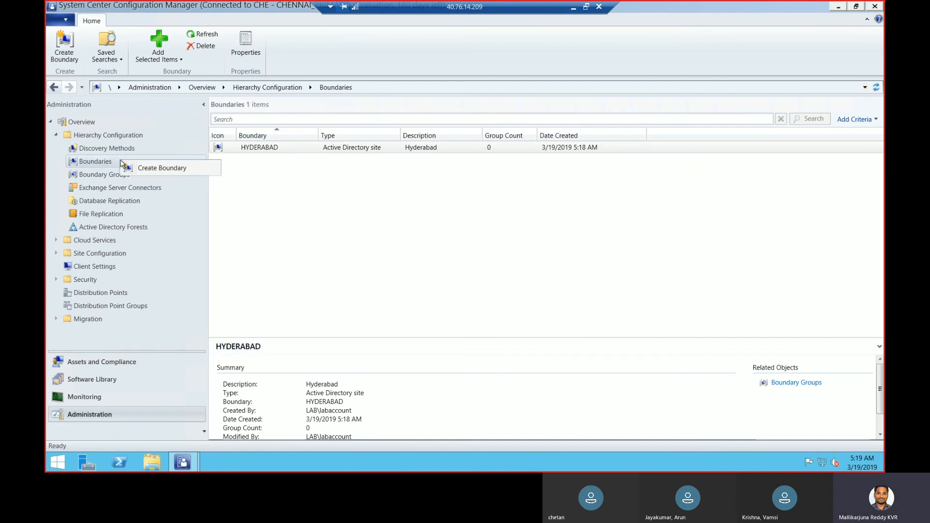
pyautogui.click(148, 168)
pyautogui.click(531, 185)
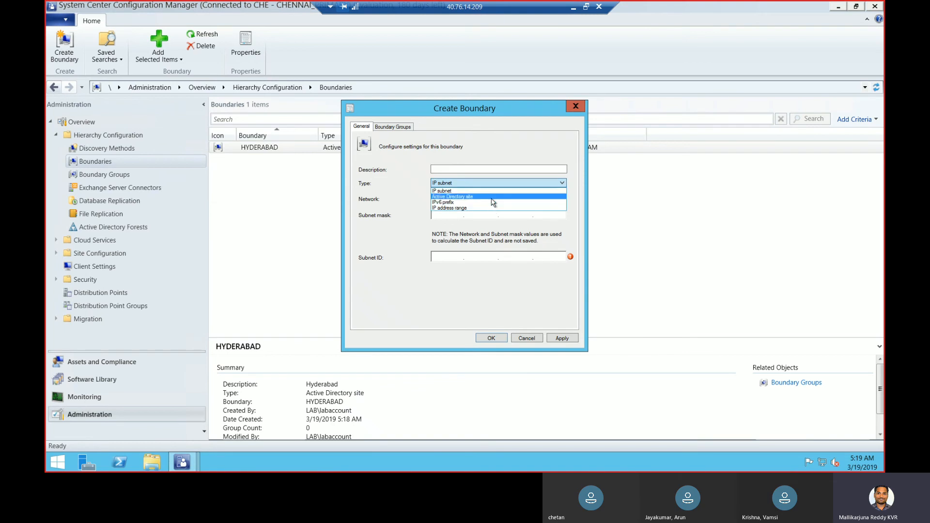
pyautogui.click(491, 197)
pyautogui.click(547, 201)
pyautogui.click(478, 220)
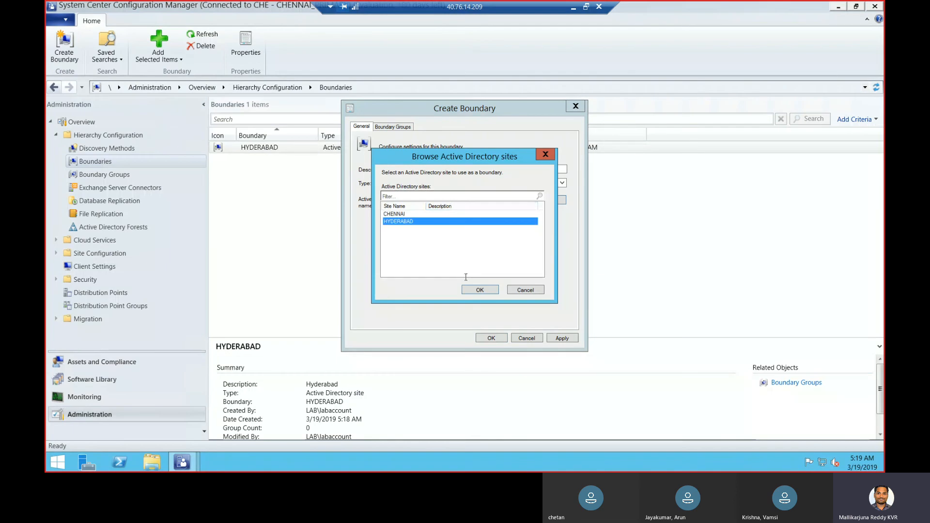
pyautogui.click(479, 290)
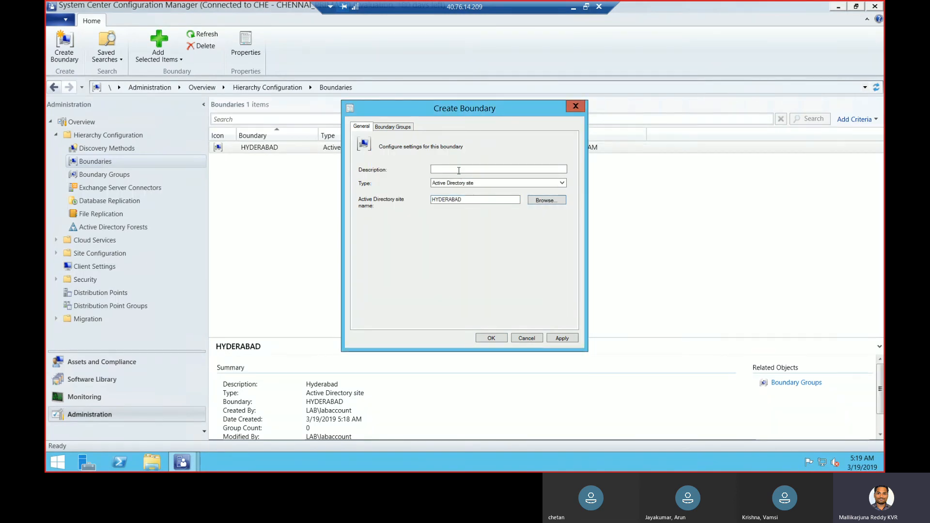
# Describe the new boundary as Chennai, set its site to CHENNAI, and create it
pyautogui.click(459, 170)
pyautogui.write('Chennai')
pyautogui.click(557, 202)
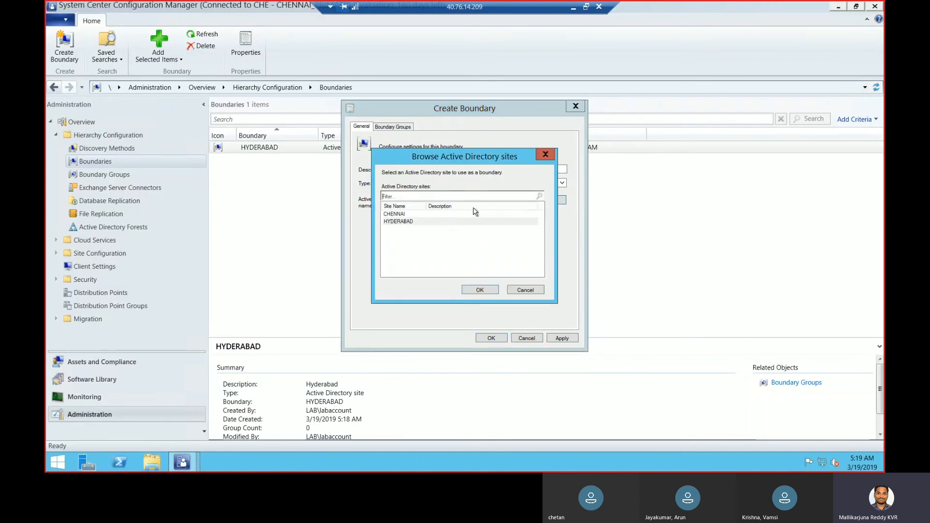
pyautogui.click(430, 214)
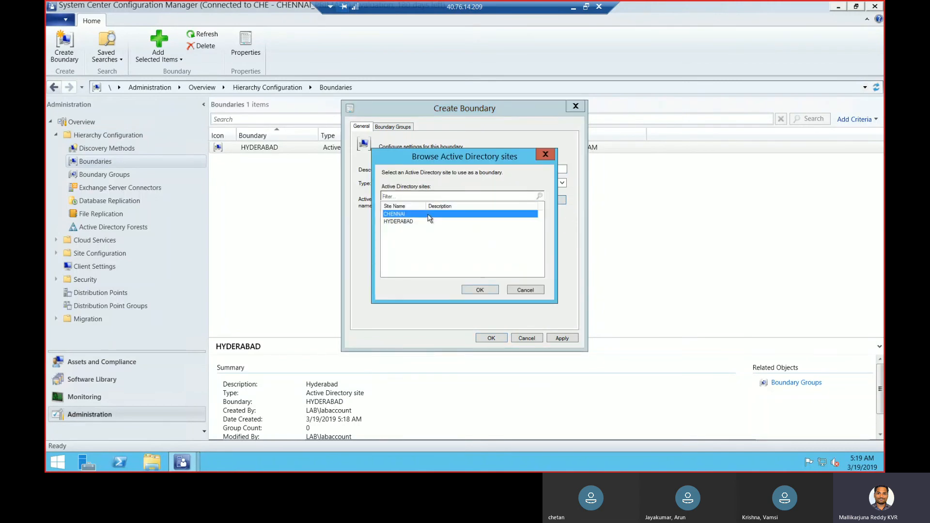
pyautogui.click(482, 292)
pyautogui.click(494, 338)
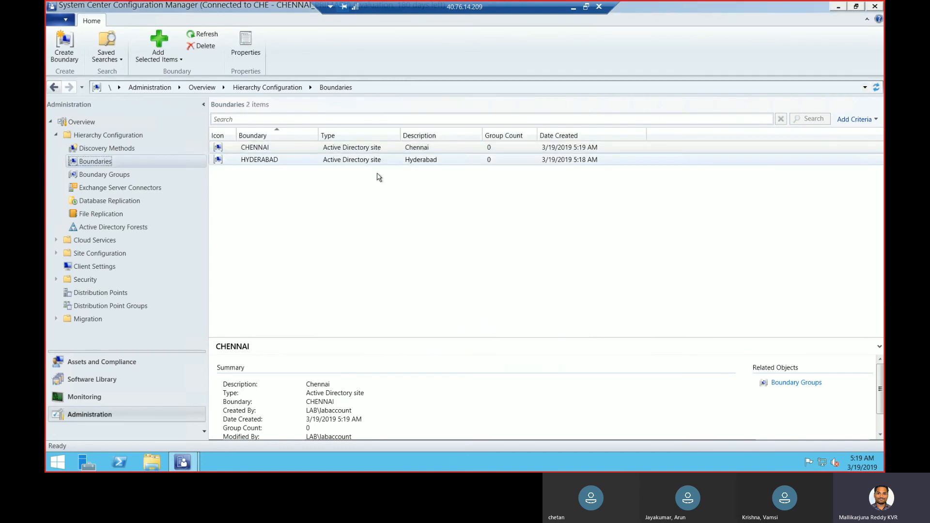
# Open a new Create Boundary dialog with type set to IP address range
pyautogui.rightClick(188, 164)
pyautogui.click(198, 169)
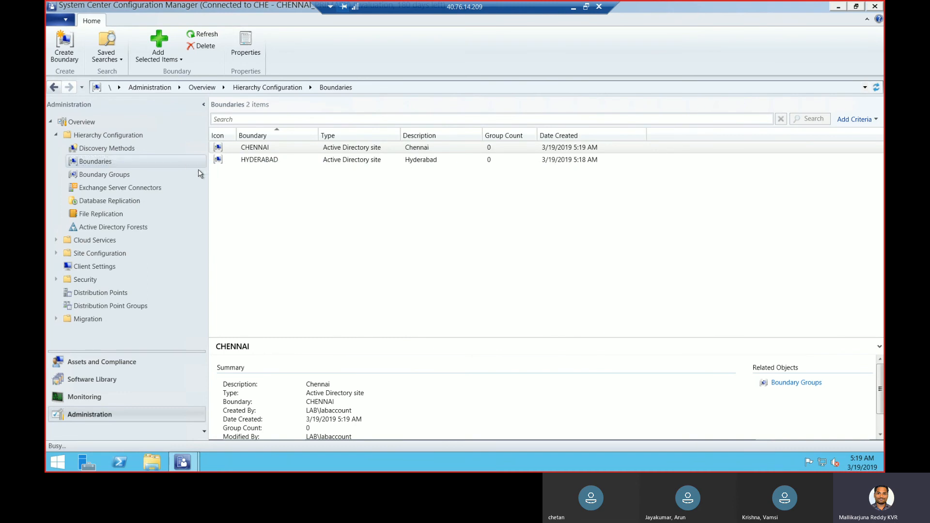
pyautogui.click(455, 184)
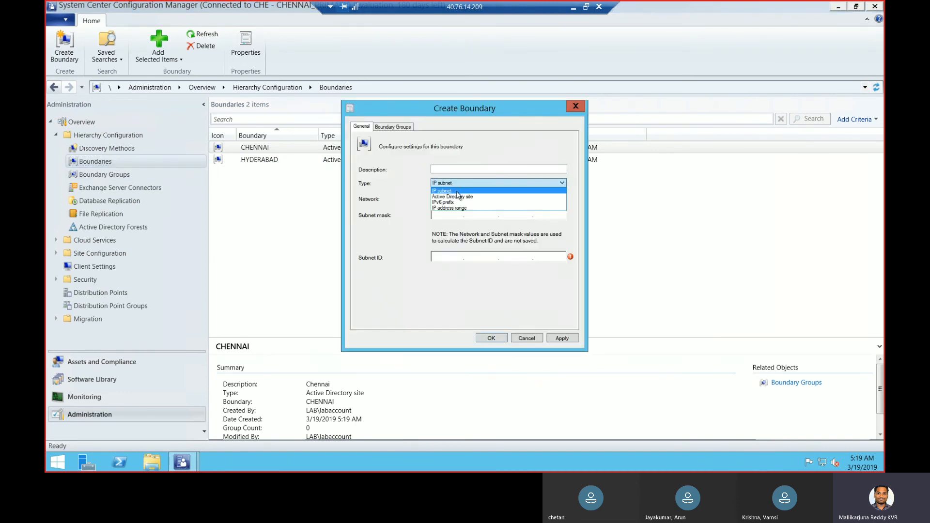
pyautogui.click(455, 208)
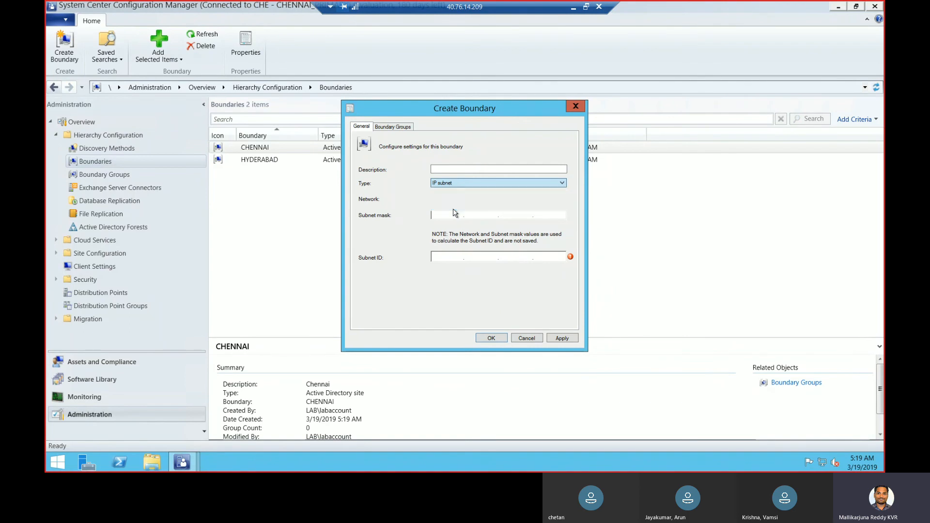
pyautogui.click(467, 169)
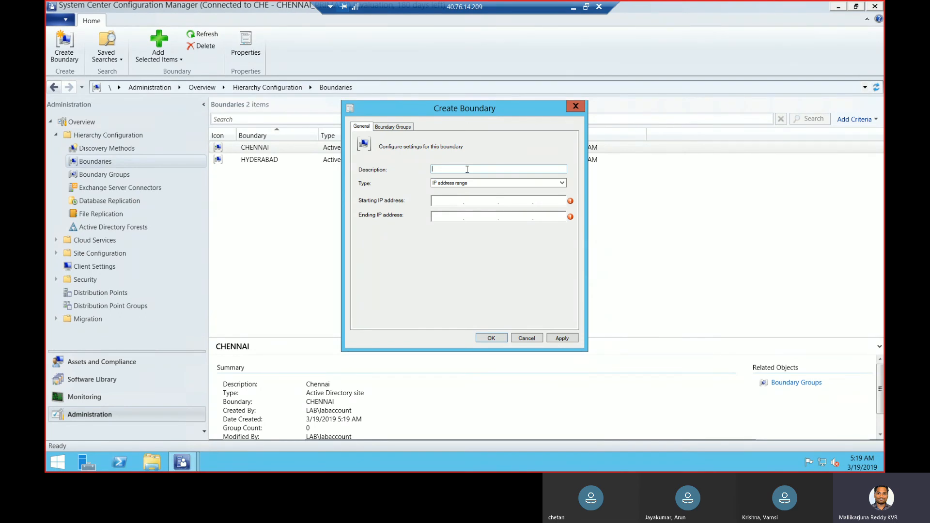
pyautogui.click(469, 184)
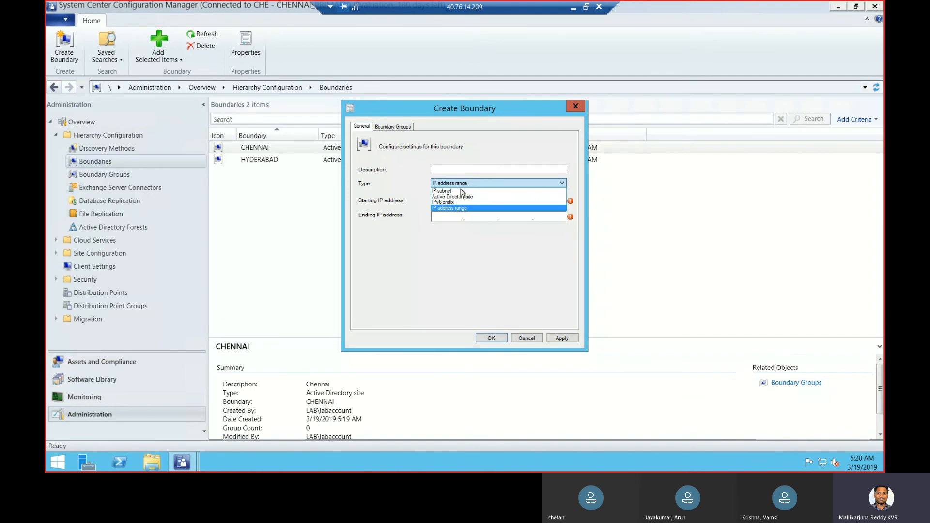
pyautogui.click(467, 241)
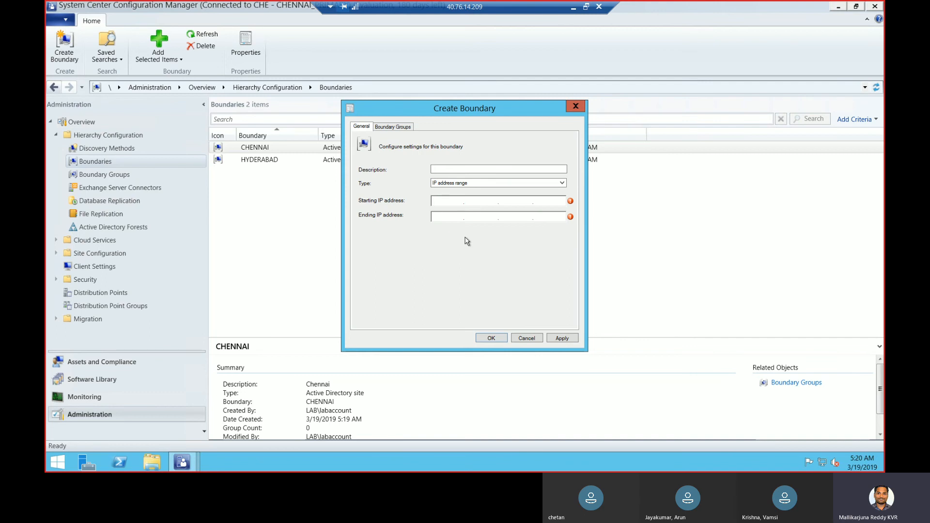
# Enter the range 10.0.0.1 to 10.0.0.253 with description Chennai-ip and apply it
pyautogui.click(442, 203)
pyautogui.write('10.0.0.1')
pyautogui.press('Tab')
pyautogui.write('10.0.0')
pyautogui.press('BackSpace')
pyautogui.write('255')
pyautogui.write('0.0')
pyautogui.write('.0')
pyautogui.write('253')
pyautogui.click(448, 169)
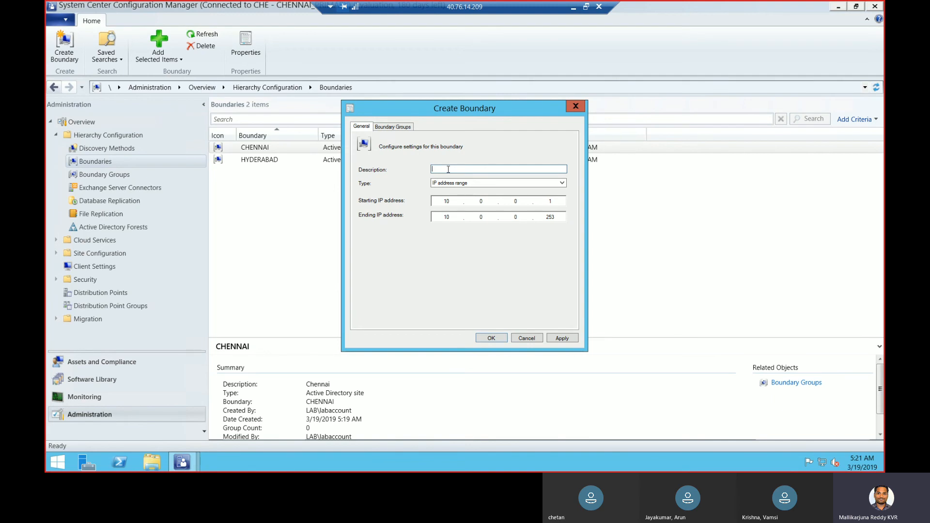
pyautogui.write('Chennai-ip')
pyautogui.click(563, 337)
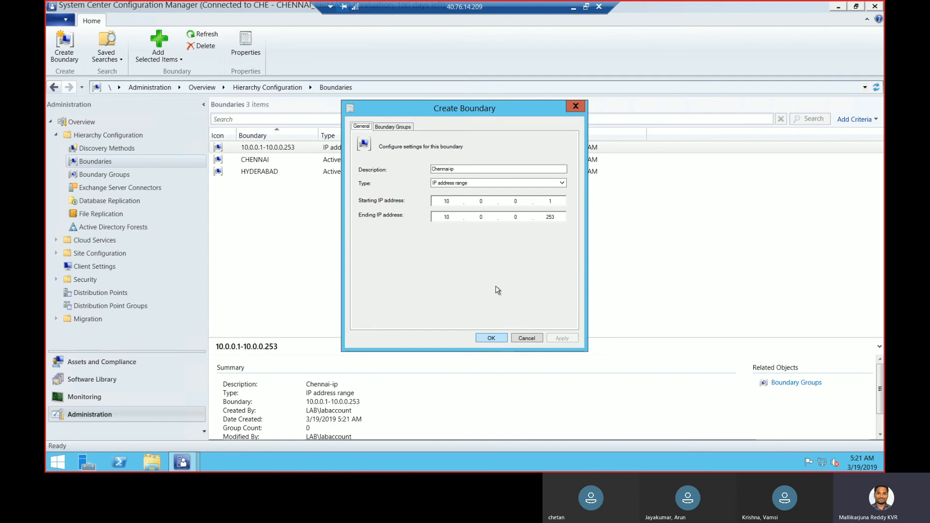
# Close Create Boundary, review the IP range and CHENNAI boundaries, then view Boundary Groups
pyautogui.click(488, 338)
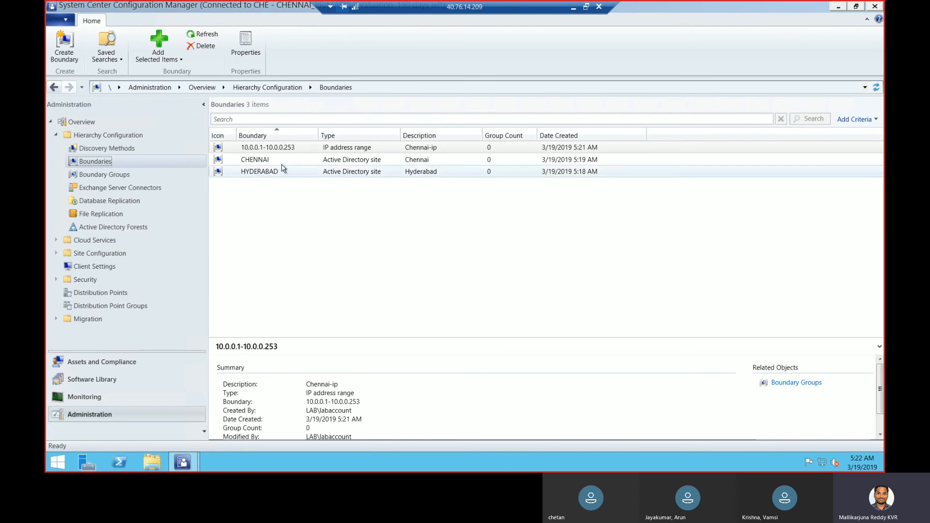
pyautogui.click(252, 149)
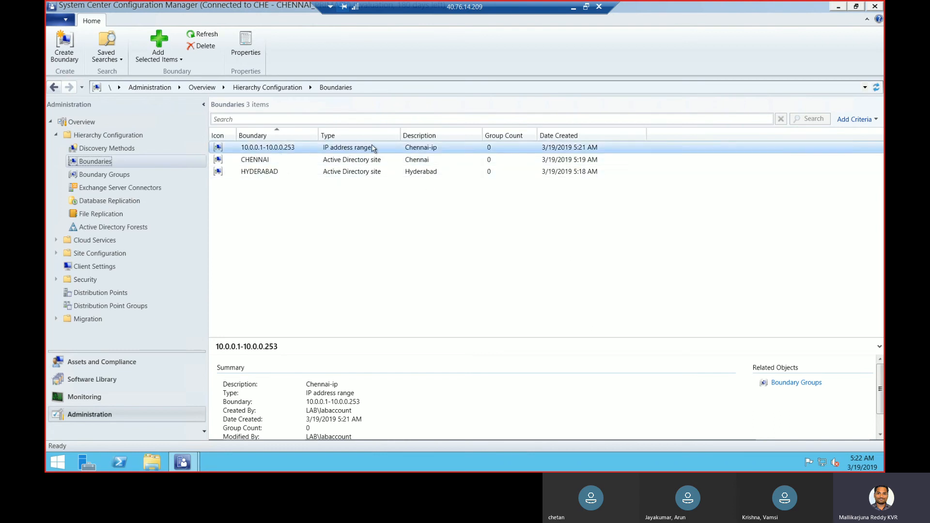
pyautogui.click(263, 164)
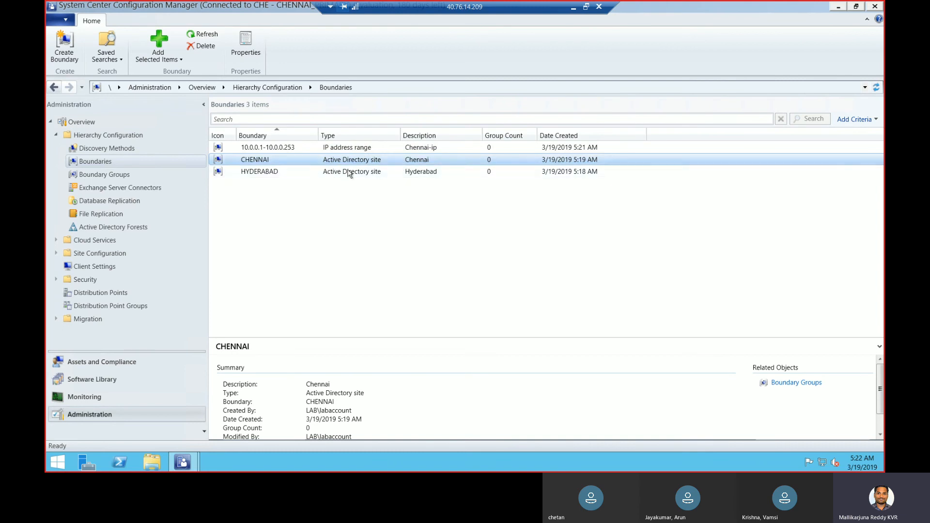
pyautogui.click(125, 175)
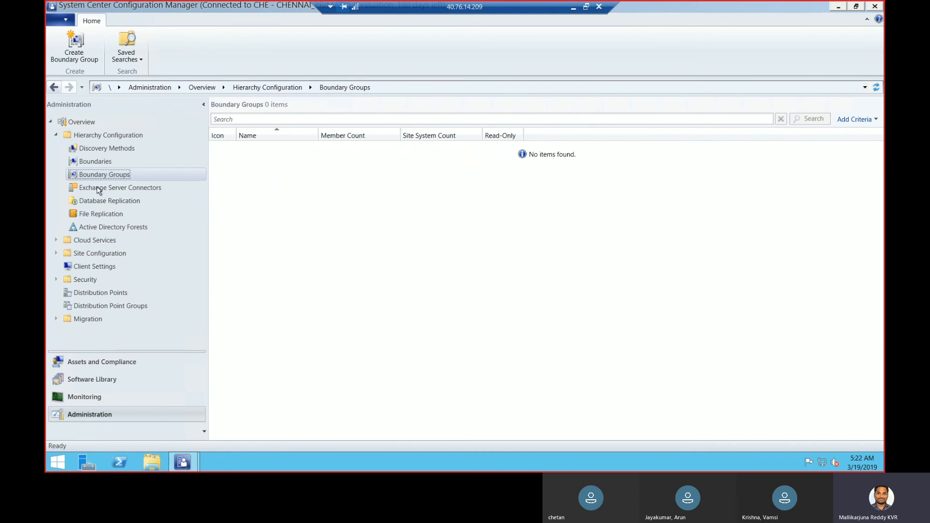
pyautogui.click(102, 163)
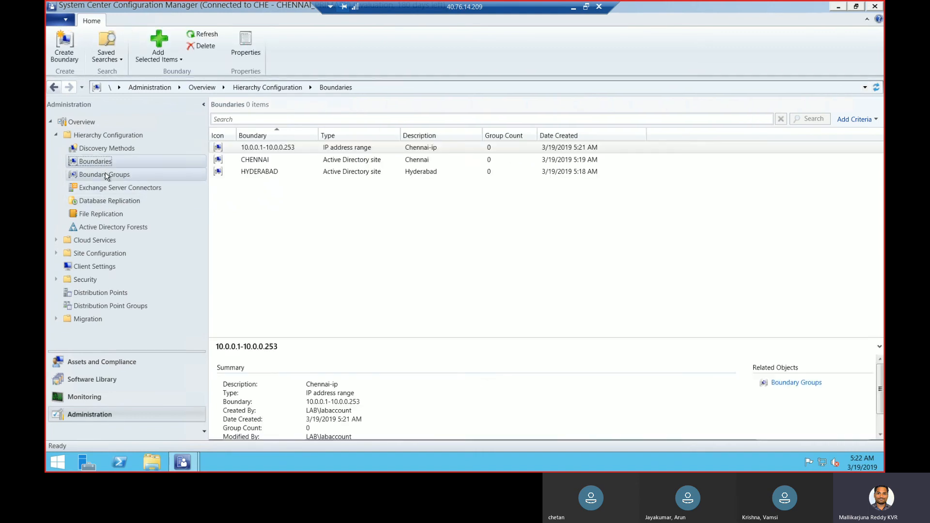
pyautogui.click(107, 176)
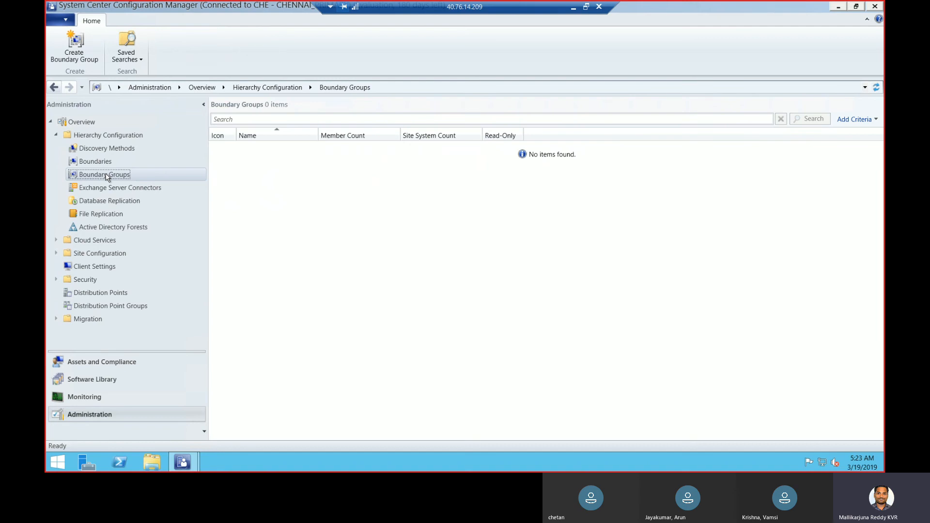
# Draft a boundary group named Chennai, cancel it, and return to the Boundaries list
pyautogui.rightClick(108, 177)
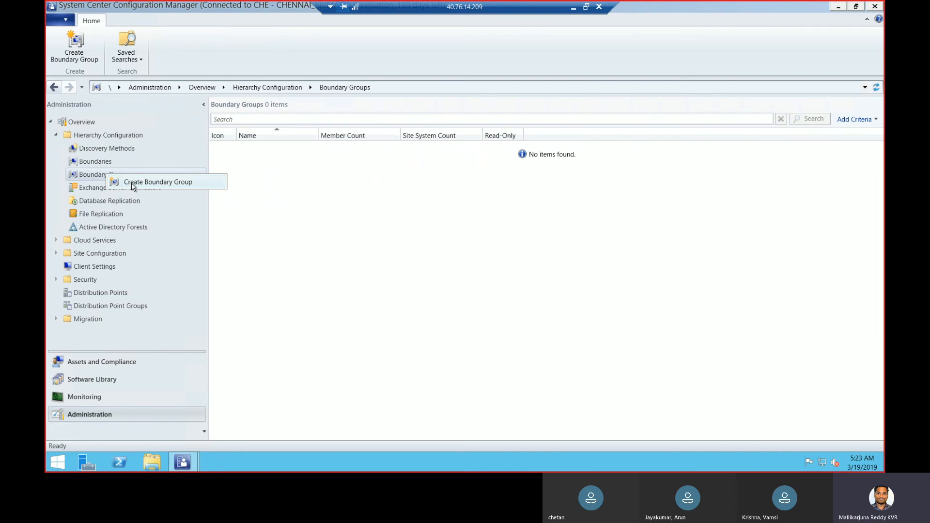
pyautogui.click(133, 183)
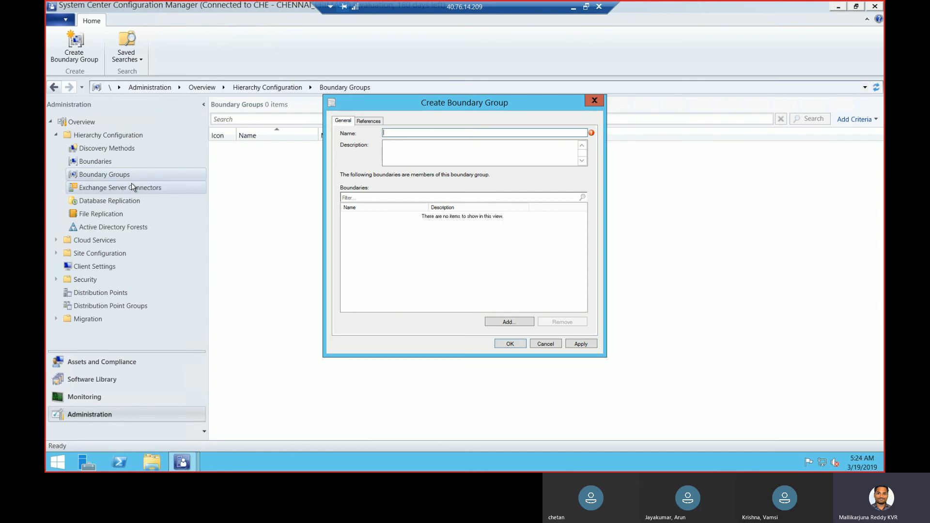
pyautogui.write('C')
pyautogui.press('BackSpace')
pyautogui.write('cHENNA')
pyautogui.press('BackSpace')
pyautogui.press('BackSpace')
pyautogui.press('BackSpace')
pyautogui.press('BackSpace')
pyautogui.press('BackSpace')
pyautogui.write('Chenna')
pyautogui.press('BackSpace')
pyautogui.press('BackSpace')
pyautogui.press('BackSpace')
pyautogui.press('BackSpace')
pyautogui.press('BackSpace')
pyautogui.press('BackSpace')
pyautogui.press('BackSpace')
pyautogui.write('Chennai')
pyautogui.press('Tab')
pyautogui.press('Tab')
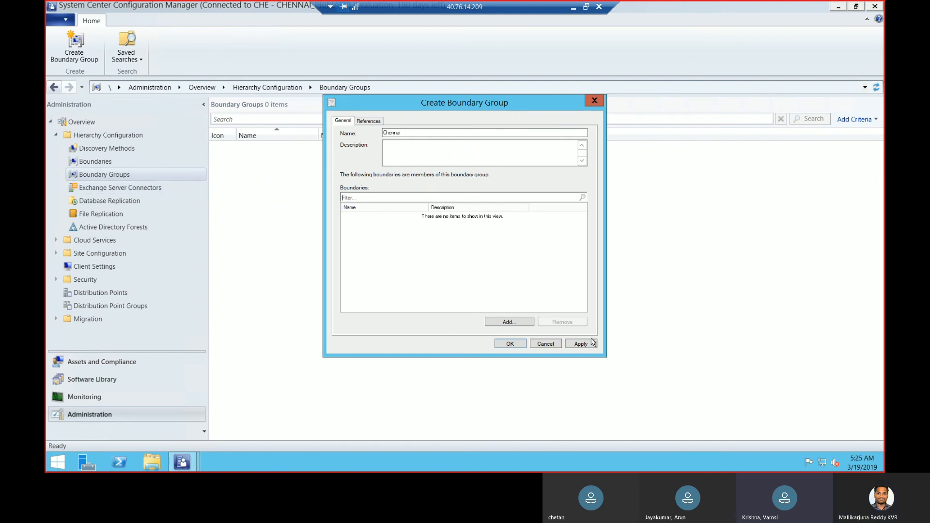
pyautogui.click(546, 344)
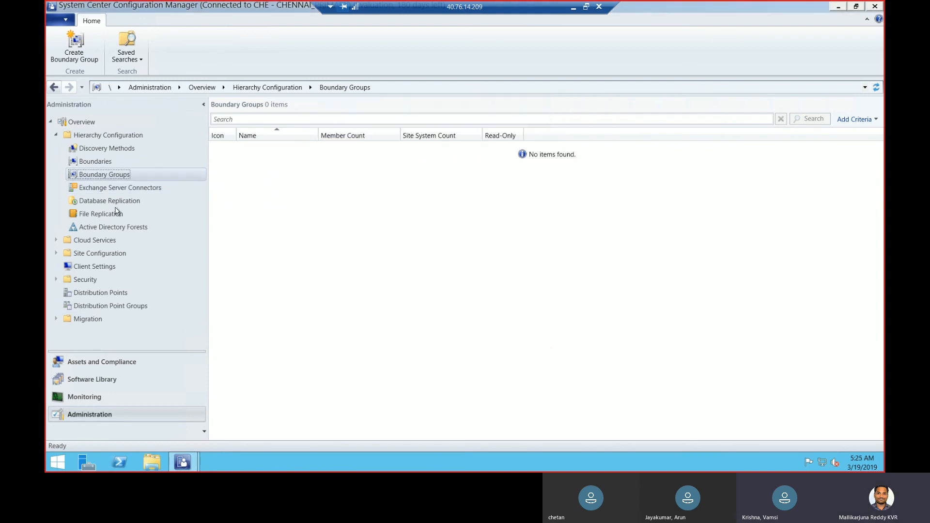
pyautogui.click(95, 161)
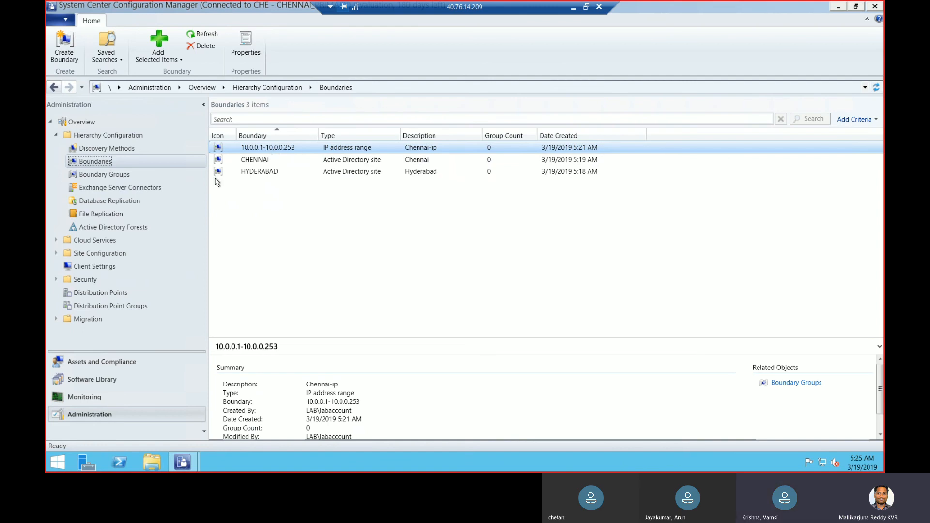
pyautogui.rightClick(125, 176)
pyautogui.click(151, 183)
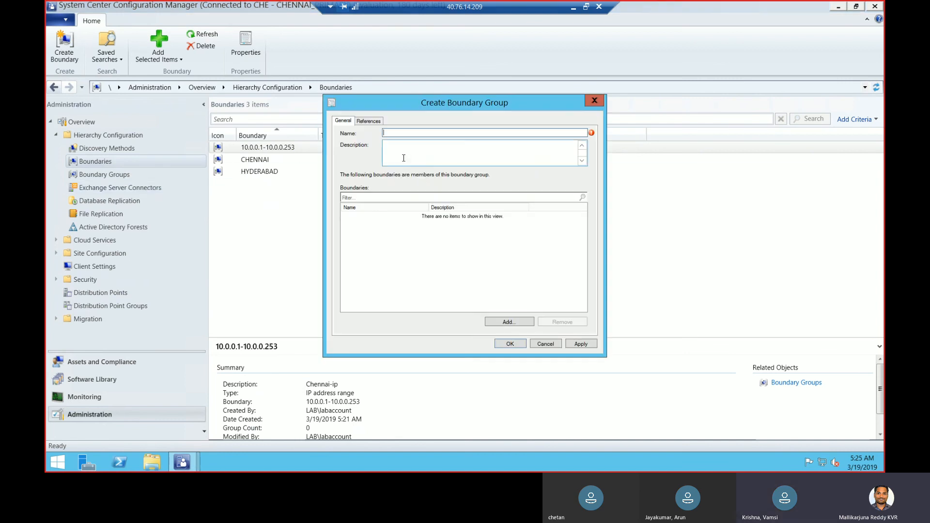
pyautogui.write('Chennai')
pyautogui.press('BackSpace')
pyautogui.write('i')
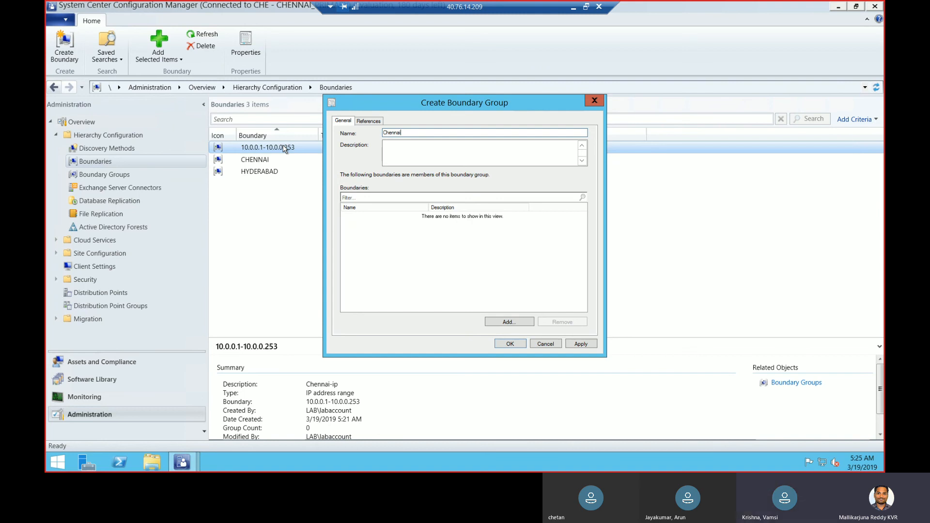
pyautogui.click(594, 101)
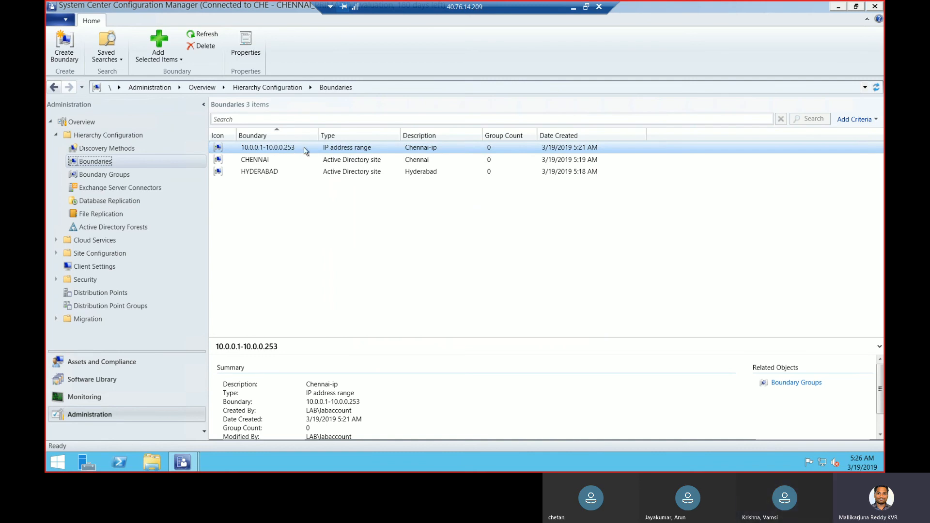
# Name a new boundary group Chennai, add the 10.0.0.1-10.0.0.253 boundary, then view References
pyautogui.click(125, 176)
pyautogui.rightClick(126, 177)
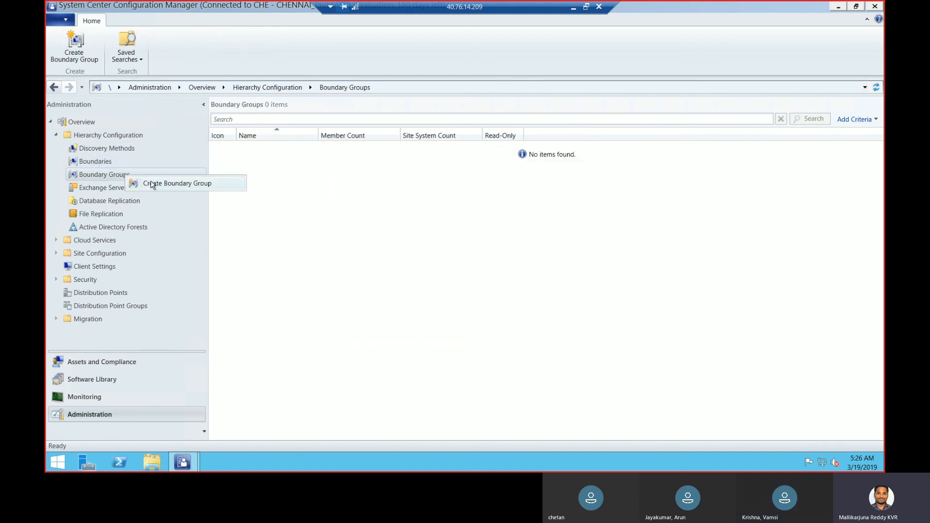
pyautogui.click(151, 184)
pyautogui.write('Chennai')
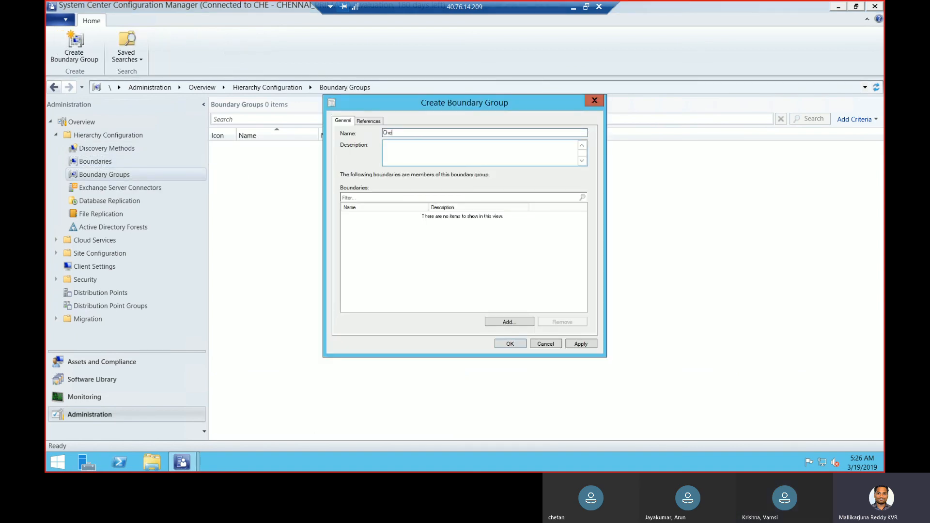
pyautogui.click(502, 322)
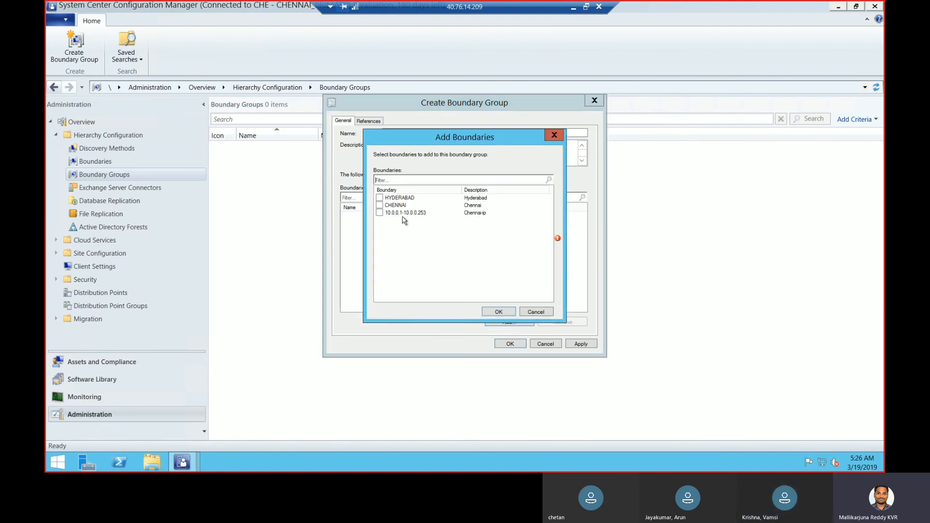
pyautogui.click(380, 213)
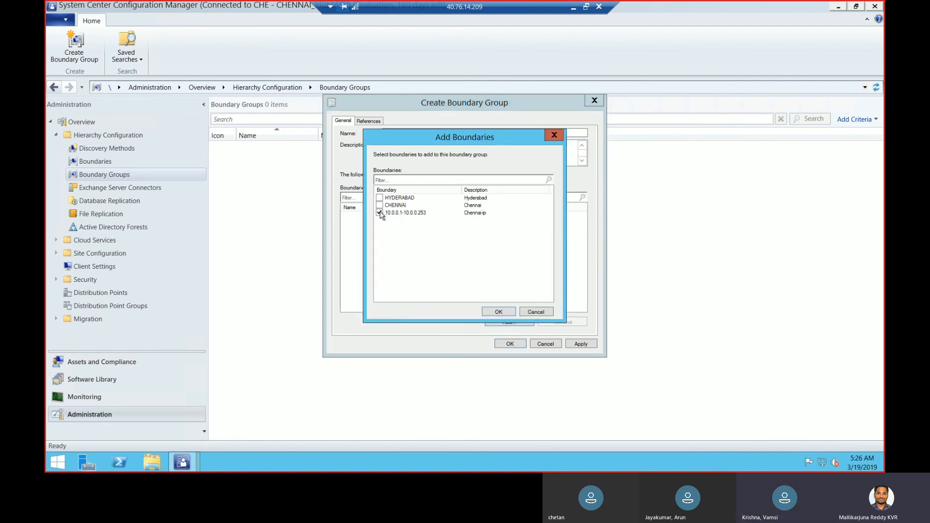
pyautogui.click(499, 312)
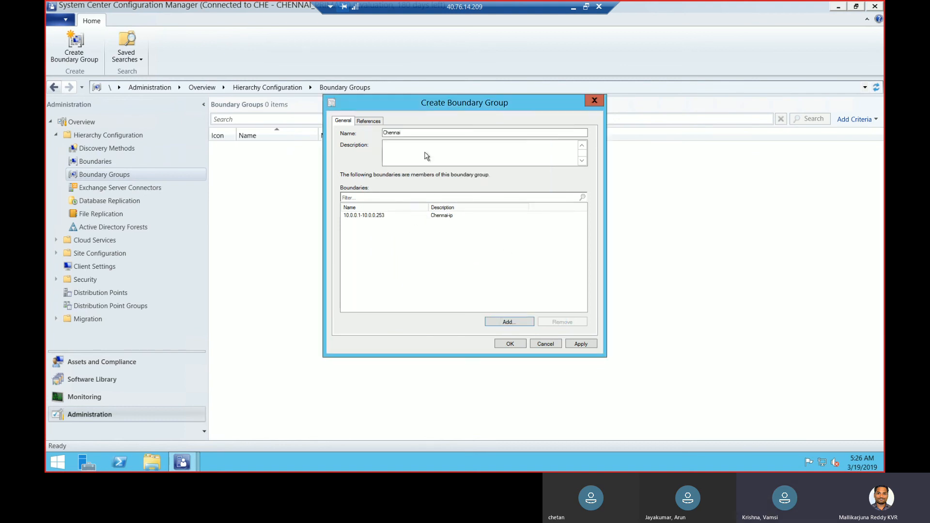
pyautogui.click(375, 126)
# Enable site assignment for Chennai, associate \\SCCM.lab.com as its site system, and review the General tab
pyautogui.click(349, 144)
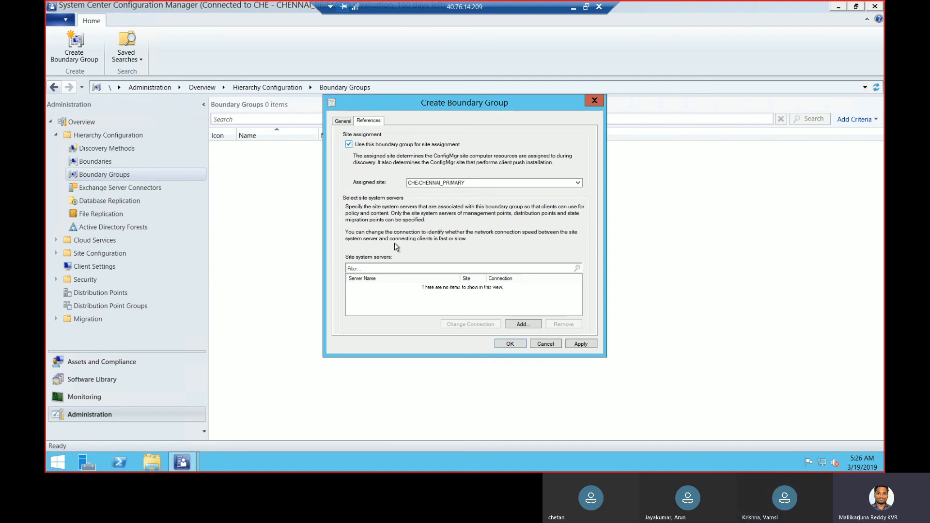
pyautogui.click(517, 323)
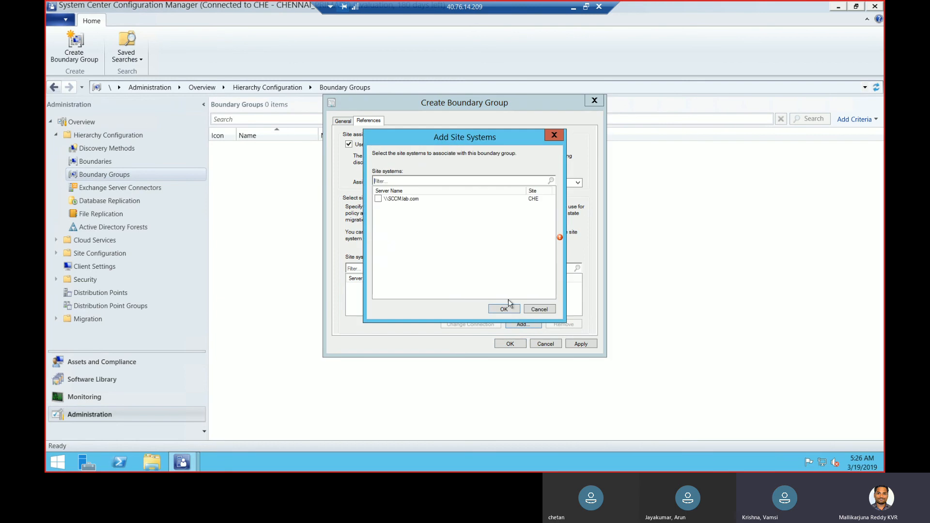
pyautogui.click(378, 199)
pyautogui.click(504, 309)
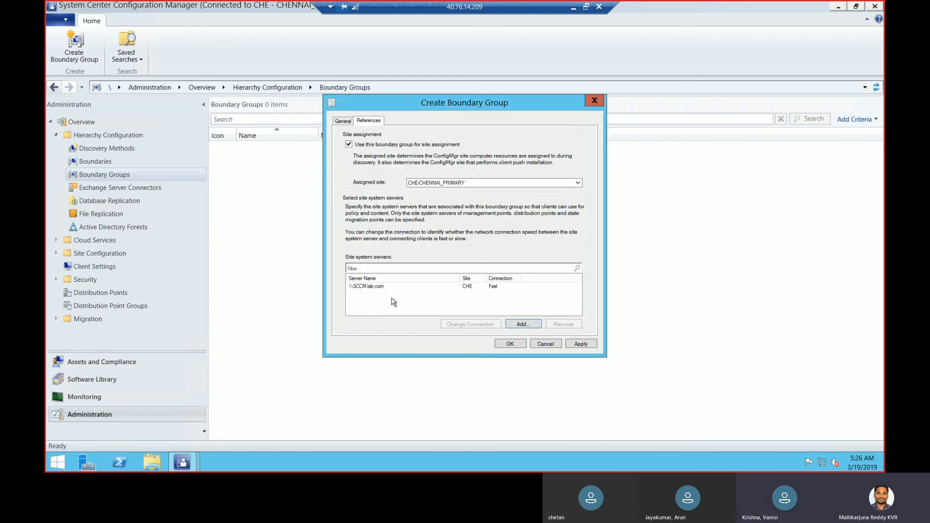
pyautogui.click(418, 287)
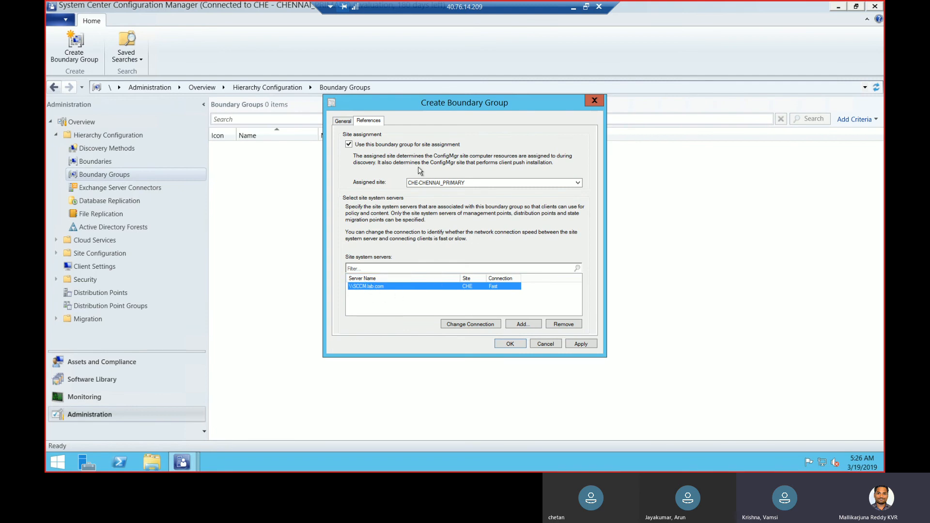
pyautogui.click(343, 122)
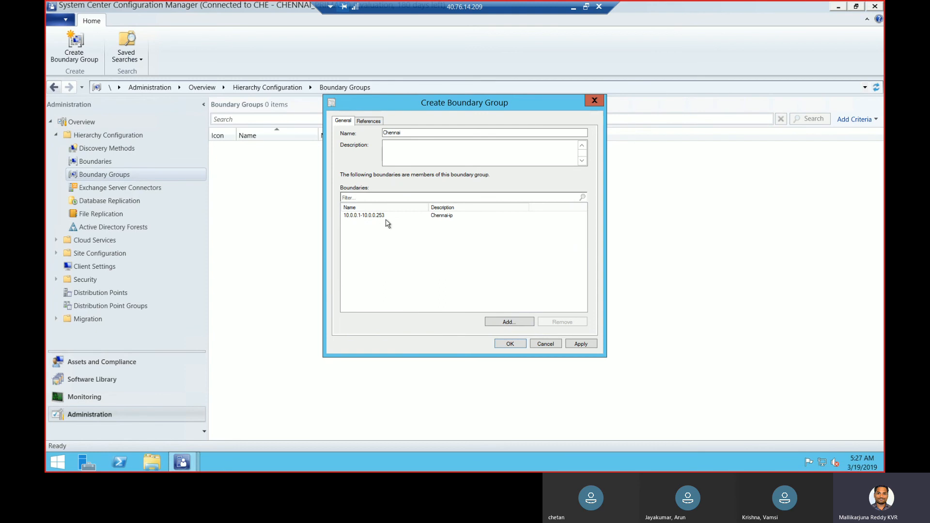
pyautogui.click(369, 122)
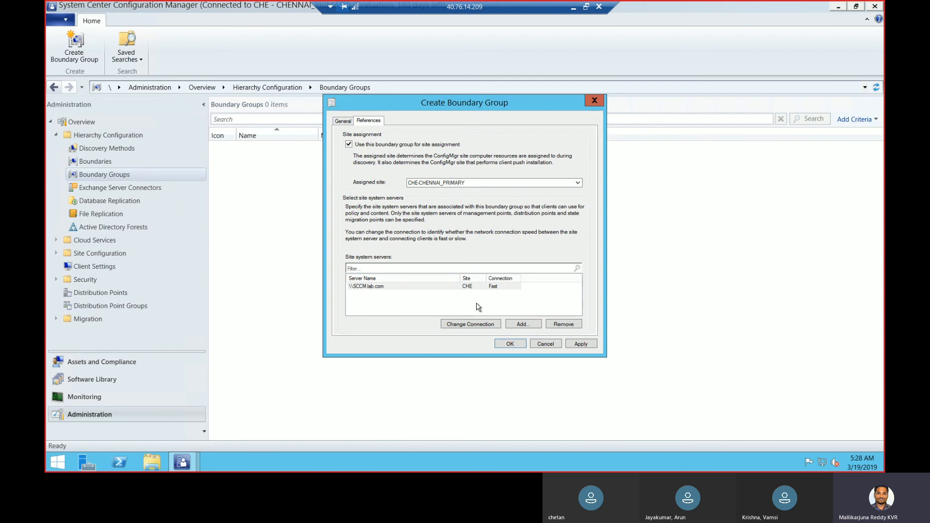
pyautogui.click(395, 288)
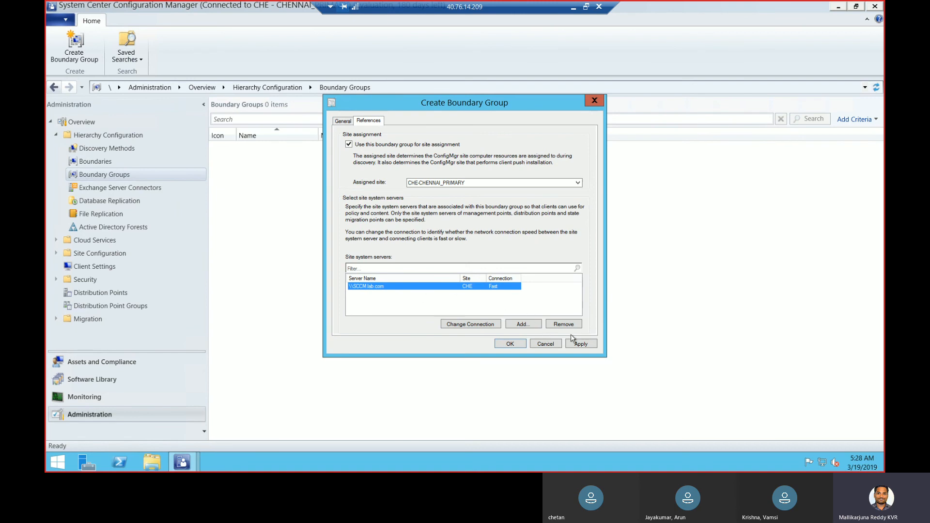
# Apply the Chennai boundary group and confirm no other site systems are available to add
pyautogui.click(580, 344)
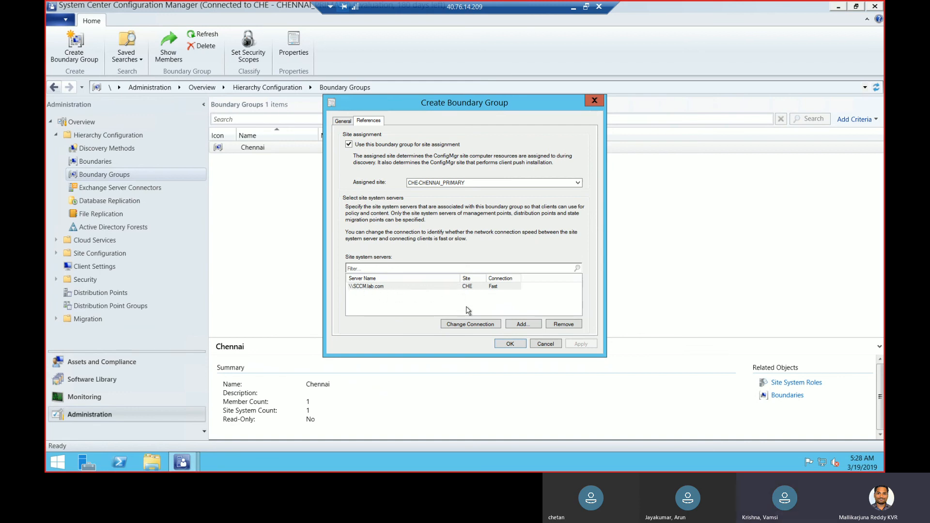
pyautogui.click(523, 324)
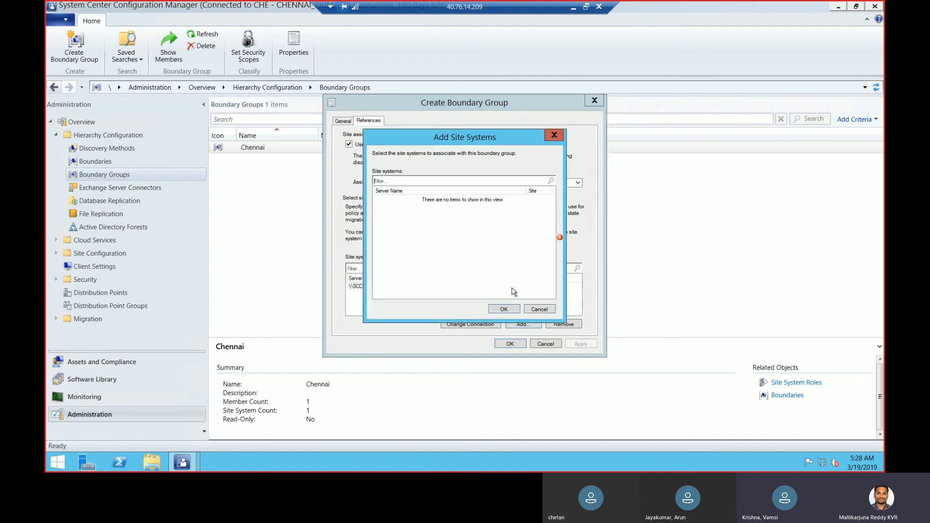
pyautogui.click(552, 133)
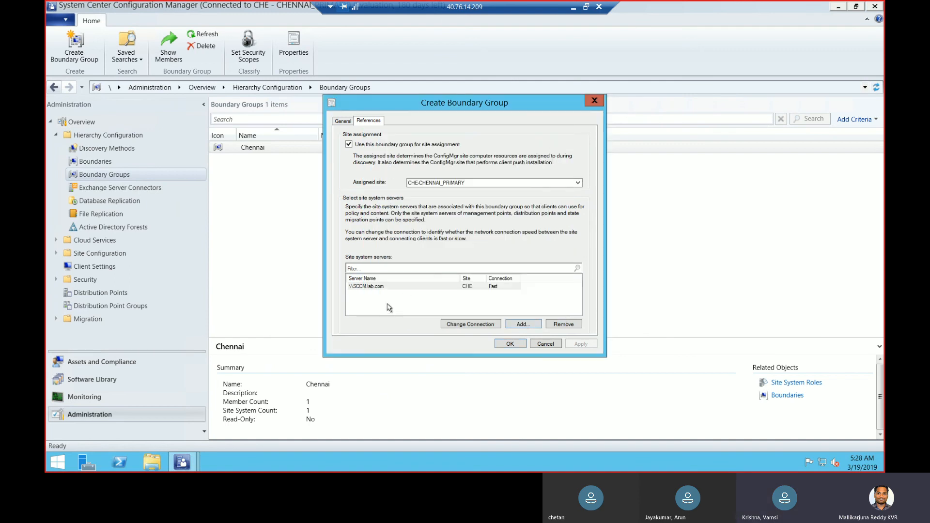
pyautogui.click(523, 324)
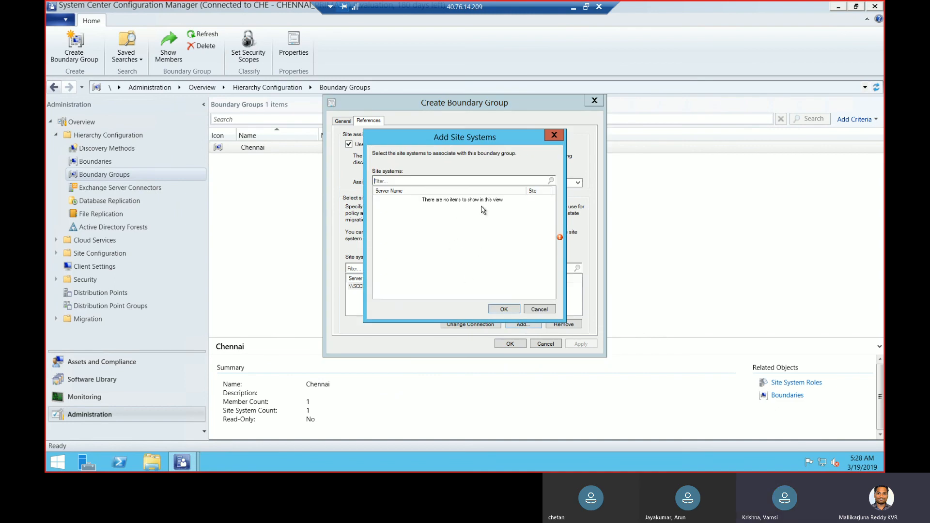
pyautogui.click(554, 135)
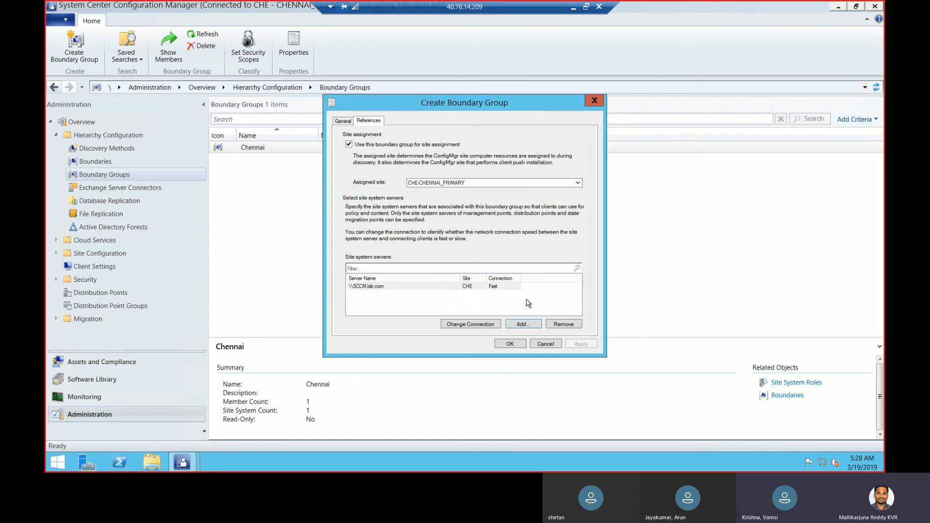
pyautogui.click(493, 286)
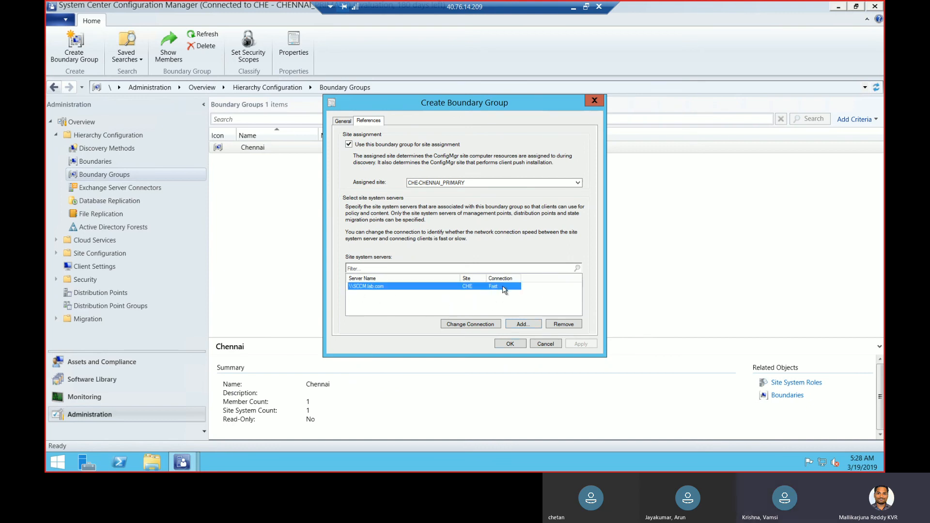
# Minimize the remote session and launch Paint with mspaint from the Run box
pyautogui.click(574, 7)
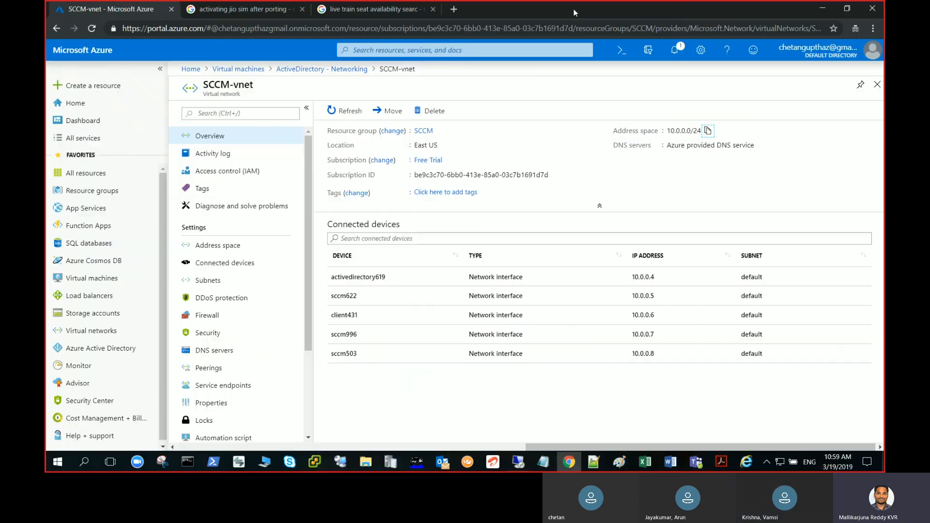
pyautogui.rightClick(53, 465)
pyautogui.click(109, 414)
pyautogui.write('mspa')
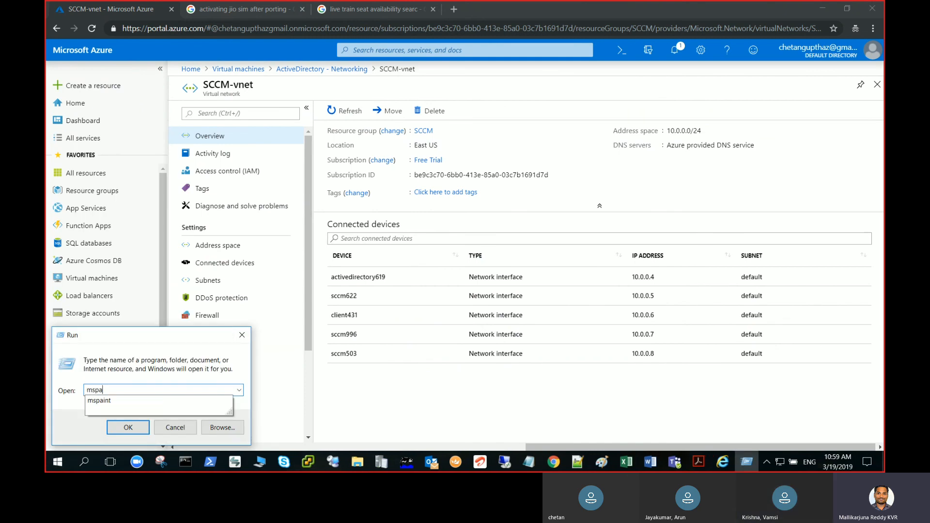
pyautogui.write('int')
pyautogui.press('Return')
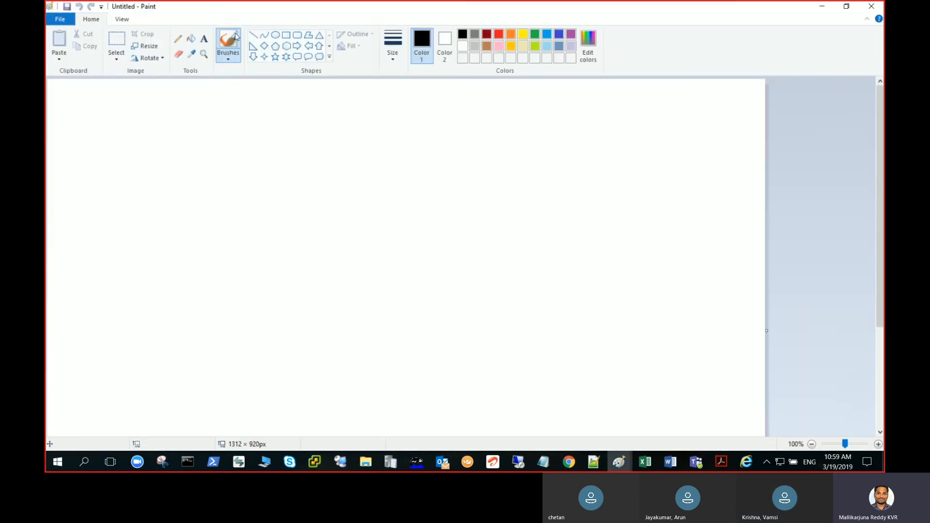
# Draw two tall rectangles side by side with an ellipse below, then return to the remote session
pyautogui.click(286, 35)
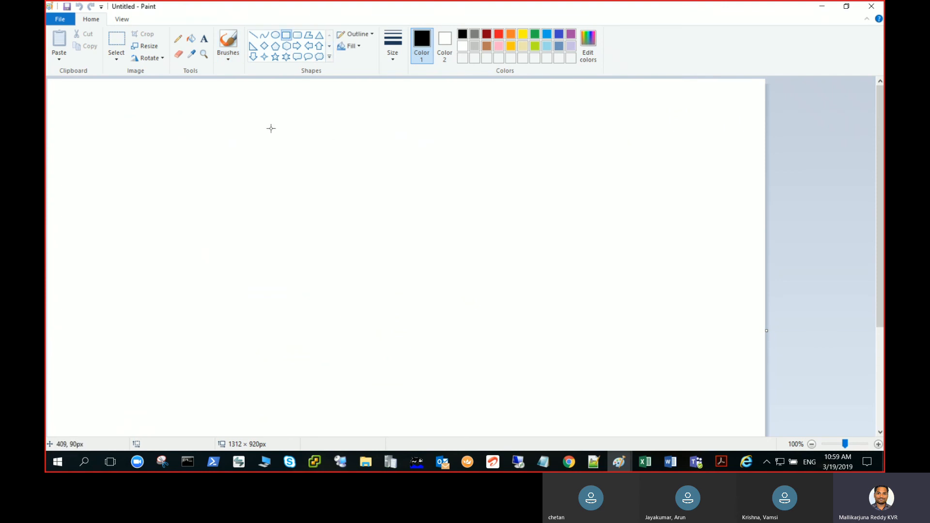
pyautogui.moveTo(317, 121); pyautogui.dragTo(371, 201)
pyautogui.moveTo(501, 120); pyautogui.dragTo(546, 204)
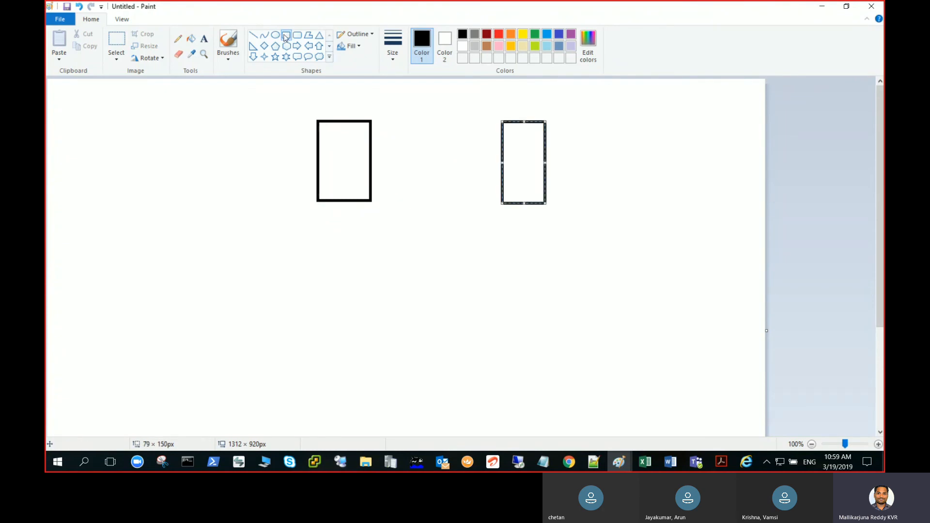
pyautogui.click(275, 35)
pyautogui.moveTo(391, 302); pyautogui.dragTo(476, 369)
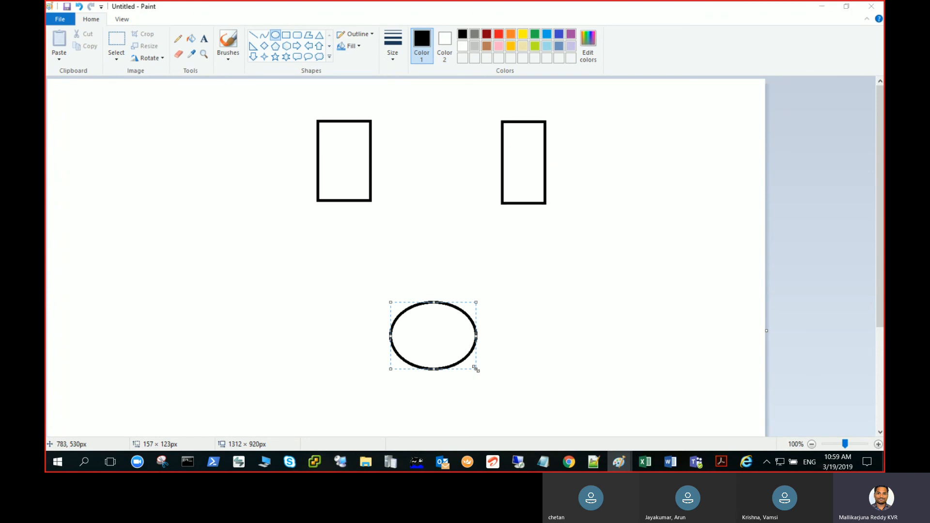
pyautogui.hotkey('alt', 'Tab')
pyautogui.hotkey('alt', 'Tab')
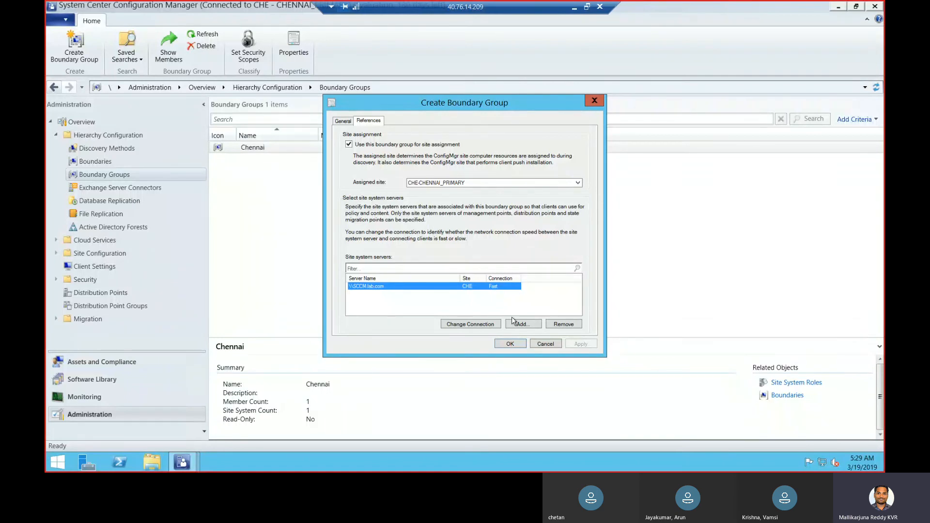
# Set the \\SCCM.lab.com connection to Fast, then go to the Paint diagram on the local desktop
pyautogui.click(481, 326)
pyautogui.click(483, 324)
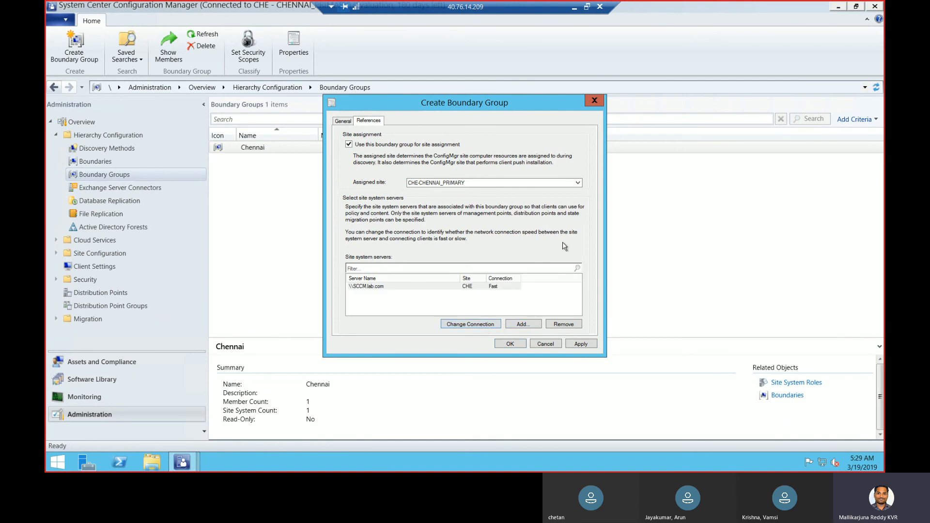
pyautogui.hotkey('alt', 'Tab')
pyautogui.hotkey('alt', 'Tab')
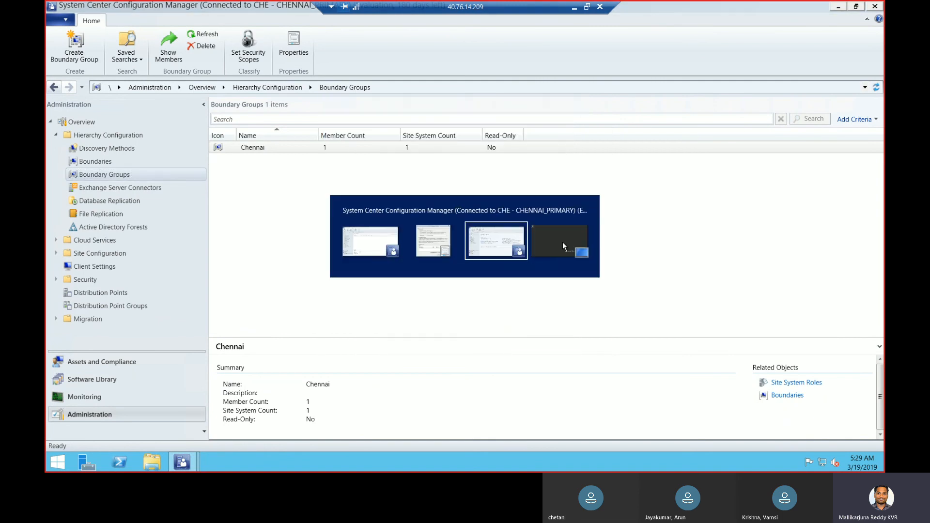
pyautogui.click(575, 9)
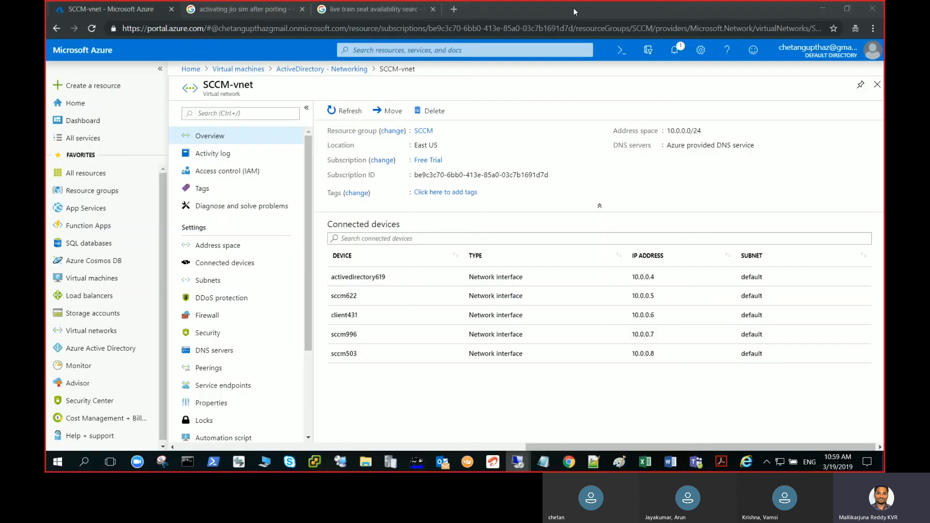
pyautogui.click(822, 6)
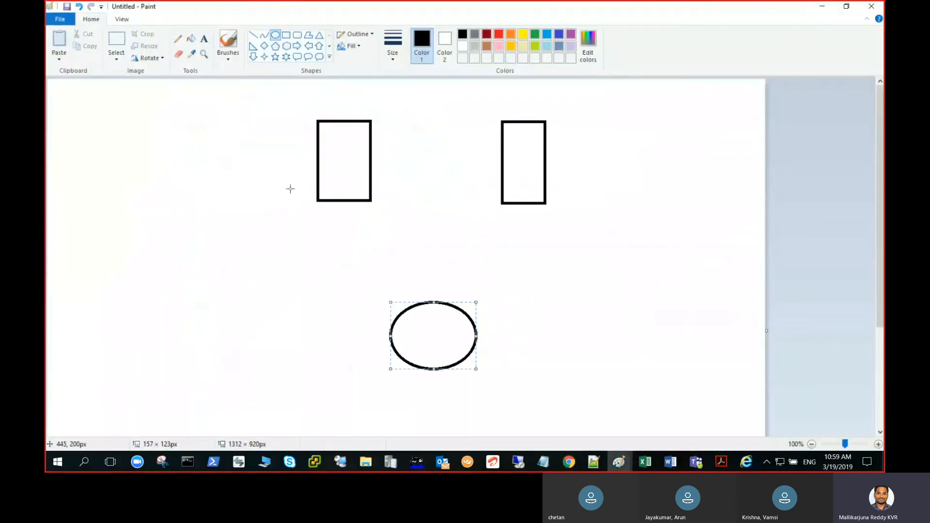
# Label the ellipse 10.0.0.7 and draw lines joining both rectangles to the ellipse
pyautogui.click(204, 39)
pyautogui.moveTo(245, 322); pyautogui.dragTo(359, 372)
pyautogui.write('10.0.0.7')
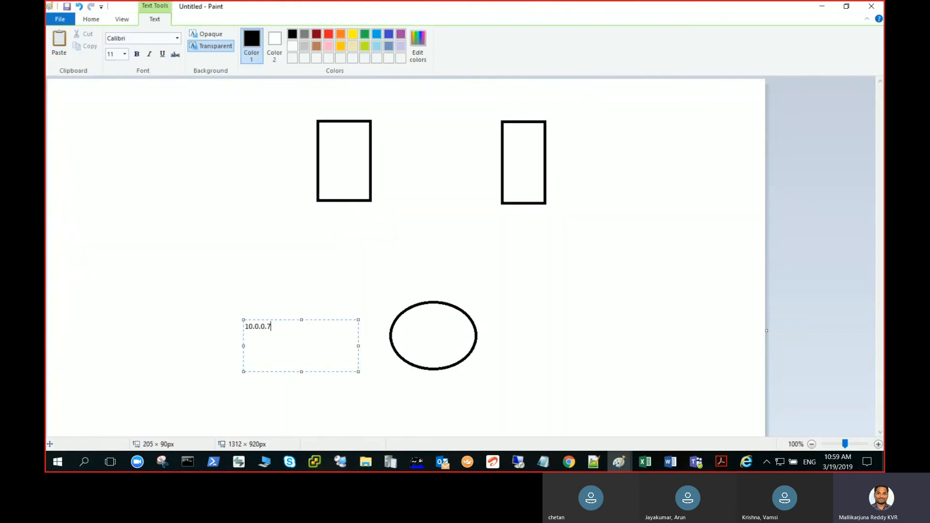
pyautogui.click(202, 292)
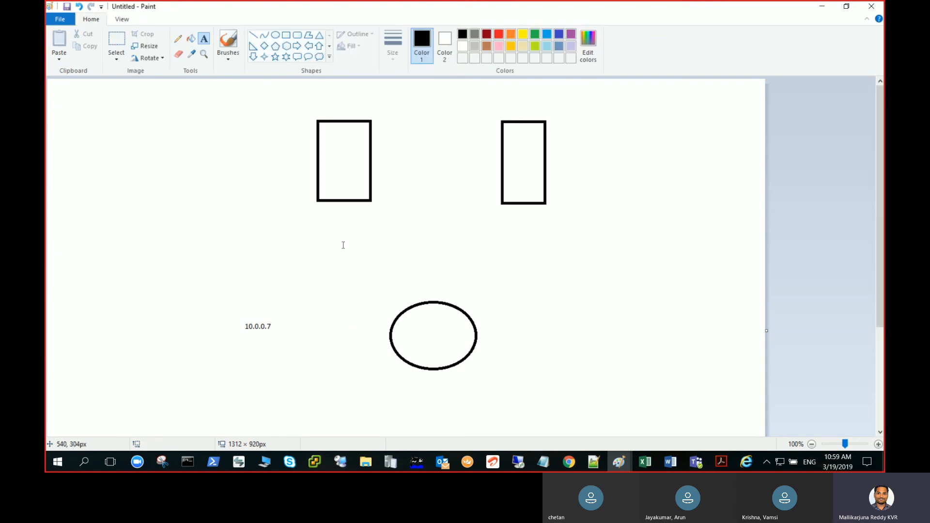
pyautogui.click(252, 35)
pyautogui.moveTo(347, 205); pyautogui.dragTo(409, 308)
pyautogui.moveTo(523, 208); pyautogui.dragTo(459, 303)
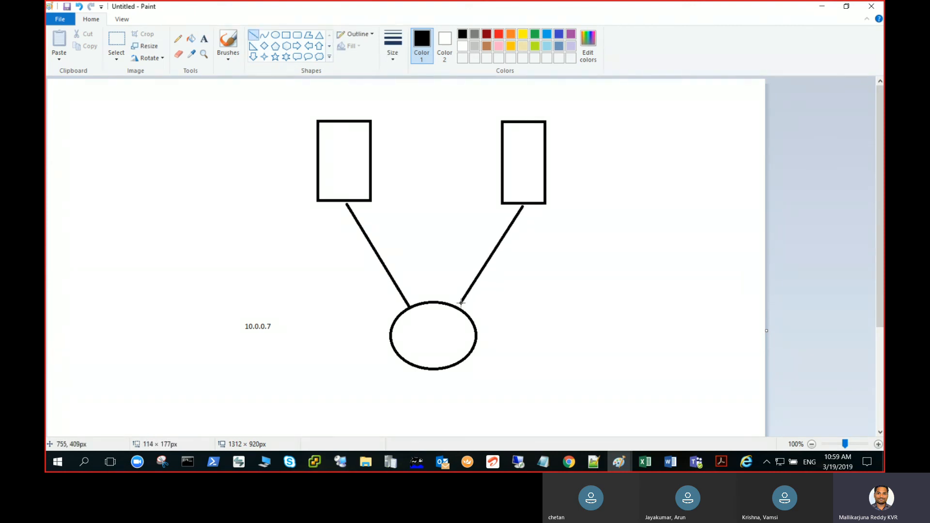
# Add a 'fast' label by the left line and 'slow' by the right line
pyautogui.click(204, 38)
pyautogui.moveTo(290, 234); pyautogui.dragTo(358, 262)
pyautogui.write('fast')
pyautogui.click(544, 239)
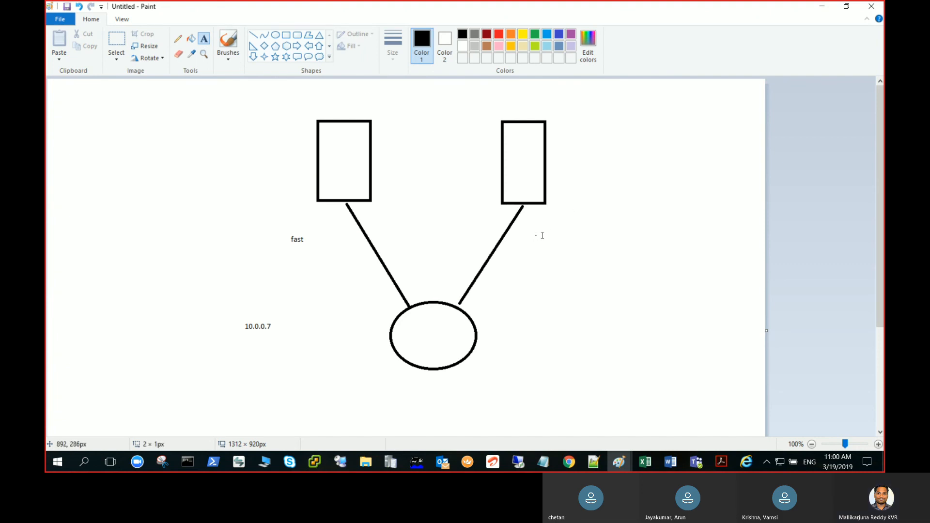
pyautogui.moveTo(534, 234); pyautogui.dragTo(676, 285)
pyautogui.write('slow')
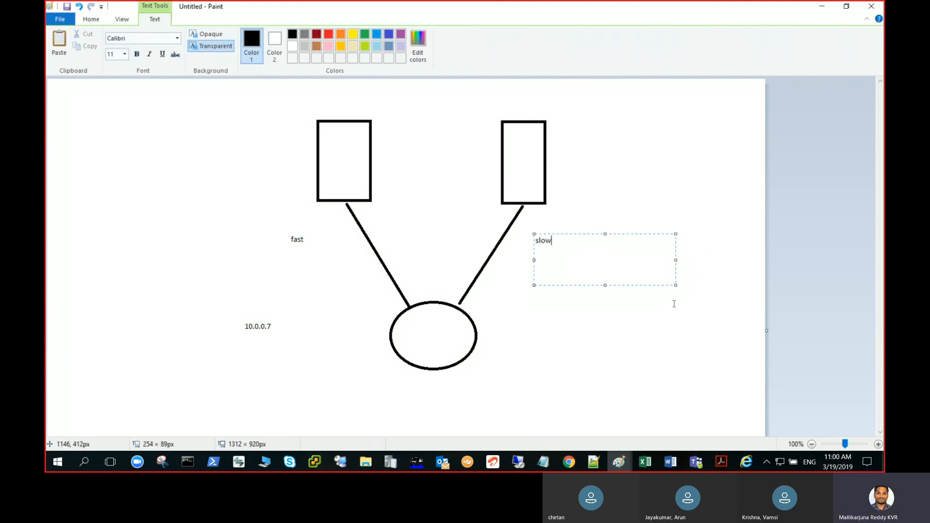
pyautogui.click(676, 333)
pyautogui.hotkey('alt', 'Tab')
pyautogui.hotkey('alt', 'Tab')
pyautogui.hotkey('alt', 'Tab')
pyautogui.hotkey('alt', 'Tab')
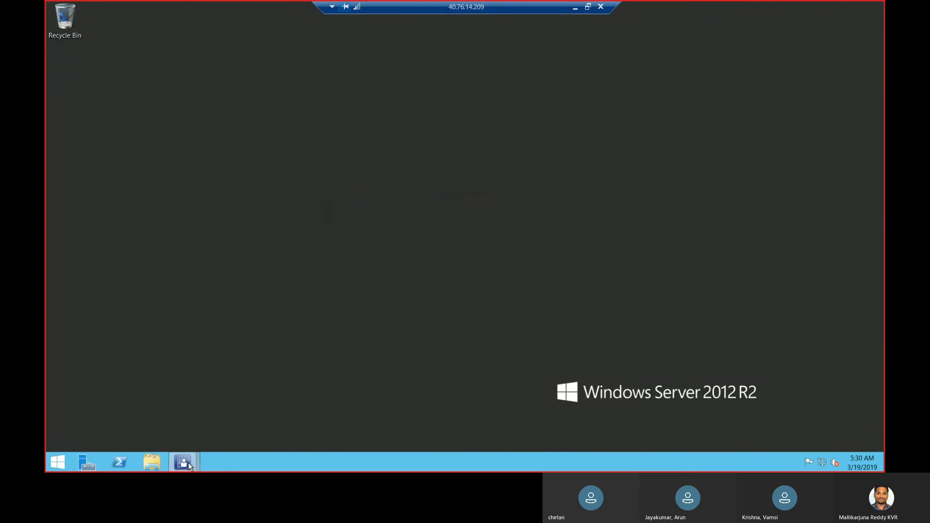
# Bring the Create Boundary Group dialog forward, glance at the Paint diagram, and return to it
pyautogui.moveTo(188, 462)
pyautogui.click(341, 417)
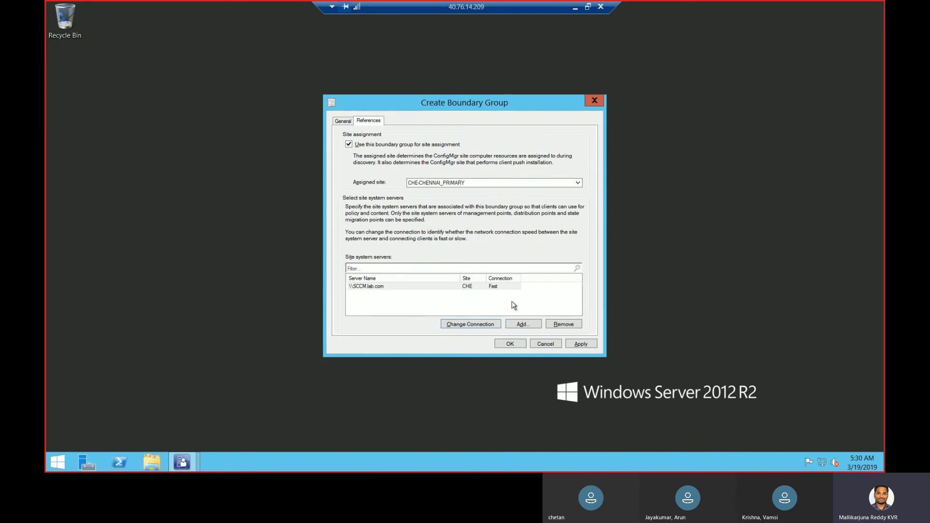
pyautogui.click(574, 10)
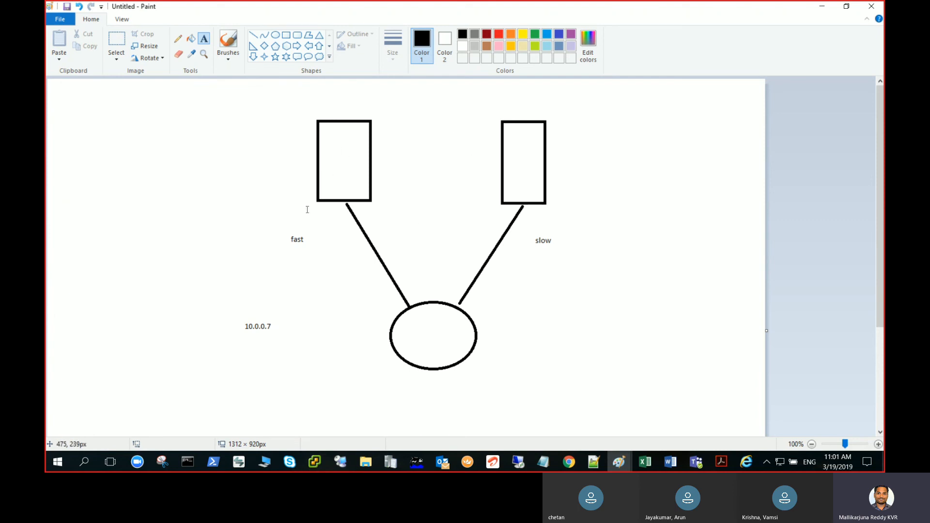
pyautogui.click(262, 34)
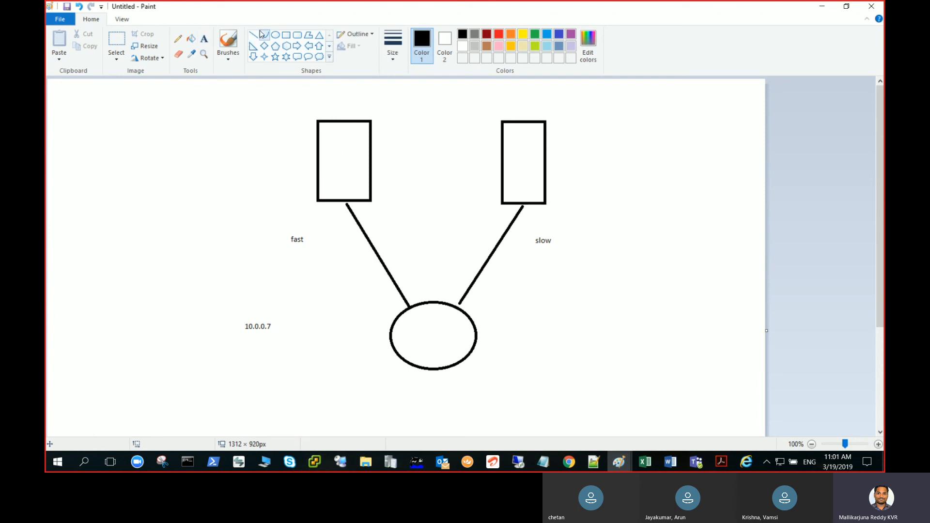
pyautogui.hotkey('alt', 'Tab')
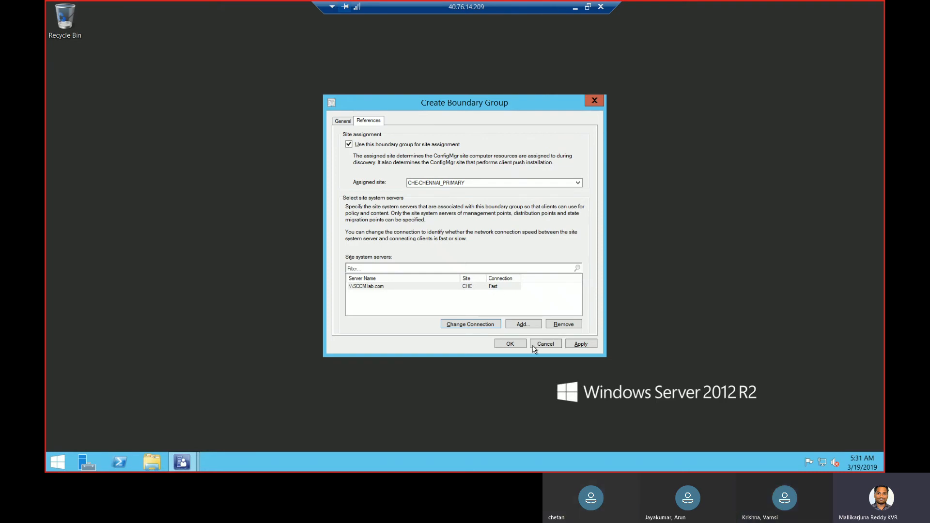
# Apply and save the Chennai boundary group after reviewing its General and References tabs
pyautogui.click(576, 345)
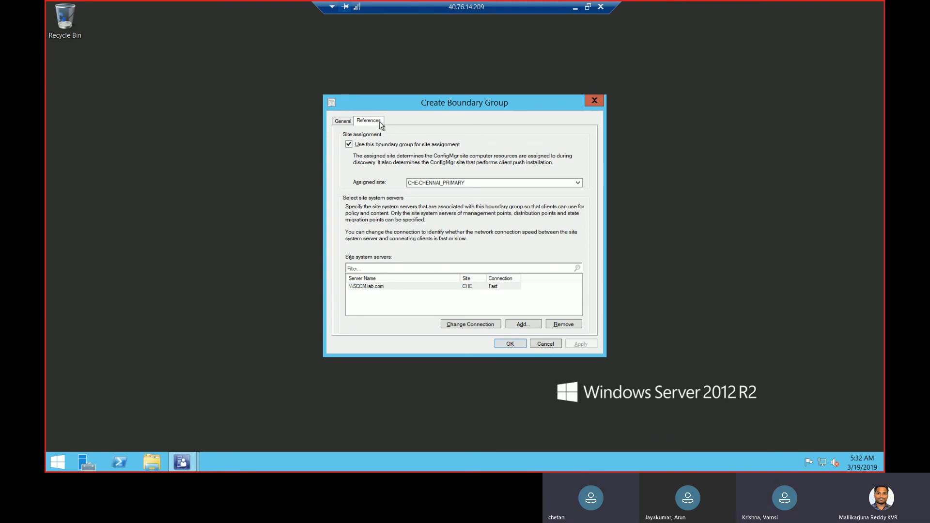
pyautogui.click(341, 124)
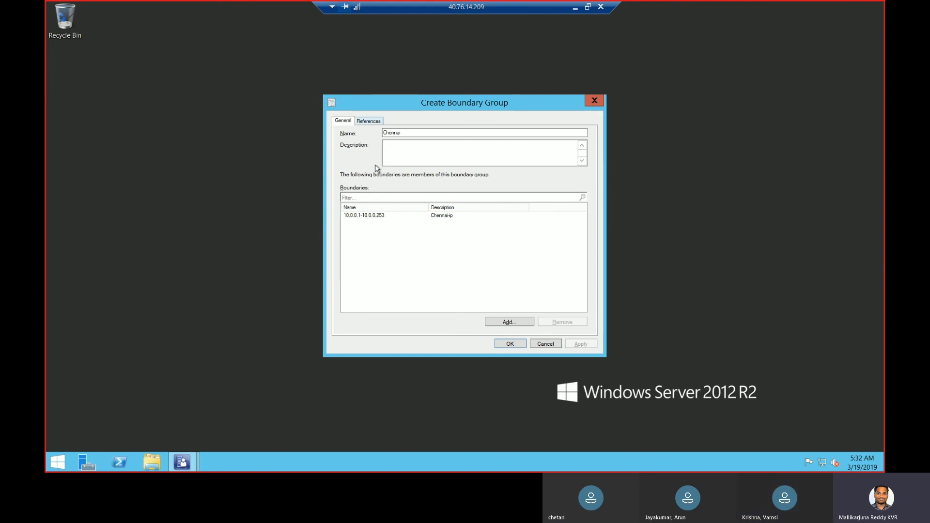
pyautogui.click(370, 121)
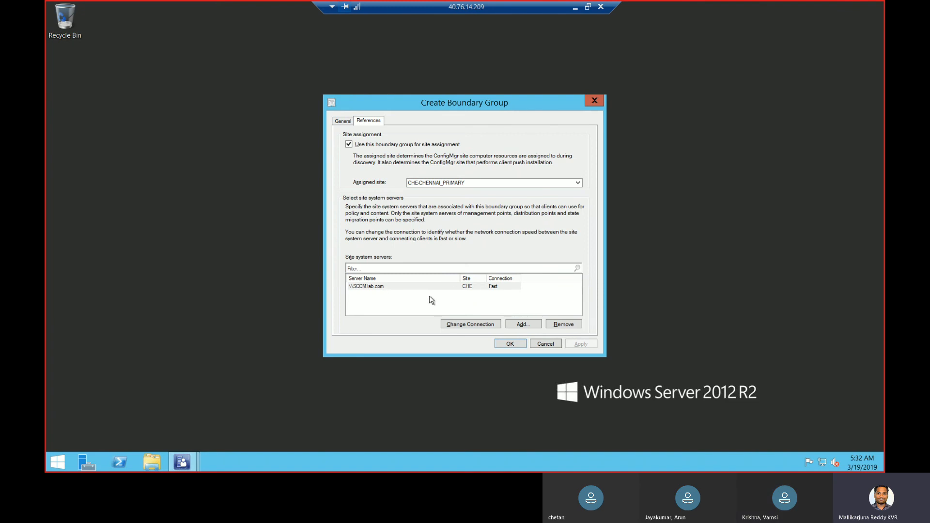
pyautogui.click(344, 122)
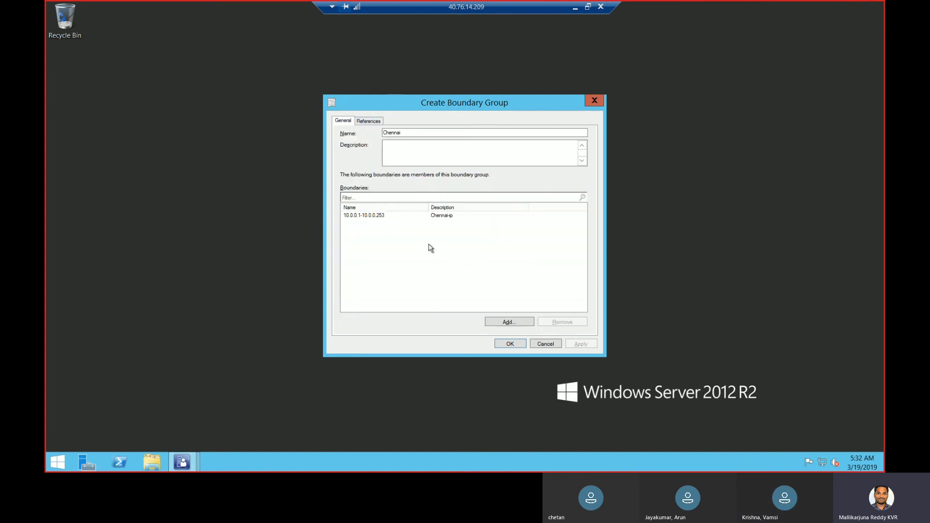
pyautogui.click(370, 122)
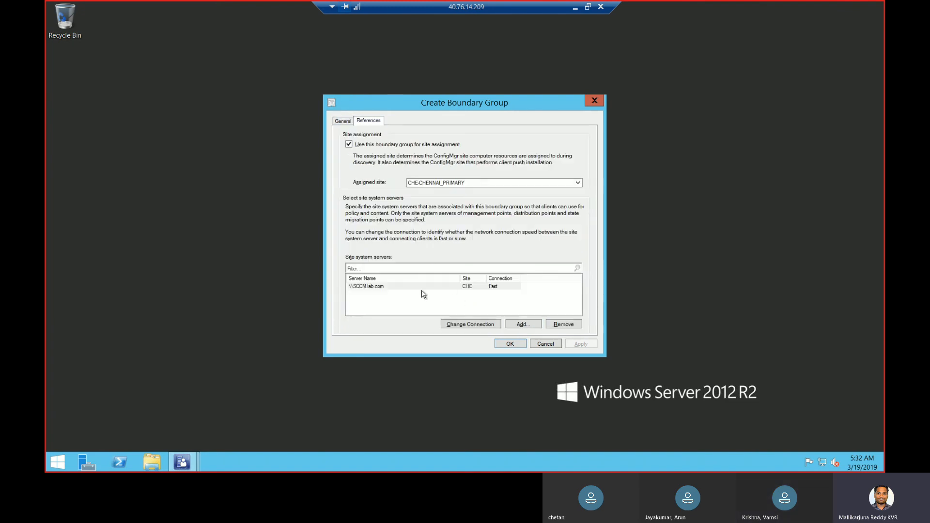
pyautogui.click(510, 344)
# Show the Boundaries list in the console, where the IP range now belongs to one group
pyautogui.click(196, 462)
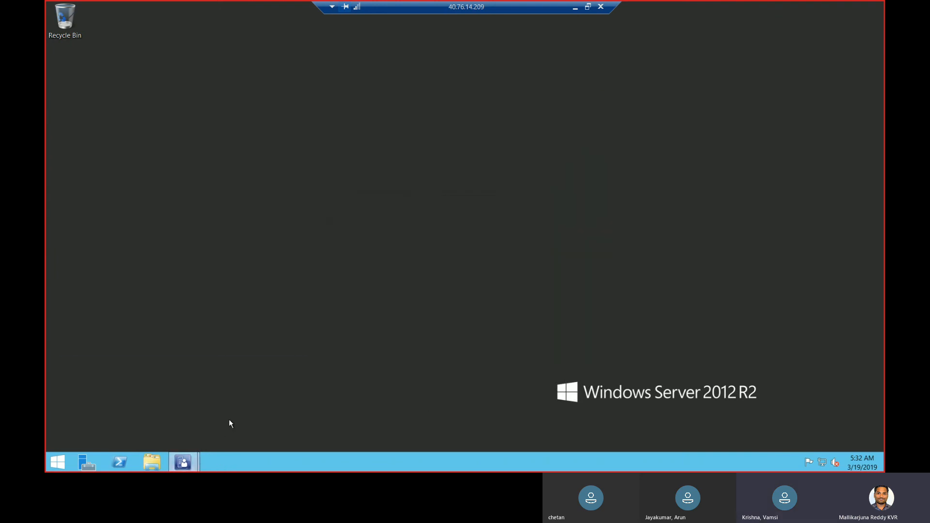
pyautogui.click(225, 427)
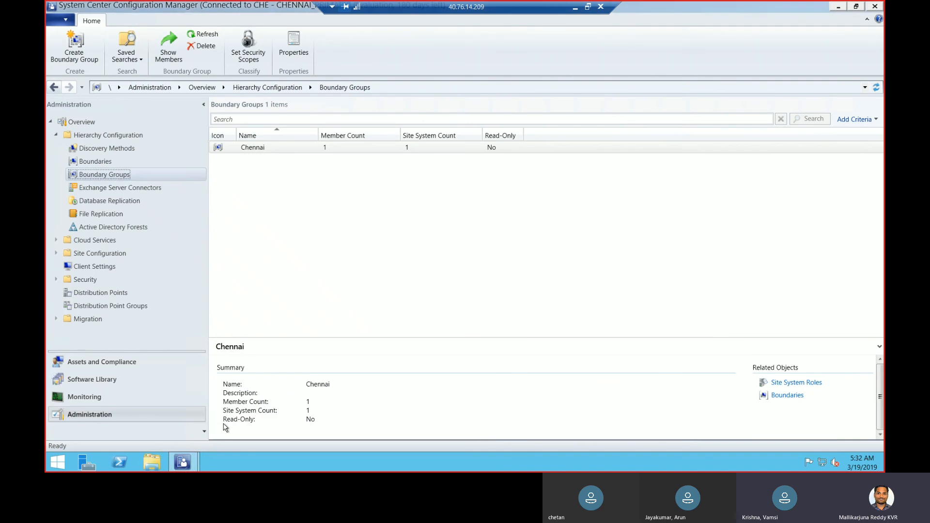
pyautogui.click(102, 163)
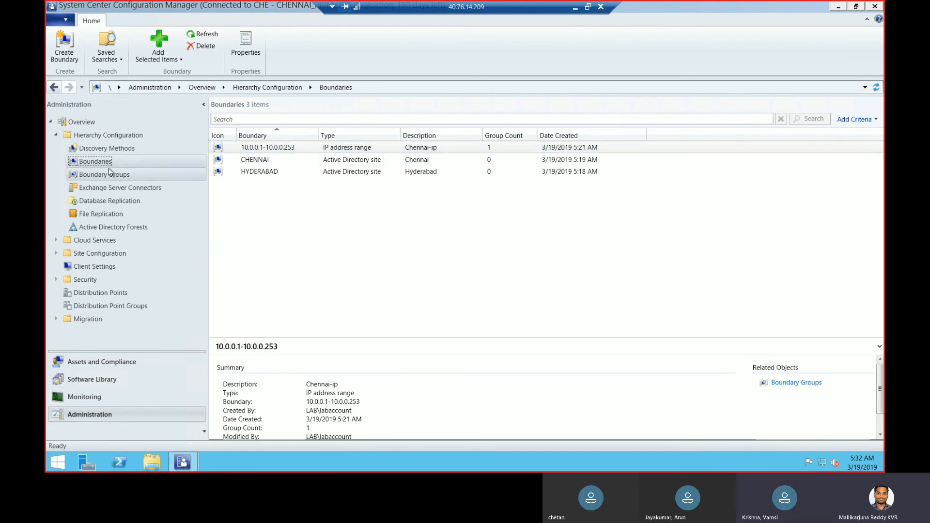
# Check the IP range boundary's properties to confirm Chennai contains it, then close them
pyautogui.rightClick(302, 149)
pyautogui.click(321, 199)
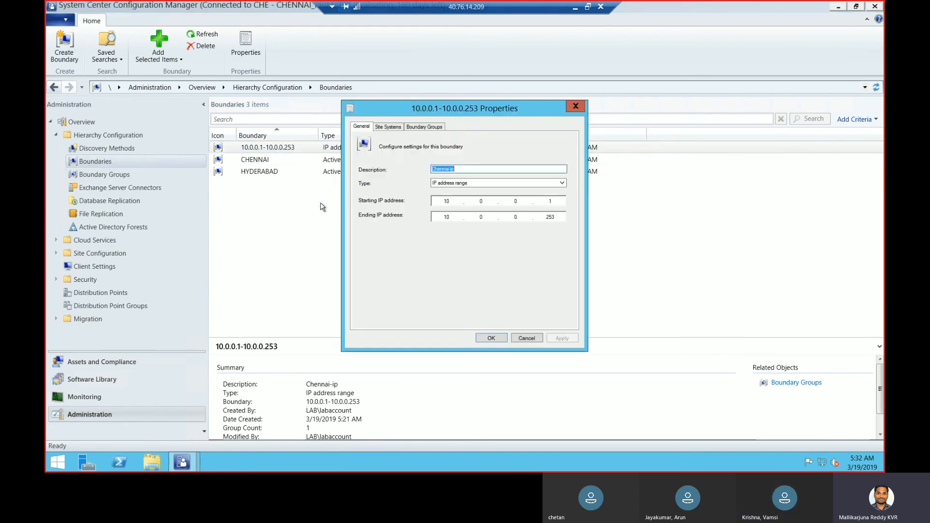
pyautogui.click(420, 127)
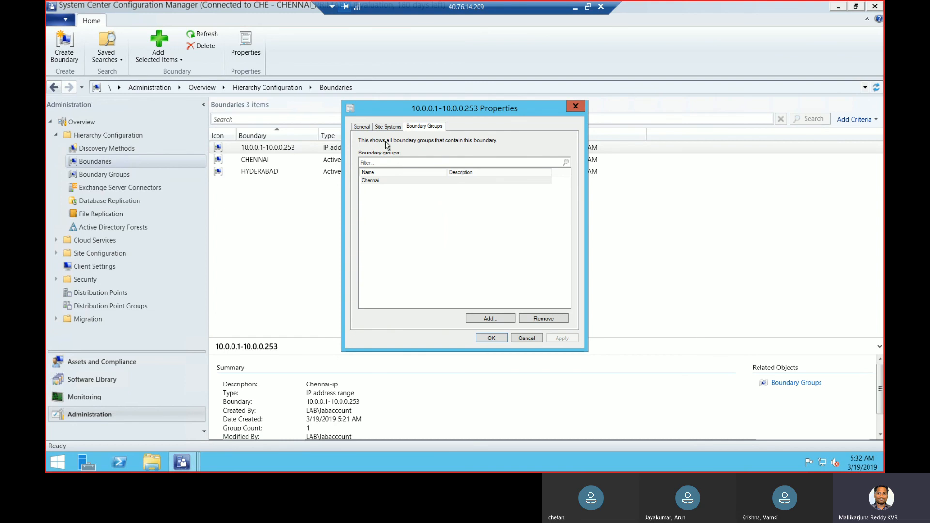
pyautogui.click(361, 126)
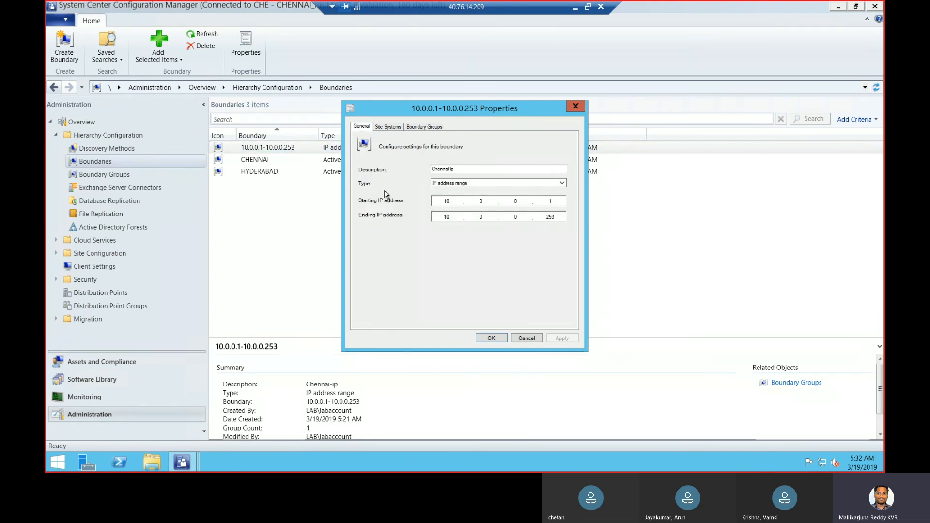
pyautogui.click(433, 127)
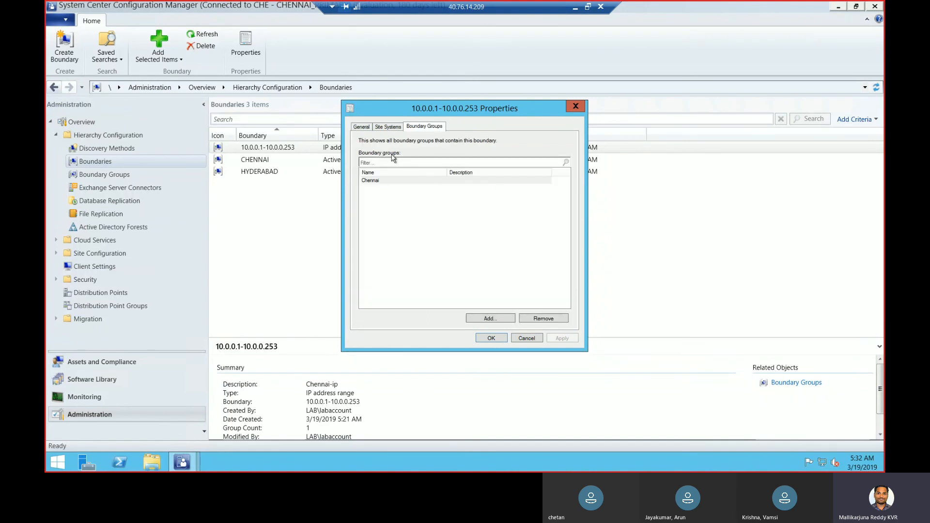
pyautogui.click(361, 128)
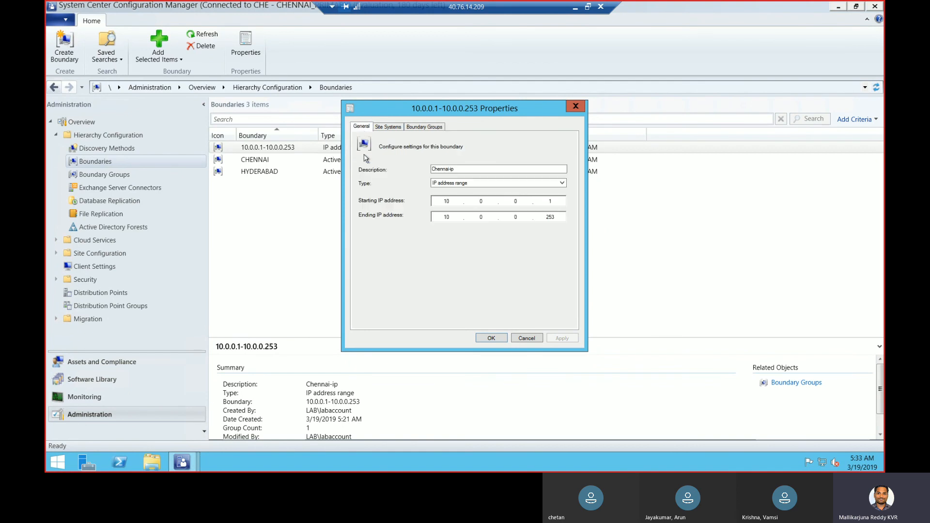
pyautogui.click(424, 127)
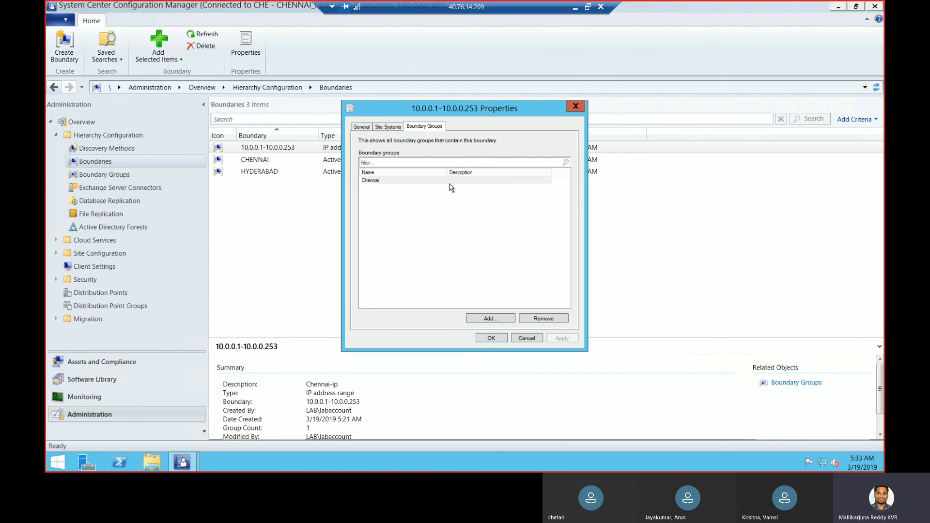
pyautogui.click(576, 107)
# Open the Chennai boundary group's properties from the Boundary Groups list
pyautogui.click(125, 175)
pyautogui.click(287, 151)
pyautogui.rightClick(288, 150)
pyautogui.click(339, 216)
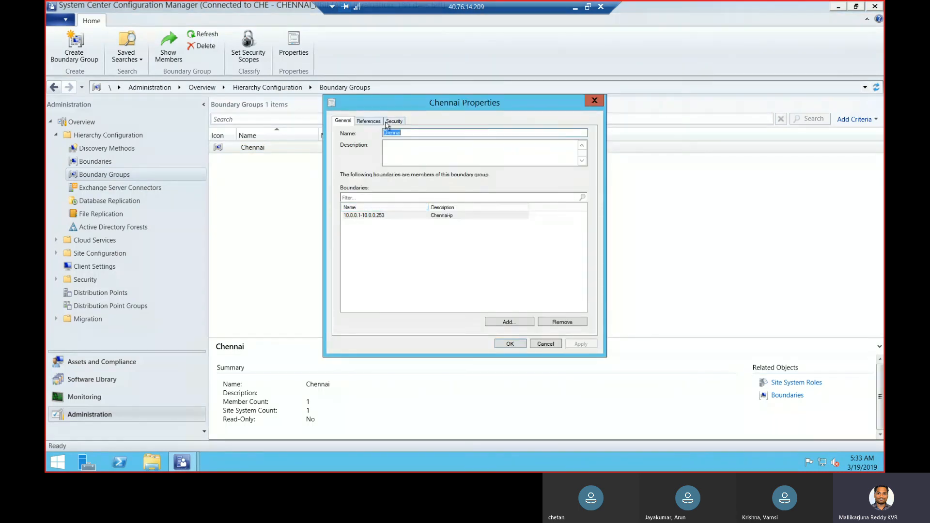
pyautogui.click(369, 121)
pyautogui.click(394, 122)
pyautogui.click(370, 123)
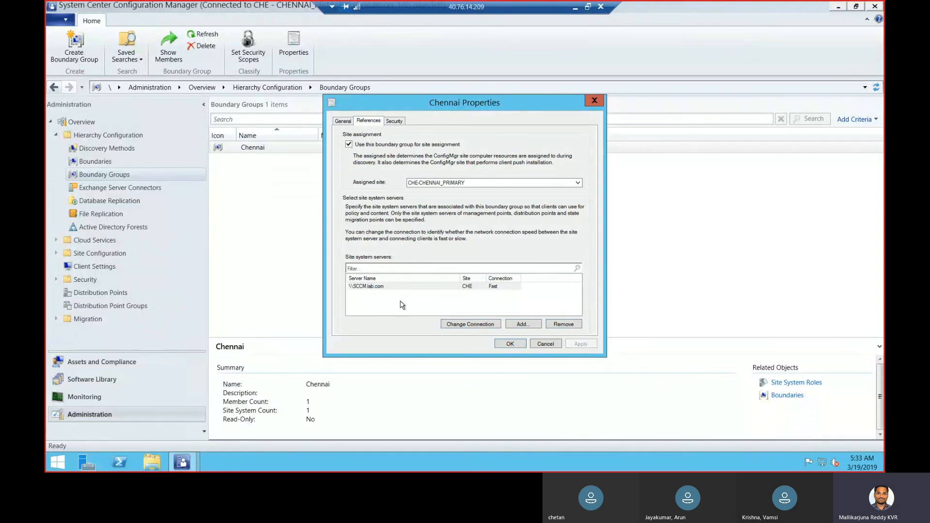
pyautogui.click(594, 100)
pyautogui.click(95, 161)
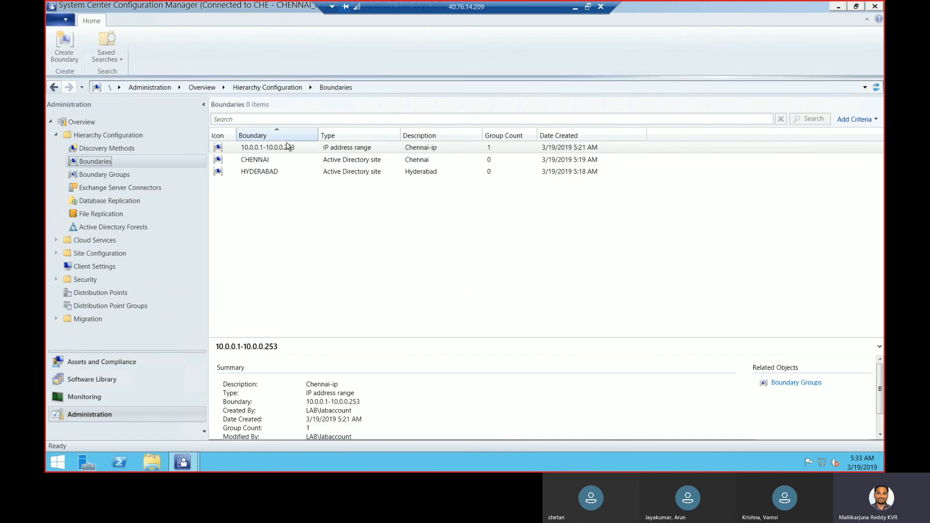
pyautogui.rightClick(286, 151)
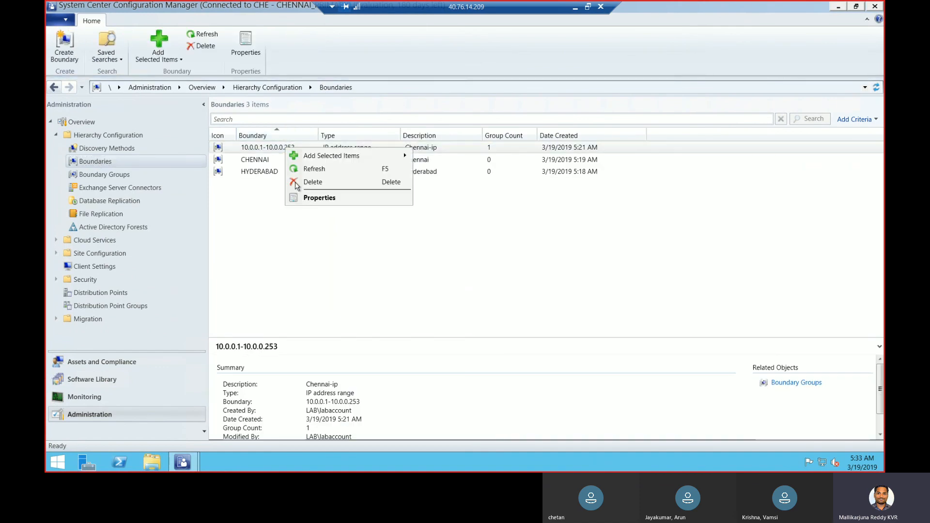
pyautogui.click(316, 200)
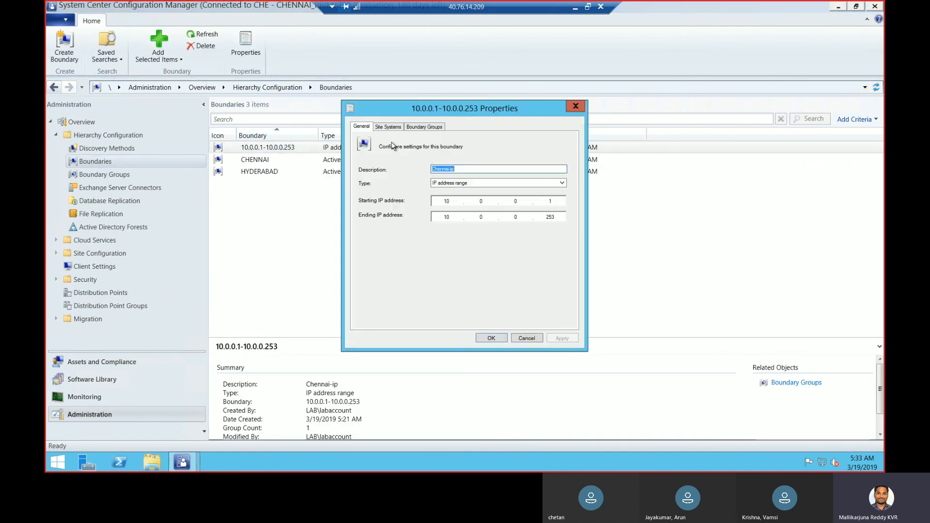
pyautogui.click(432, 129)
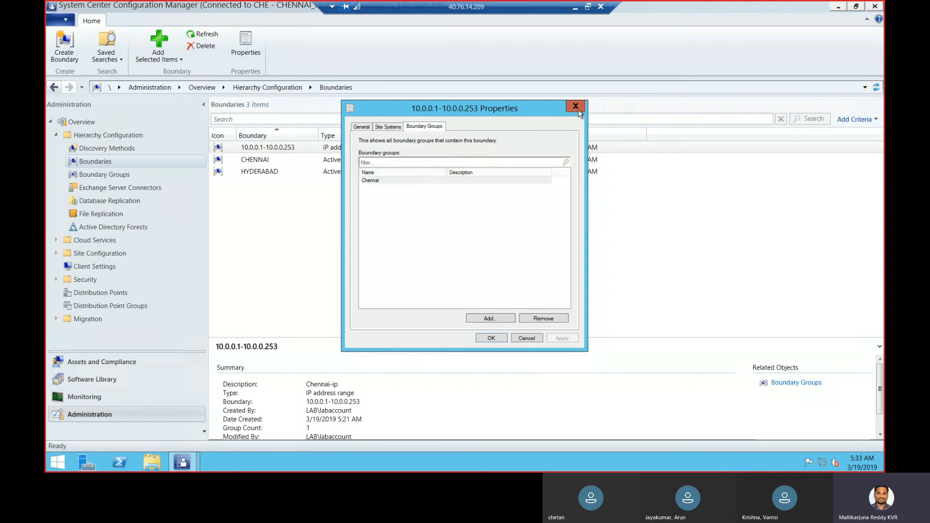
pyautogui.click(577, 108)
pyautogui.click(121, 178)
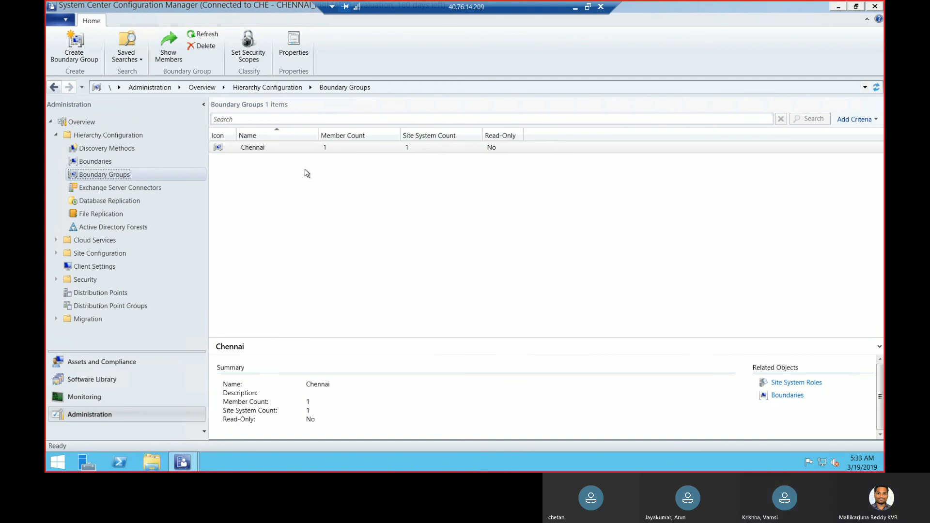
pyautogui.click(579, 9)
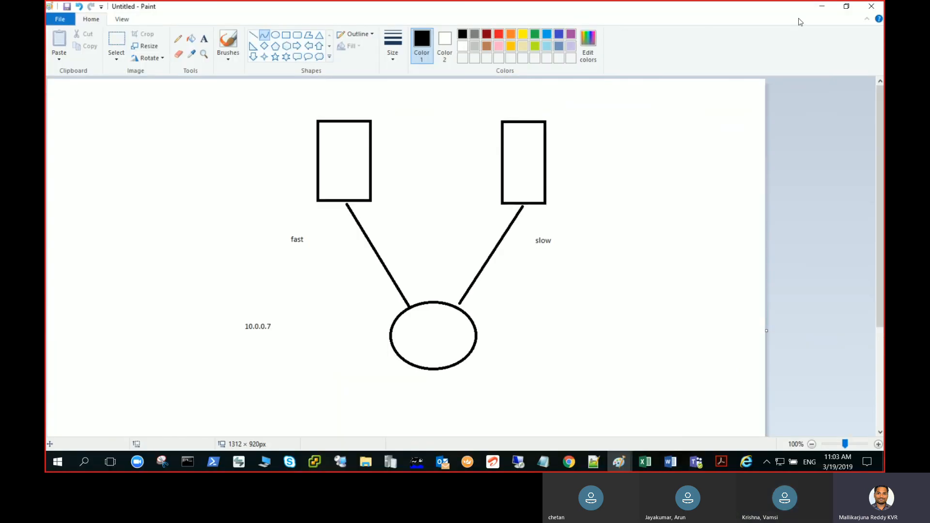
pyautogui.click(818, 7)
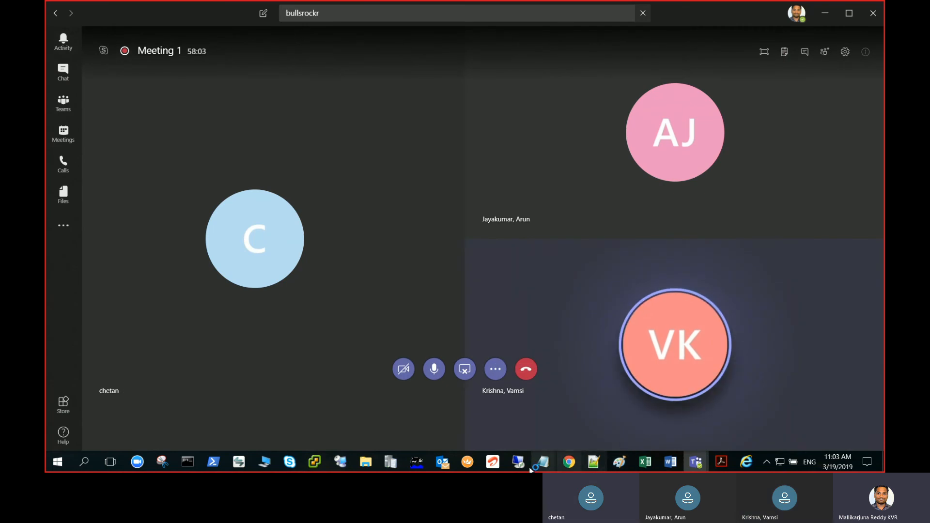
pyautogui.moveTo(521, 464)
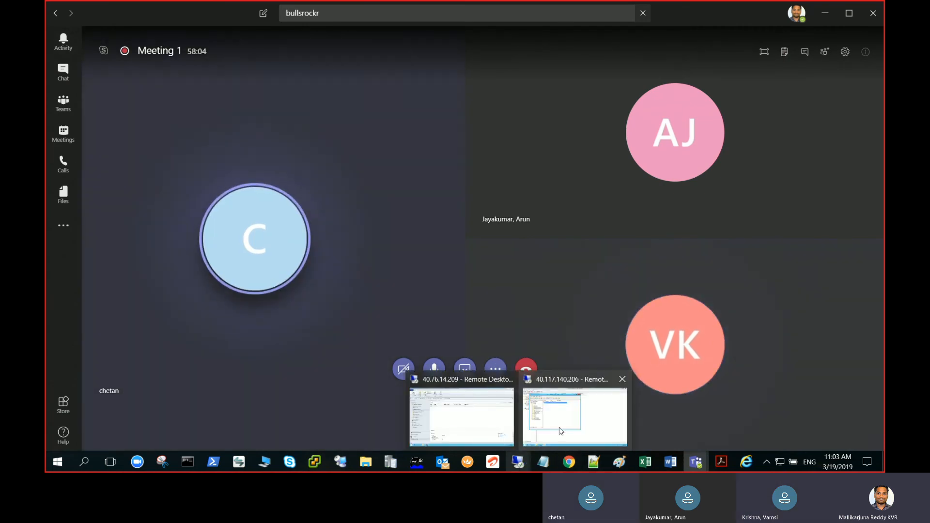
pyautogui.moveTo(560, 431)
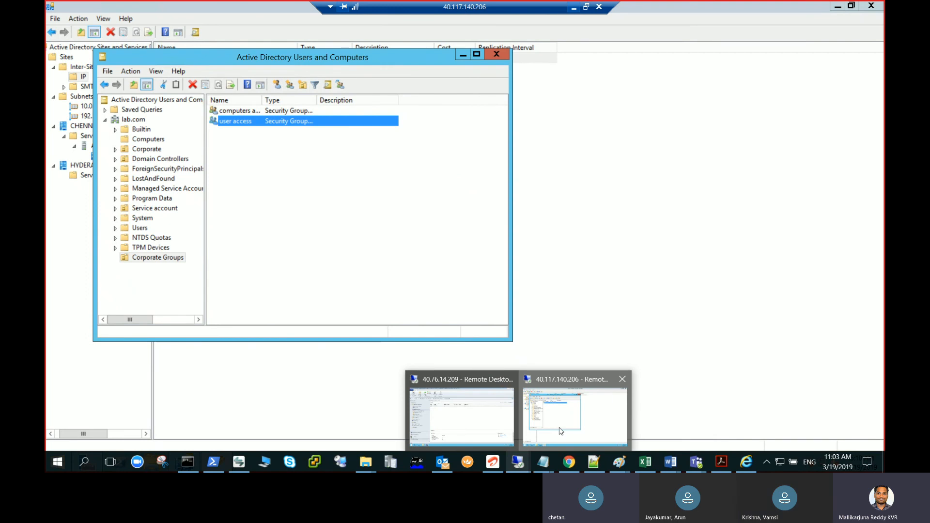
pyautogui.click(561, 431)
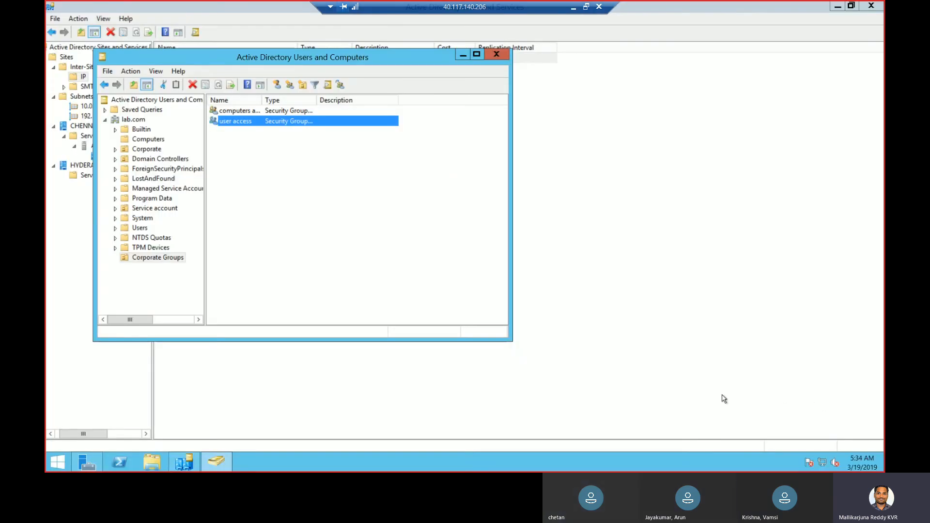
pyautogui.click(573, 7)
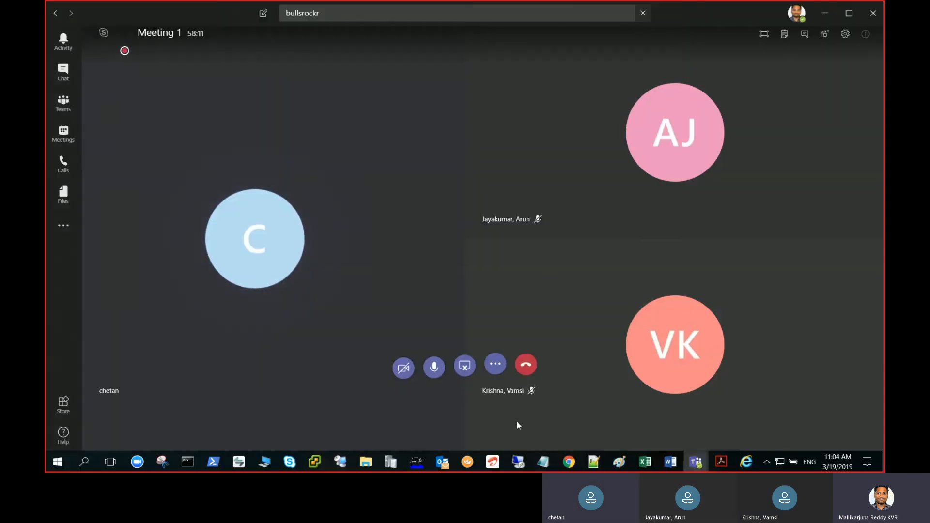
pyautogui.moveTo(517, 458)
pyautogui.click(471, 429)
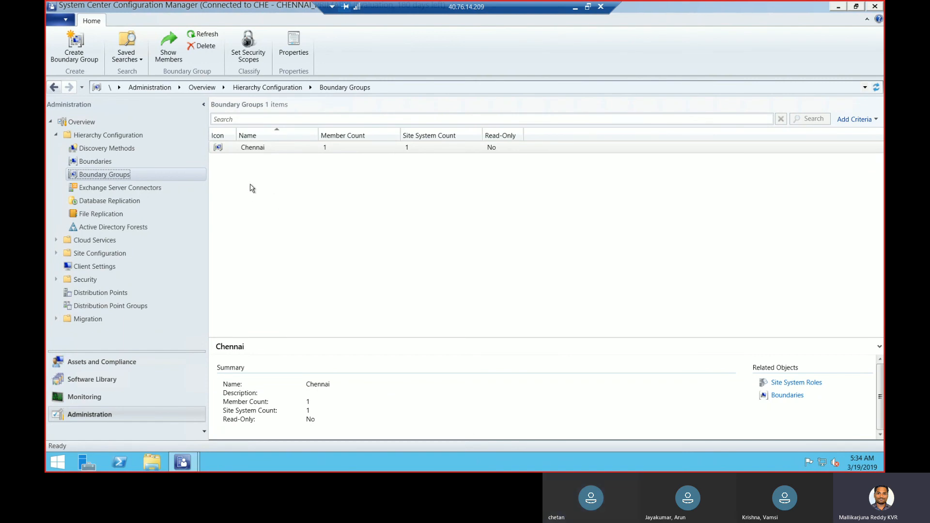
# List the Discovery Methods and look over the Forest and Group Discovery entries
pyautogui.click(136, 152)
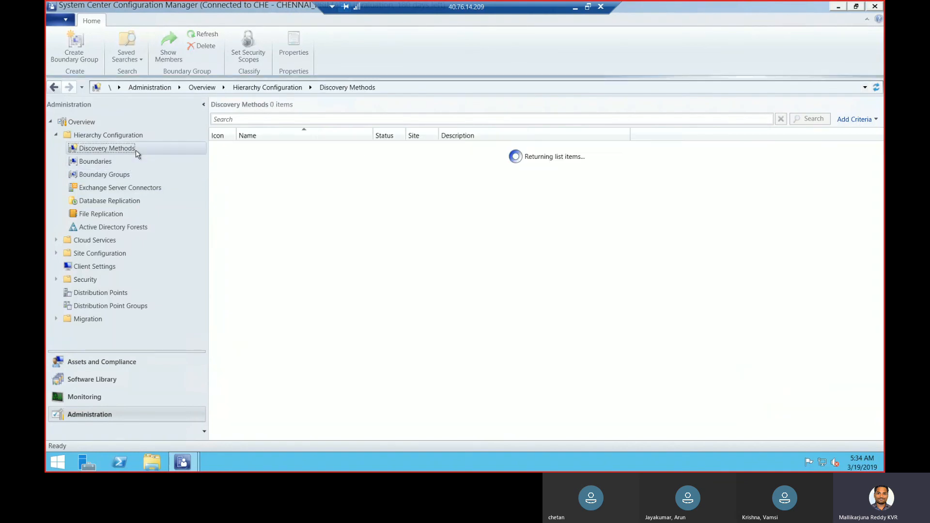
pyautogui.click(363, 152)
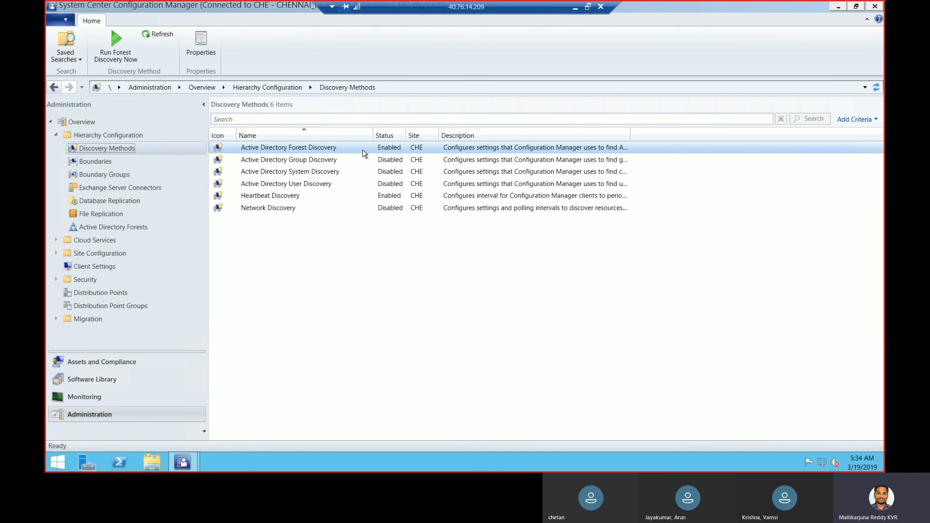
pyautogui.click(297, 161)
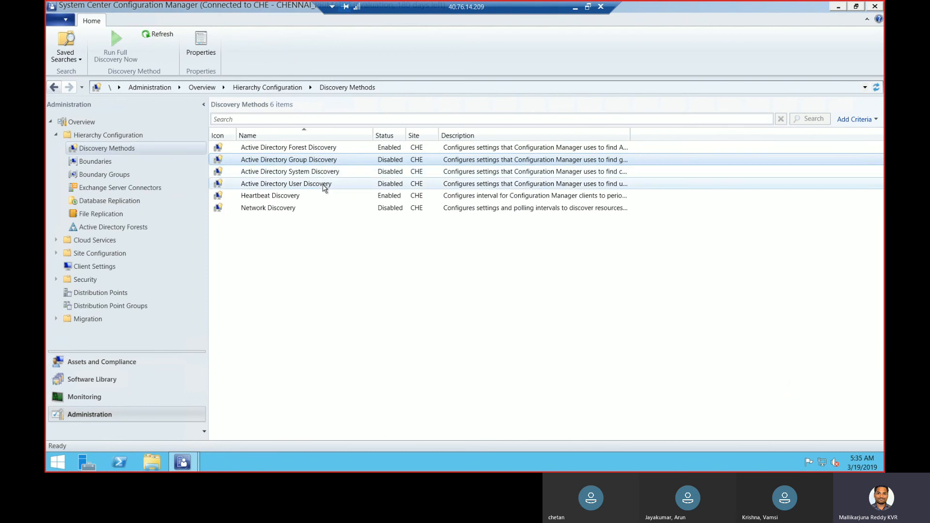
# Tick Enable Active Directory User Discovery in its properties, then minimize the remote session
pyautogui.click(324, 188)
pyautogui.rightClick(324, 188)
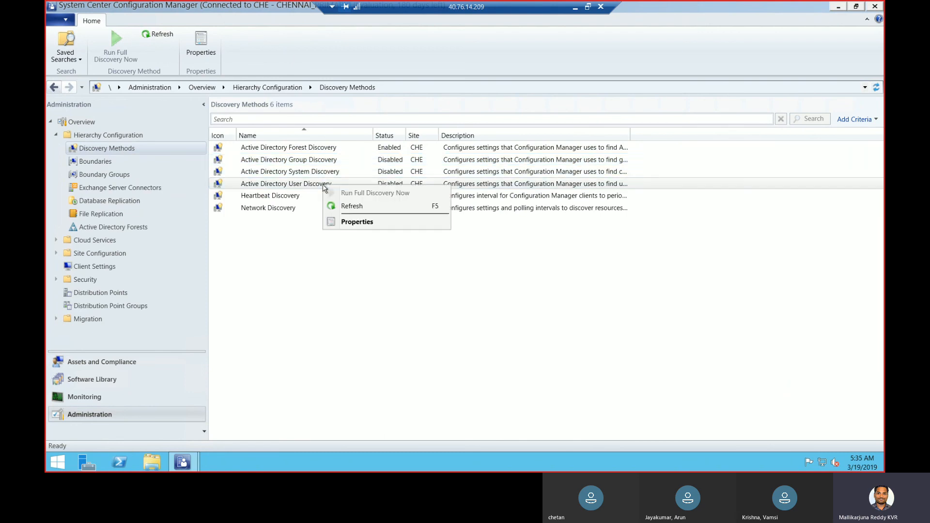
pyautogui.click(360, 224)
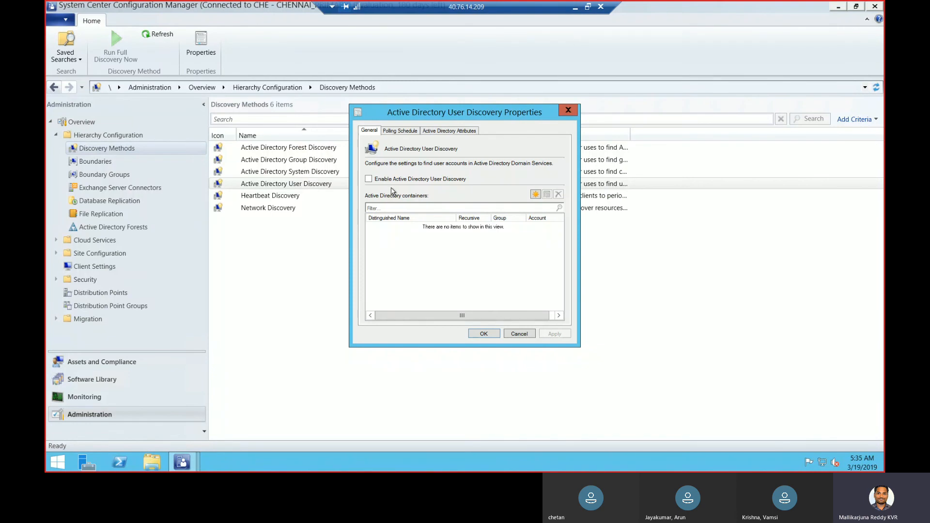
pyautogui.click(392, 180)
pyautogui.click(576, 8)
# On the domain controller, browse Corporate > Human Resource > Users to view its two user accounts
pyautogui.moveTo(520, 460)
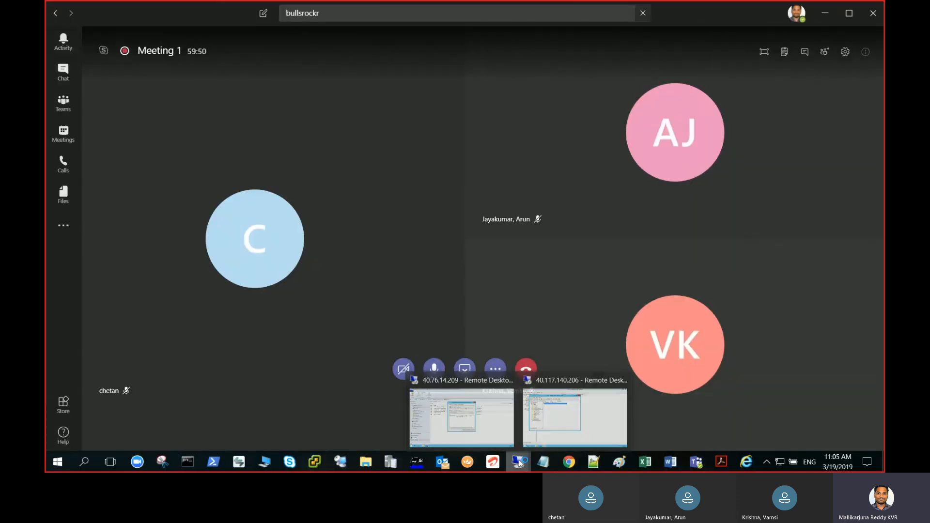
pyautogui.click(543, 434)
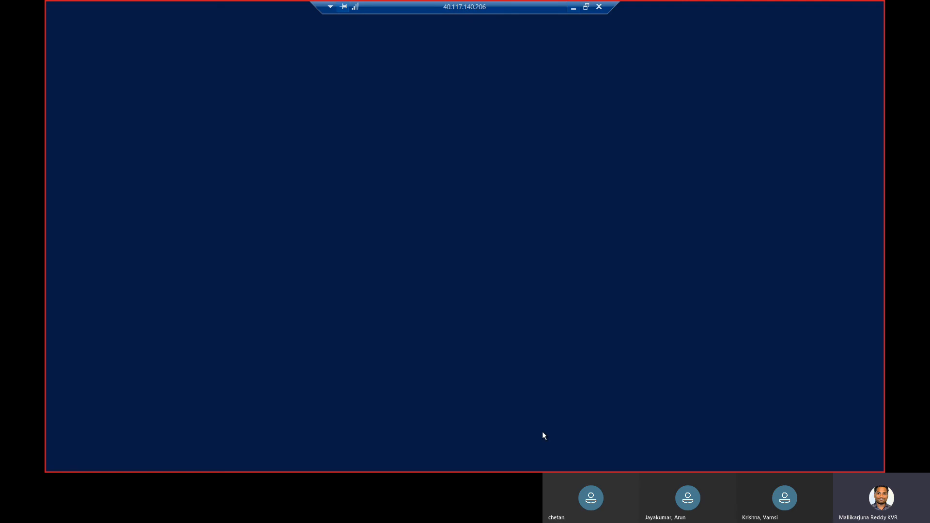
pyautogui.click(115, 149)
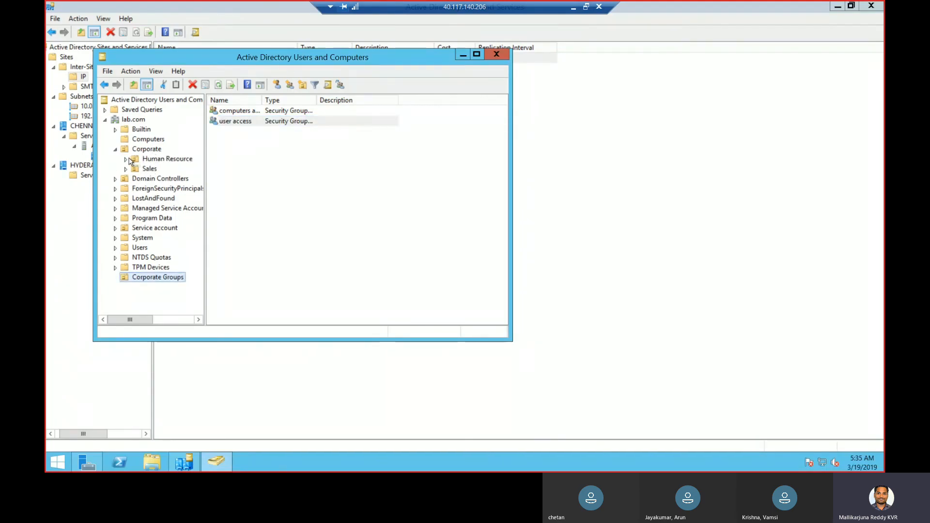
pyautogui.click(128, 159)
pyautogui.click(158, 179)
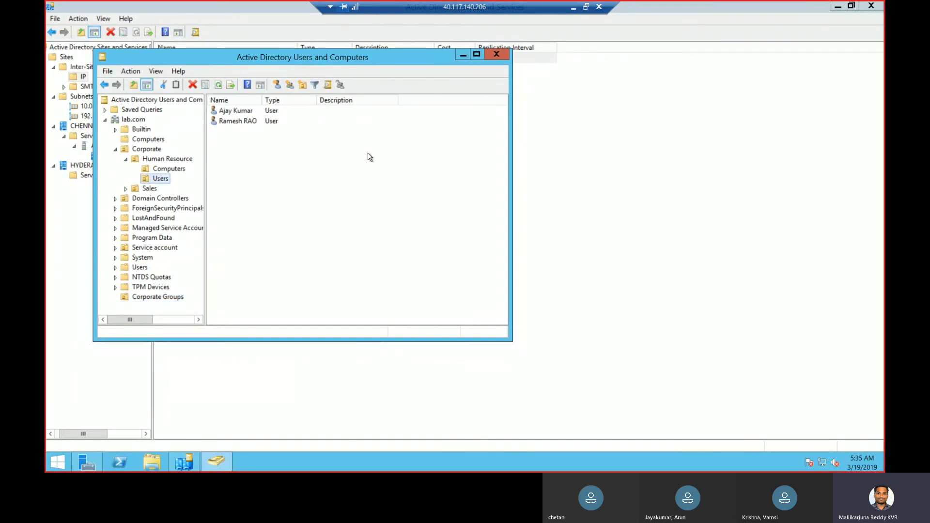
# Minimize the DC session and return to the 40.76.14.209 site server session
pyautogui.click(573, 8)
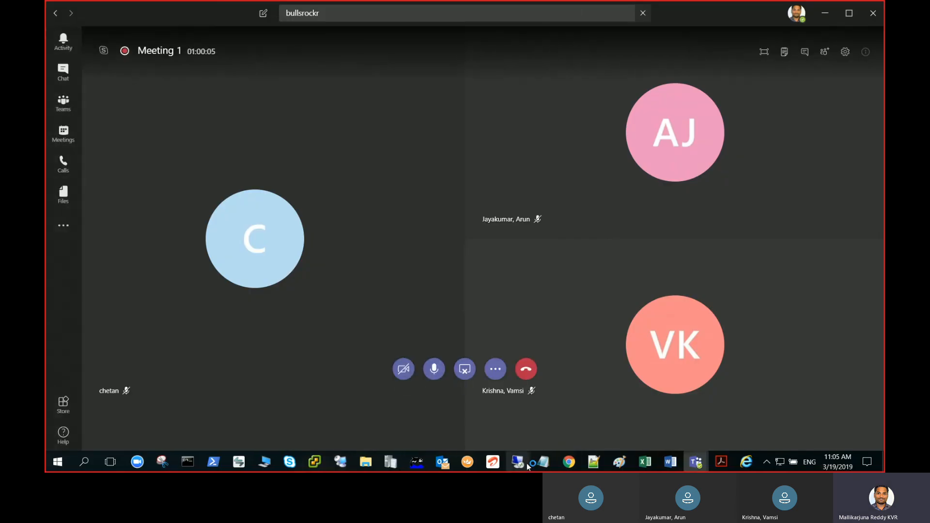
pyautogui.moveTo(525, 465)
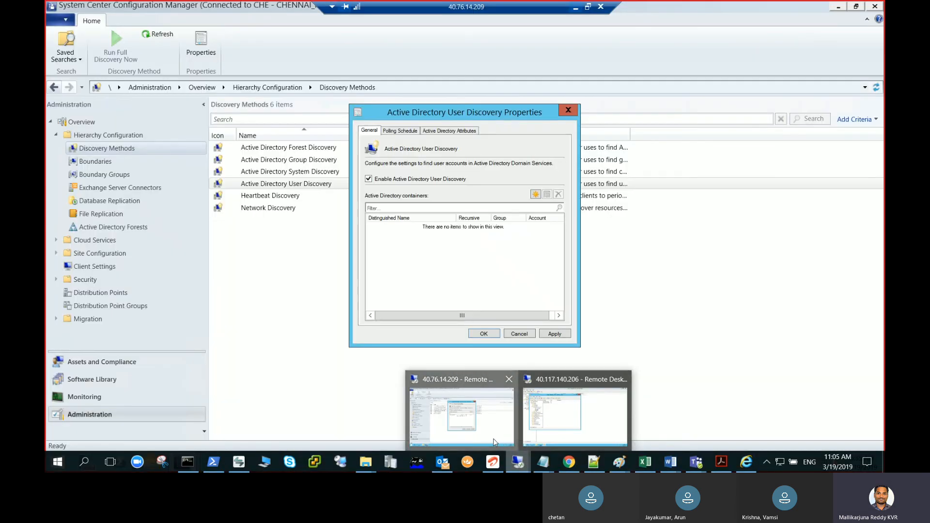
pyautogui.click(493, 438)
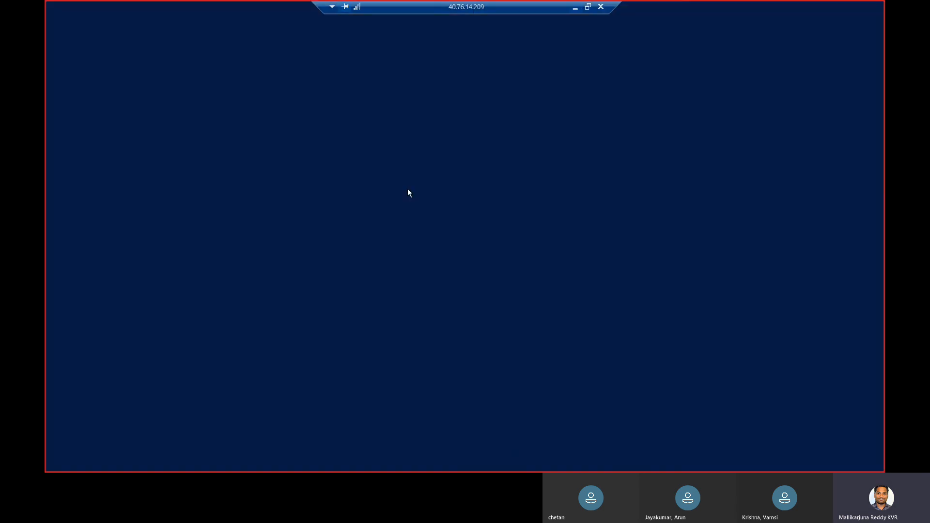